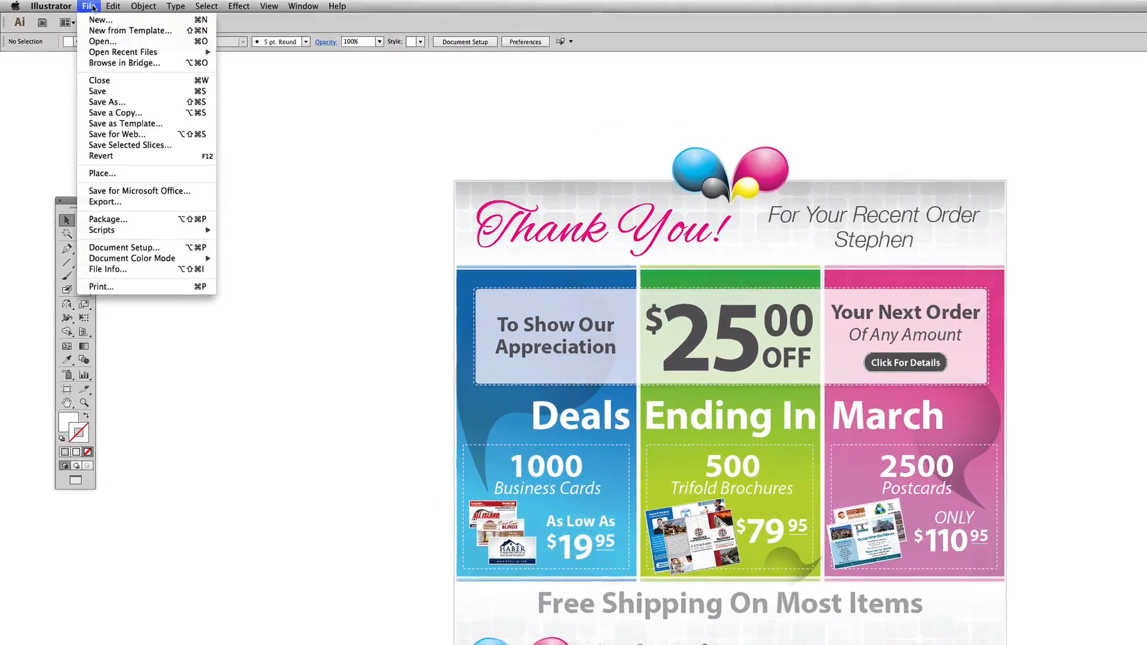
# - Start a new document named Email Blast with one artboard
pyautogui.click(87, 16)
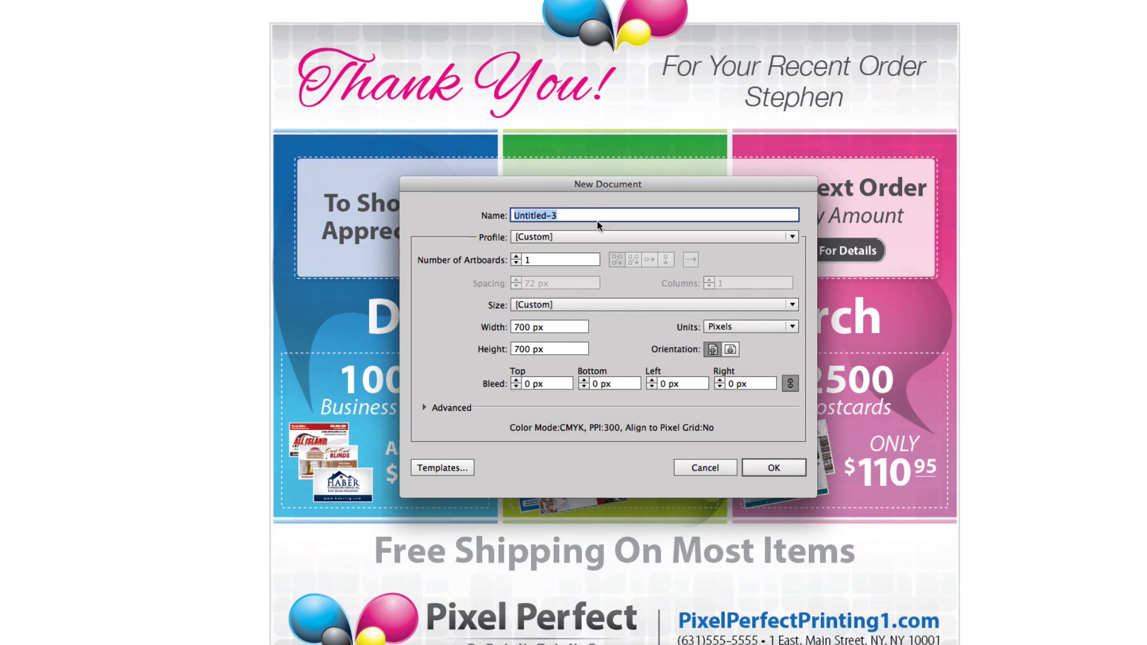
pyautogui.write('Email Blast')
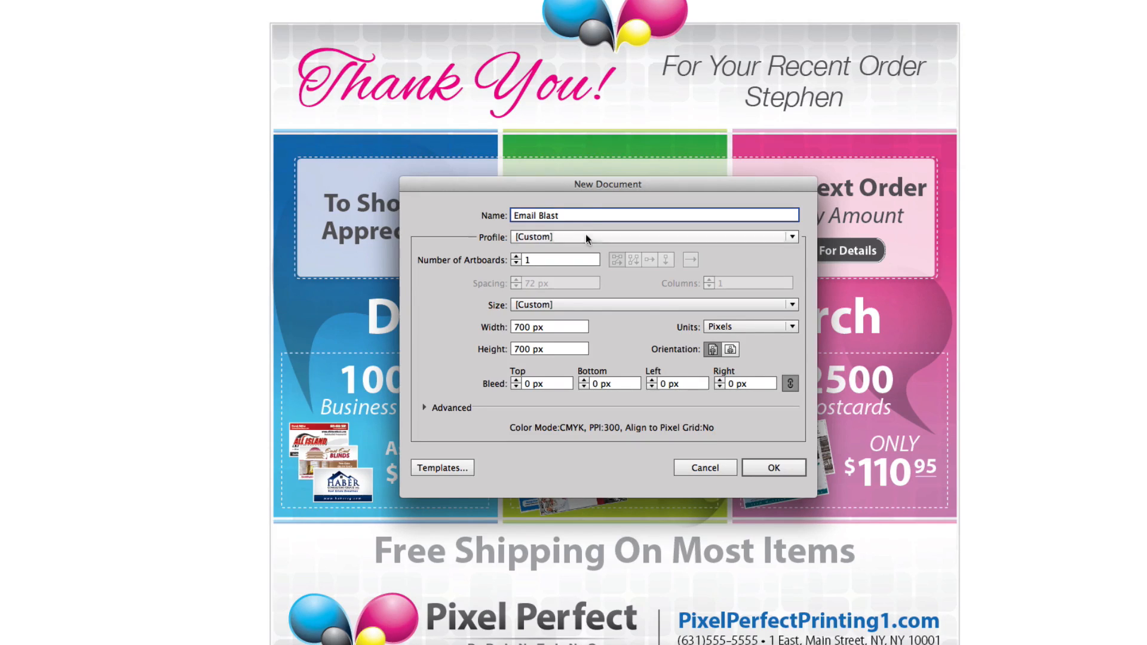
pyautogui.click(549, 263)
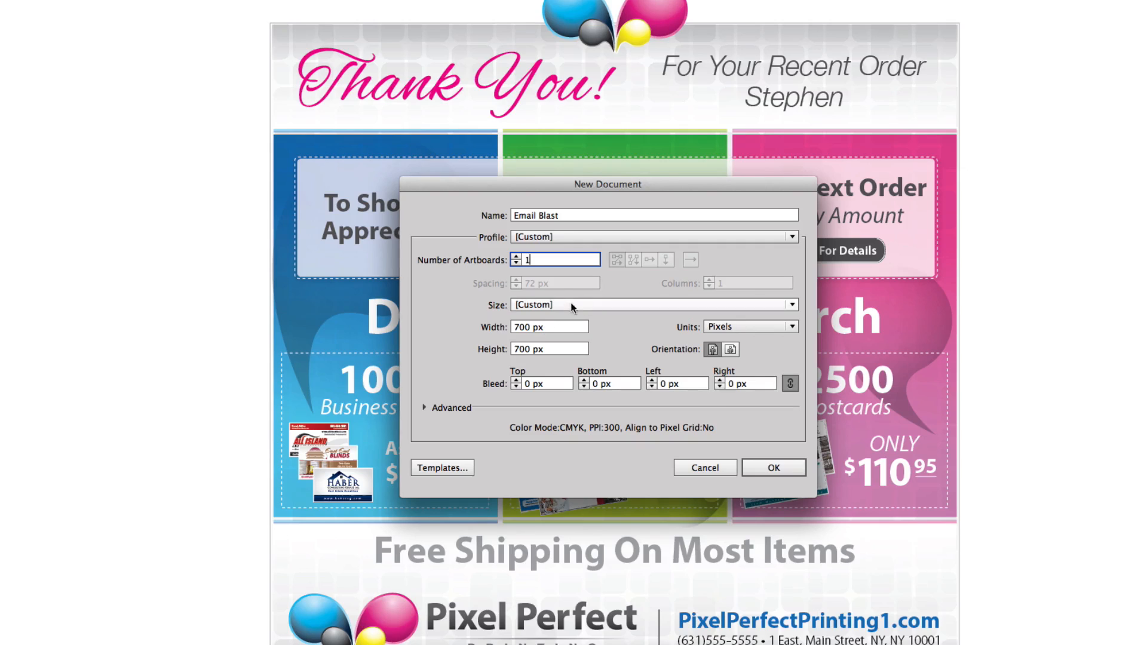
# - Set the units to pixels and the width to 700 px, and create the document
pyautogui.click(730, 326)
pyautogui.click(731, 373)
pyautogui.click(728, 327)
pyautogui.click(730, 419)
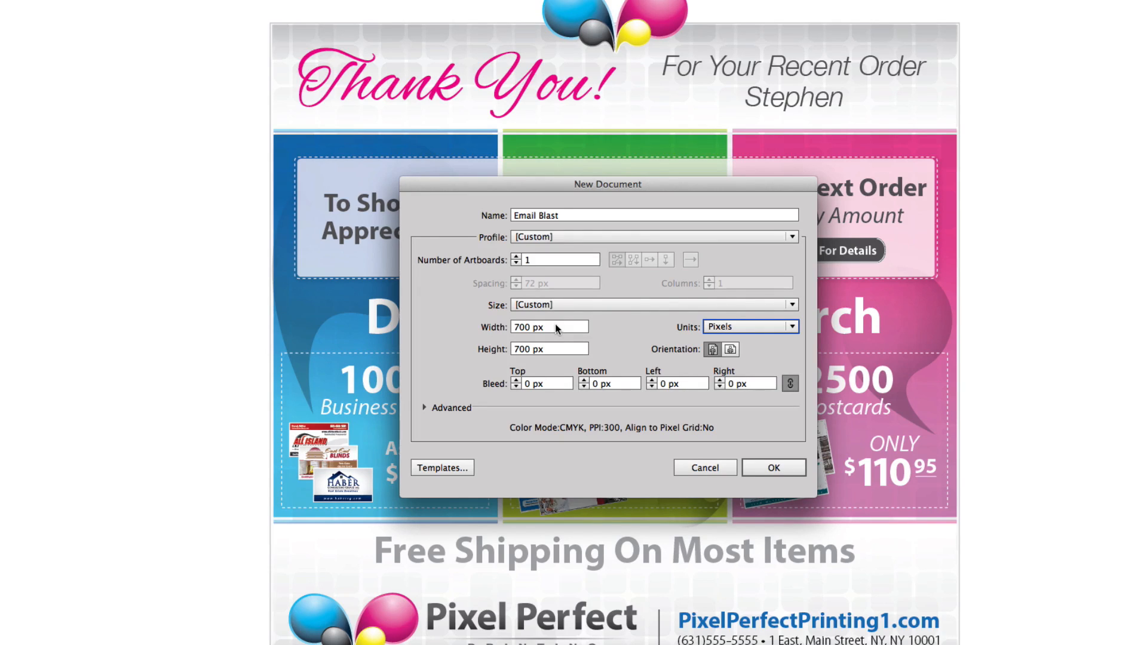
pyautogui.scroll(2, 554, 326)
pyautogui.click(552, 326)
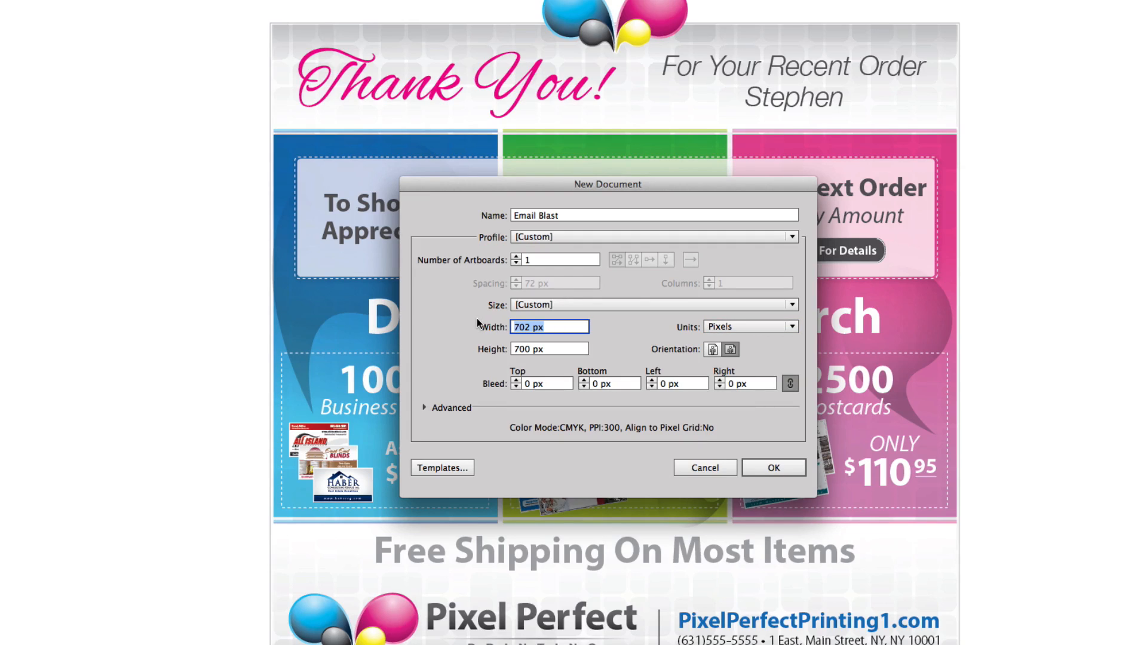
pyautogui.write('700')
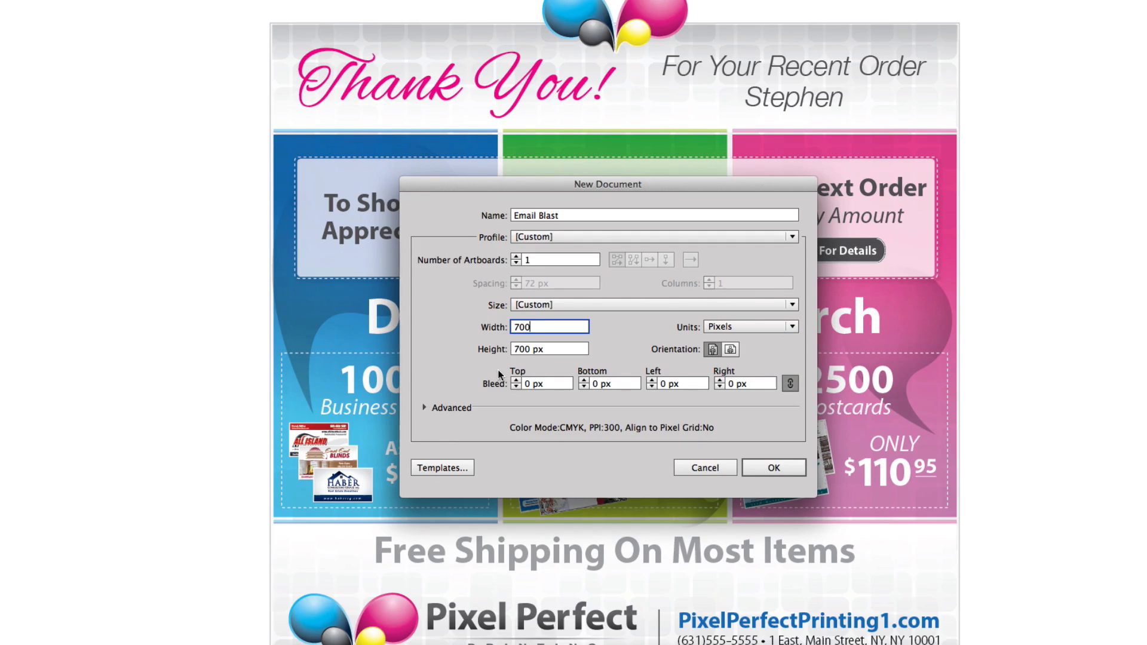
pyautogui.click(764, 463)
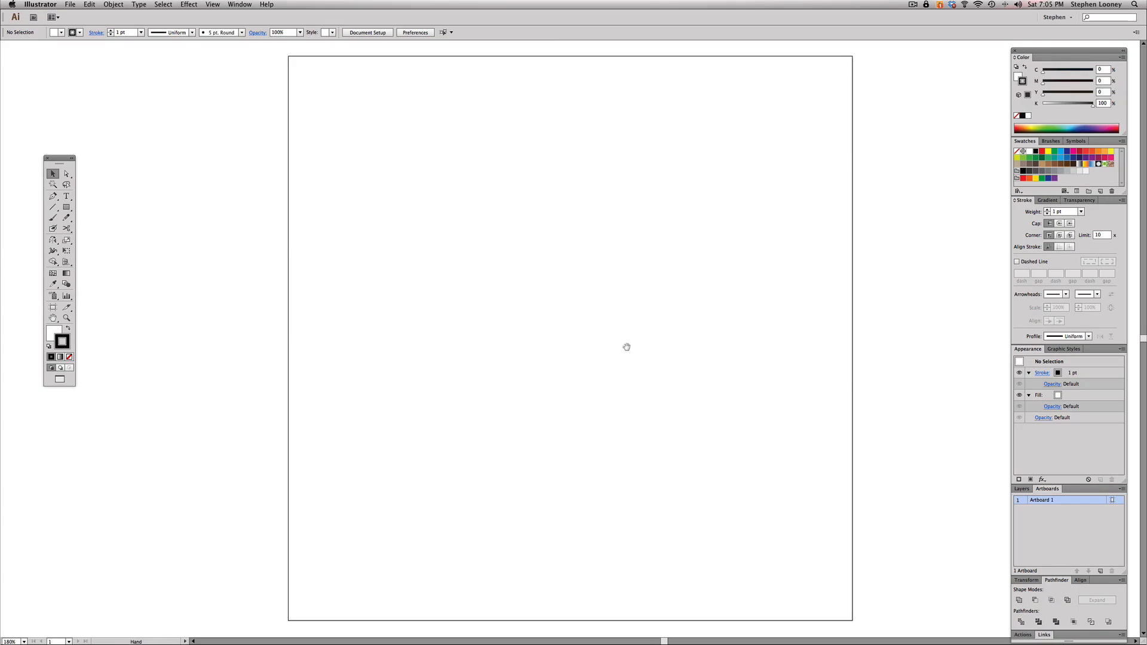
# - Paste the copied finished flyer artwork and move it beside the empty artboard, on its left, as a reference
pyautogui.press('a')
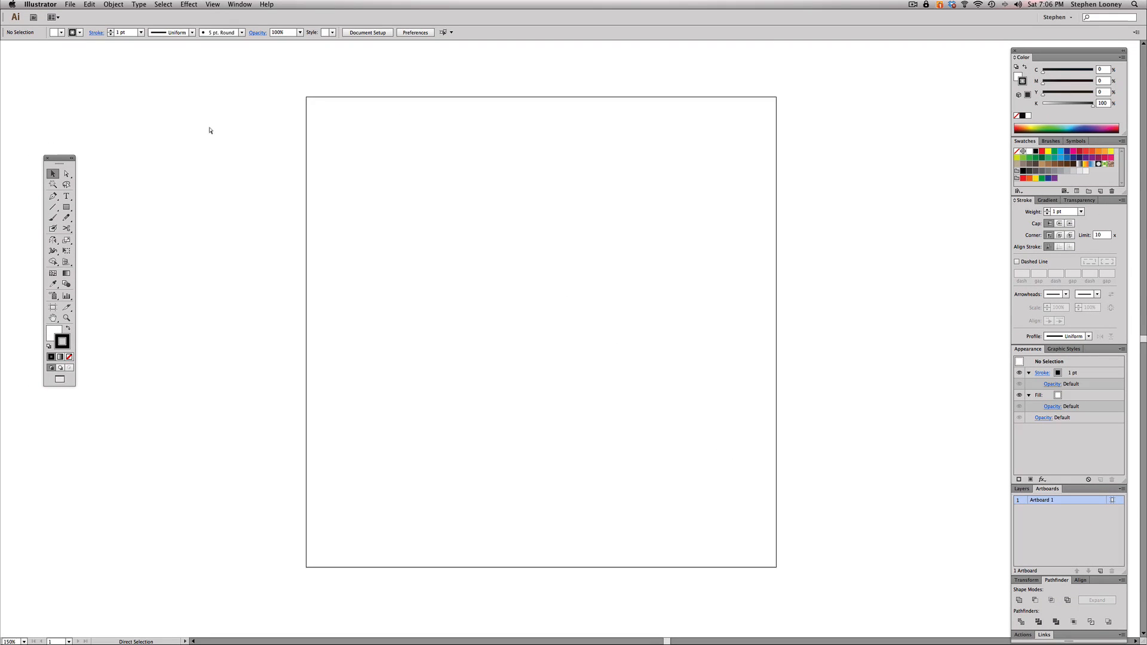
pyautogui.press('super+v')
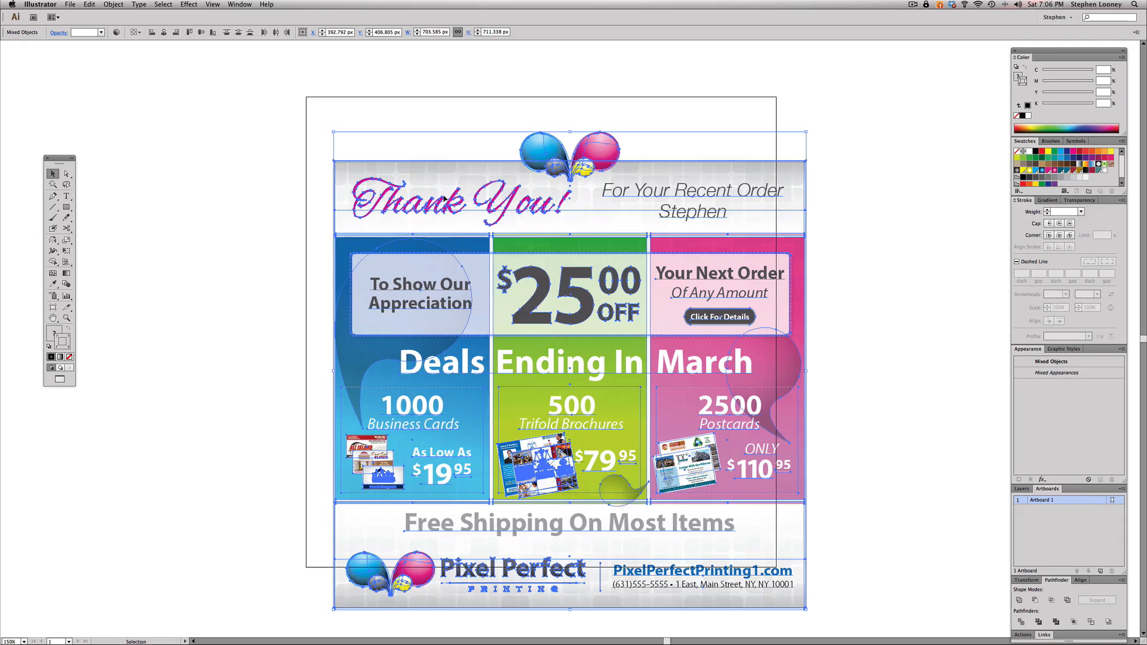
pyautogui.keyDown('alt'); pyautogui.keyDown('super'); pyautogui.click(565, 275); pyautogui.keyUp('super'); pyautogui.keyUp('alt')
pyautogui.moveTo(566, 275); pyautogui.dragTo(624, 273)
pyautogui.moveTo(687, 340); pyautogui.dragTo(358, 301)
pyautogui.click(430, 162)
pyautogui.moveTo(396, 238); pyautogui.dragTo(464, 239)
pyautogui.moveTo(529, 306); pyautogui.dragTo(553, 308)
pyautogui.moveTo(485, 220); pyautogui.dragTo(437, 165)
pyautogui.click(481, 232)
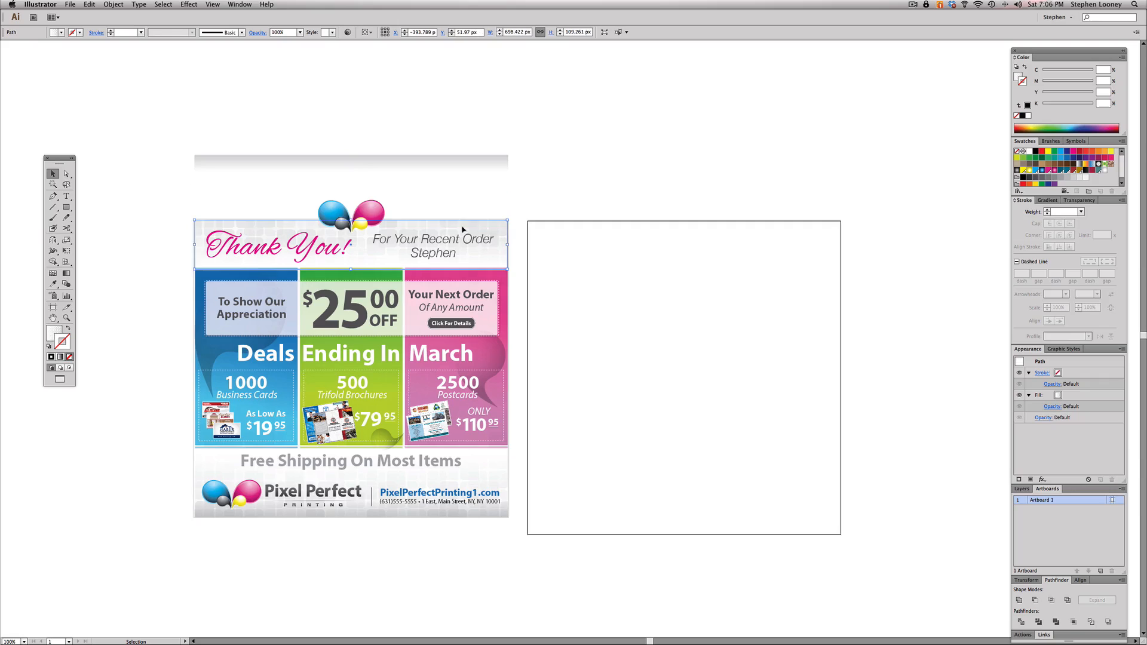
pyautogui.click(538, 199)
pyautogui.press('super+z')
pyautogui.click(103, 187)
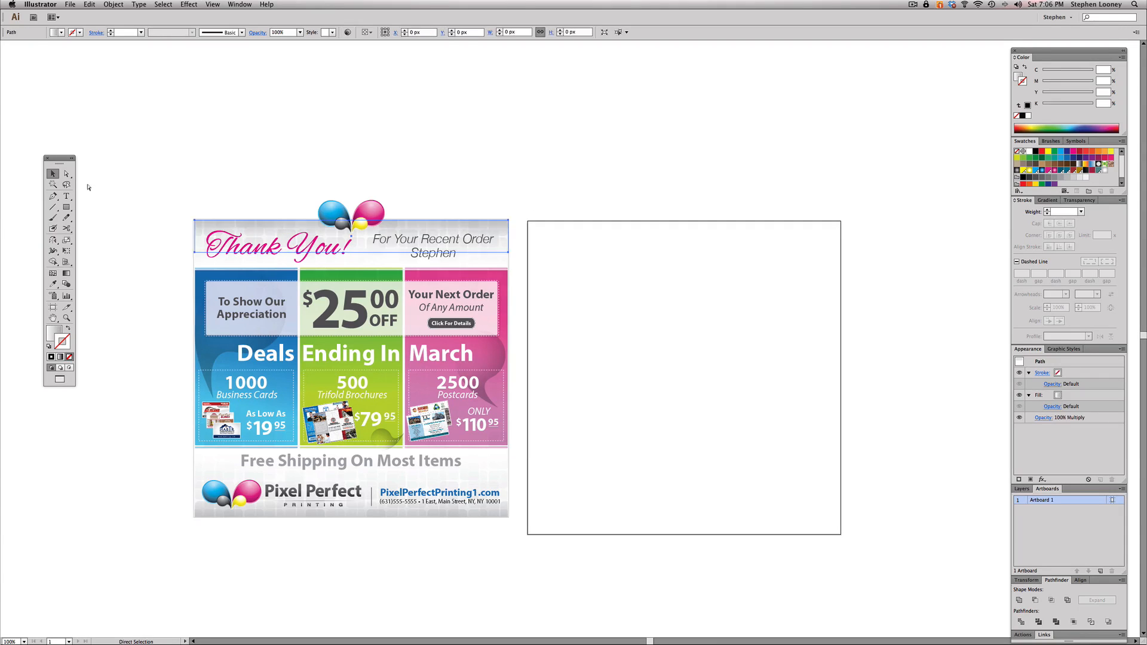
# - Add the point text "Thank You!" near the upper-left corner of the artboard
pyautogui.click(67, 197)
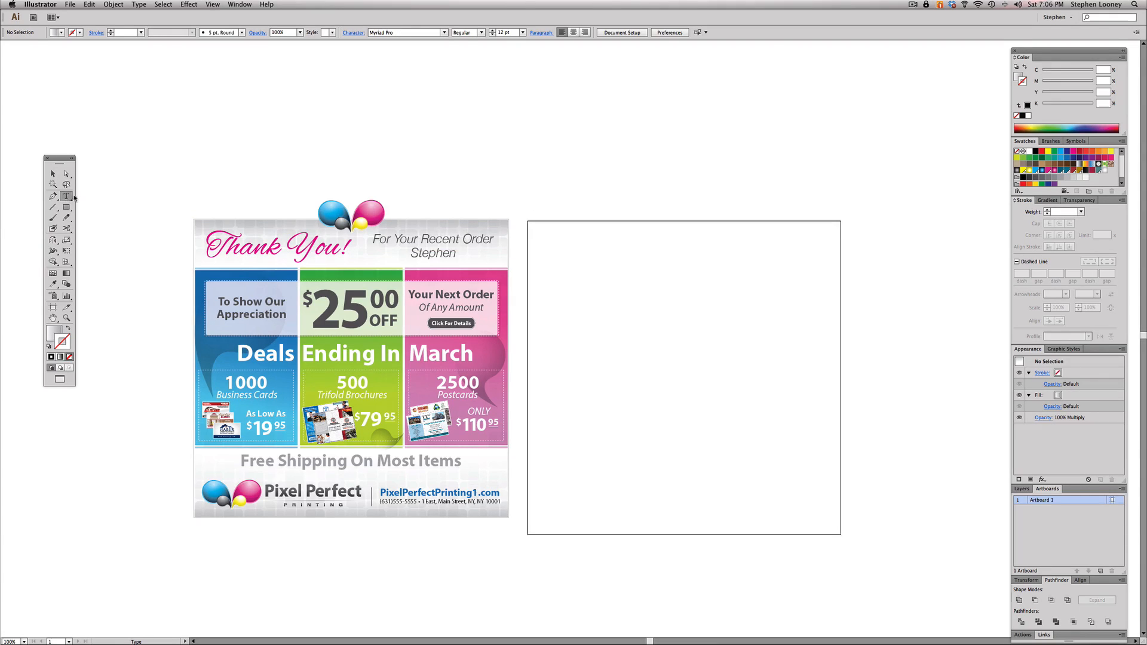
pyautogui.click(557, 242)
pyautogui.write('Tha')
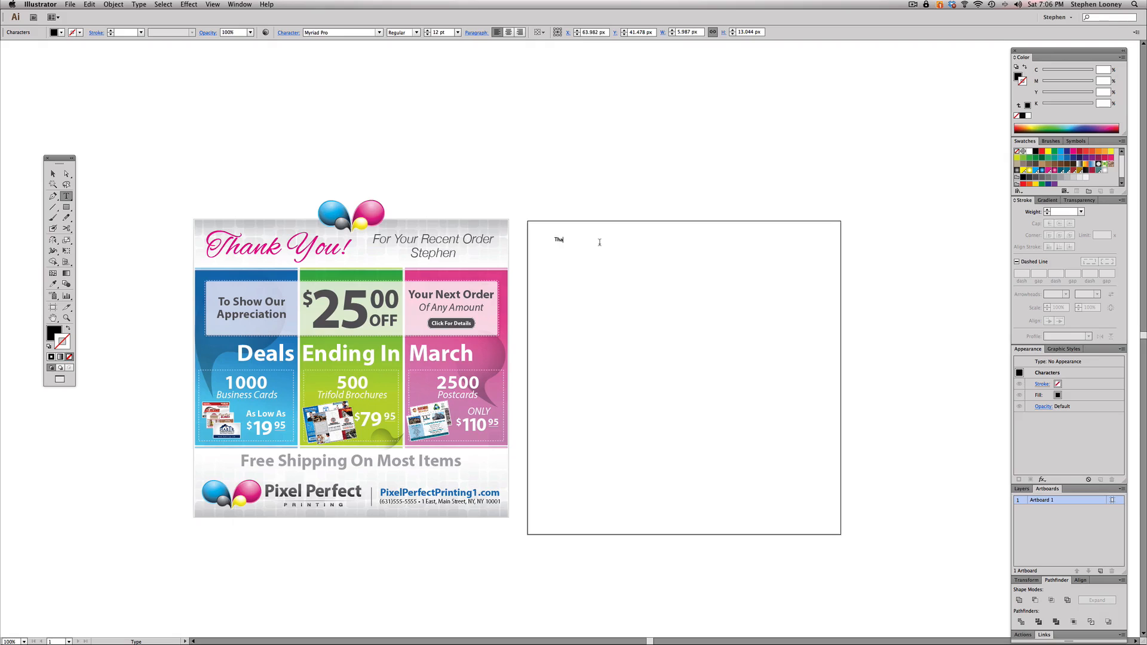
pyautogui.write('nkYOU')
pyautogui.moveTo(571, 240); pyautogui.dragTo(579, 237)
pyautogui.write('ou!')
pyautogui.press('Escape')
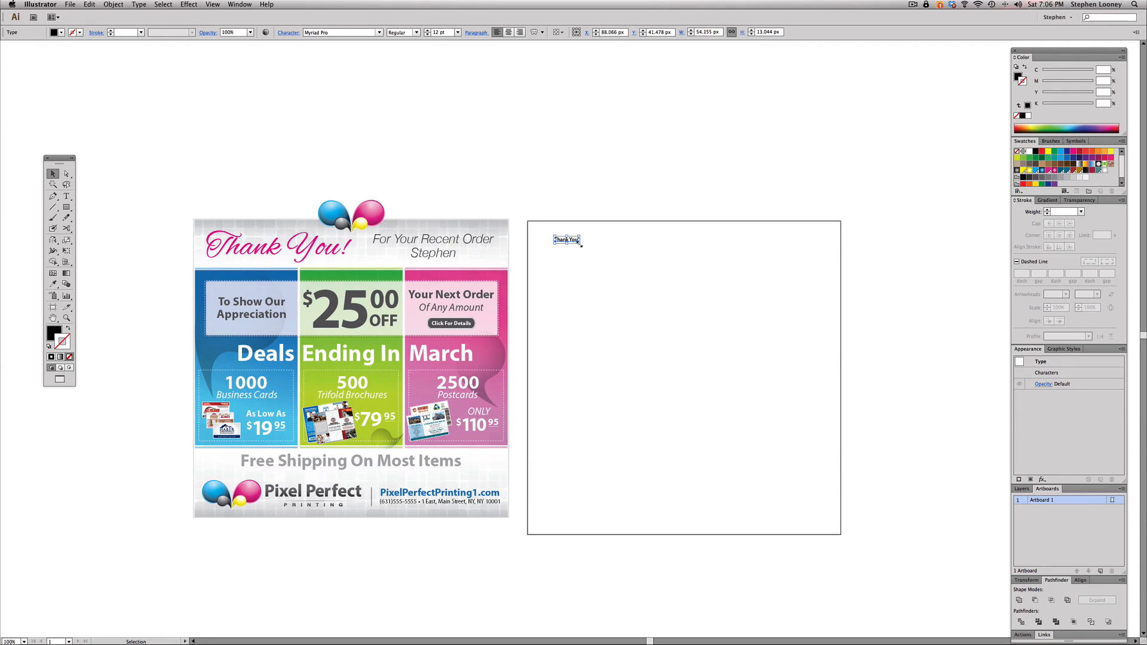
# - Enlarge the "Thank You!" text to about 57 pt and set its font to Alex Brush
pyautogui.moveTo(588, 245); pyautogui.dragTo(662, 264)
pyautogui.moveTo(645, 256); pyautogui.dragTo(636, 247)
pyautogui.click(346, 32)
pyautogui.write('Alex Brush')
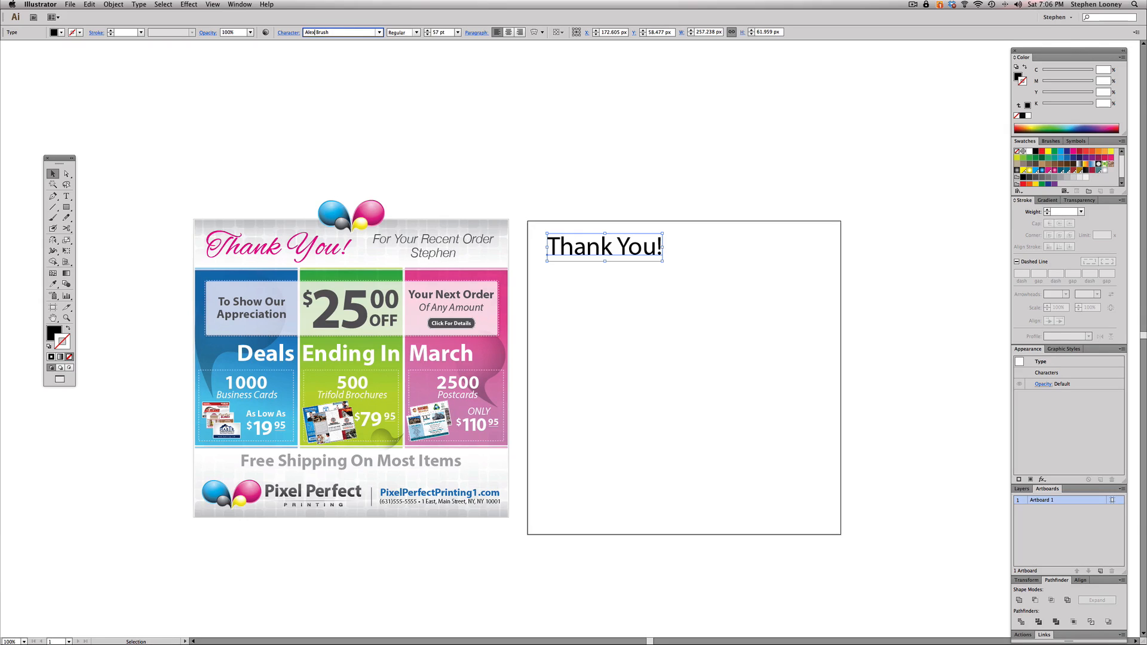
pyautogui.press('Return')
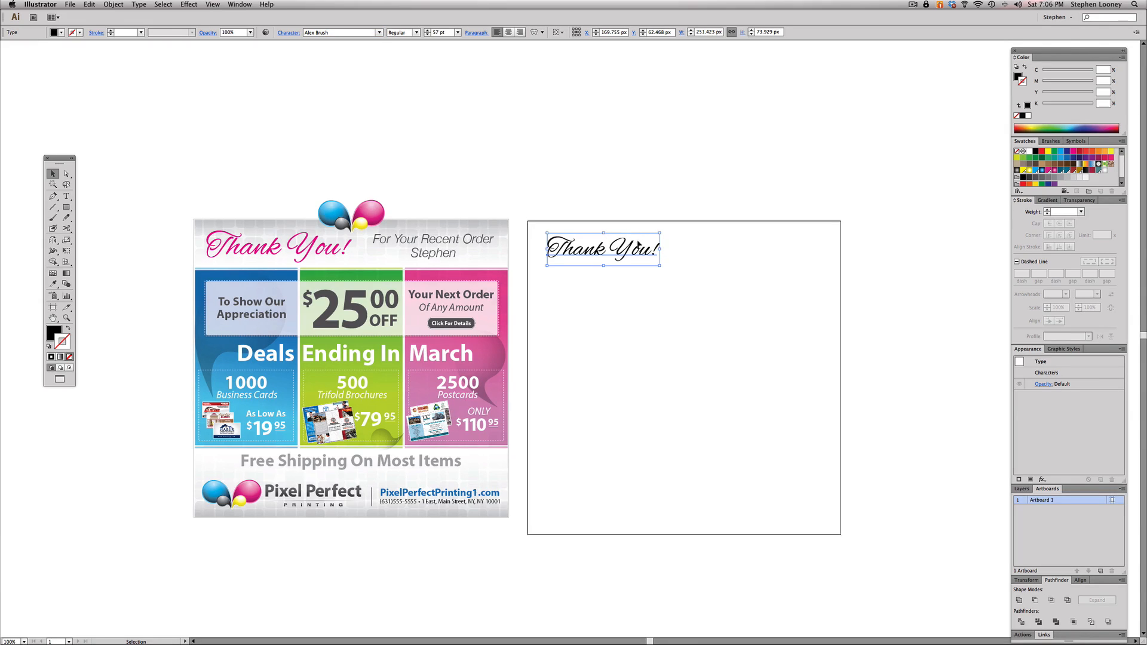
# - Shift the "Thank You!" heading slightly toward the artboard's upper-left corner and scale it up a little
pyautogui.moveTo(638, 245); pyautogui.dragTo(635, 241)
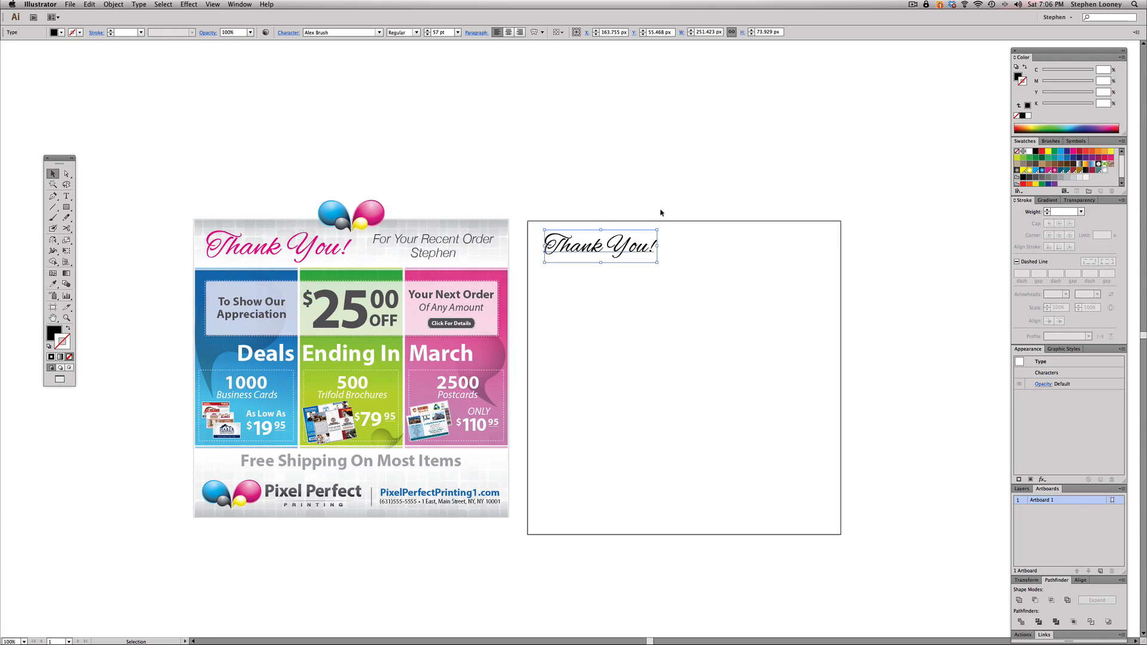
pyautogui.moveTo(658, 262); pyautogui.dragTo(669, 266)
pyautogui.click(653, 290)
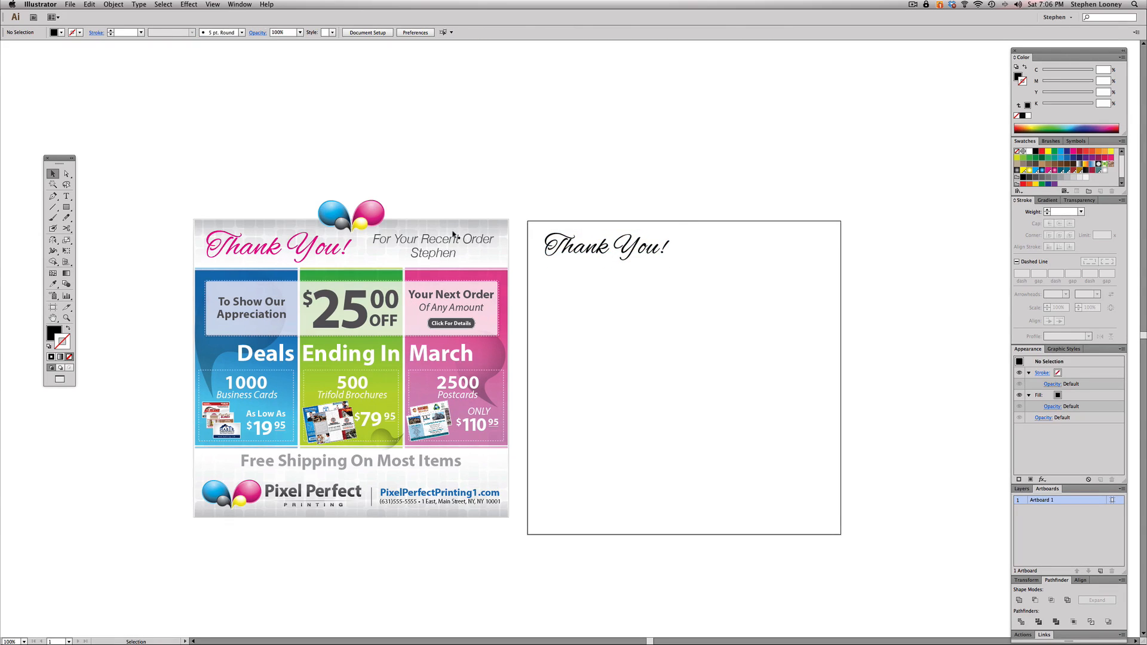
pyautogui.click(427, 246)
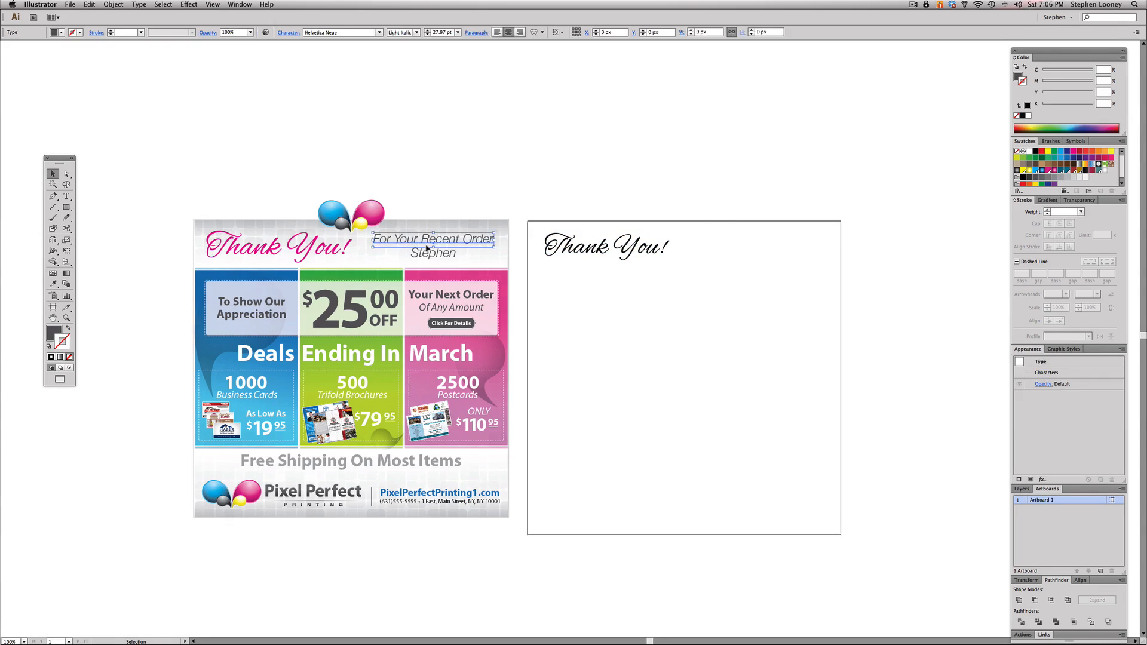
pyautogui.click(468, 190)
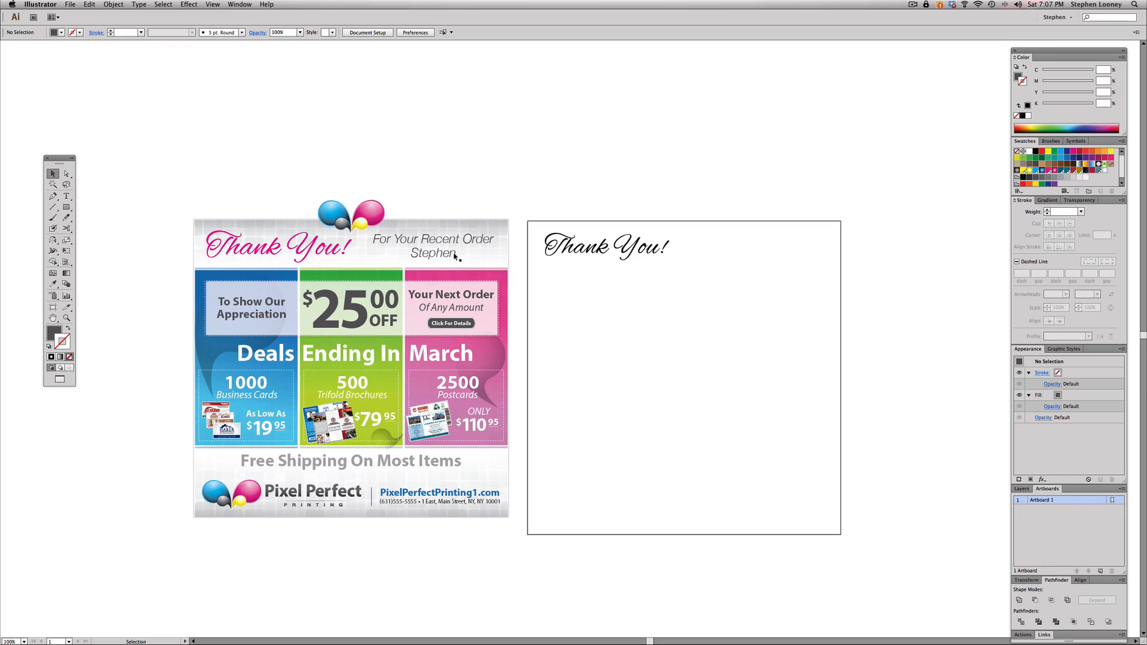
# - Create a rectangle 300 px wide and 671 px high over the reference flyer
pyautogui.press('space')
pyautogui.moveTo(417, 191); pyautogui.dragTo(504, 218)
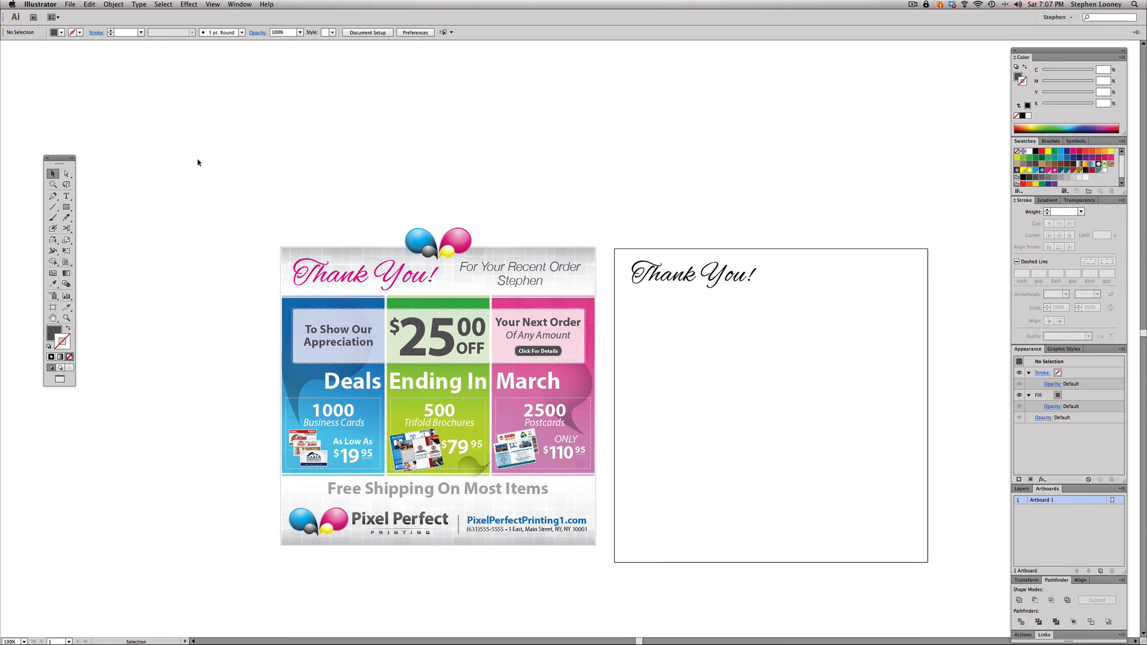
pyautogui.click(67, 207)
pyautogui.click(343, 264)
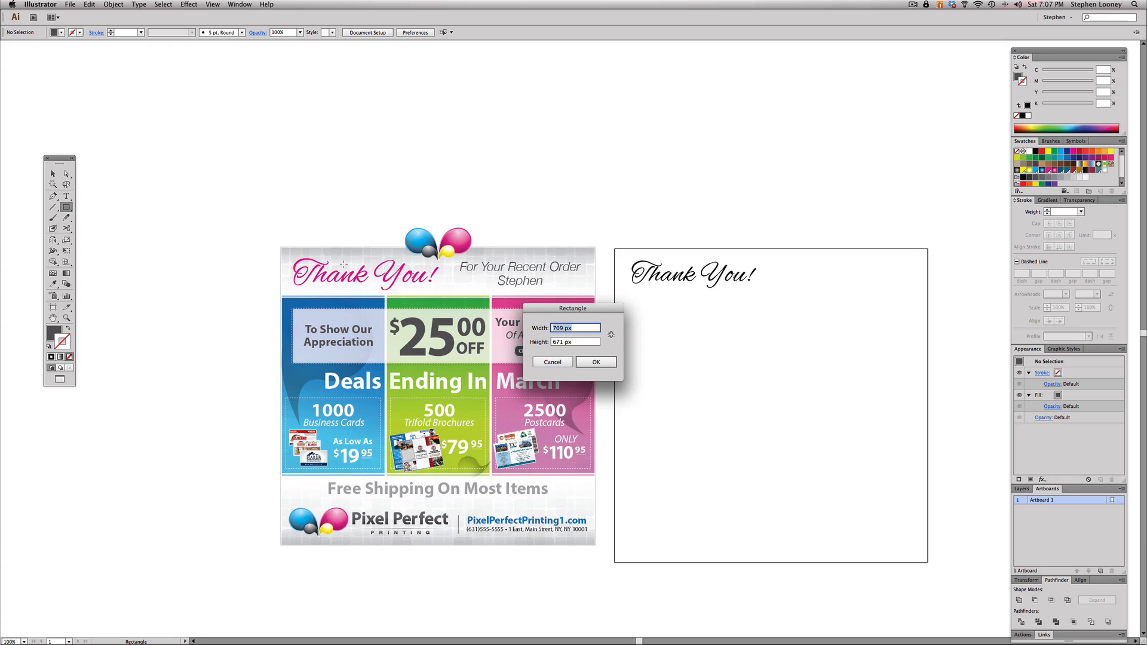
pyautogui.write('300')
pyautogui.press('Return')
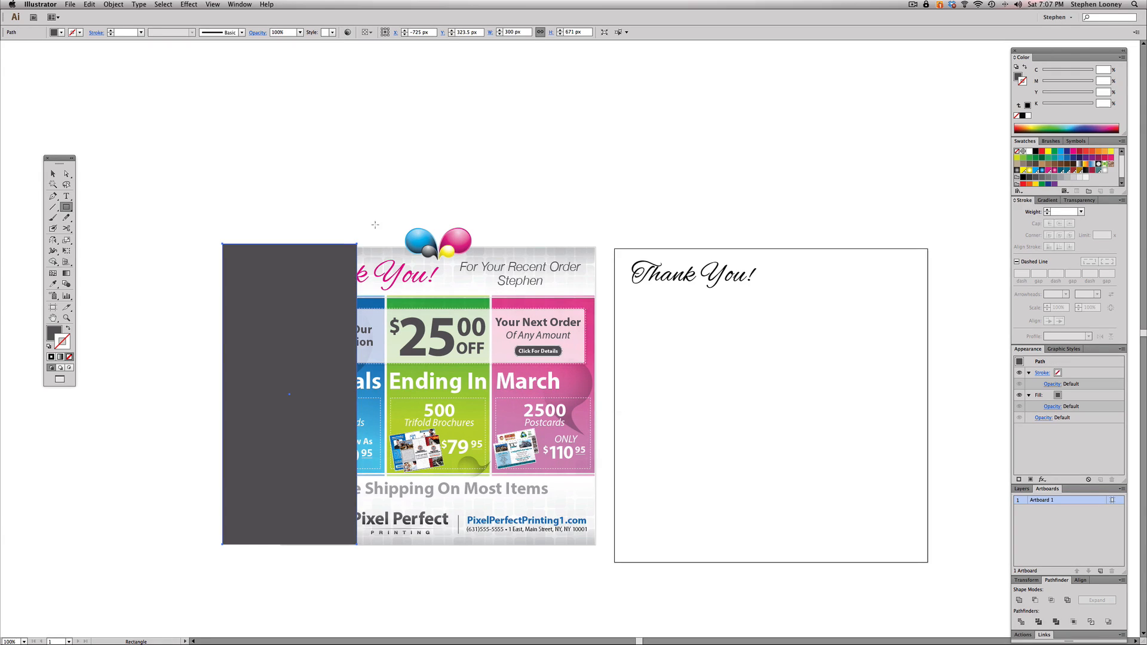
# - Rotate the dark rectangle 90° and align its upper edge with the top of the reference flyer's background
pyautogui.press('v')
pyautogui.press('e')
pyautogui.moveTo(358, 239); pyautogui.dragTo(135, 324)
pyautogui.moveTo(352, 428); pyautogui.dragTo(300, 352)
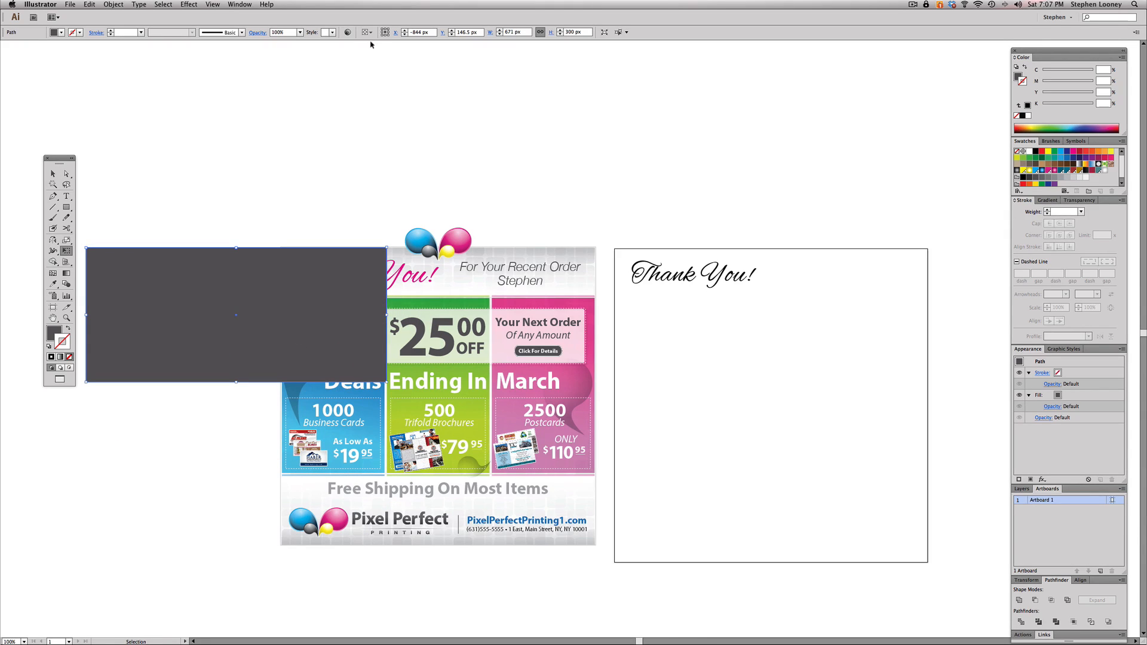
# - Show the rulers, place a horizontal guide along the rectangle's lower edge, and delete the rectangle
pyautogui.press('super+r')
pyautogui.moveTo(371, 43); pyautogui.dragTo(395, 381)
pyautogui.press('Delete')
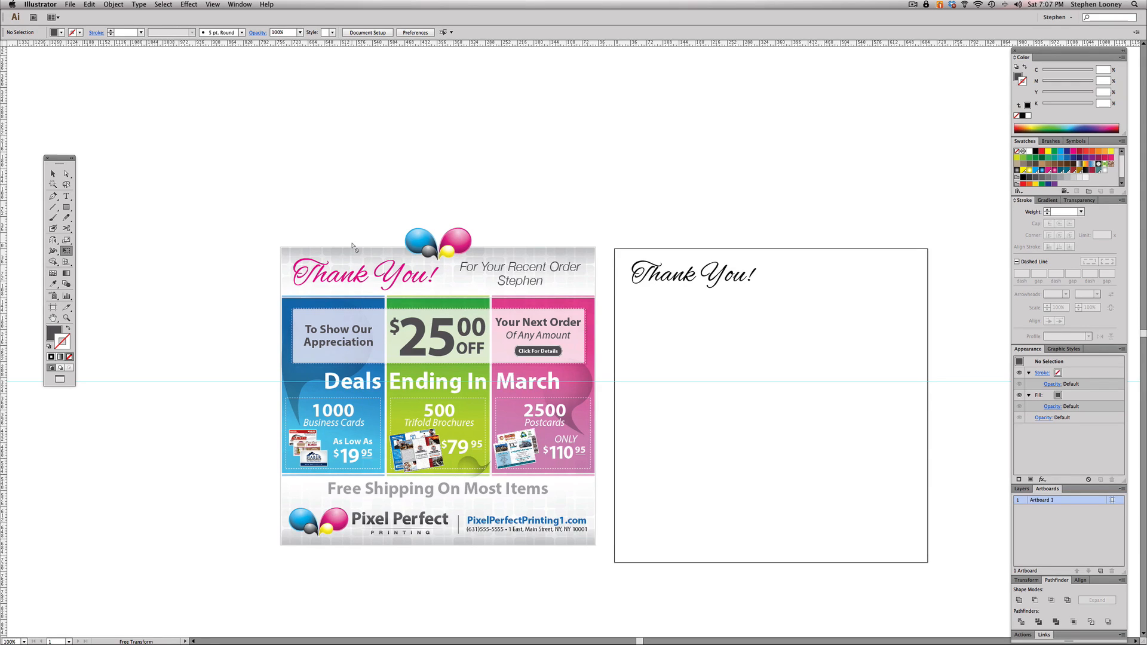
pyautogui.moveTo(284, 227); pyautogui.dragTo(669, 406)
pyautogui.moveTo(598, 352); pyautogui.dragTo(680, 515)
pyautogui.keyDown('alt'); pyautogui.keyDown('super'); pyautogui.click(559, 389); pyautogui.keyUp('super'); pyautogui.keyUp('alt')
pyautogui.moveTo(548, 375); pyautogui.dragTo(553, 498)
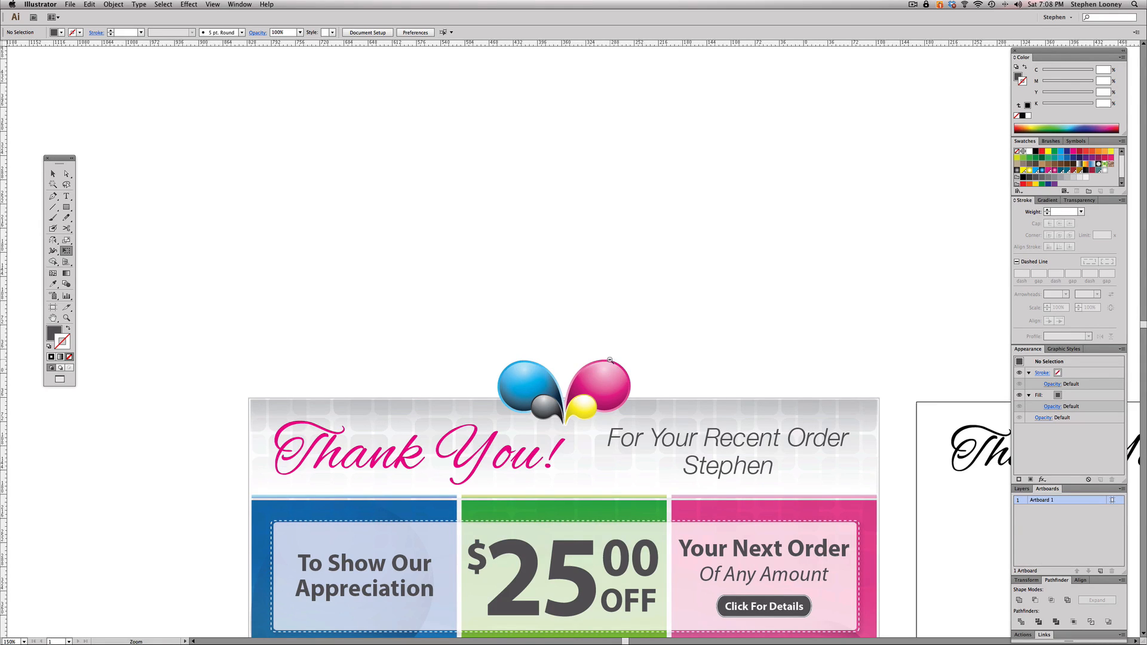
# - Add a new text line beginning "FOR YOUR" to the right of the artboard's "Thank You!" heading
pyautogui.press('super+minus')
pyautogui.moveTo(594, 309); pyautogui.dragTo(549, 264)
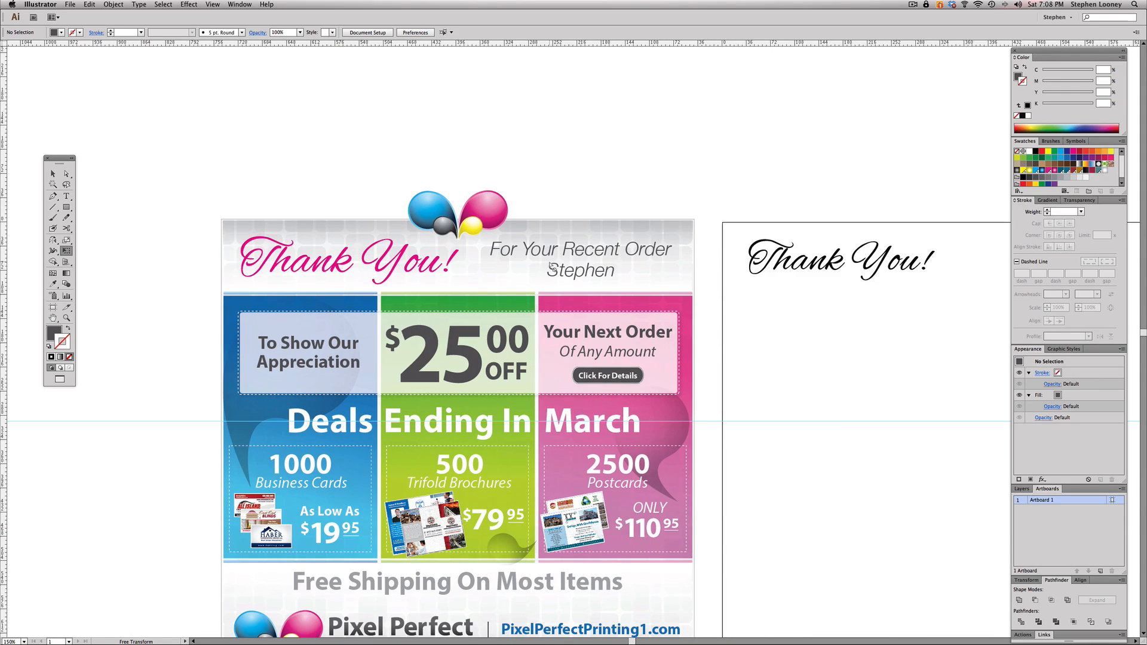
pyautogui.moveTo(819, 315); pyautogui.dragTo(615, 267)
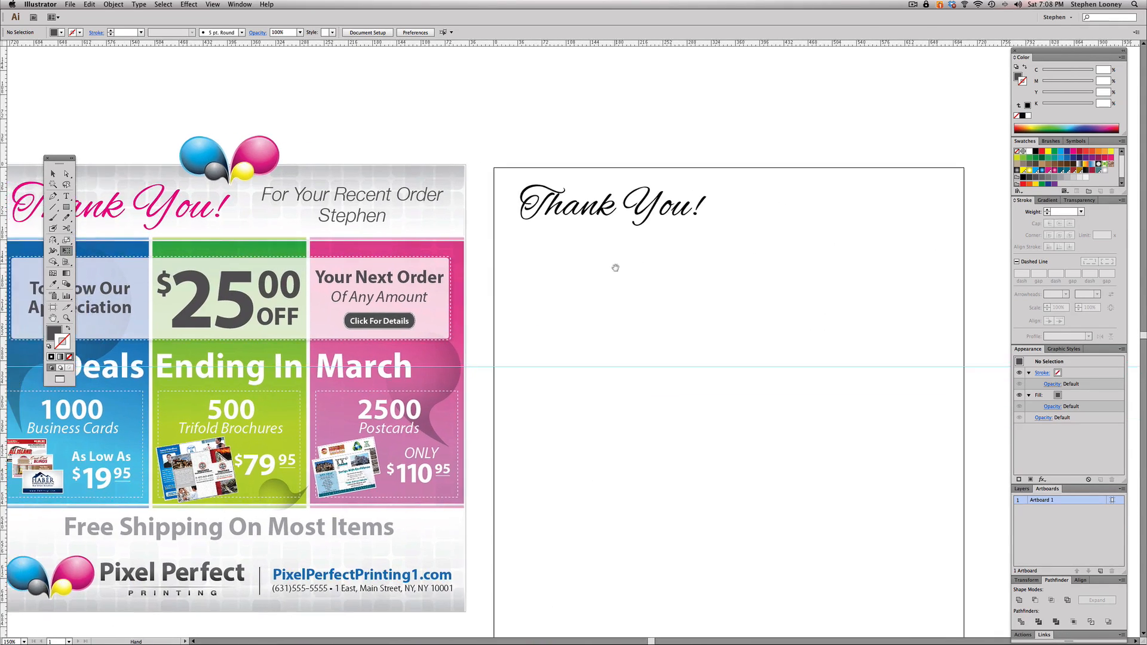
pyautogui.click(66, 196)
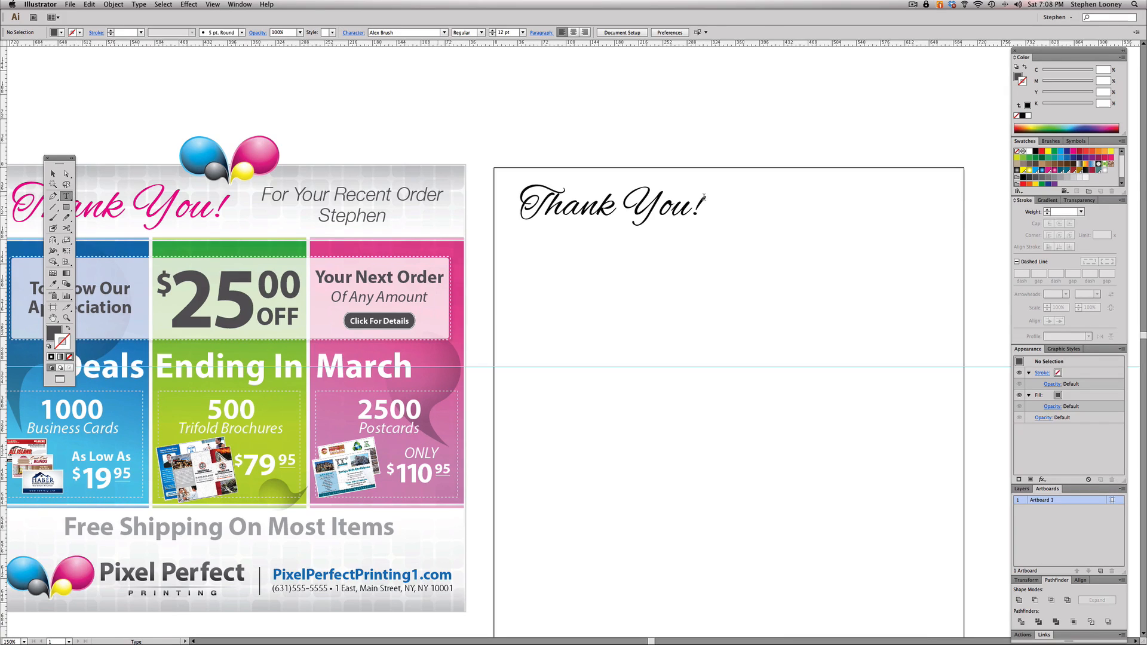
pyautogui.click(779, 202)
pyautogui.write('FORYOURRE')
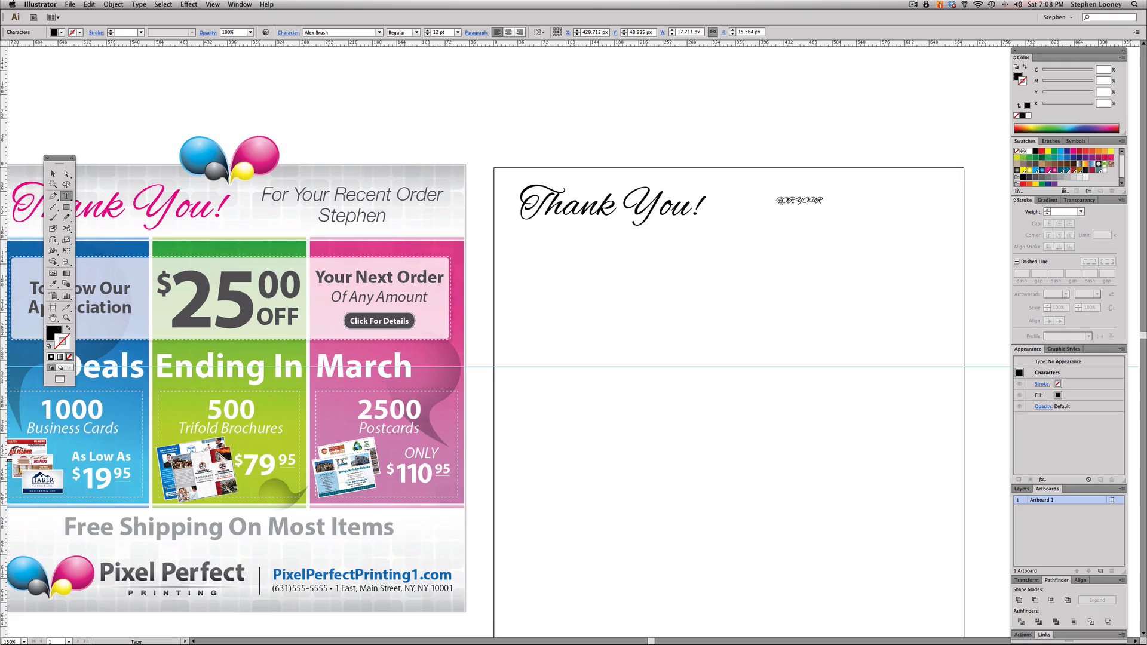
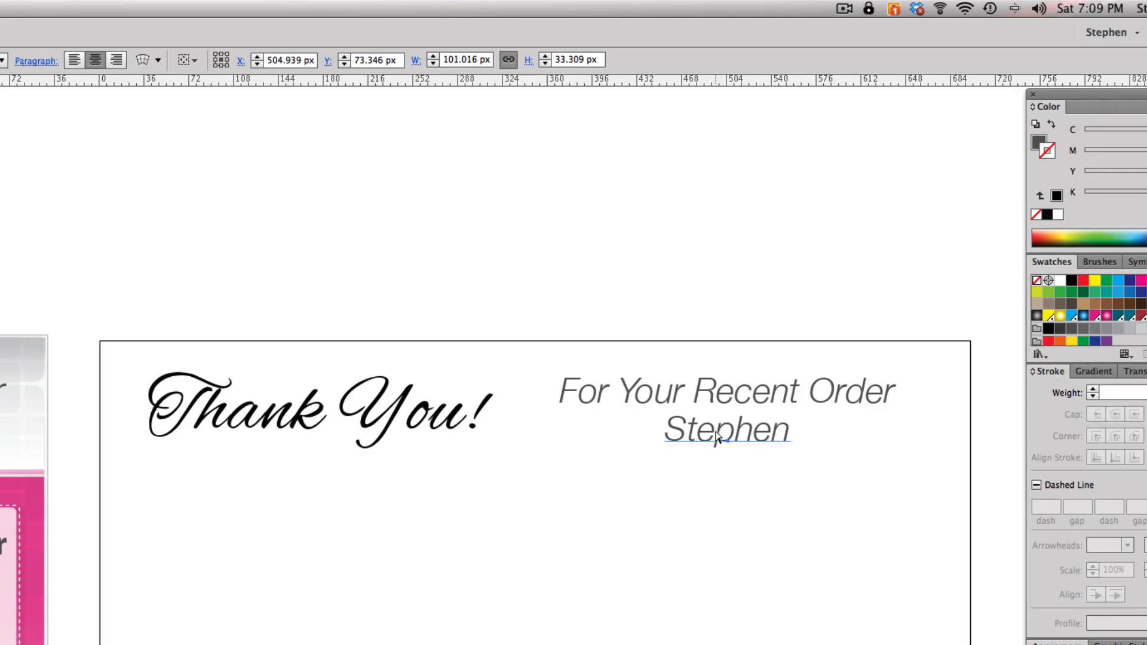
# - Try appending filler characters to the centred customer name beneath "For Your Recent Order", and undo them
pyautogui.doubleClick(717, 438)
pyautogui.click(775, 434)
pyautogui.click(792, 434)
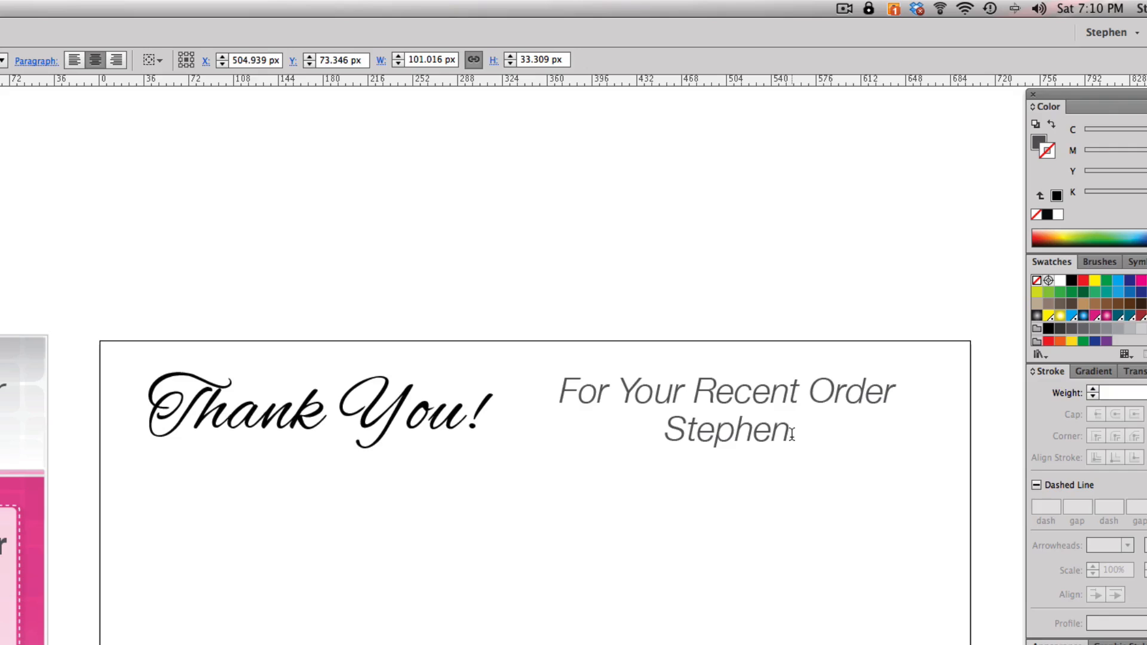
pyautogui.write('ssjdhsjdhjshjsdj')
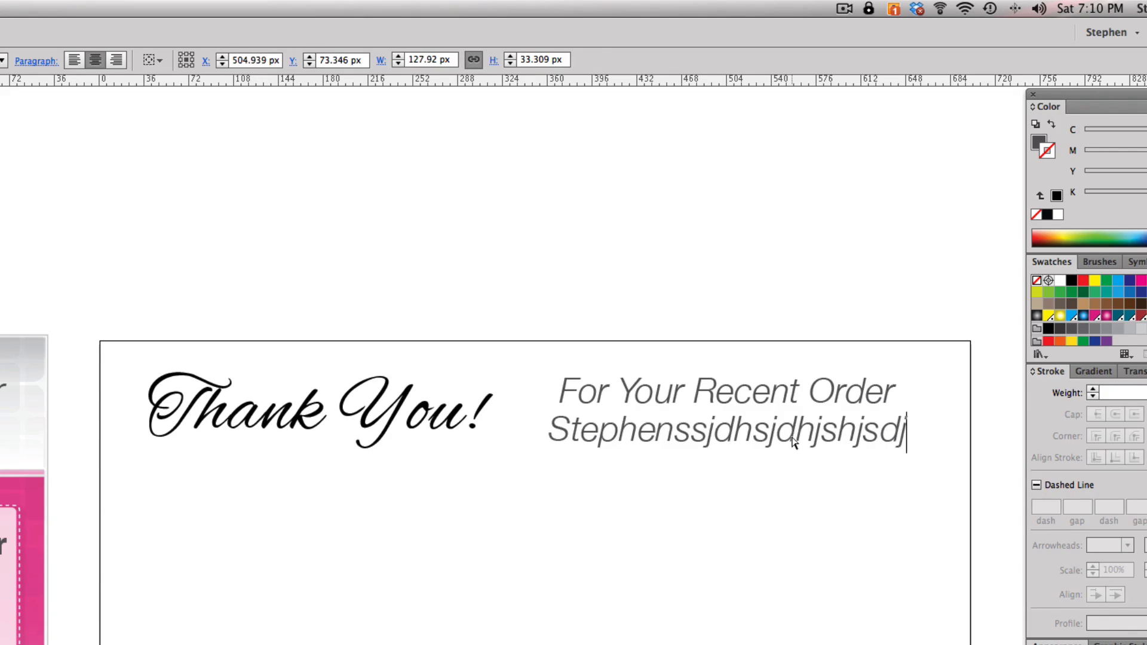
pyautogui.hotkey('ctrl', 'z')
# - Try left-aligning the customer name line, repositioned under the text above and lengthened with filler characters, and undo these changes
pyautogui.doubleClick(776, 433)
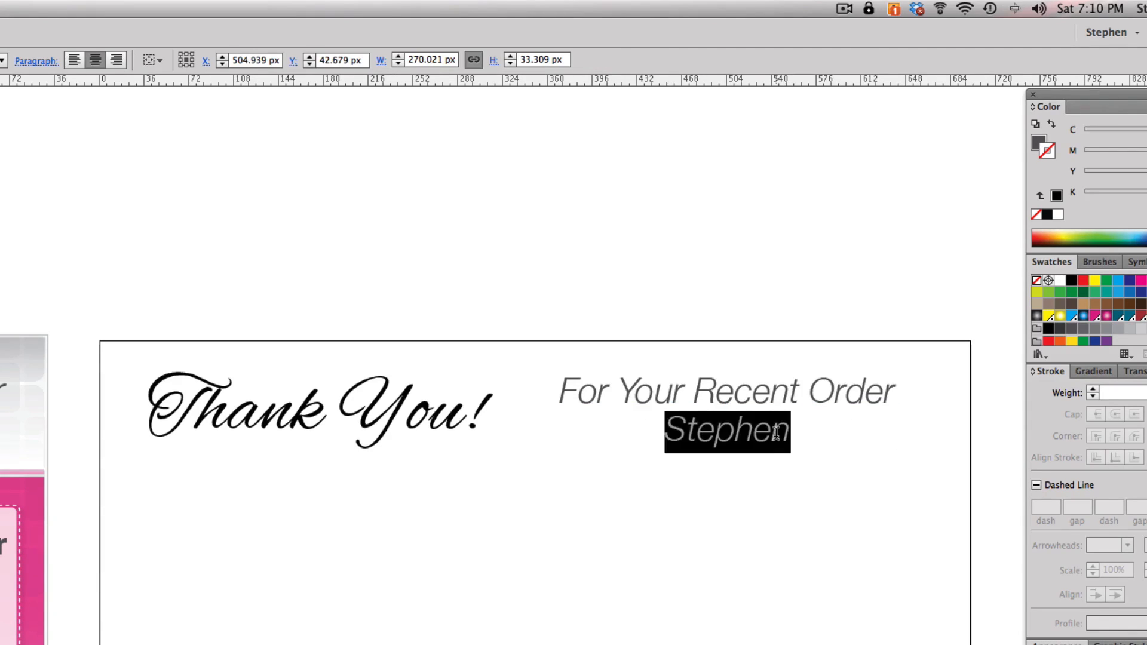
pyautogui.click(74, 59)
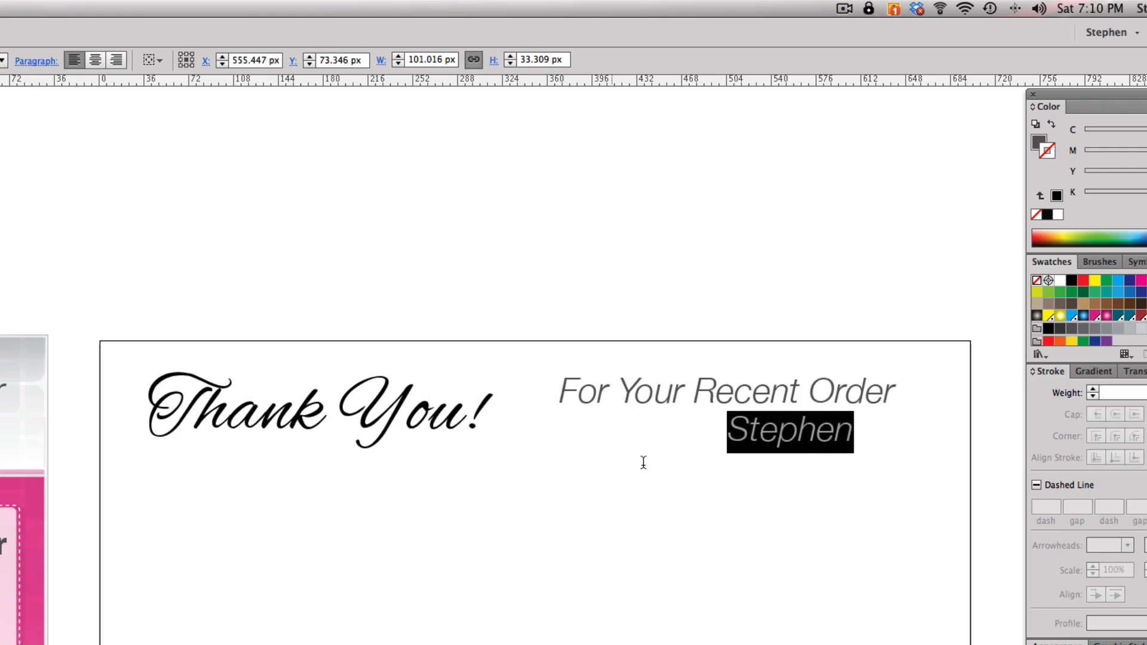
pyautogui.moveTo(763, 440); pyautogui.dragTo(687, 440)
pyautogui.click(777, 434)
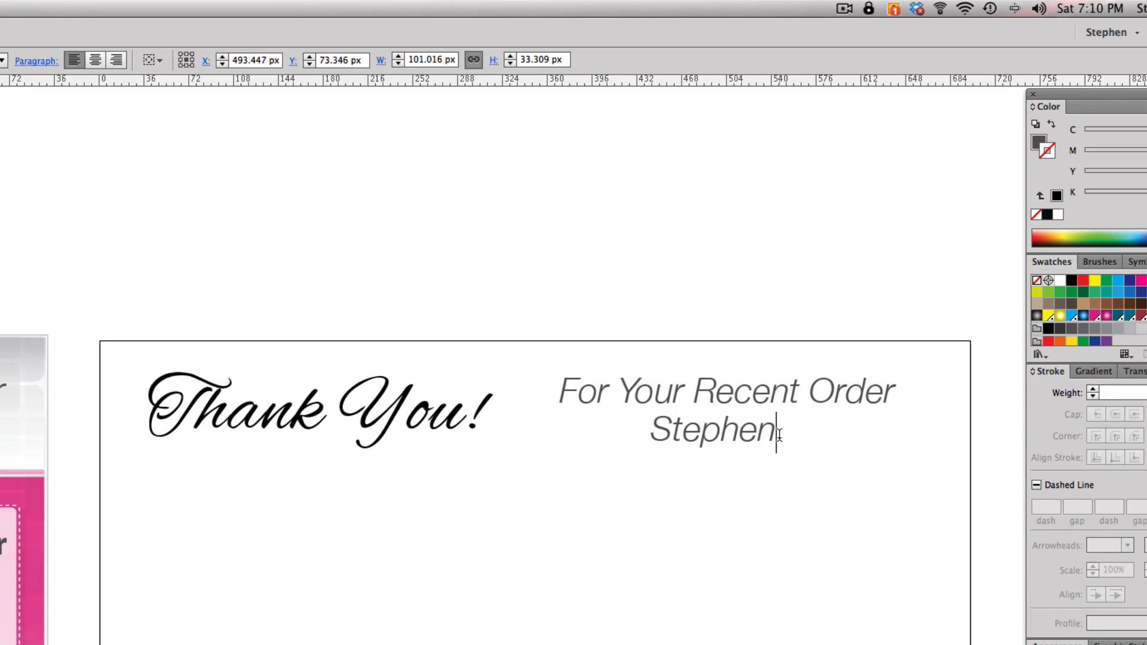
pyautogui.write('asaskasaksjaksjk')
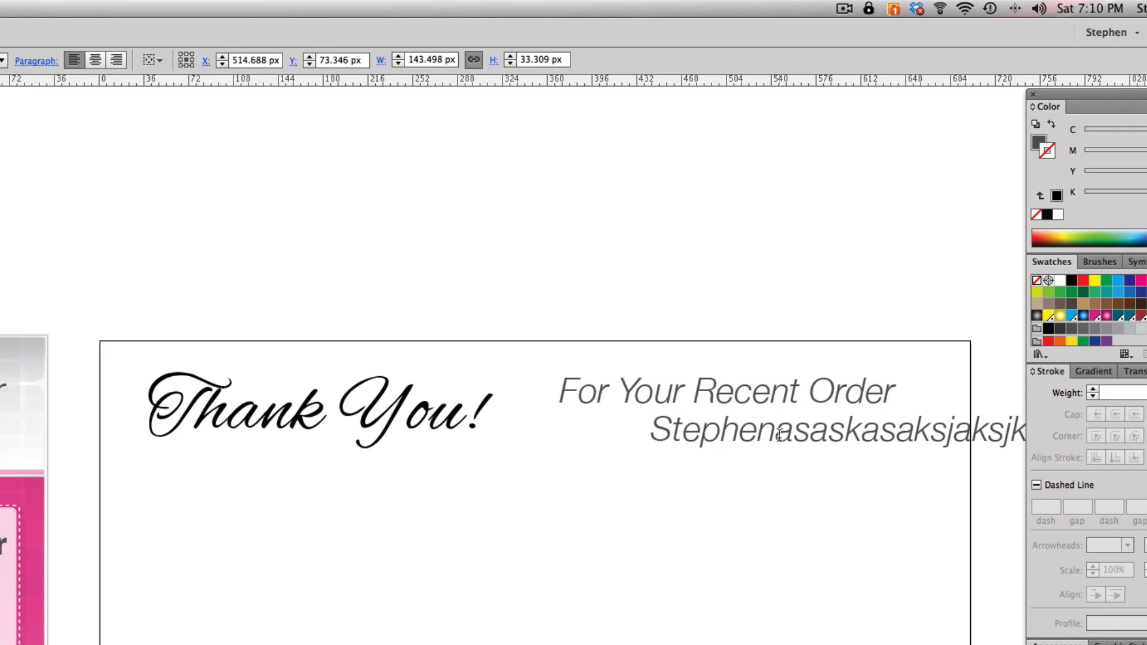
pyautogui.press('super+z')
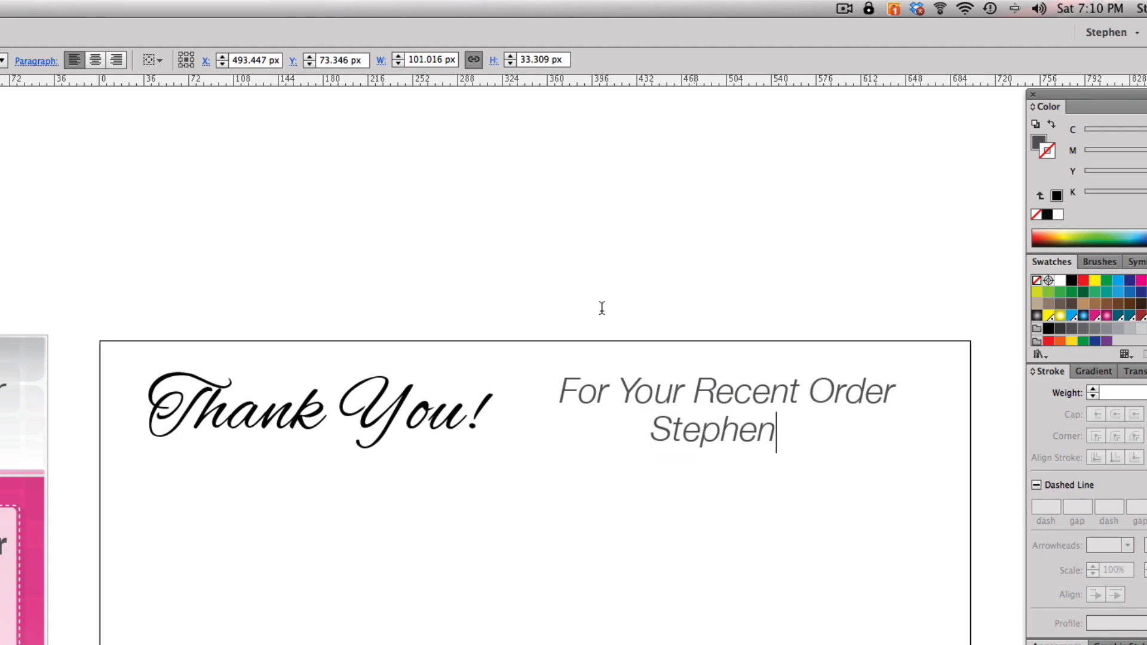
pyautogui.press('super+z')
pyautogui.press('super+z')
pyautogui.press('super+z')
pyautogui.press('super+z')
pyautogui.press('super+z')
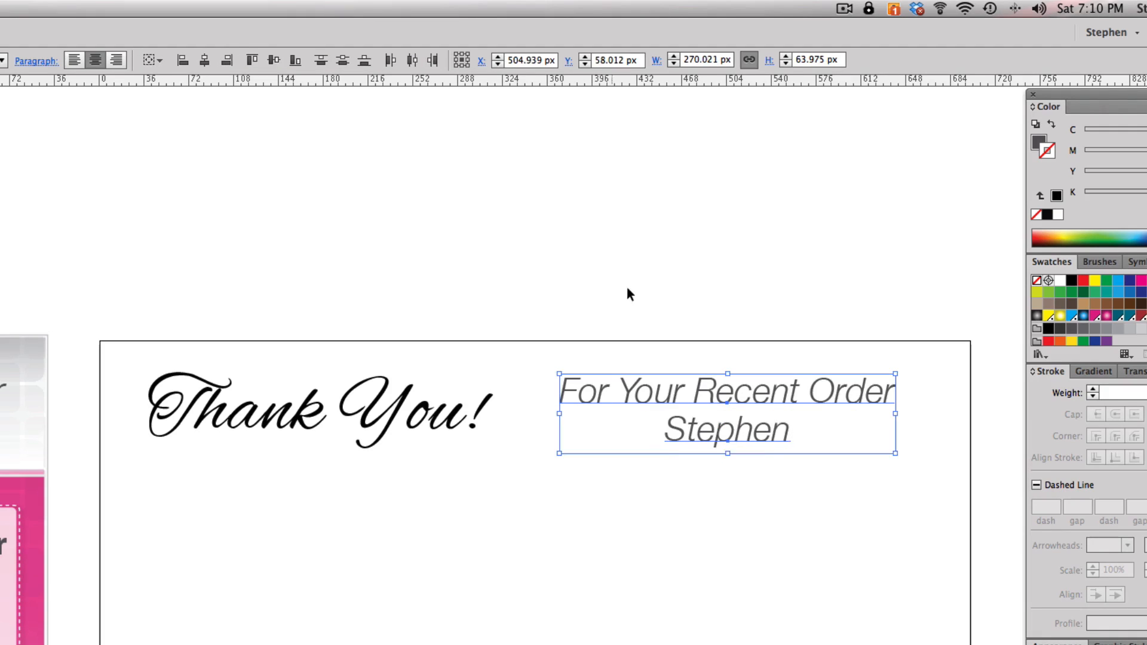
pyautogui.click(627, 289)
pyautogui.click(735, 429)
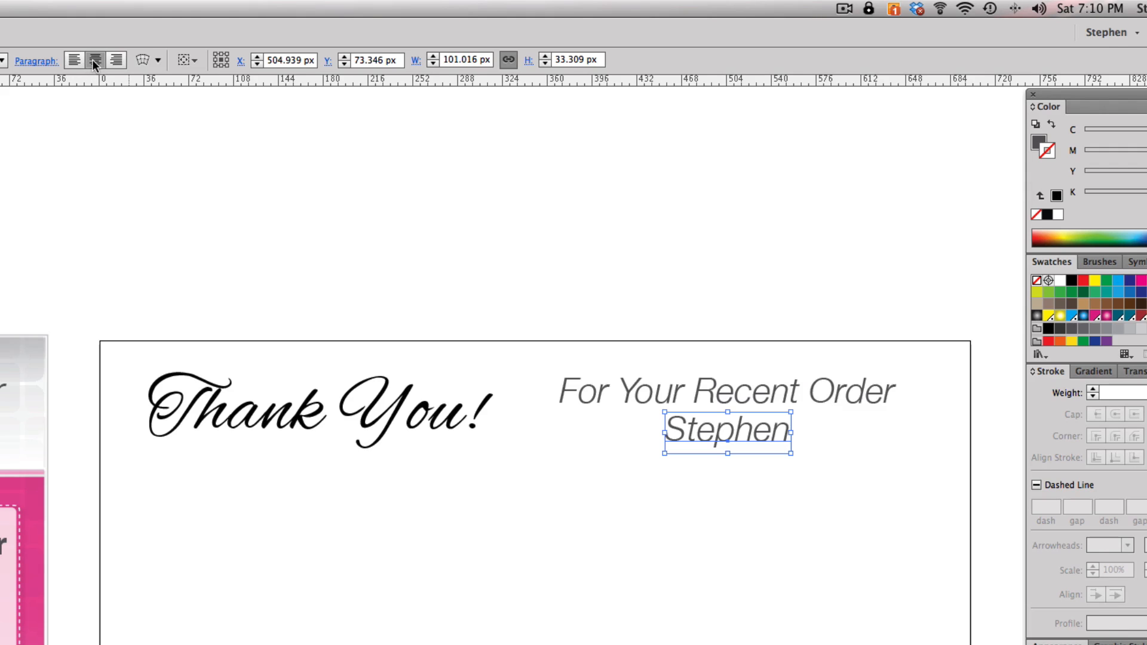
pyautogui.click(364, 239)
# - Draw a rectangle about 104 px wide and 391 px high from the artboard's left edge, matching the height of the flyer's coloured panels
pyautogui.moveTo(238, 329); pyautogui.dragTo(285, 320)
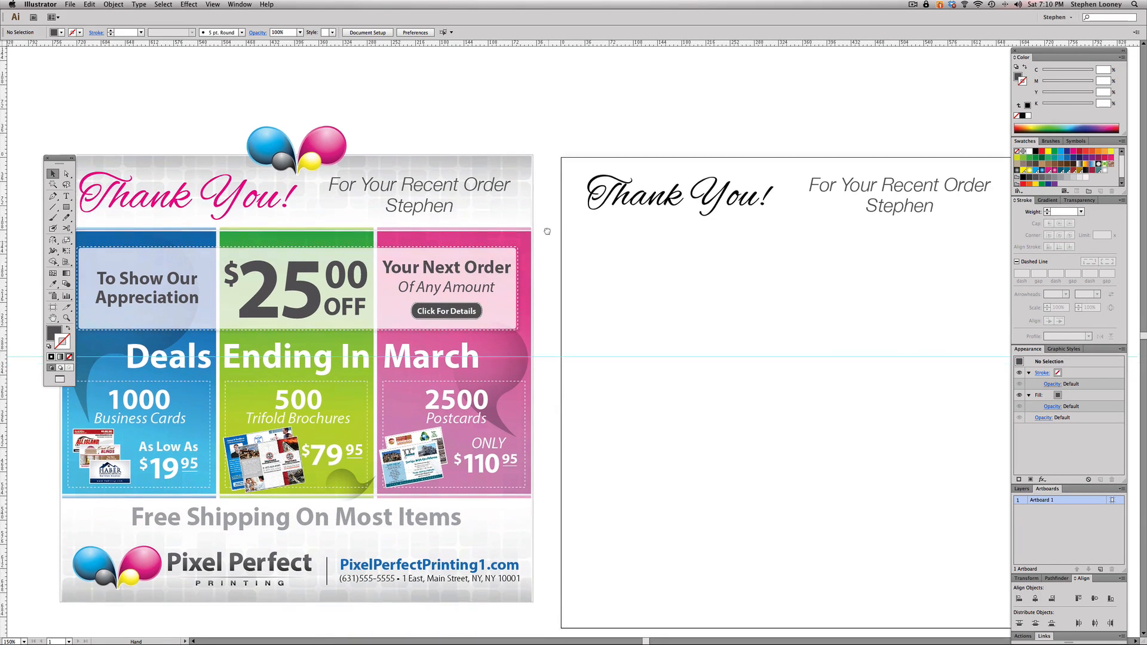
pyautogui.moveTo(547, 232); pyautogui.dragTo(546, 227)
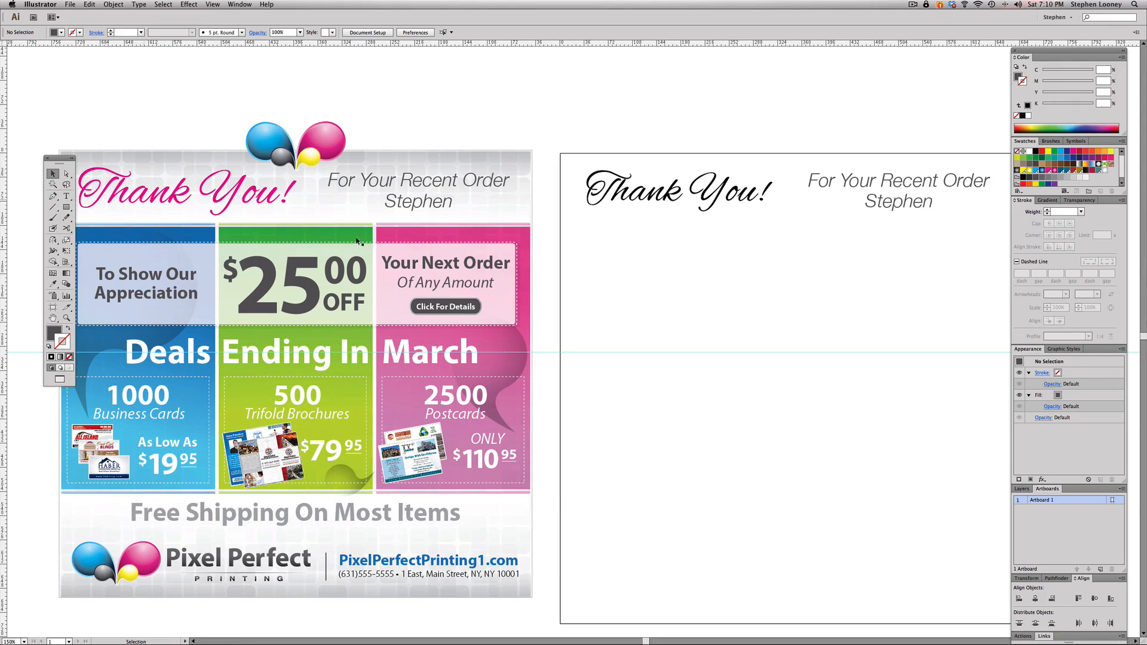
pyautogui.click(425, 237)
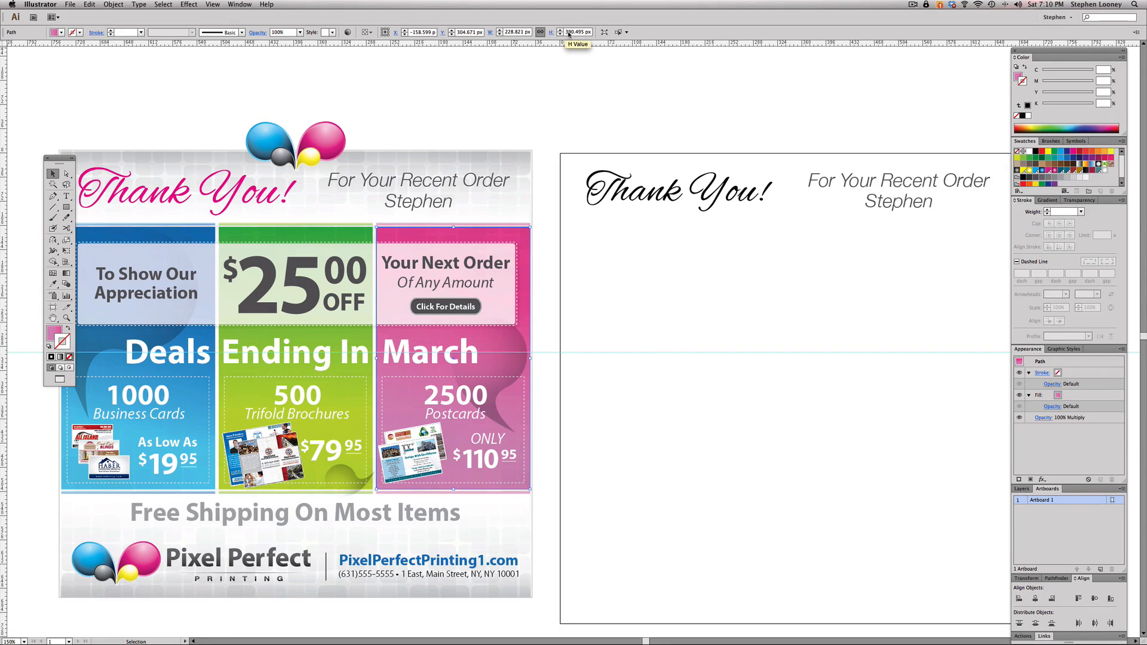
pyautogui.click(67, 206)
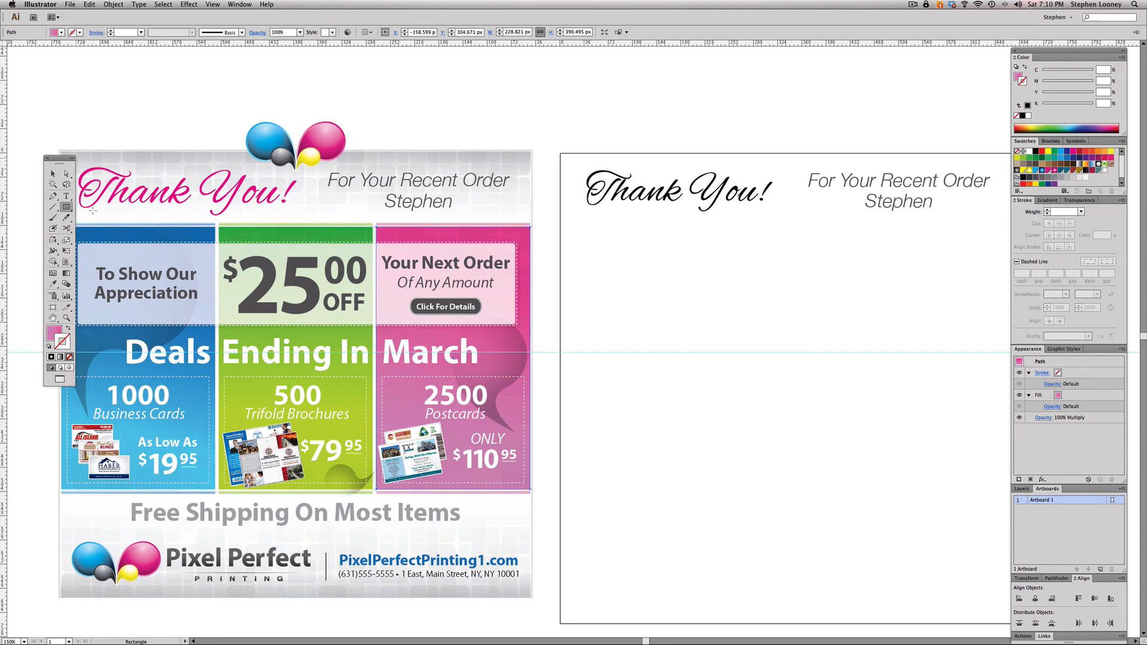
pyautogui.moveTo(560, 227); pyautogui.dragTo(629, 490)
pyautogui.press('v')
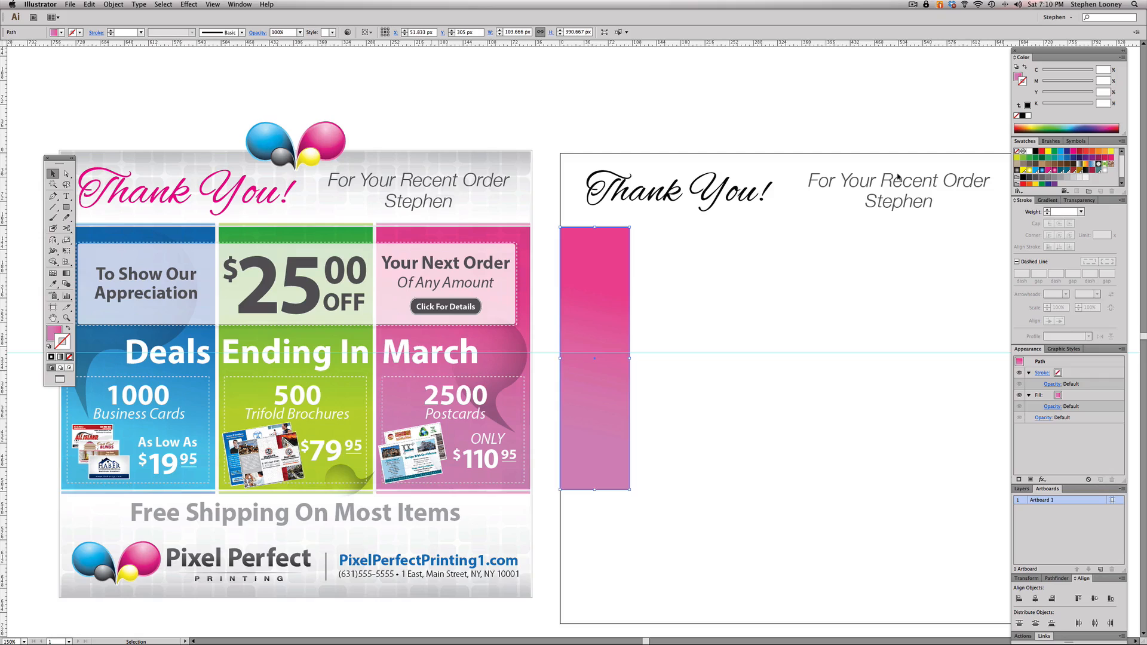
# - Fill the new rectangle with solid black and leave it without a stroke
pyautogui.click(1029, 153)
pyautogui.press('super+z')
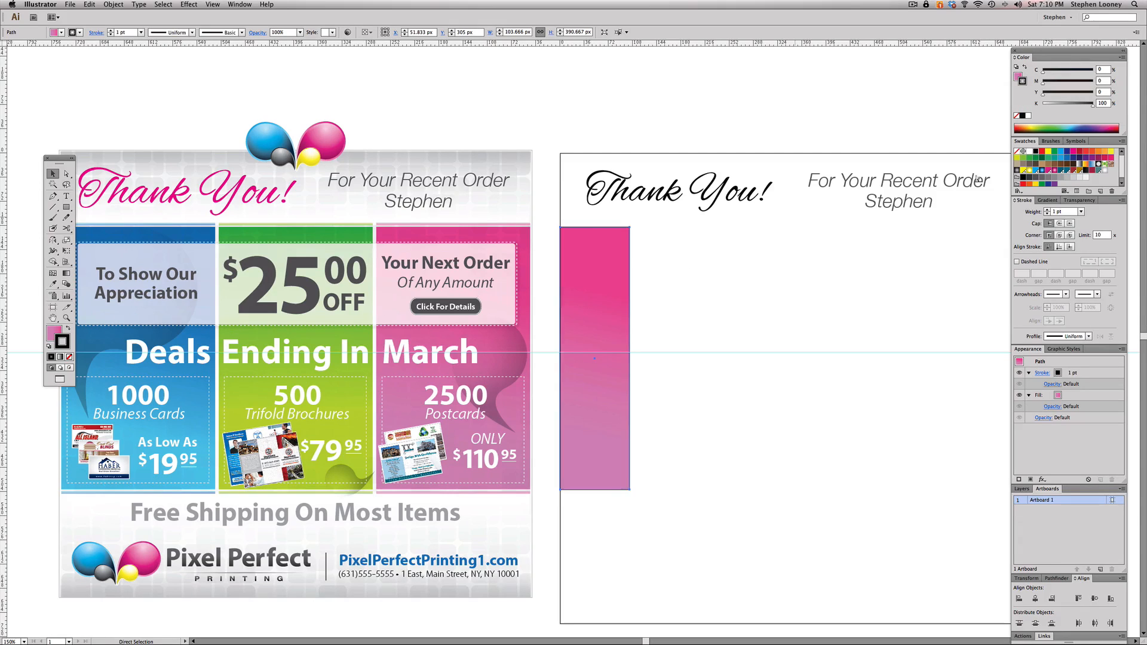
pyautogui.press('x')
pyautogui.click(1037, 151)
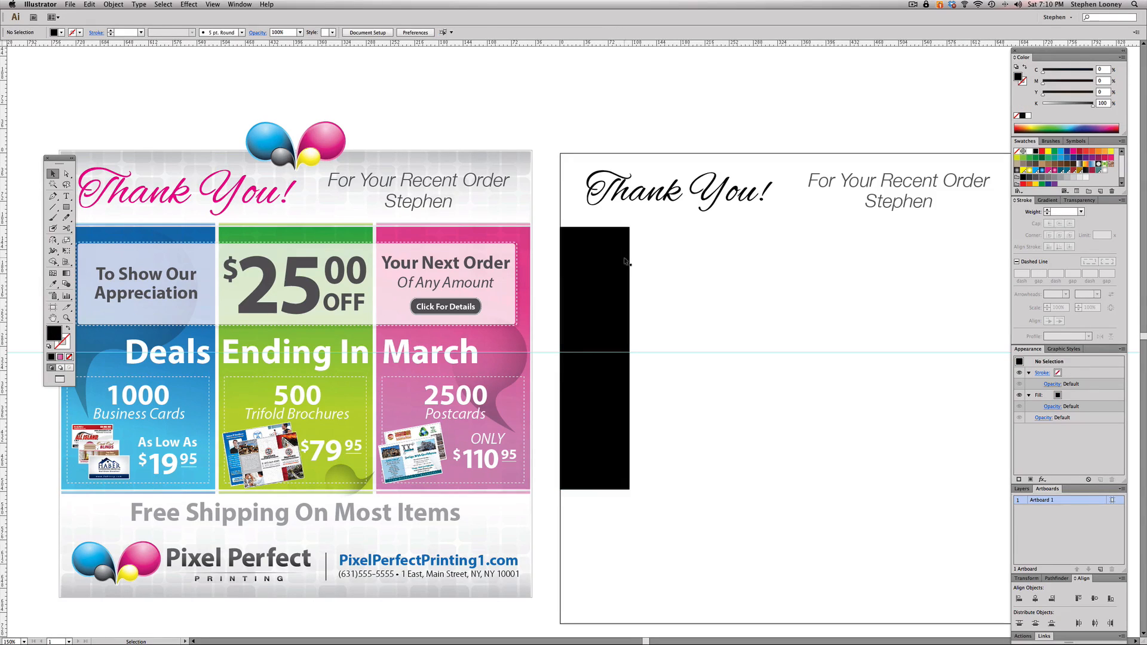
# - Duplicate the black rectangle twice to its right with small gaps, and distribute all three evenly by their horizontal centres
pyautogui.moveTo(585, 259); pyautogui.dragTo(755, 262)
pyautogui.click(840, 270)
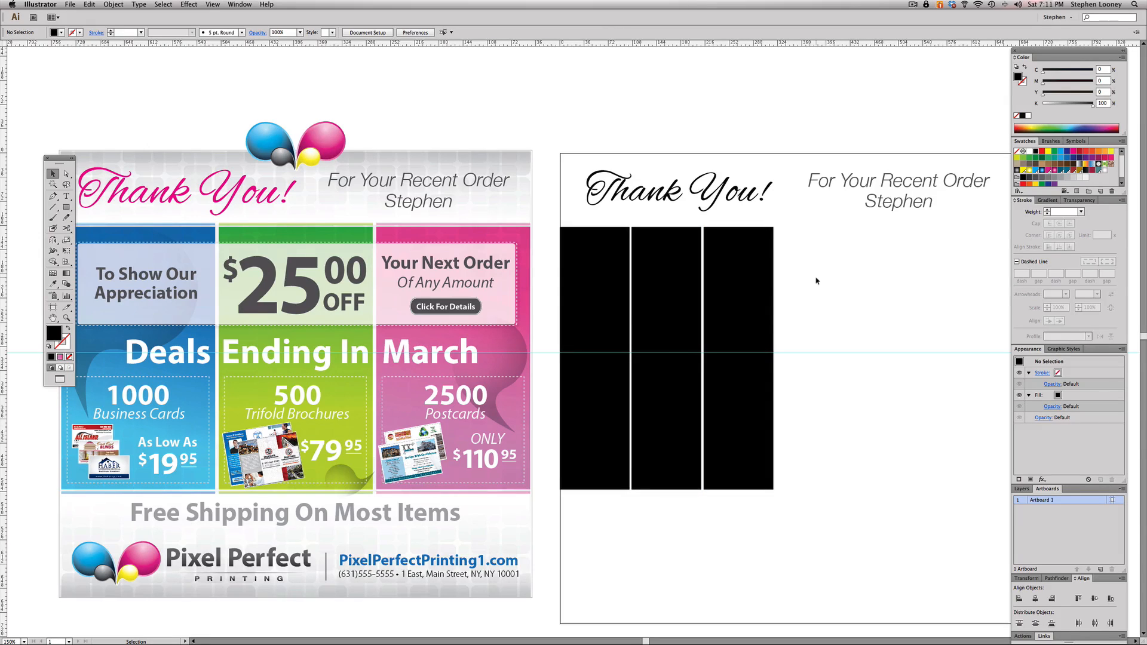
pyautogui.moveTo(827, 280); pyautogui.dragTo(591, 416)
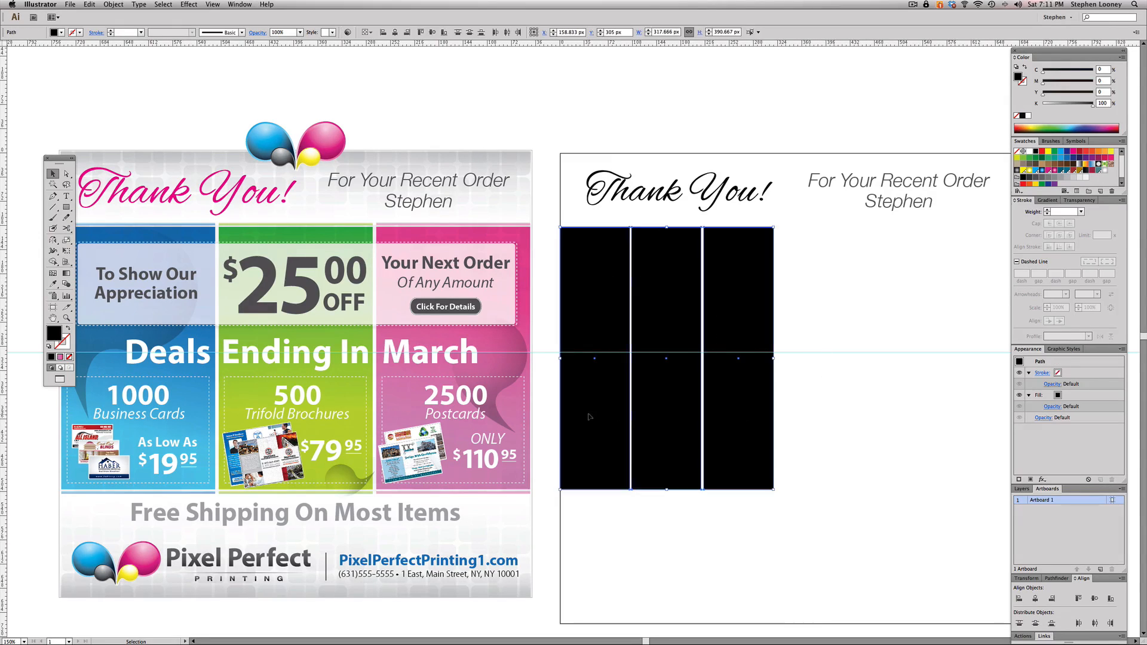
pyautogui.click(1097, 624)
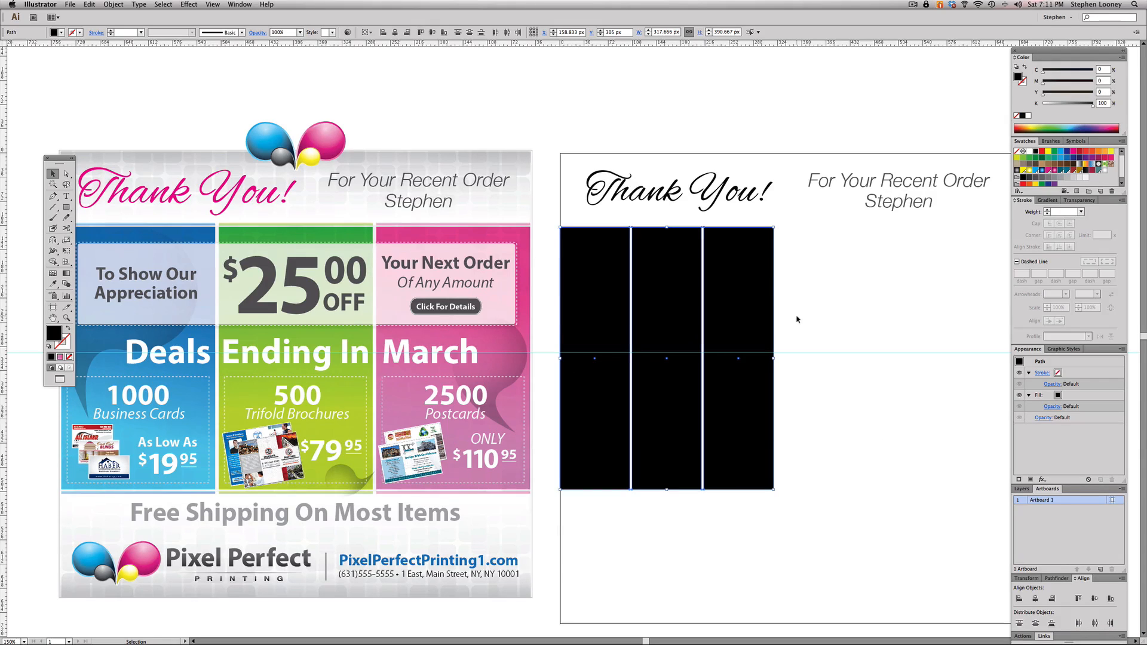
# - Try stretching the three black rectangles together across the artboard's full width, and undo the stretch
pyautogui.hscroll(3, 786, 325)
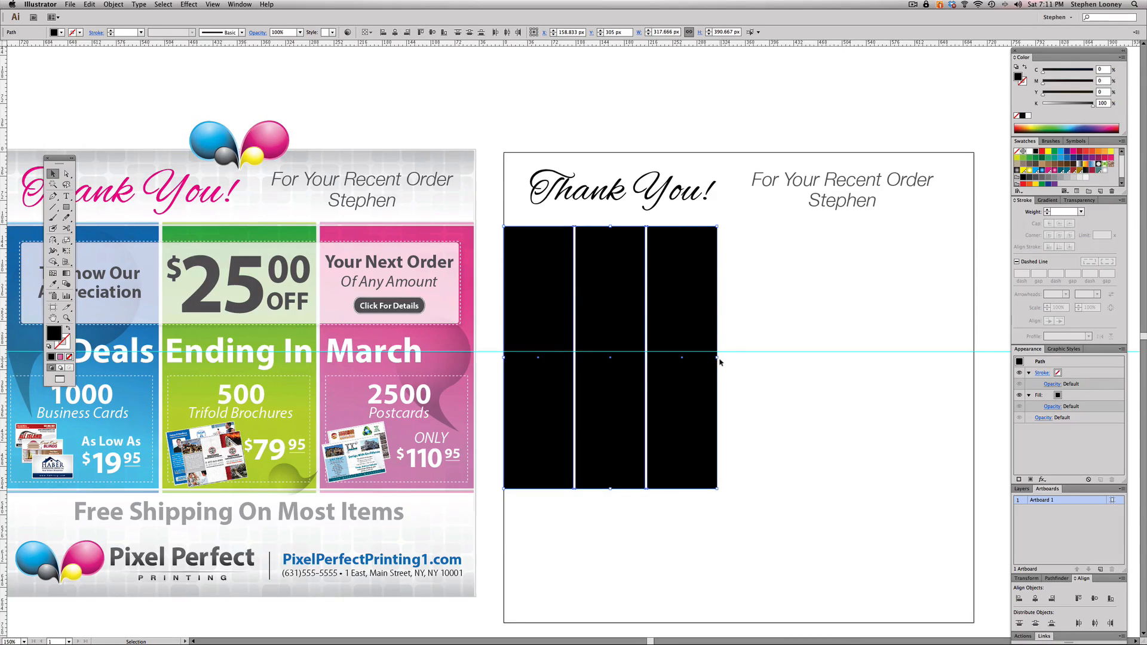
pyautogui.moveTo(718, 359); pyautogui.dragTo(974, 361)
pyautogui.click(984, 364)
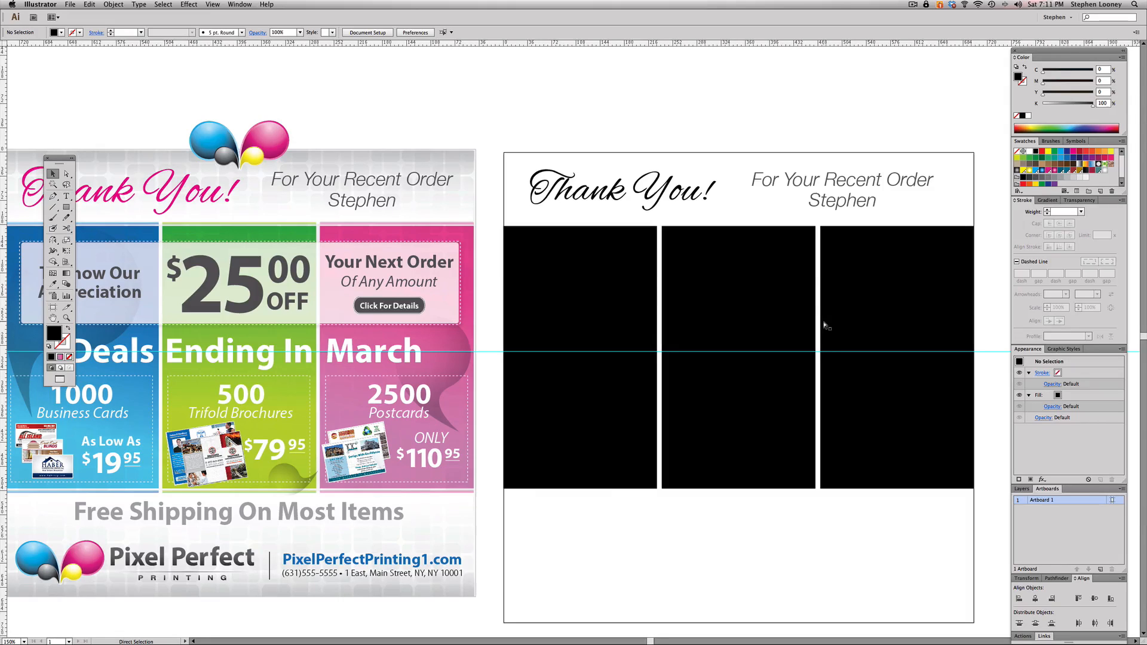
pyautogui.press('super+z')
# - Narrow the gaps between the three black rectangles by nudging the second and third ones leftward
pyautogui.moveTo(809, 540); pyautogui.dragTo(609, 282)
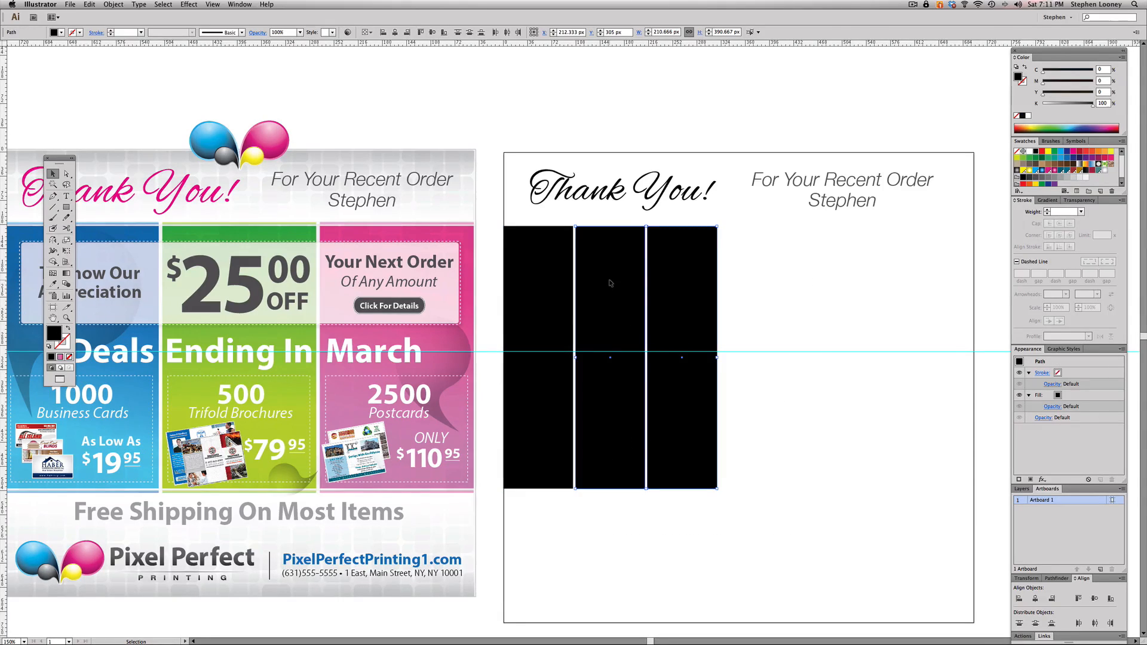
pyautogui.press('Left')
pyautogui.press('Left')
pyautogui.moveTo(760, 539); pyautogui.dragTo(674, 310)
pyautogui.press('Left')
pyautogui.press('Left')
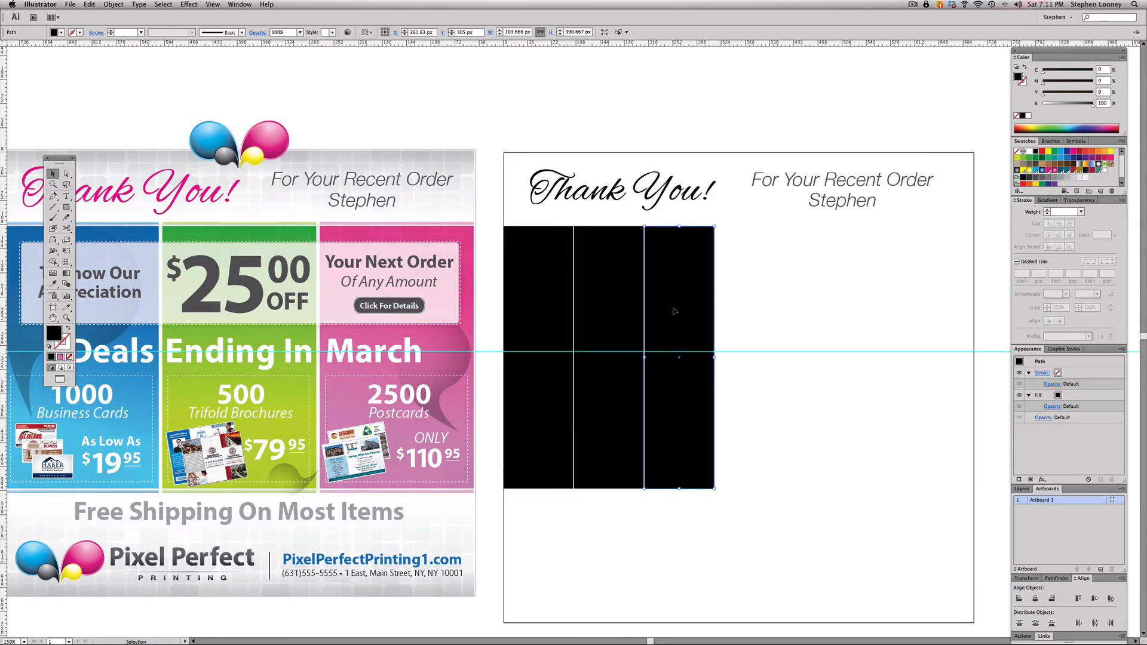
pyautogui.click(754, 418)
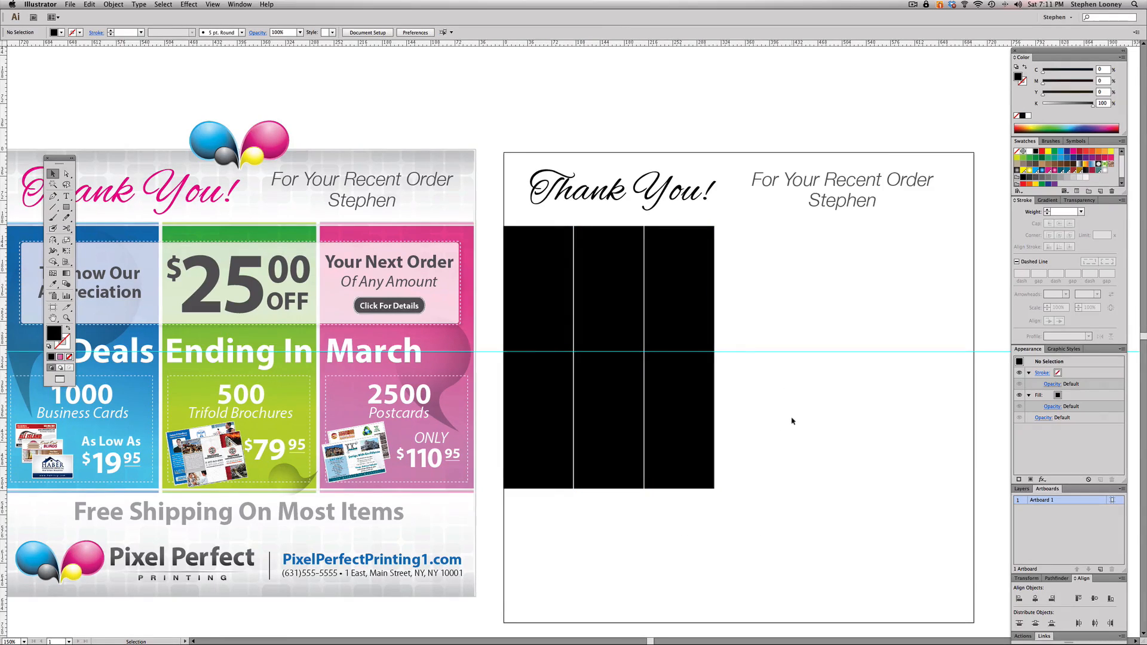
# - Widen the three closely spaced rectangles as one selection until they reach the artboard's right edge
pyautogui.moveTo(792, 420); pyautogui.dragTo(547, 315)
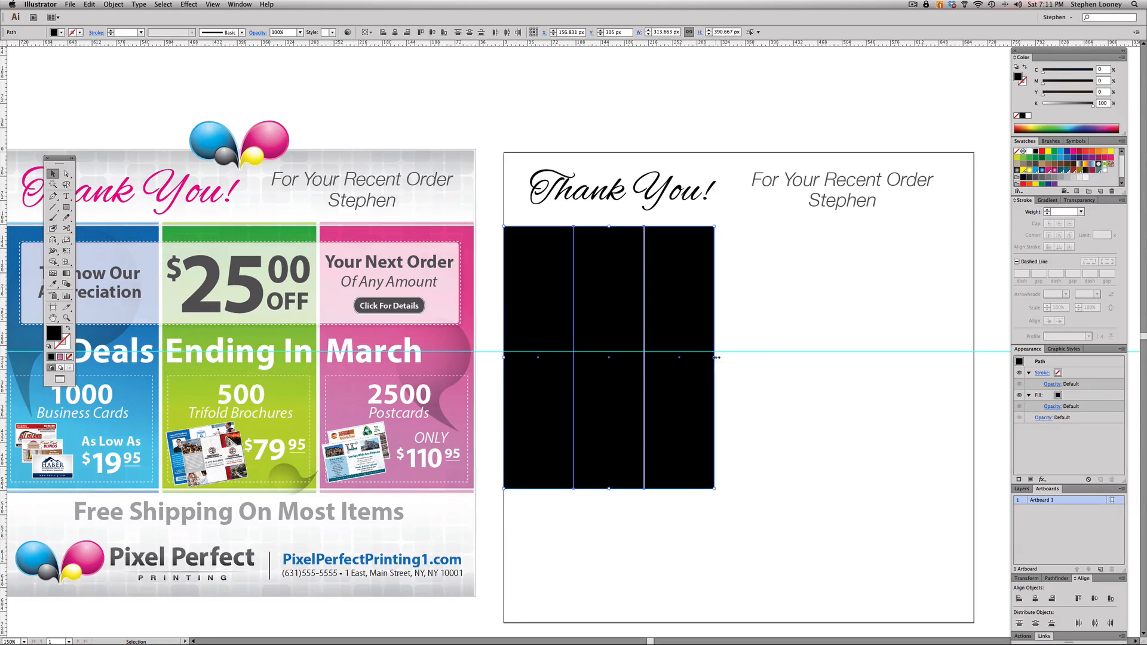
pyautogui.moveTo(717, 358); pyautogui.dragTo(977, 353)
pyautogui.click(985, 351)
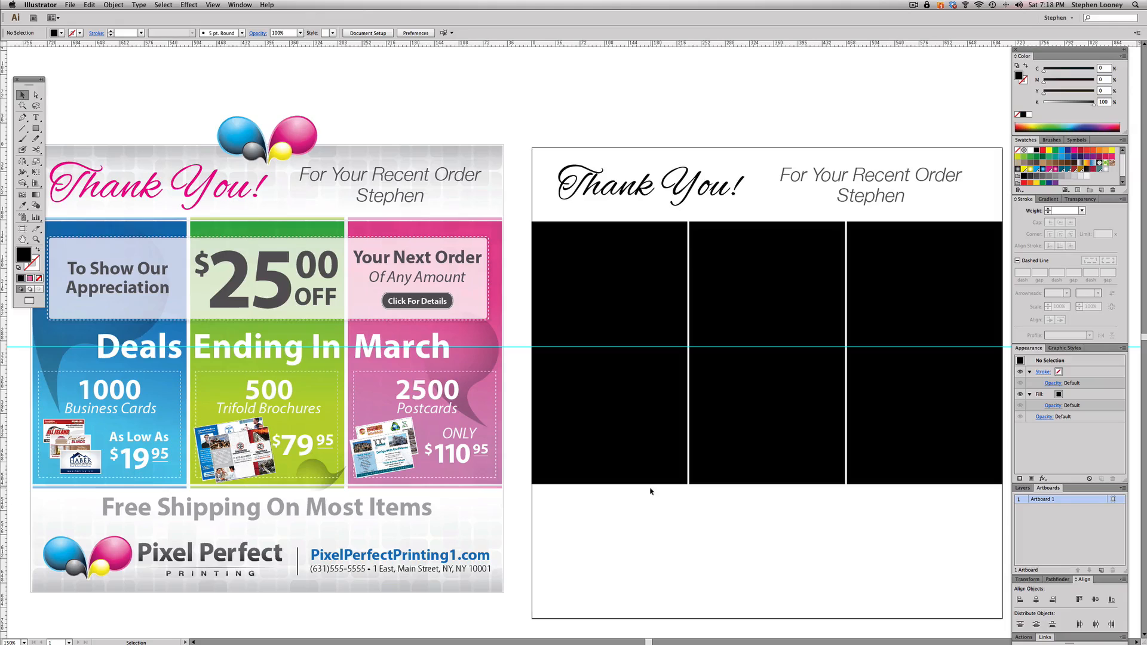
# - Copy the blue gradient from the flyer's first panel onto the artboard's first black rectangle with the Eyedropper
pyautogui.press('space')
pyautogui.moveTo(620, 518); pyautogui.dragTo(617, 518)
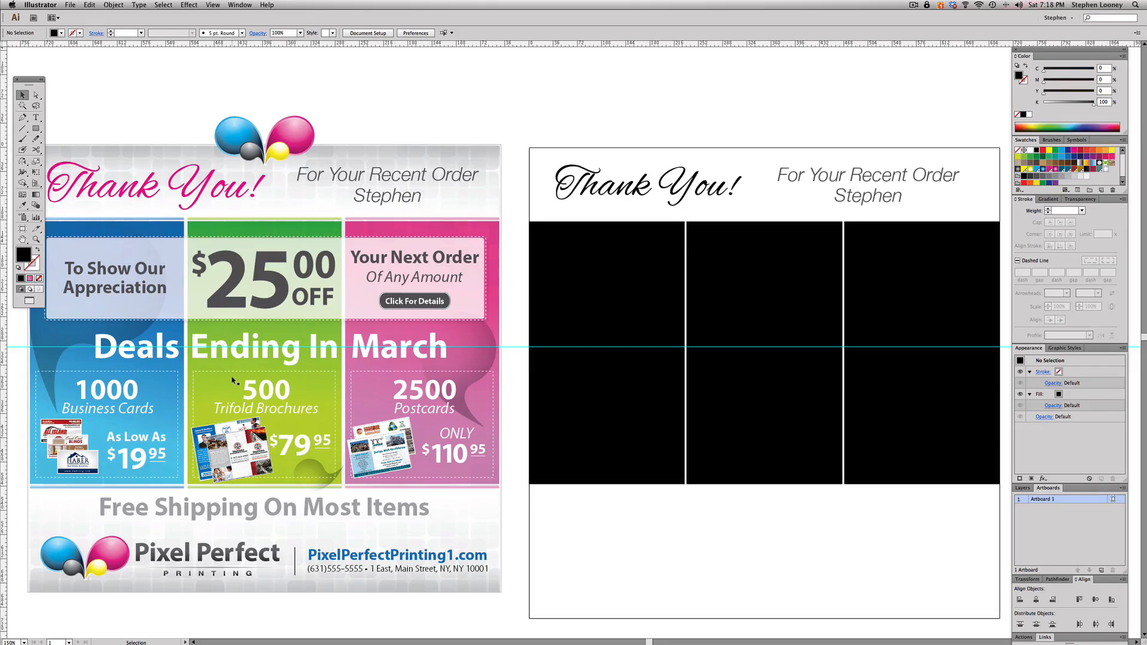
pyautogui.hscroll(-1, 234, 381)
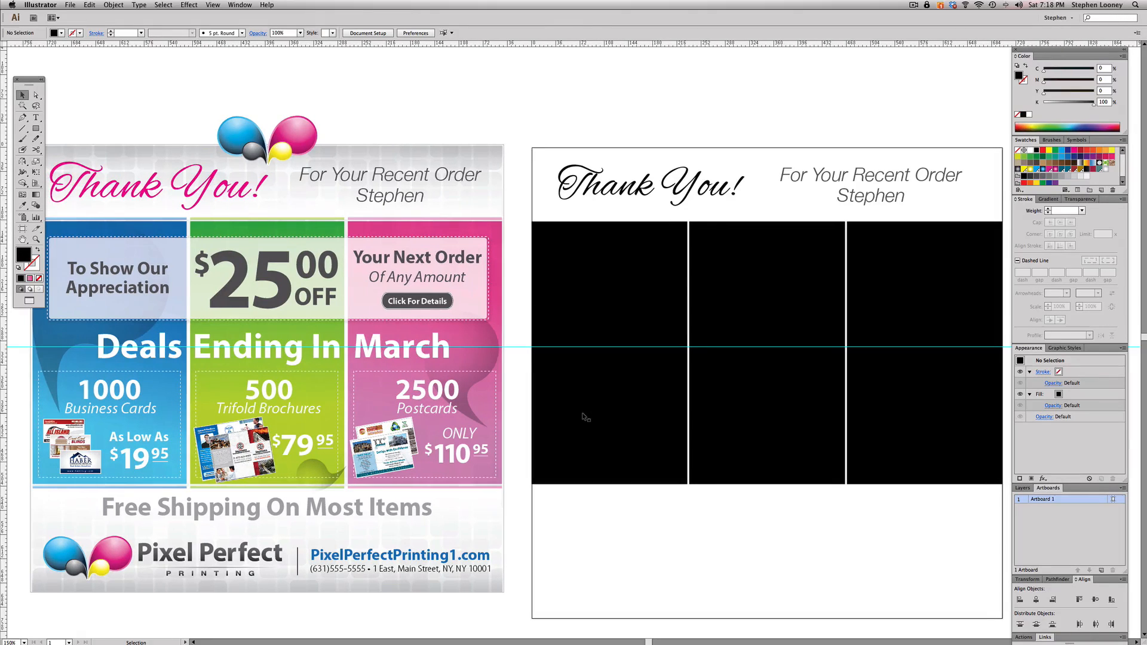
pyautogui.click(585, 417)
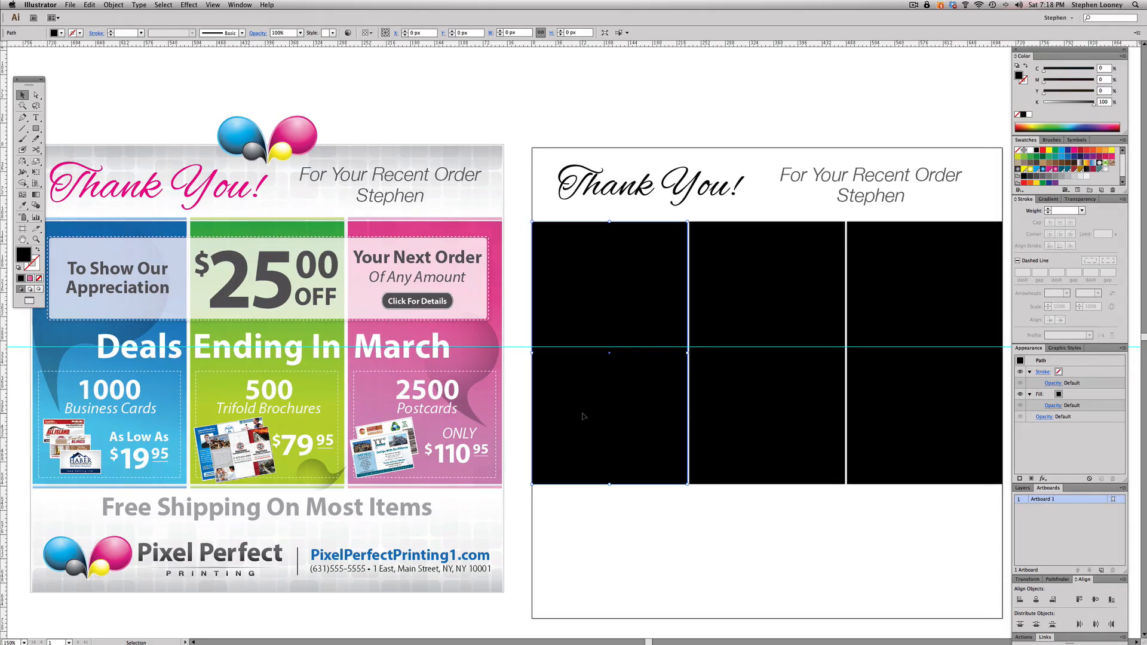
pyautogui.click(25, 206)
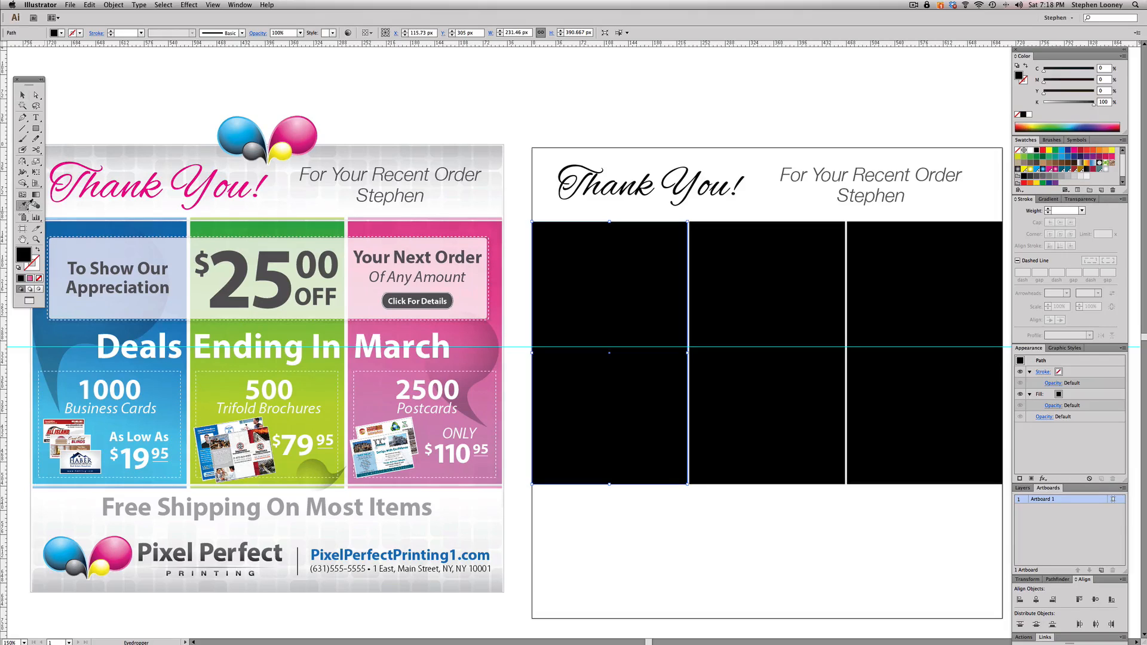
pyautogui.click(168, 224)
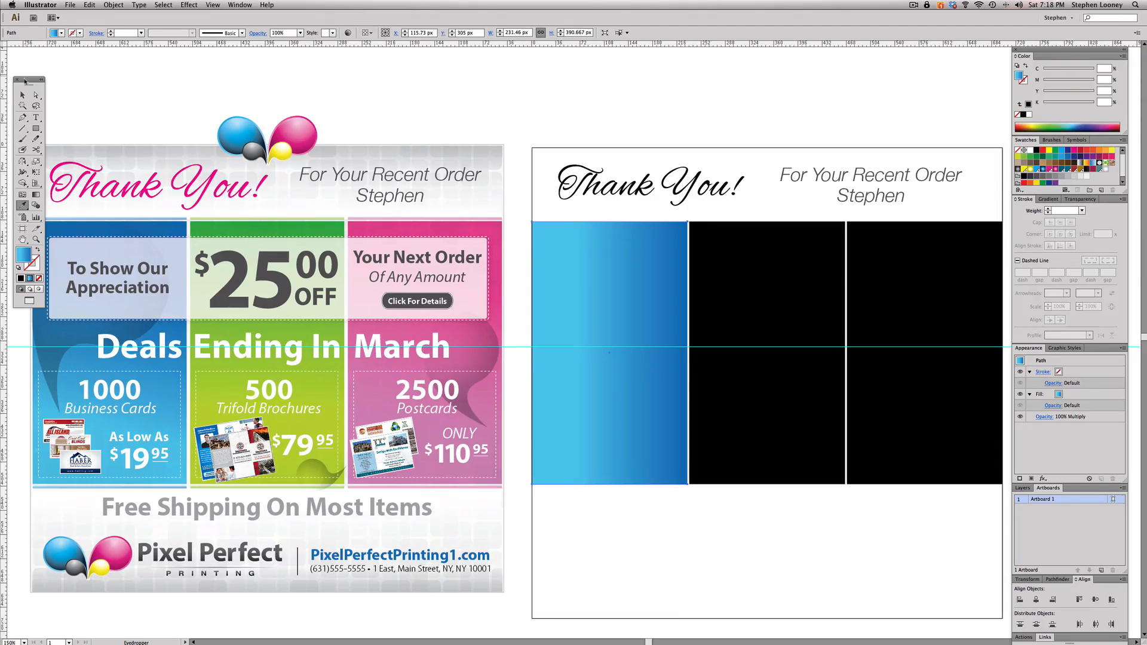
# - Copy the green gradient from the flyer's middle panel onto the artboard's middle black rectangle with the Eyedropper
pyautogui.press('v')
pyautogui.click(796, 321)
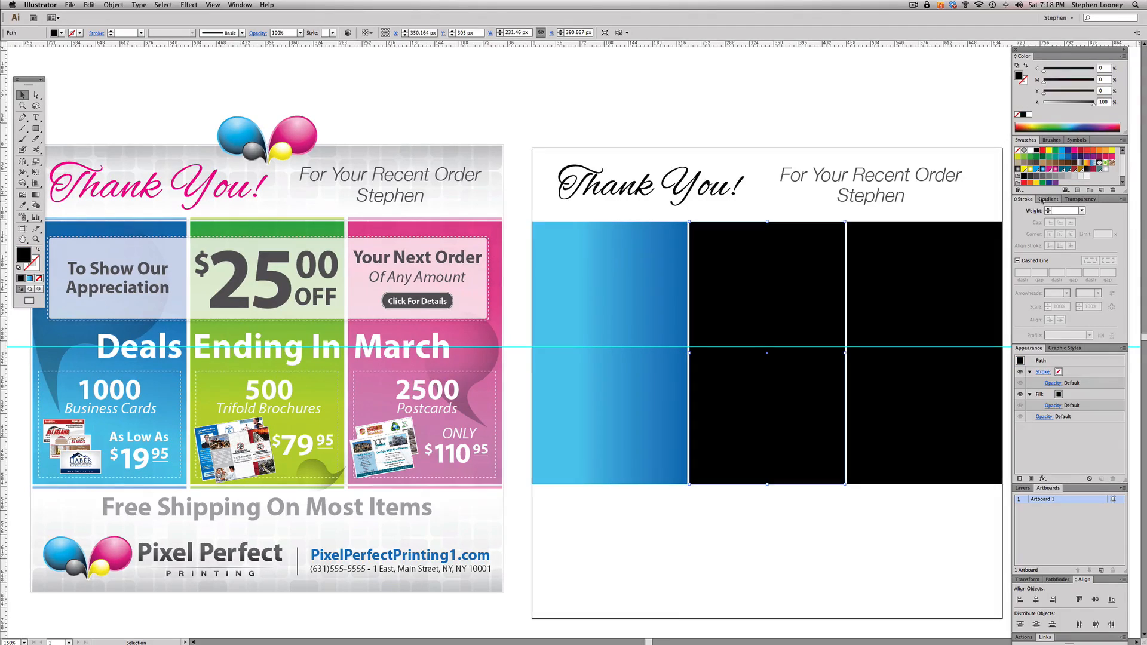
pyautogui.click(638, 286)
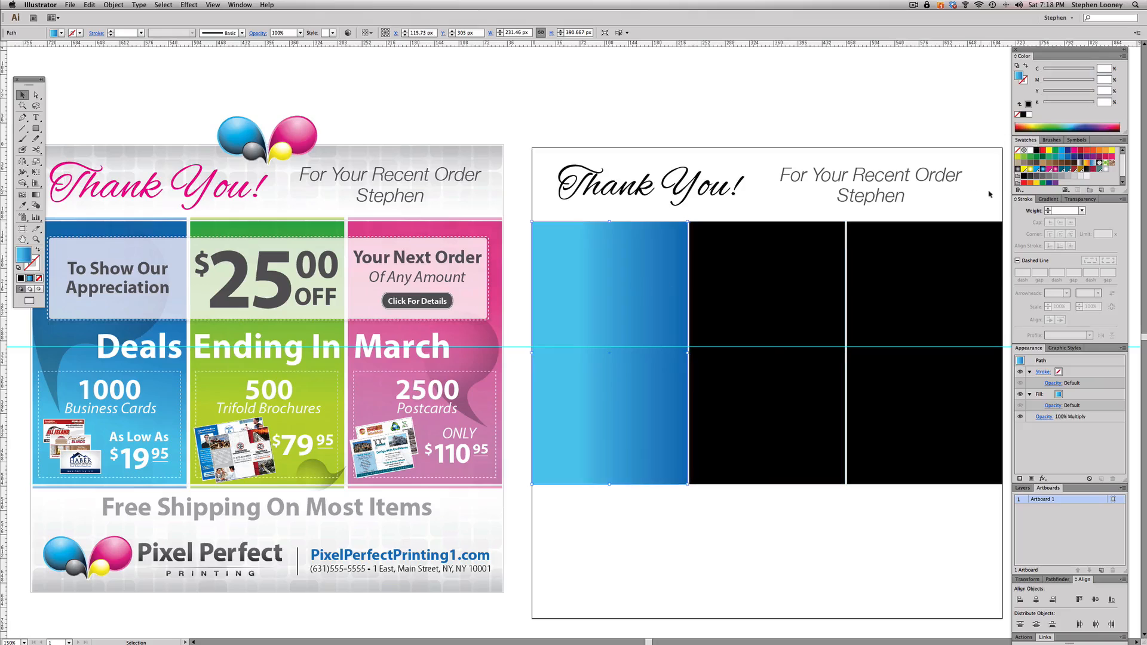
pyautogui.click(1049, 199)
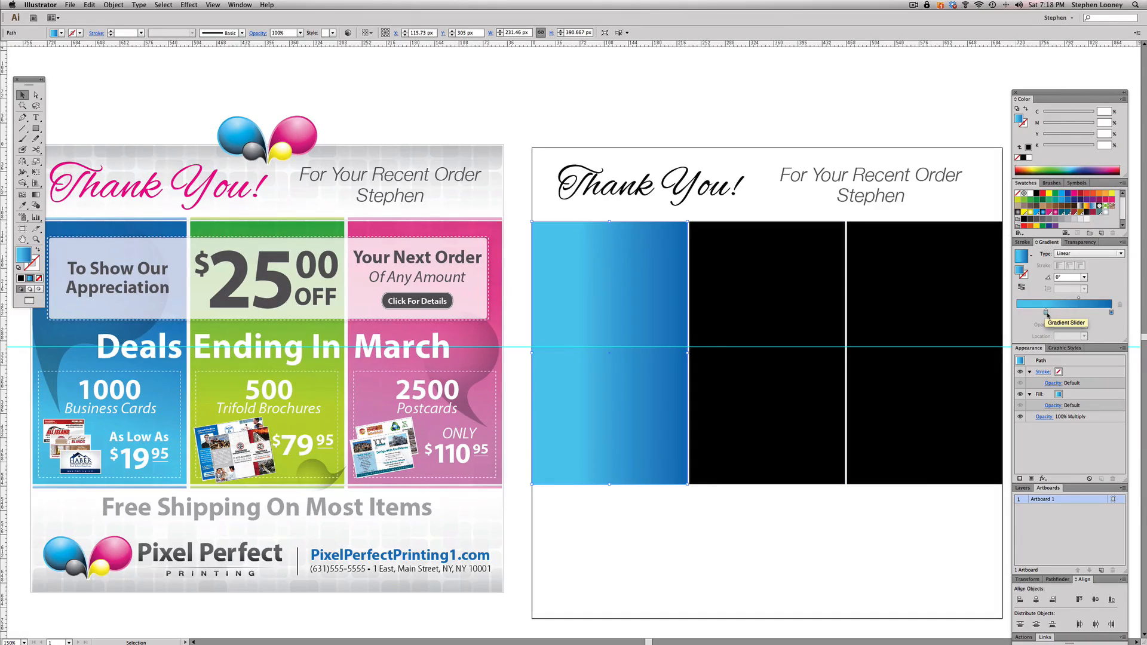
pyautogui.click(800, 253)
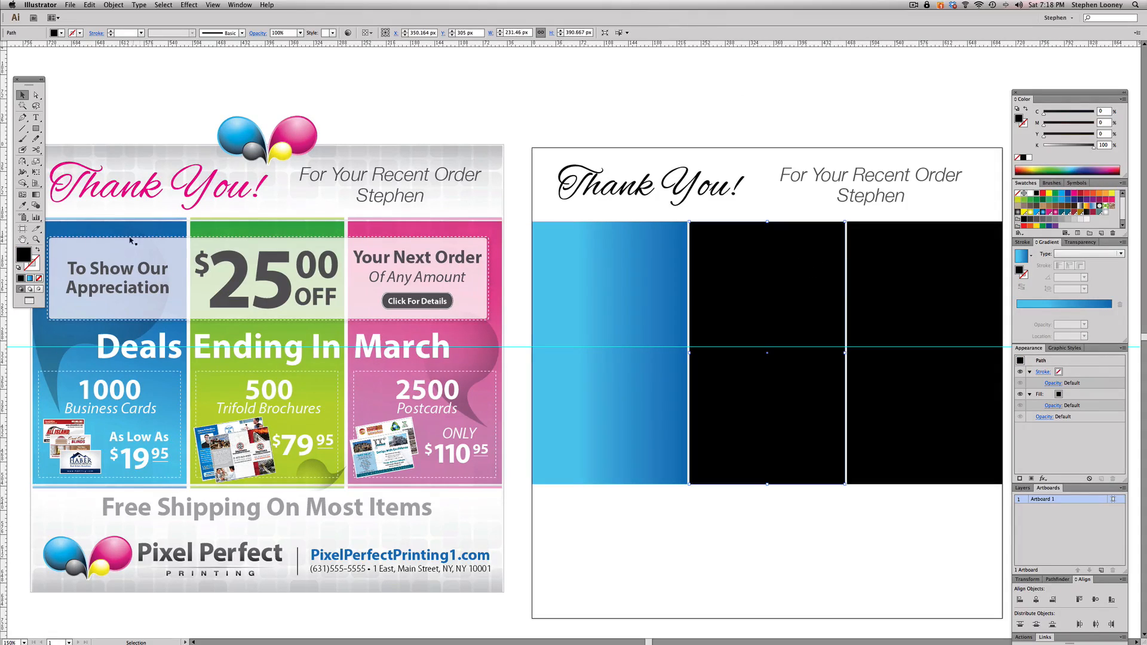
pyautogui.click(22, 205)
pyautogui.click(291, 221)
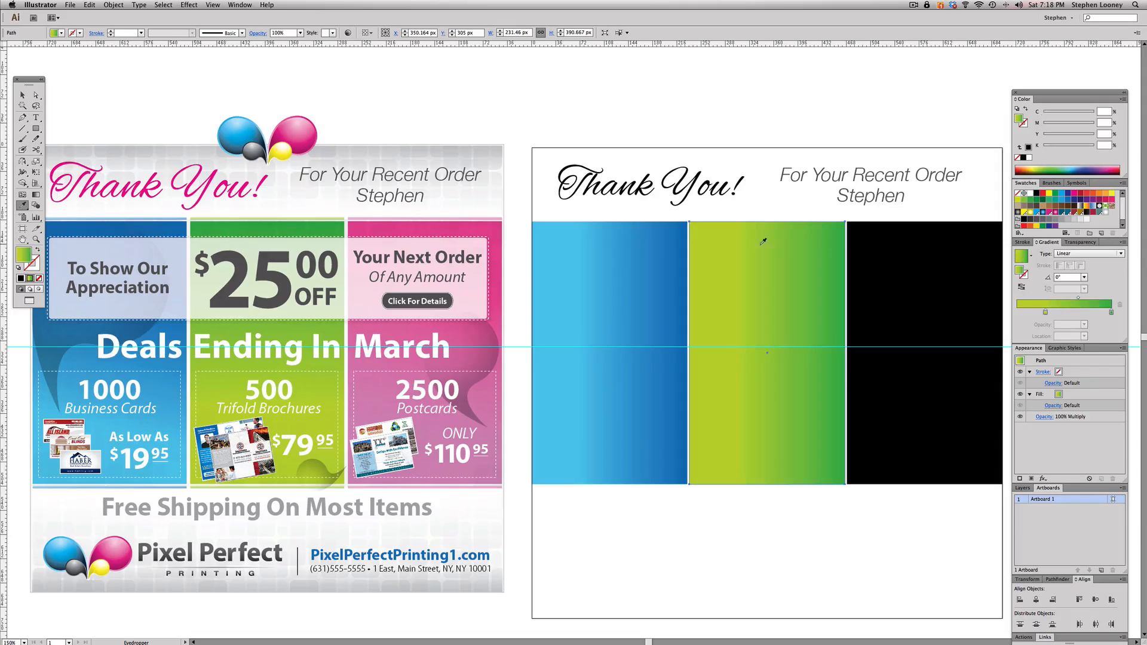
# - Copy the pink gradient from the flyer's third panel onto the remaining black rectangle with the Eyedropper
pyautogui.press('a')
pyautogui.click(879, 247)
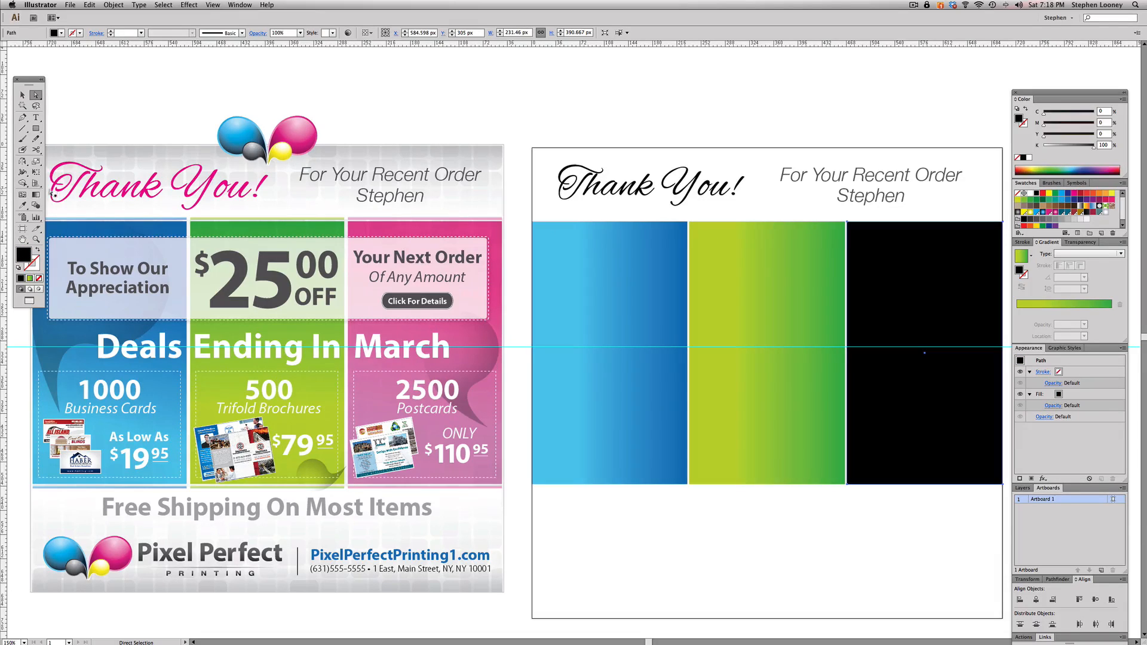
pyautogui.click(22, 205)
pyautogui.click(506, 225)
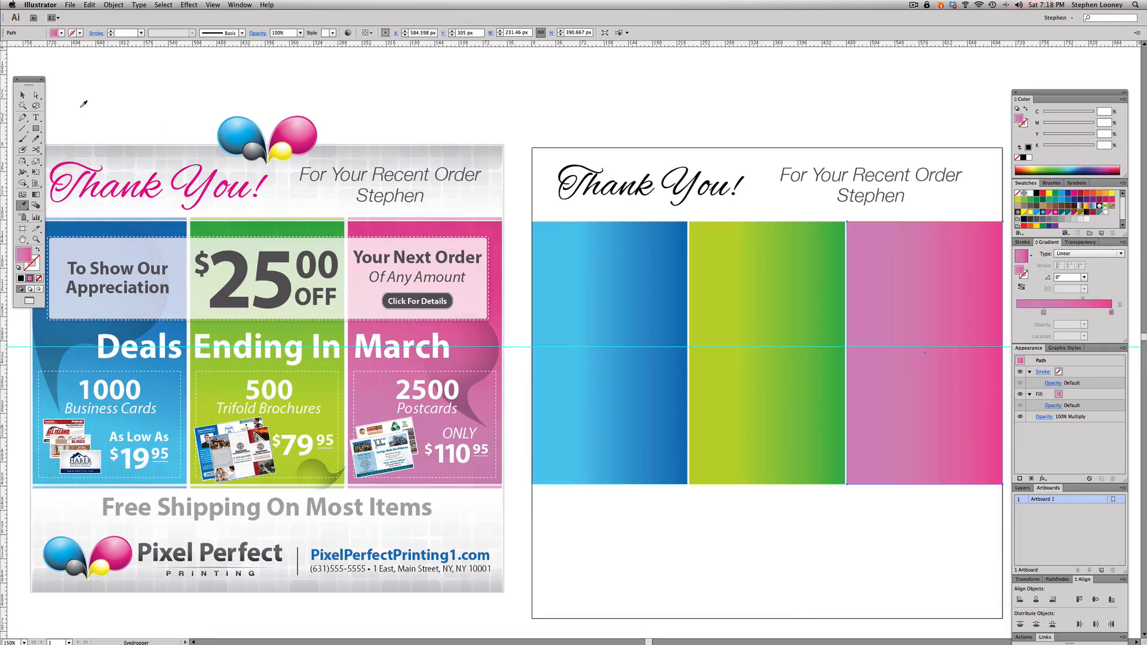
# - Redraw the gradients of all three panels together as vertical ones at 90°, with the darker colours at the upper end
pyautogui.click(22, 95)
pyautogui.moveTo(622, 515); pyautogui.dragTo(927, 450)
pyautogui.click(36, 195)
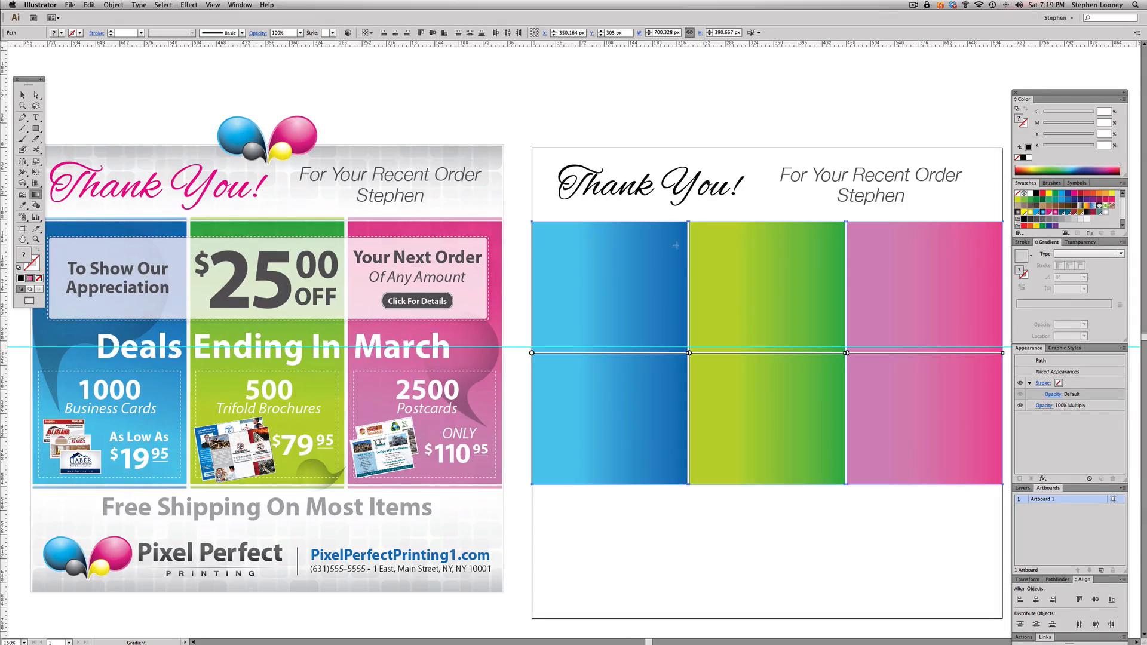
pyautogui.moveTo(771, 405); pyautogui.dragTo(771, 234)
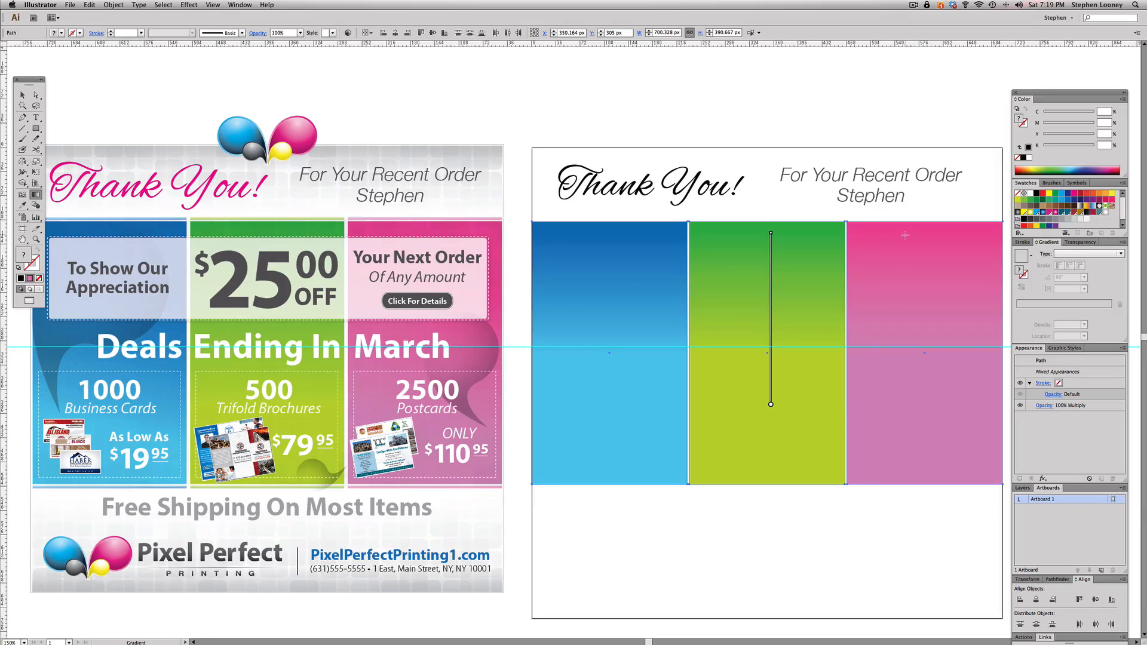
pyautogui.click(22, 95)
pyautogui.click(203, 96)
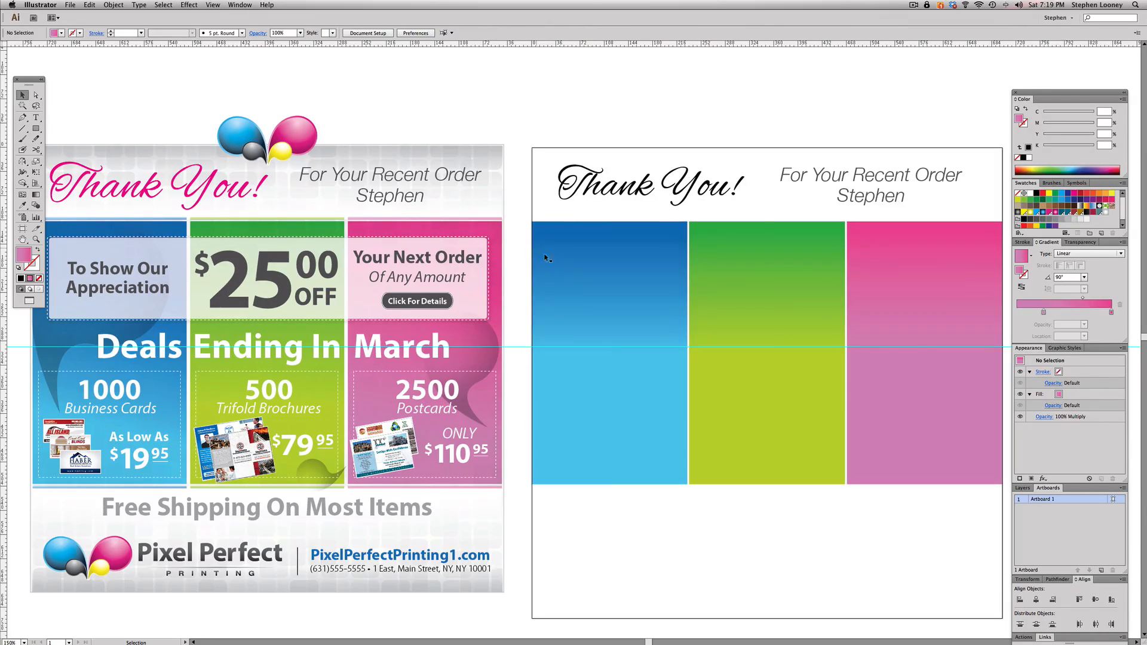
# - Try a shorter vertical gradient across the middle of the blue panel, and undo it
pyautogui.click(545, 249)
pyautogui.press('g')
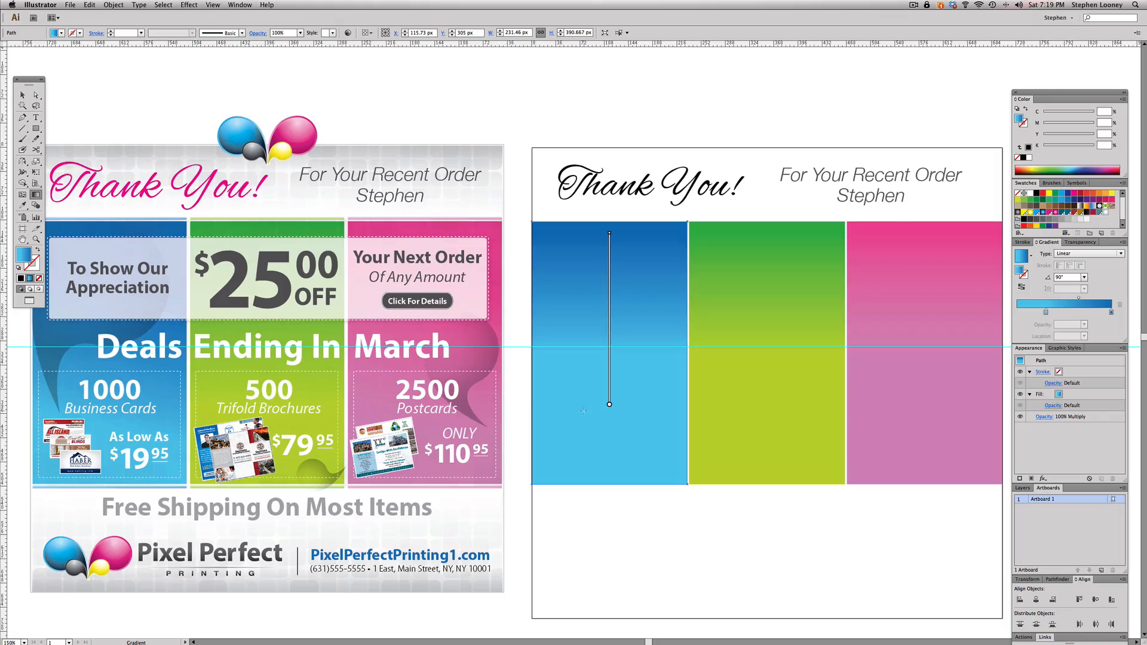
pyautogui.moveTo(609, 312); pyautogui.dragTo(609, 411)
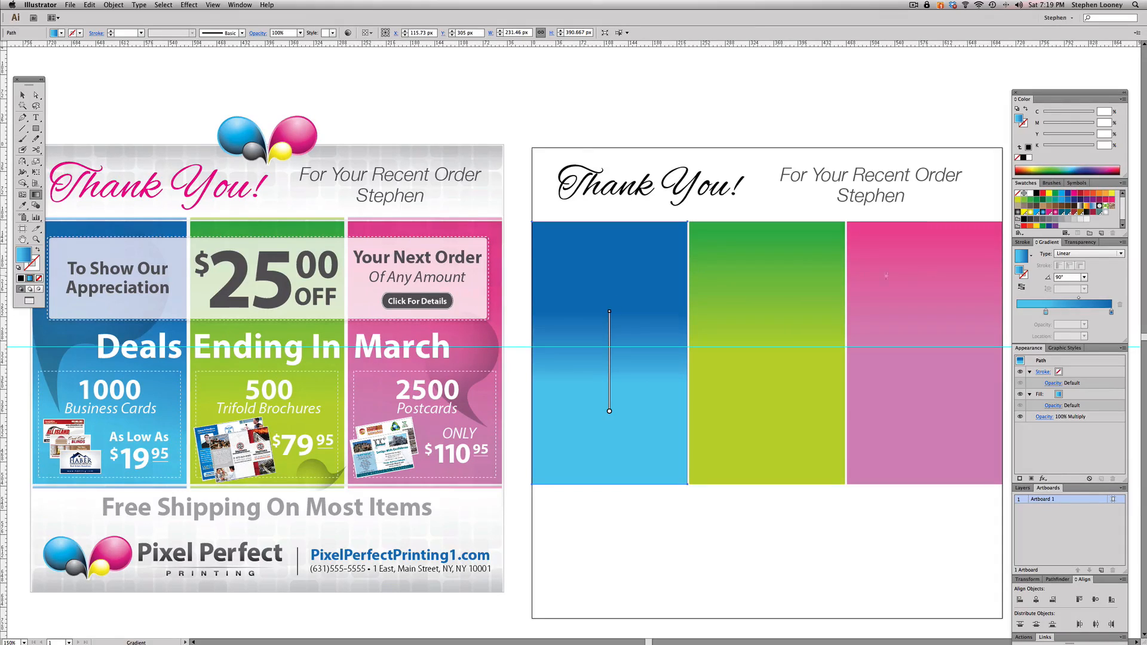
pyautogui.click(22, 95)
pyautogui.click(366, 166)
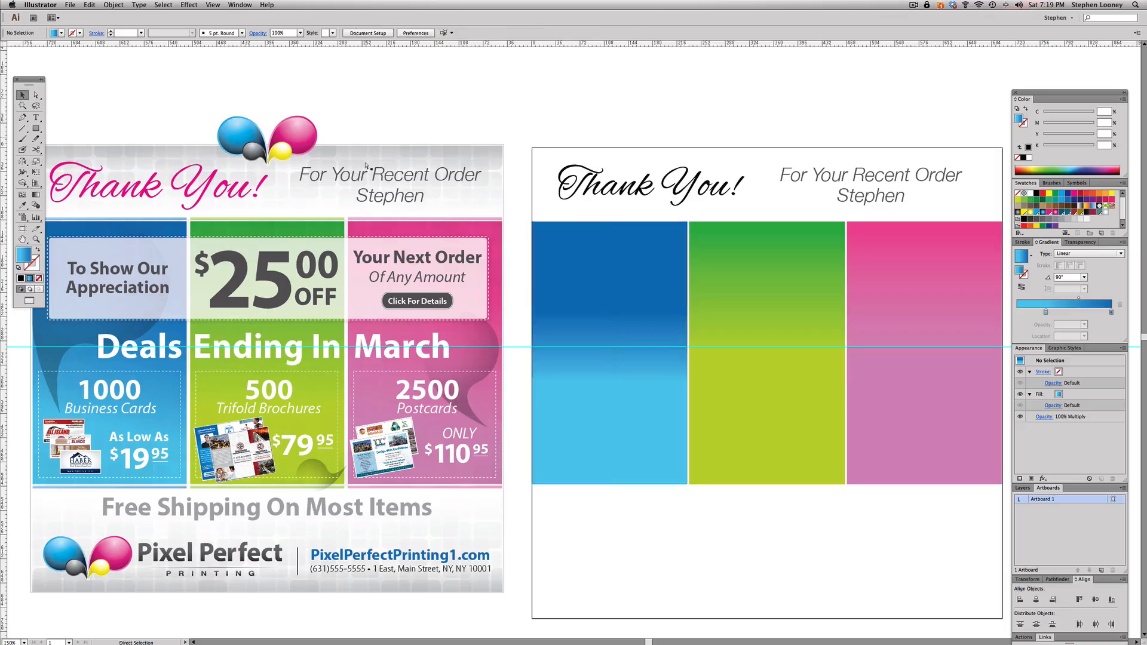
pyautogui.press('super+z')
pyautogui.click(722, 510)
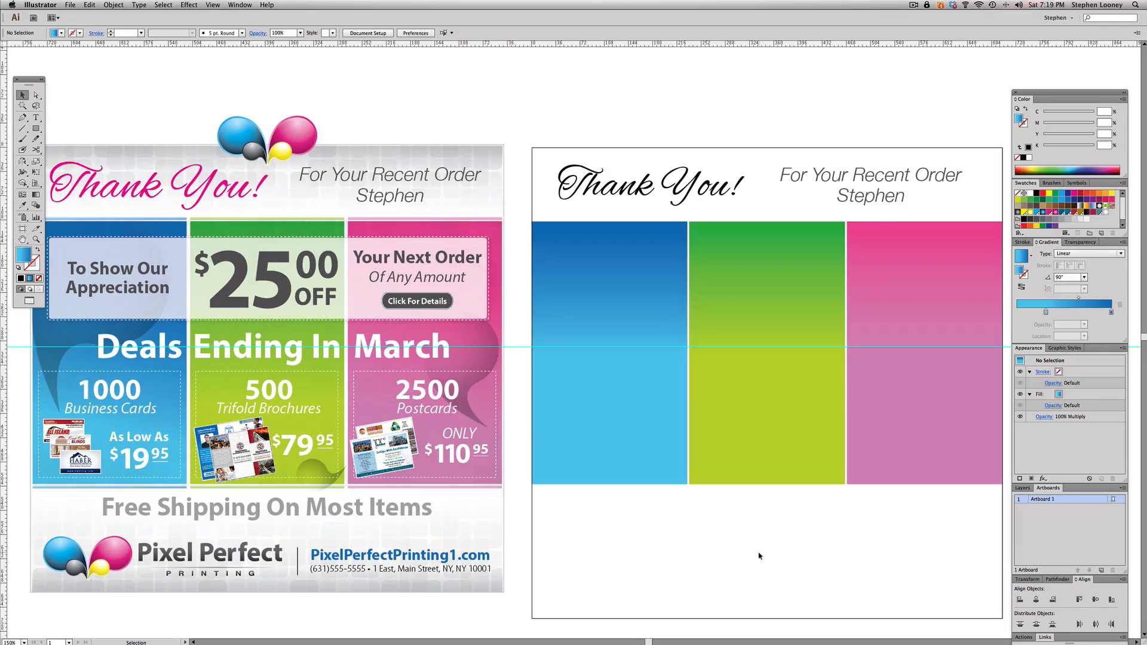
# - Group the three gradient panels into one object
pyautogui.moveTo(715, 530); pyautogui.dragTo(762, 542)
pyautogui.moveTo(923, 538); pyautogui.dragTo(630, 467)
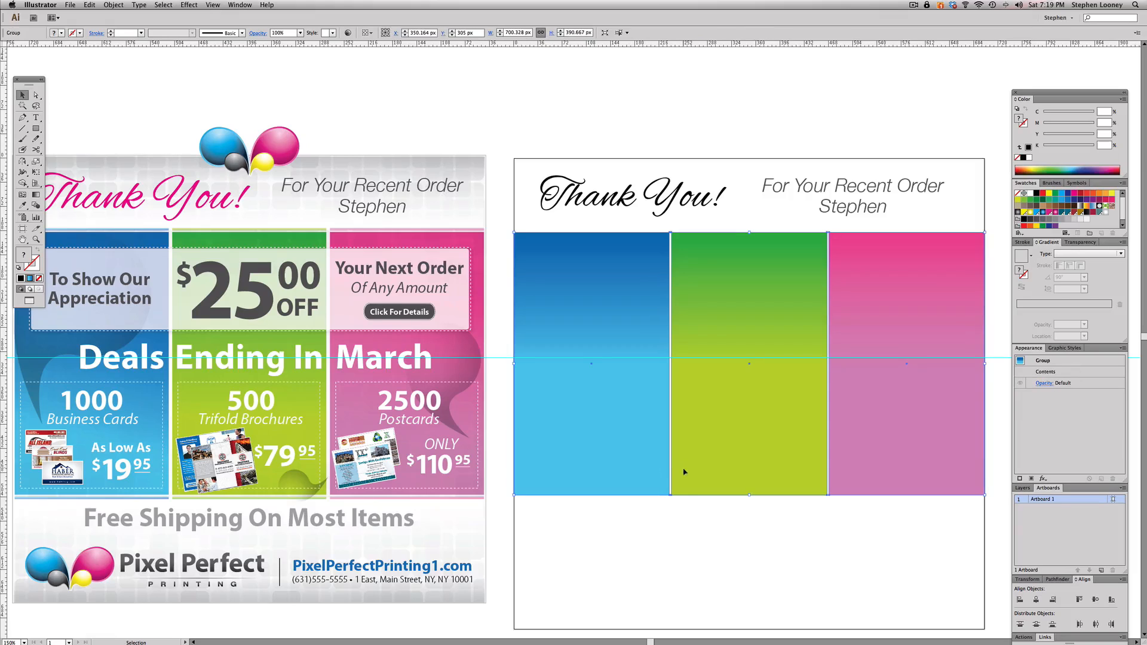
pyautogui.click(719, 553)
pyautogui.press('a')
pyautogui.press('v')
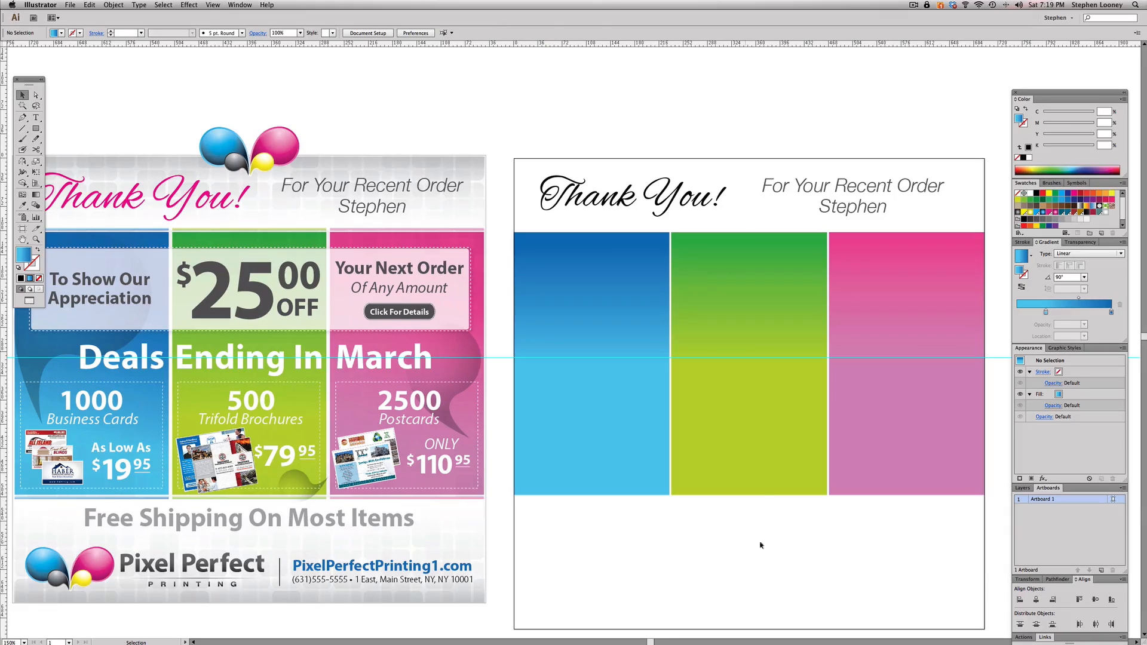
pyautogui.click(748, 479)
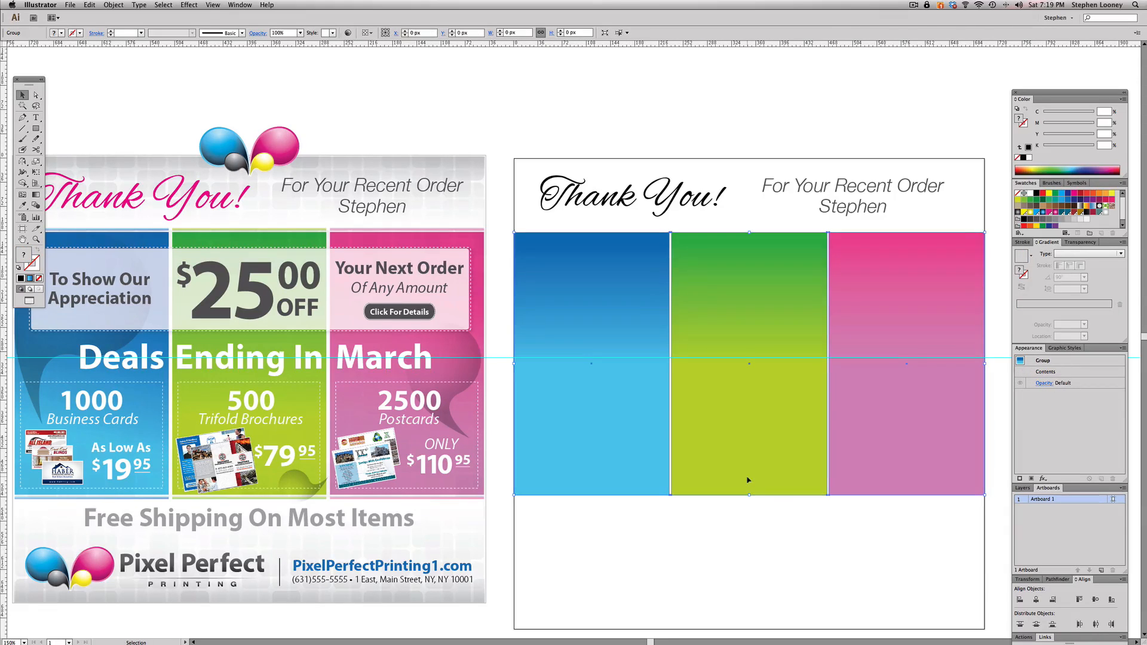
# - Duplicate the panel group in place and flip and squash the copy into a thin strip just above the panels, about 4.7 px high
pyautogui.click(742, 552)
pyautogui.press('a')
pyautogui.press('super+z')
pyautogui.press('v')
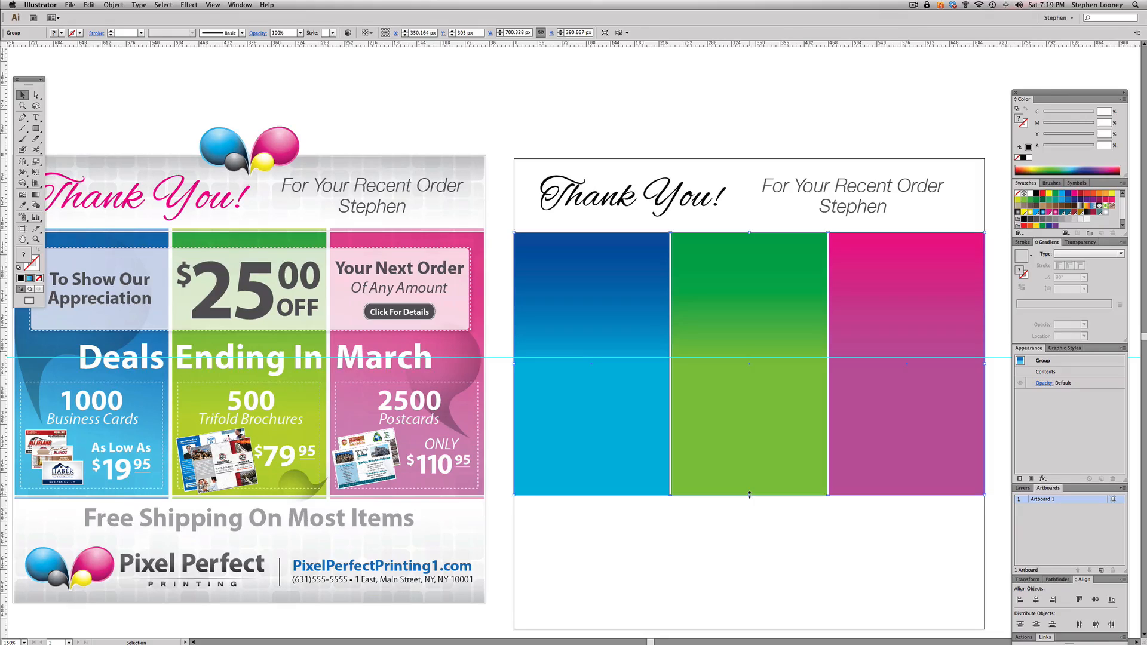
pyautogui.moveTo(750, 494); pyautogui.dragTo(727, 228)
pyautogui.click(752, 217)
pyautogui.click(745, 230)
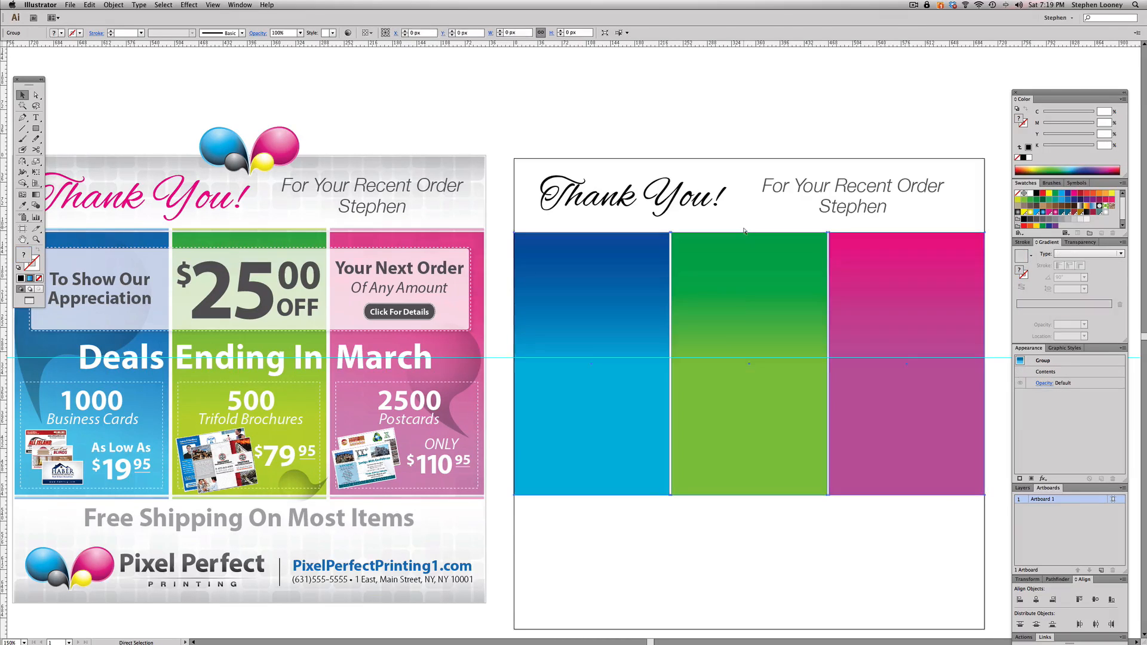
pyautogui.press('Up')
pyautogui.press('Up')
pyautogui.press('Up')
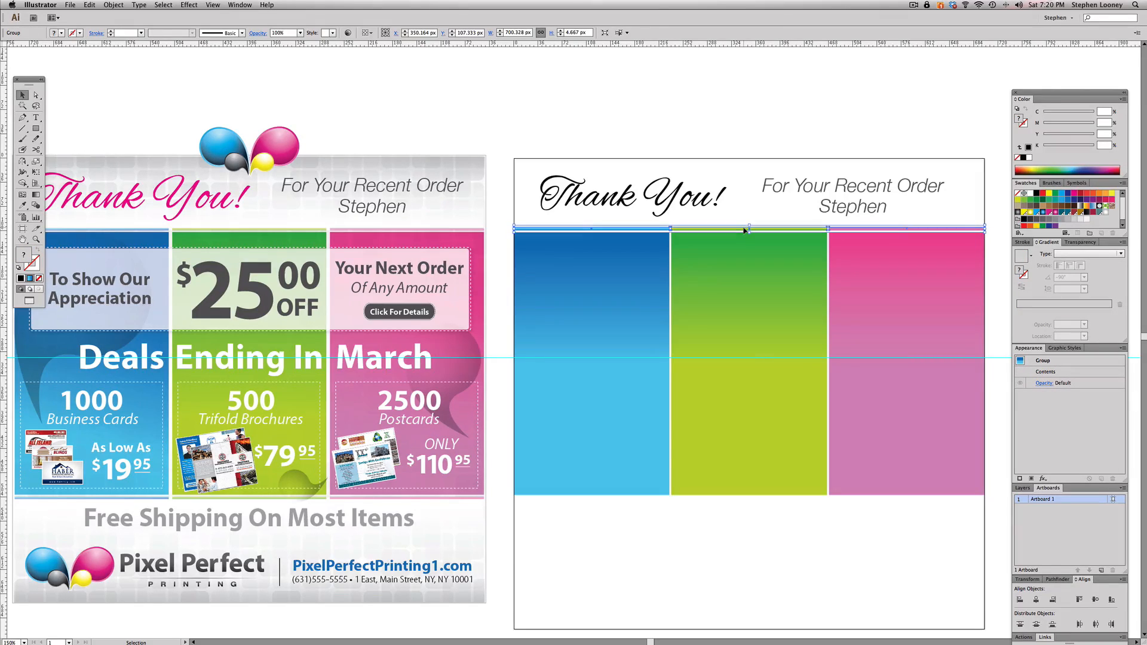
# - Reduce the height of the thin coloured strip above the panels to 3.5 px, leaving a narrow white gap beneath it
pyautogui.click(781, 562)
pyautogui.scroll(1, 777, 540)
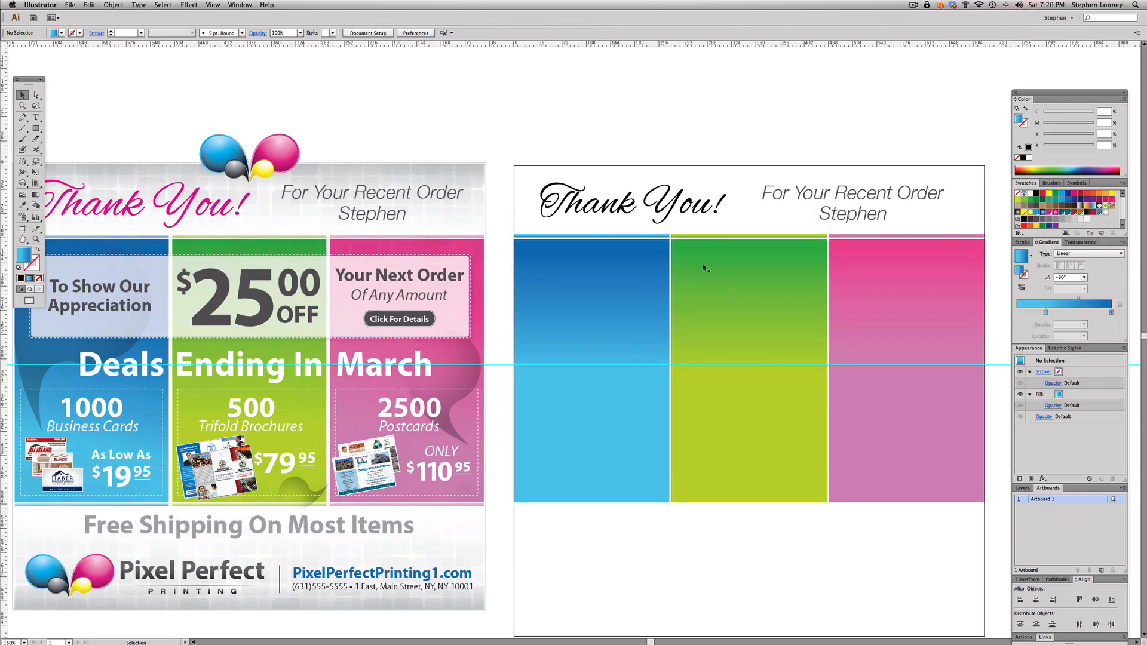
pyautogui.click(707, 245)
pyautogui.click(735, 235)
pyautogui.moveTo(747, 234); pyautogui.dragTo(748, 235)
pyautogui.press('super+space')
pyautogui.moveTo(598, 162); pyautogui.dragTo(927, 358)
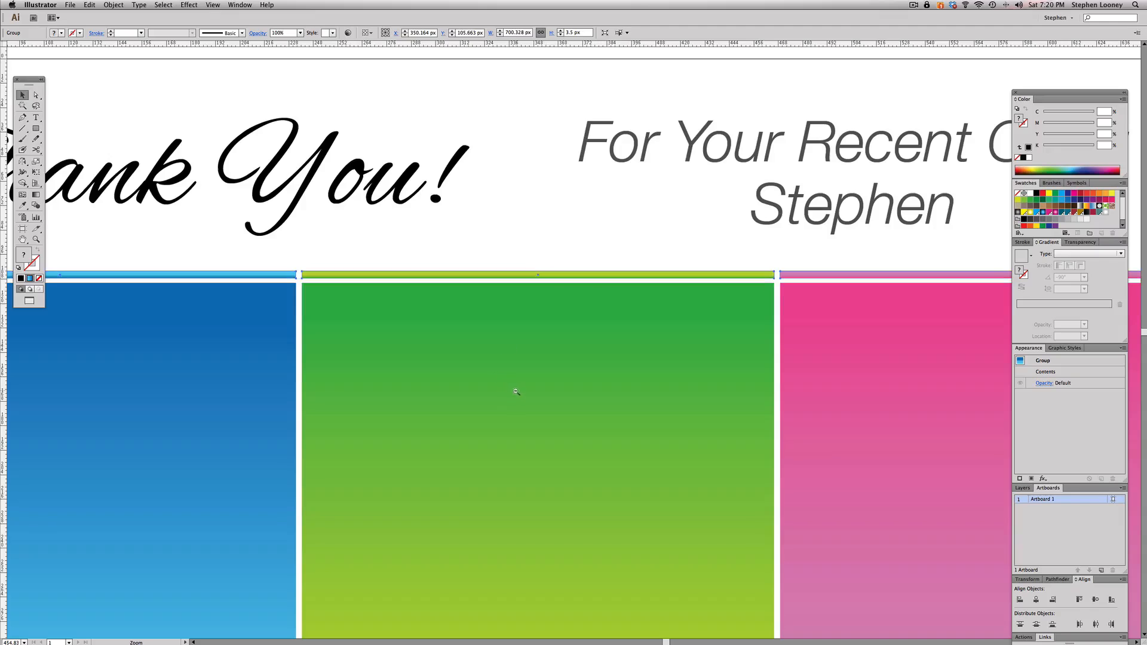
# - Set the thin strip group's opacity to 50%, matching the flyer's strip, and place a copy of it just below the panels
pyautogui.keyDown('alt'); pyautogui.keyDown('super'); pyautogui.click(516, 392); pyautogui.keyUp('super'); pyautogui.keyUp('alt')
pyautogui.keyDown('alt'); pyautogui.keyDown('super'); pyautogui.click(543, 409); pyautogui.keyUp('super'); pyautogui.keyUp('alt')
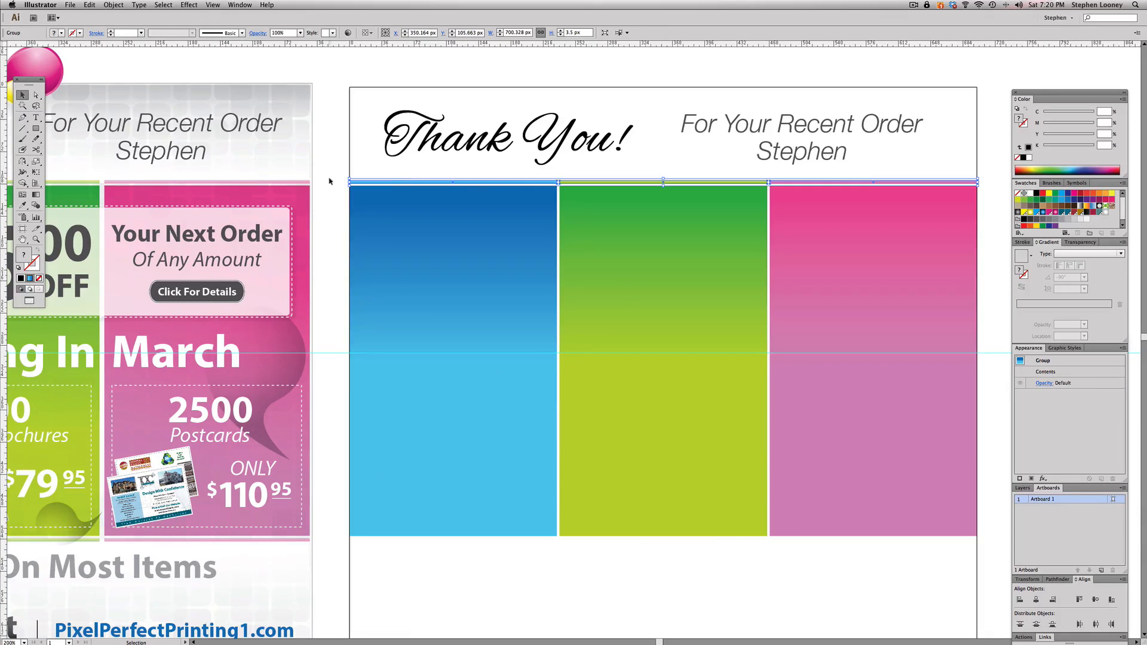
pyautogui.click(308, 181)
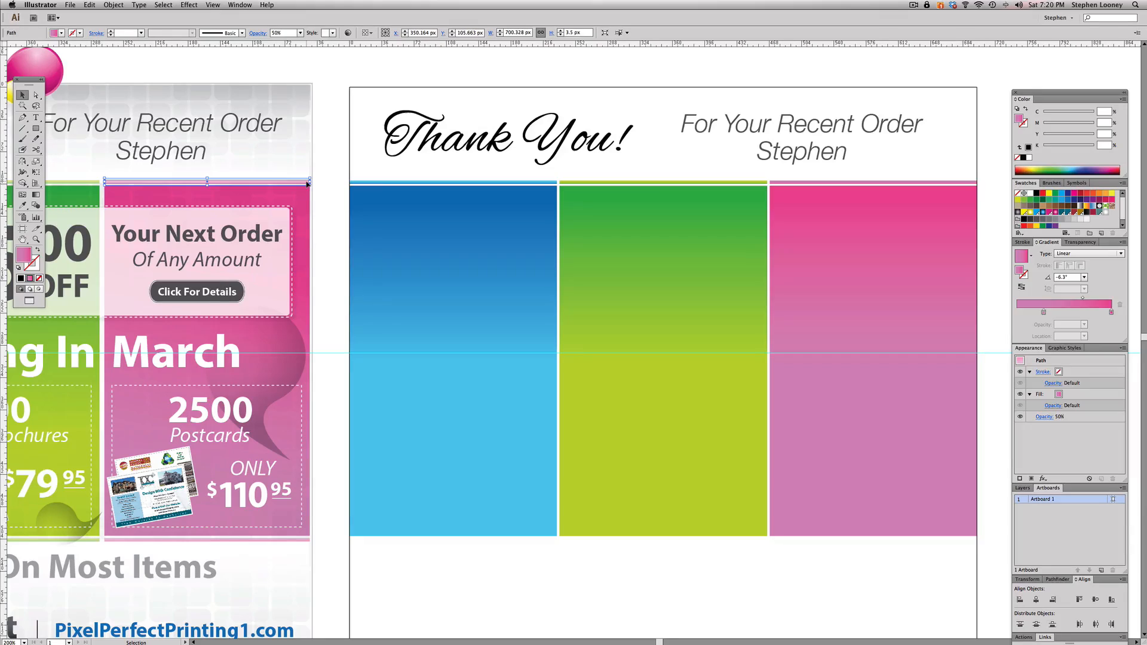
pyautogui.click(1079, 243)
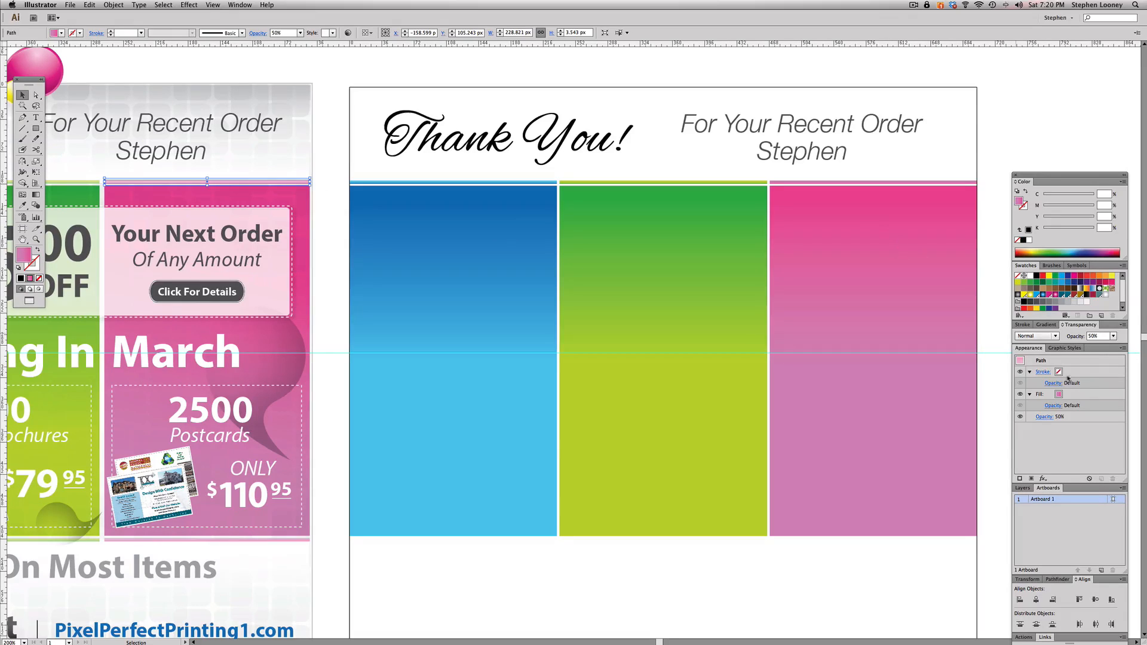
pyautogui.moveTo(517, 175); pyautogui.dragTo(807, 188)
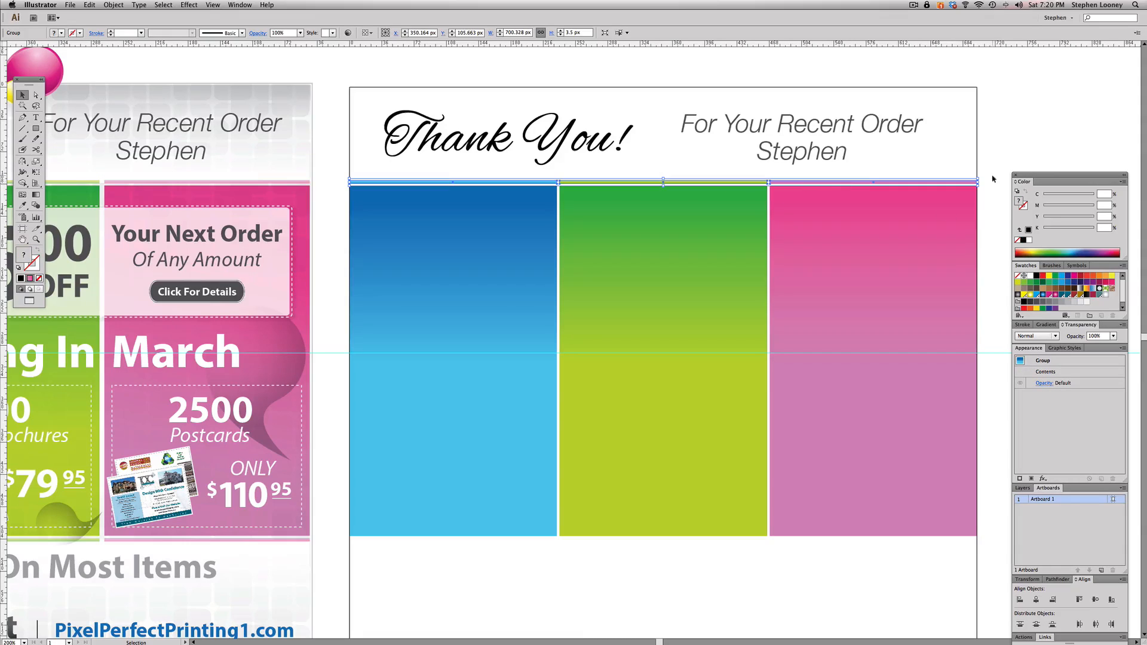
pyautogui.click(1114, 337)
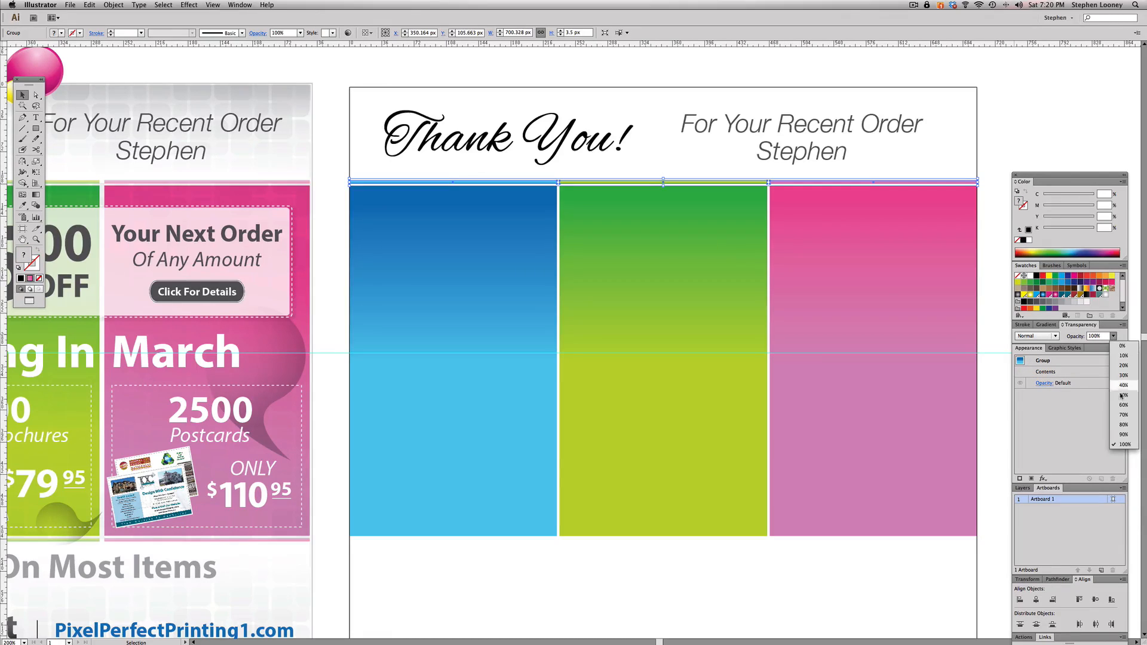
pyautogui.click(1122, 396)
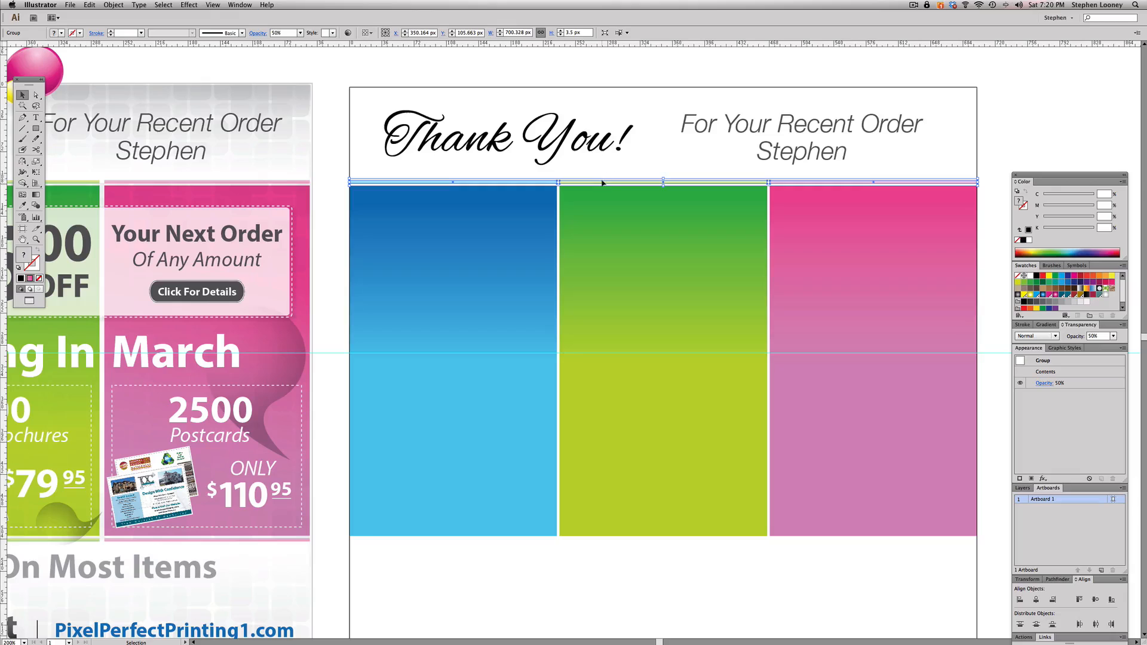
pyautogui.moveTo(601, 185); pyautogui.dragTo(499, 543)
pyautogui.click(530, 567)
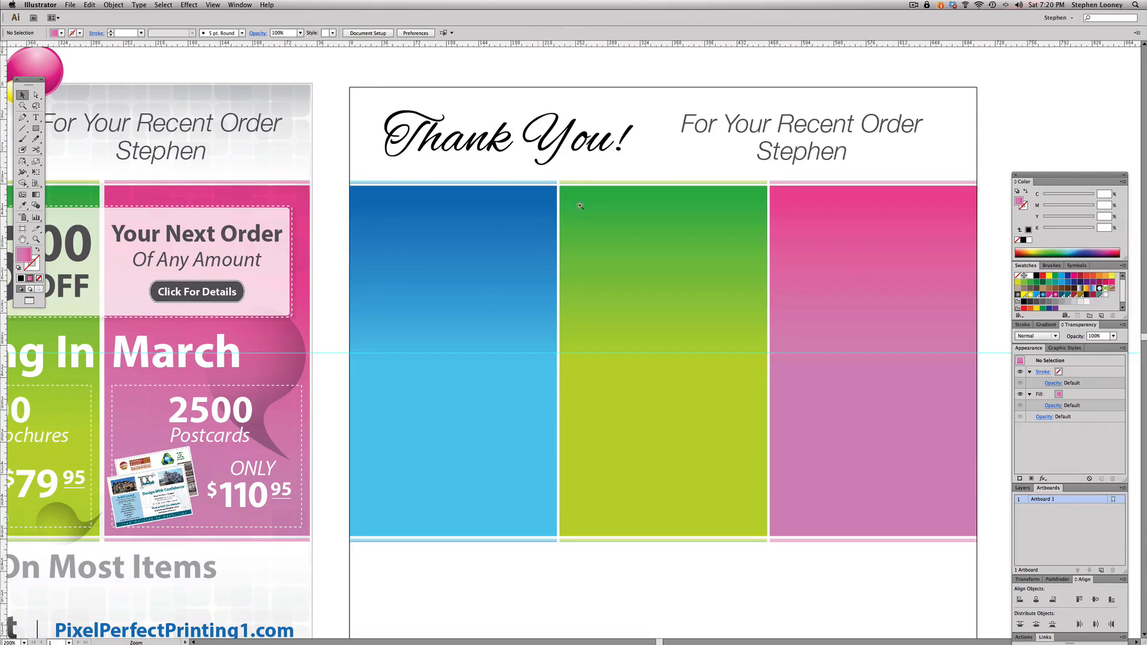
# - Examine up close the white gaps between the strip above the panels and the blue and green panels
pyautogui.moveTo(595, 216); pyautogui.dragTo(538, 168)
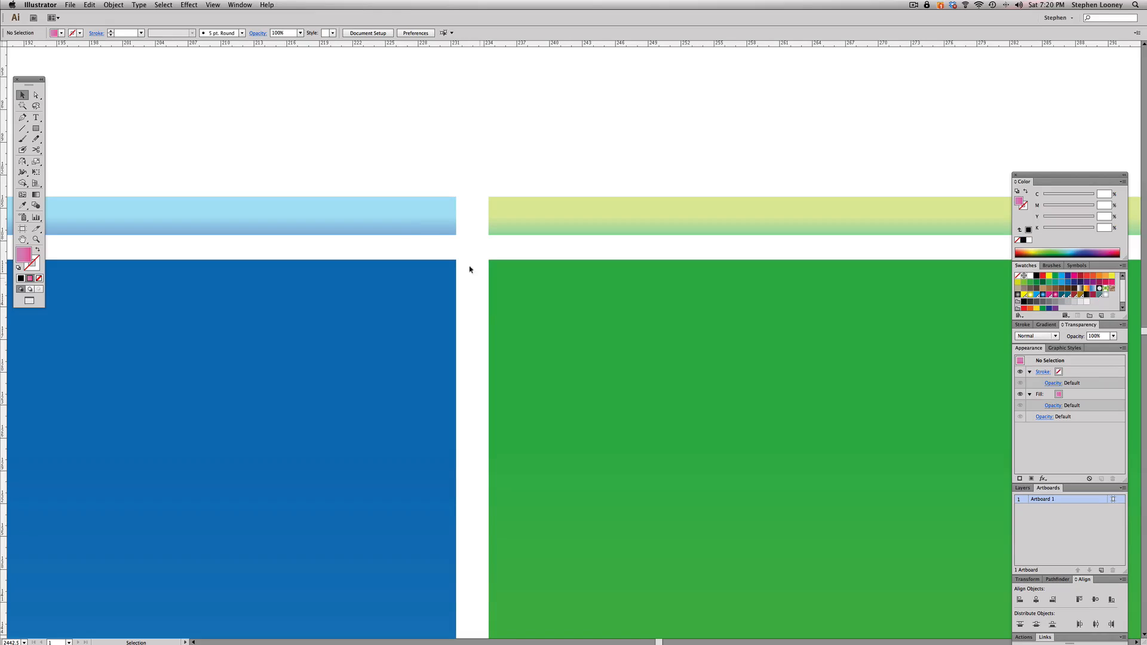
pyautogui.moveTo(395, 169); pyautogui.dragTo(562, 225)
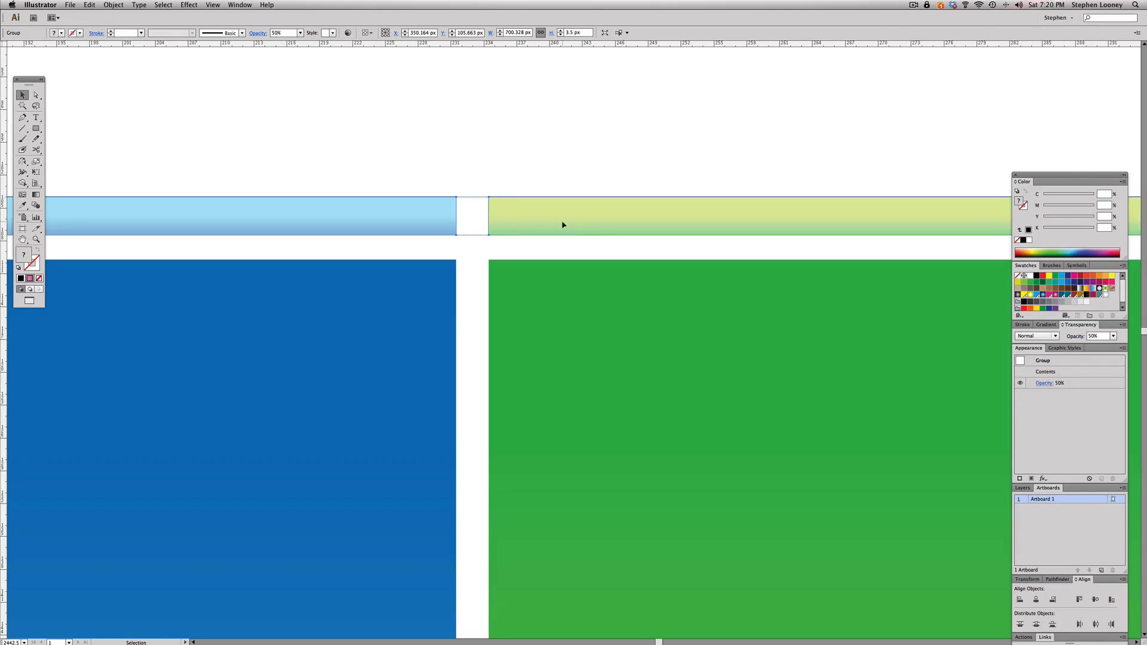
pyautogui.click(556, 182)
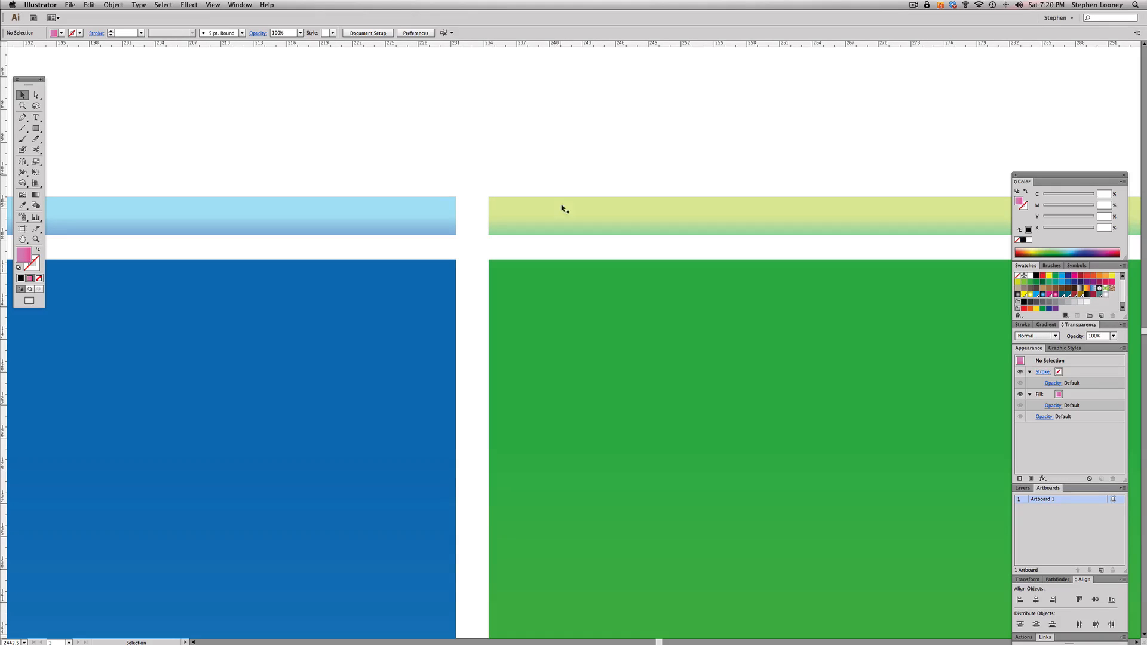
pyautogui.keyDown('alt'); pyautogui.keyDown('super'); pyautogui.click(608, 360); pyautogui.keyUp('super'); pyautogui.keyUp('alt')
pyautogui.keyDown('alt'); pyautogui.keyDown('super'); pyautogui.click(609, 359); pyautogui.keyUp('super'); pyautogui.keyUp('alt')
pyautogui.keyDown('alt'); pyautogui.keyDown('super'); pyautogui.click(609, 359); pyautogui.keyUp('super'); pyautogui.keyUp('alt')
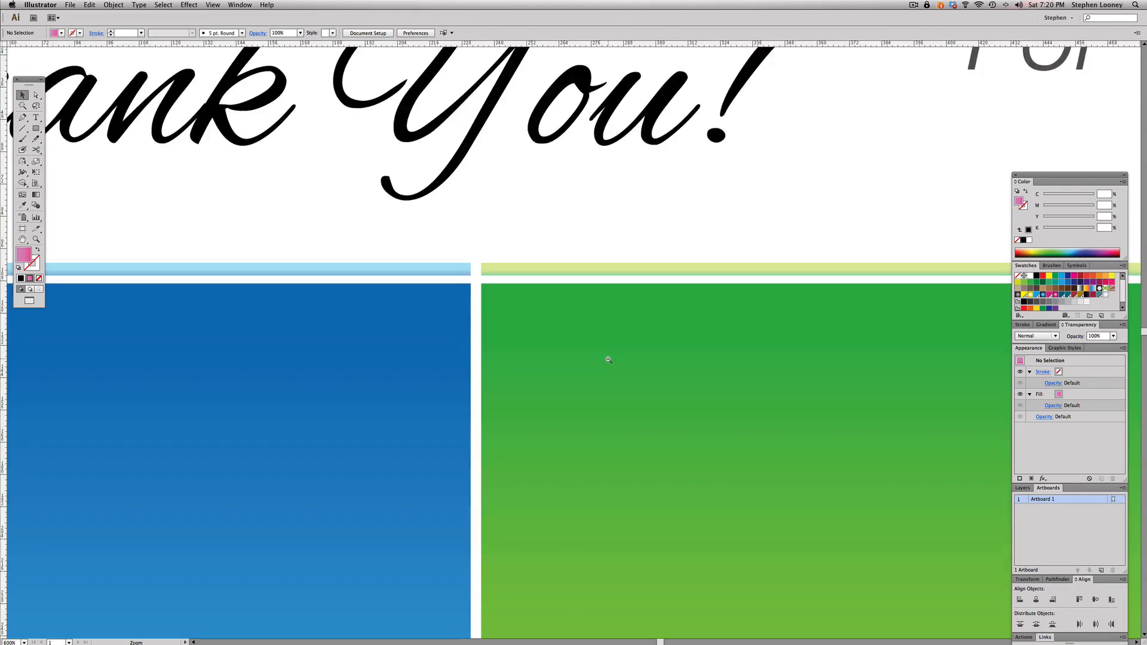
pyautogui.keyDown('alt'); pyautogui.keyDown('super'); pyautogui.click(608, 360); pyautogui.keyUp('super'); pyautogui.keyUp('alt')
pyautogui.keyDown('alt'); pyautogui.keyDown('super'); pyautogui.click(608, 359); pyautogui.keyUp('super'); pyautogui.keyUp('alt')
pyautogui.keyDown('alt'); pyautogui.keyDown('super'); pyautogui.click(608, 359); pyautogui.keyUp('super'); pyautogui.keyUp('alt')
pyautogui.keyDown('alt'); pyautogui.keyDown('super'); pyautogui.click(609, 359); pyautogui.keyUp('super'); pyautogui.keyUp('alt')
pyautogui.keyDown('alt'); pyautogui.keyDown('super'); pyautogui.click(608, 360); pyautogui.keyUp('super'); pyautogui.keyUp('alt')
pyautogui.moveTo(601, 368); pyautogui.dragTo(650, 333)
pyautogui.moveTo(558, 180); pyautogui.dragTo(575, 162)
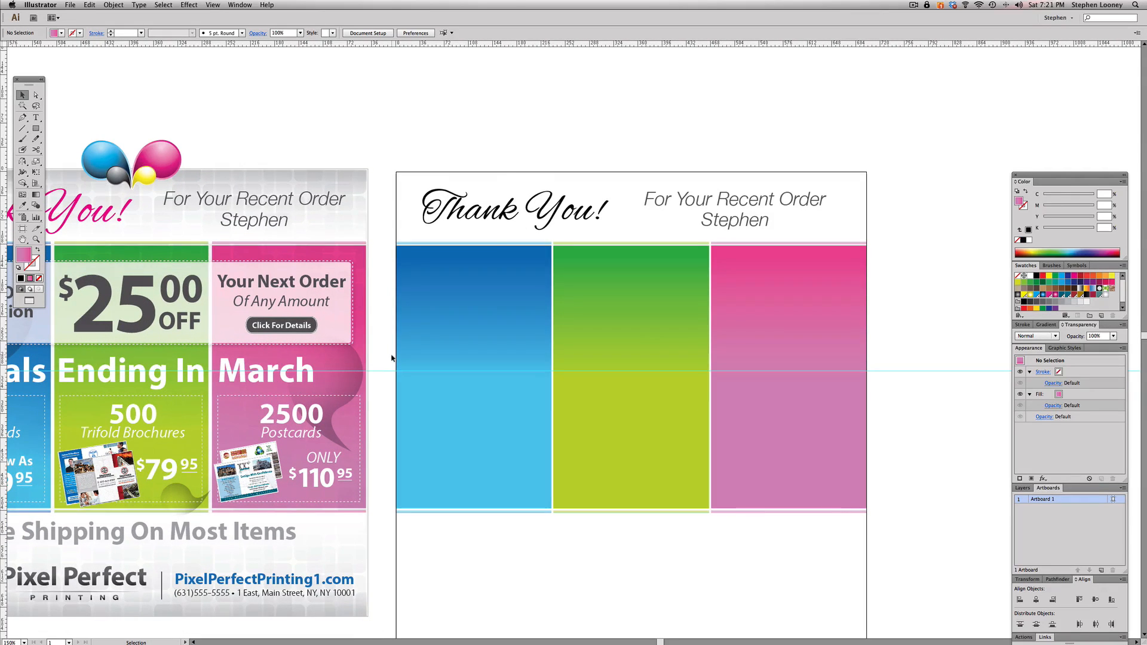
pyautogui.press('super+space')
pyautogui.moveTo(514, 226); pyautogui.dragTo(584, 307)
pyautogui.moveTo(556, 113); pyautogui.dragTo(710, 307)
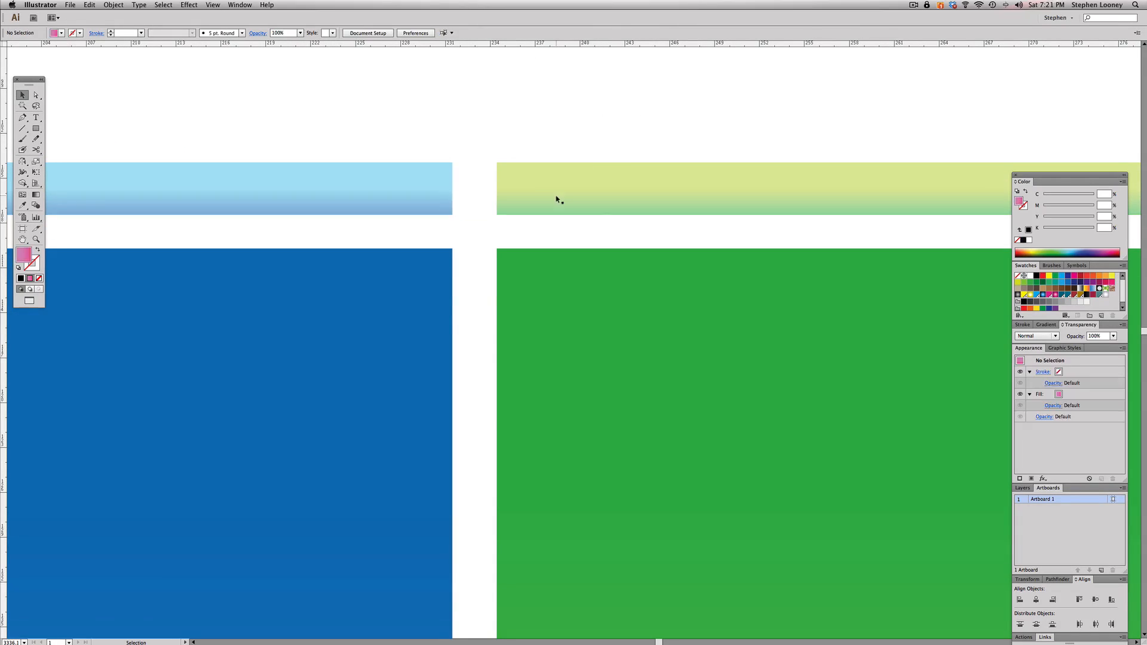
# - Examine the gaps around the strips and panels at several magnifications, and compare the whole artboard with the reference flyer
pyautogui.press('super+space')
pyautogui.keyDown('alt'); pyautogui.keyDown('super'); pyautogui.click(612, 380); pyautogui.keyUp('super'); pyautogui.keyUp('alt')
pyautogui.keyDown('alt'); pyautogui.keyDown('super'); pyautogui.click(612, 380); pyautogui.keyUp('super'); pyautogui.keyUp('alt')
pyautogui.keyDown('alt'); pyautogui.keyDown('super'); pyautogui.click(612, 380); pyautogui.keyUp('super'); pyautogui.keyUp('alt')
pyautogui.keyDown('alt'); pyautogui.keyDown('super'); pyautogui.click(612, 380); pyautogui.keyUp('super'); pyautogui.keyUp('alt')
pyautogui.keyDown('alt'); pyautogui.keyDown('super'); pyautogui.click(612, 380); pyautogui.keyUp('super'); pyautogui.keyUp('alt')
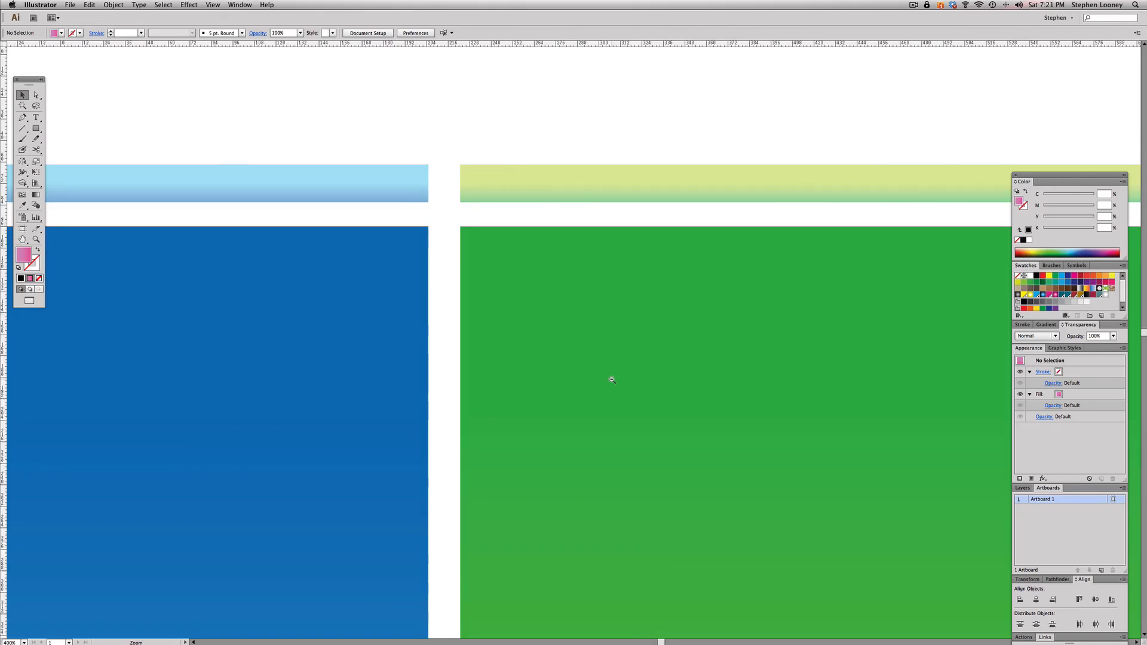
pyautogui.keyDown('alt'); pyautogui.keyDown('super'); pyautogui.click(611, 380); pyautogui.keyUp('super'); pyautogui.keyUp('alt')
pyautogui.keyDown('alt'); pyautogui.keyDown('super'); pyautogui.click(612, 380); pyautogui.keyUp('super'); pyautogui.keyUp('alt')
pyautogui.moveTo(528, 212); pyautogui.dragTo(521, 123)
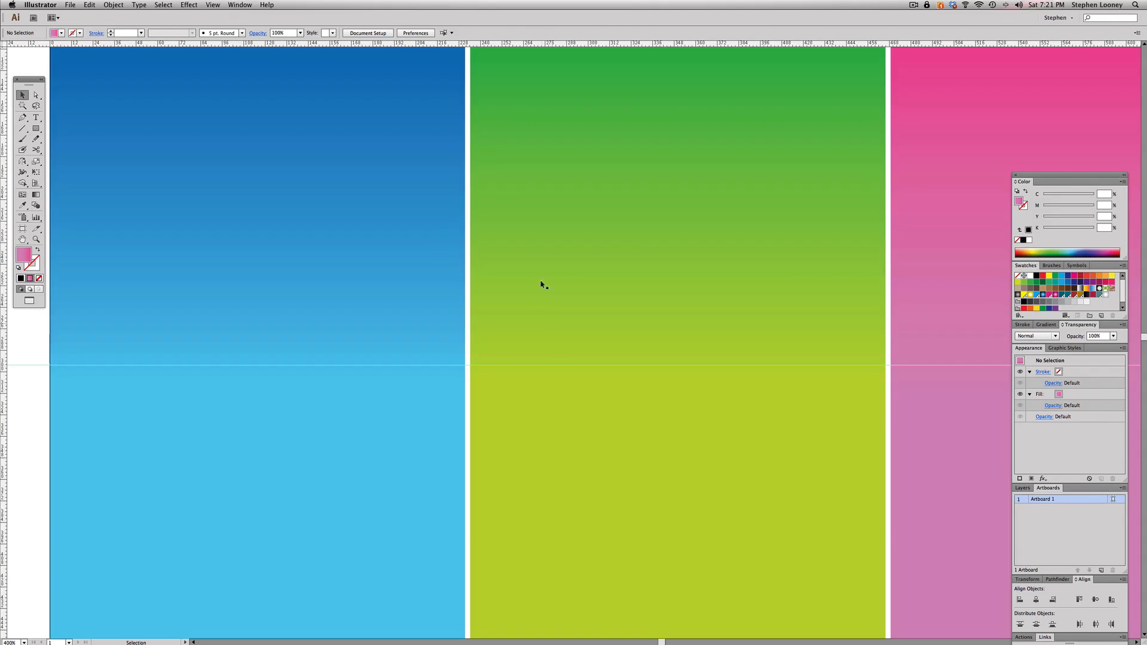
pyautogui.moveTo(527, 246); pyautogui.dragTo(535, 441)
pyautogui.moveTo(443, 206); pyautogui.dragTo(536, 249)
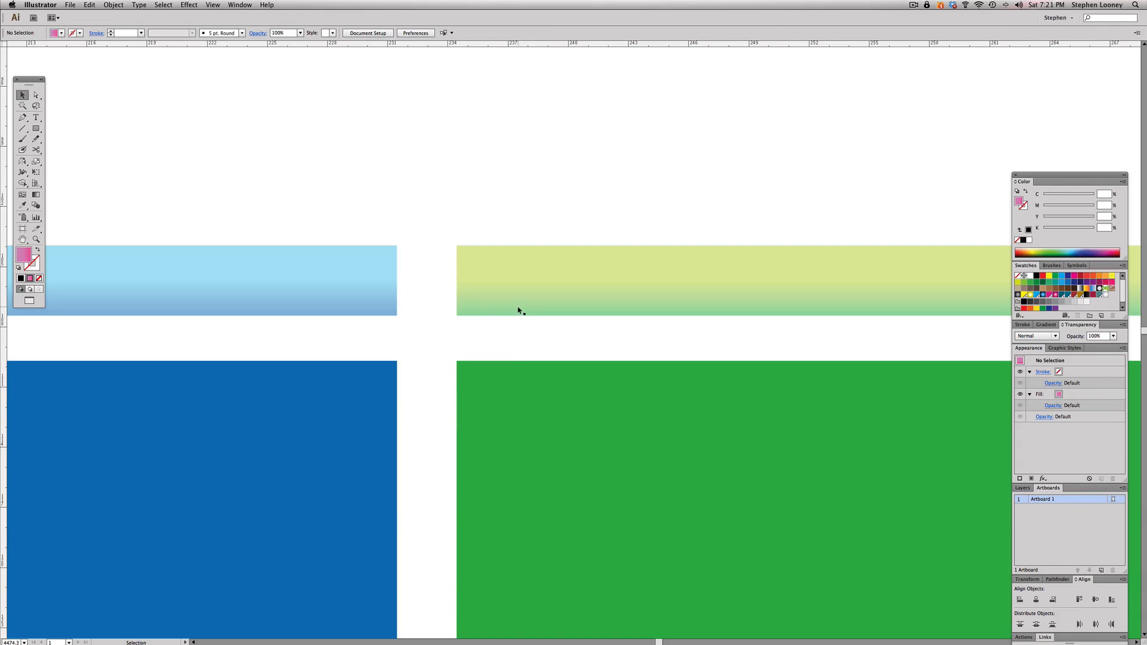
pyautogui.moveTo(518, 311); pyautogui.dragTo(520, 307)
pyautogui.click(542, 313)
pyautogui.keyDown('alt'); pyautogui.keyDown('super'); pyautogui.click(581, 458); pyautogui.keyUp('super'); pyautogui.keyUp('alt')
pyautogui.keyDown('alt'); pyautogui.keyDown('super'); pyautogui.click(583, 458); pyautogui.keyUp('super'); pyautogui.keyUp('alt')
pyautogui.keyDown('alt'); pyautogui.keyDown('super'); pyautogui.click(583, 459); pyautogui.keyUp('super'); pyautogui.keyUp('alt')
pyautogui.keyDown('alt'); pyautogui.keyDown('super'); pyautogui.click(583, 459); pyautogui.keyUp('super'); pyautogui.keyUp('alt')
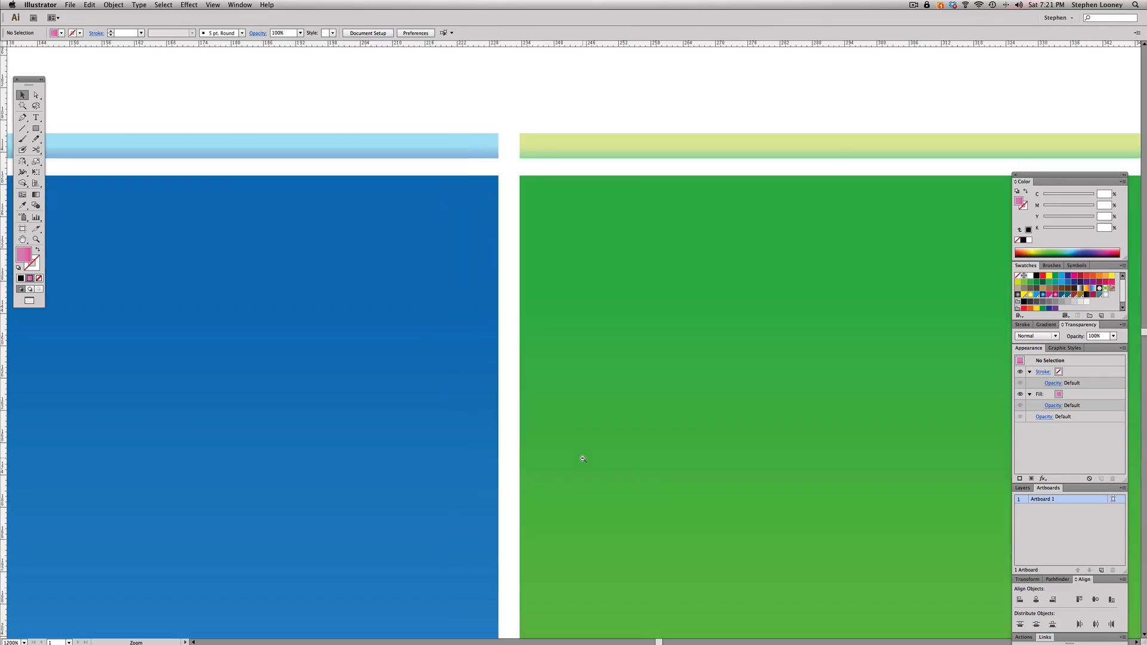
pyautogui.keyDown('alt'); pyautogui.keyDown('super'); pyautogui.click(583, 459); pyautogui.keyUp('super'); pyautogui.keyUp('alt')
pyautogui.keyDown('alt'); pyautogui.keyDown('super'); pyautogui.click(582, 459); pyautogui.keyUp('super'); pyautogui.keyUp('alt')
pyautogui.keyDown('alt'); pyautogui.keyDown('super'); pyautogui.click(583, 459); pyautogui.keyUp('super'); pyautogui.keyUp('alt')
pyautogui.keyDown('alt'); pyautogui.keyDown('super'); pyautogui.click(584, 459); pyautogui.keyUp('super'); pyautogui.keyUp('alt')
pyautogui.keyDown('alt'); pyautogui.keyDown('super'); pyautogui.click(583, 459); pyautogui.keyUp('super'); pyautogui.keyUp('alt')
pyautogui.keyDown('alt'); pyautogui.keyDown('super'); pyautogui.click(584, 460); pyautogui.keyUp('super'); pyautogui.keyUp('alt')
pyautogui.moveTo(581, 382); pyautogui.dragTo(589, 460)
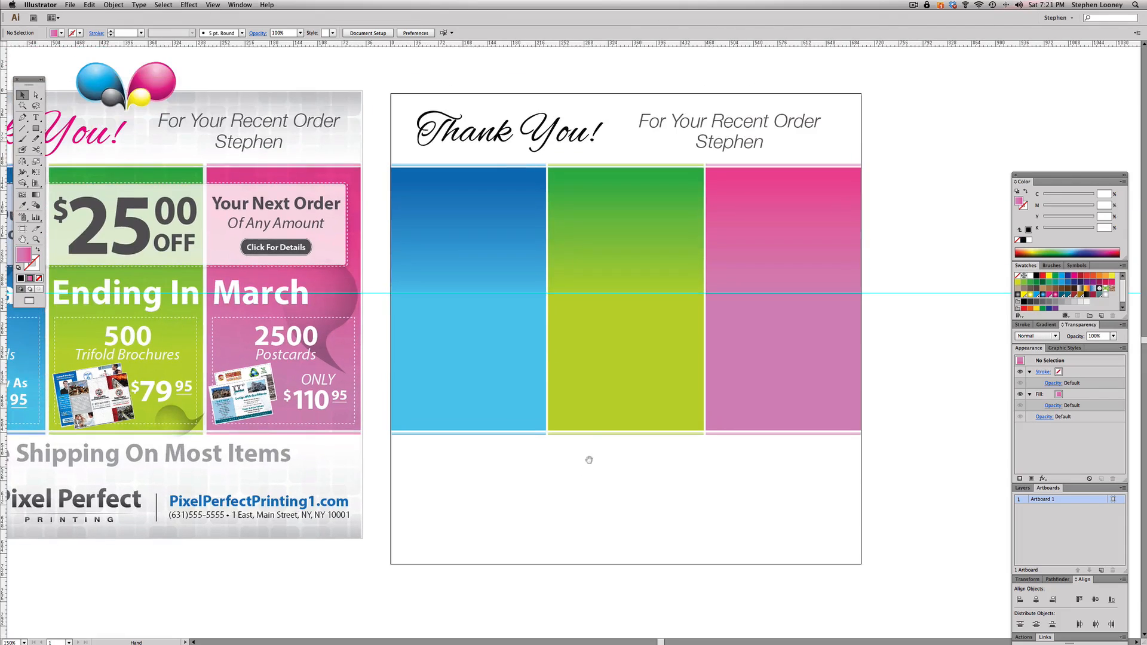
pyautogui.moveTo(605, 270); pyautogui.dragTo(642, 276)
pyautogui.moveTo(544, 266); pyautogui.dragTo(599, 272)
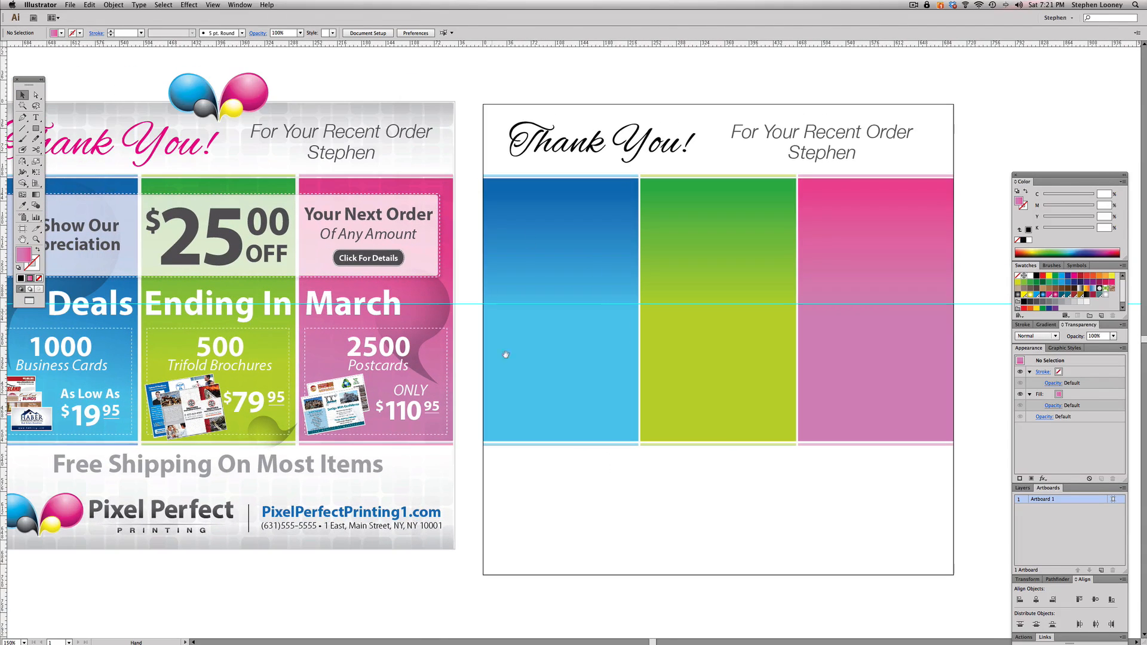
pyautogui.moveTo(597, 535); pyautogui.dragTo(574, 530)
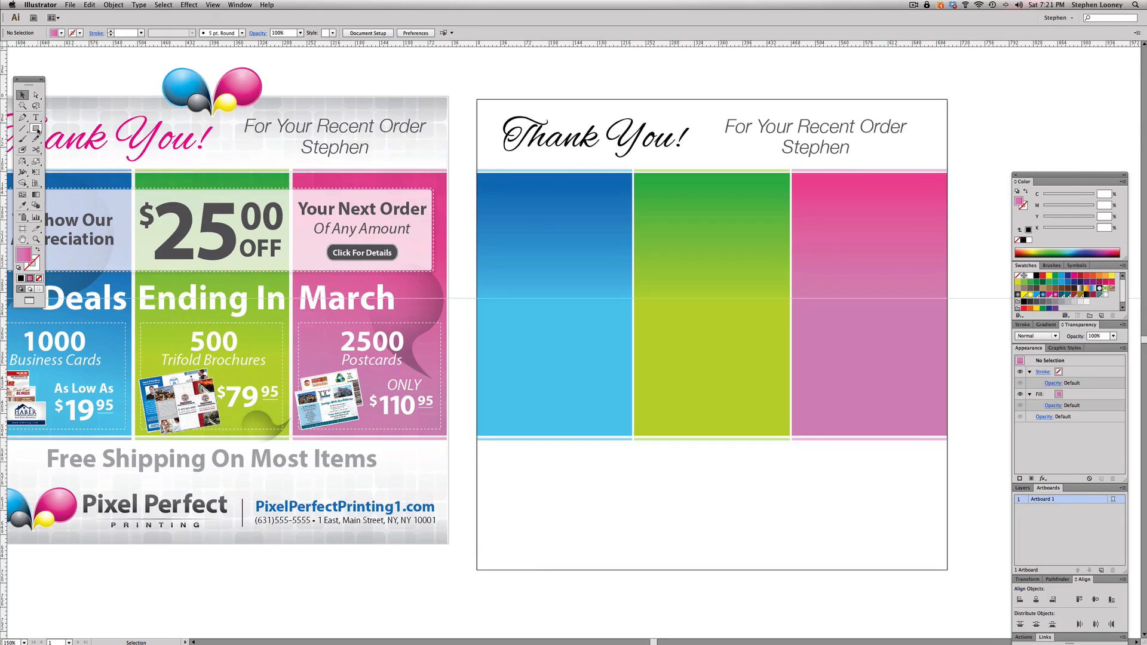
# - Set the Rounded Rectangle tool's corner radius to 4 px, deleting the trial shapes made on the blue panel
pyautogui.click(36, 129)
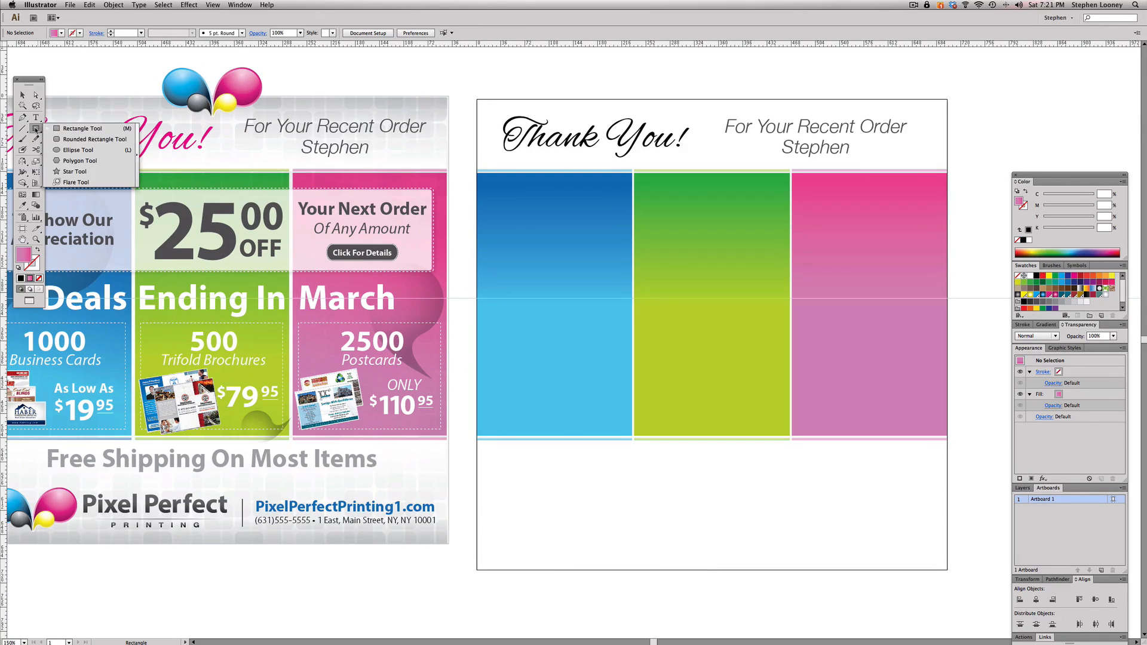
pyautogui.click(69, 142)
pyautogui.hscroll(-2, 526, 209)
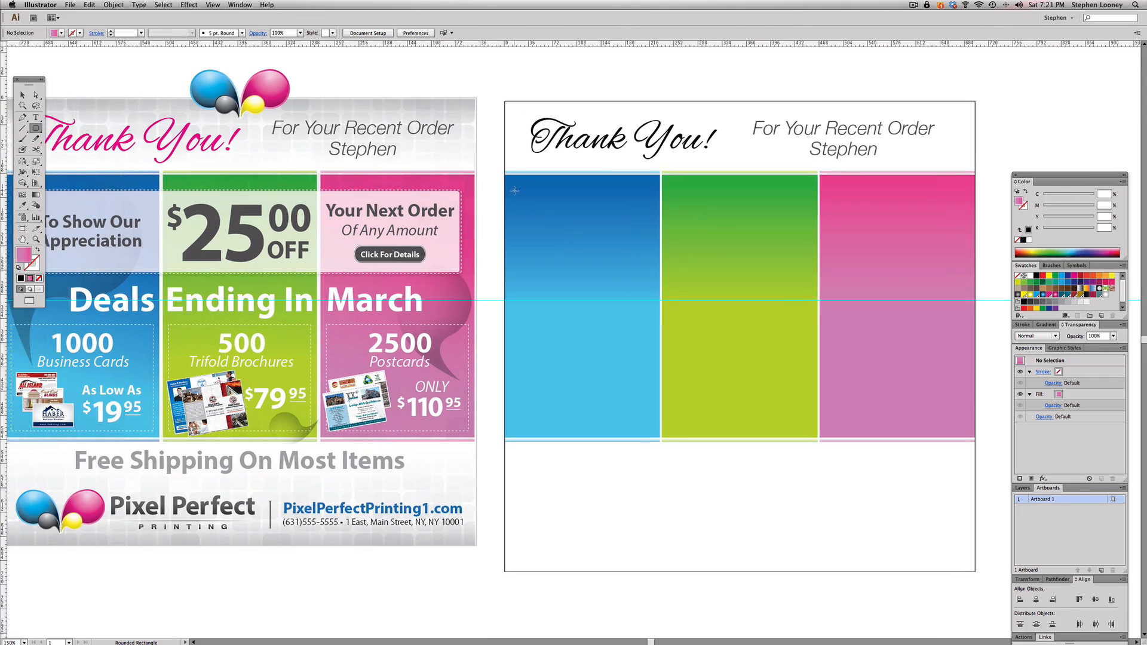
pyautogui.moveTo(517, 191); pyautogui.dragTo(614, 269)
pyautogui.press('v')
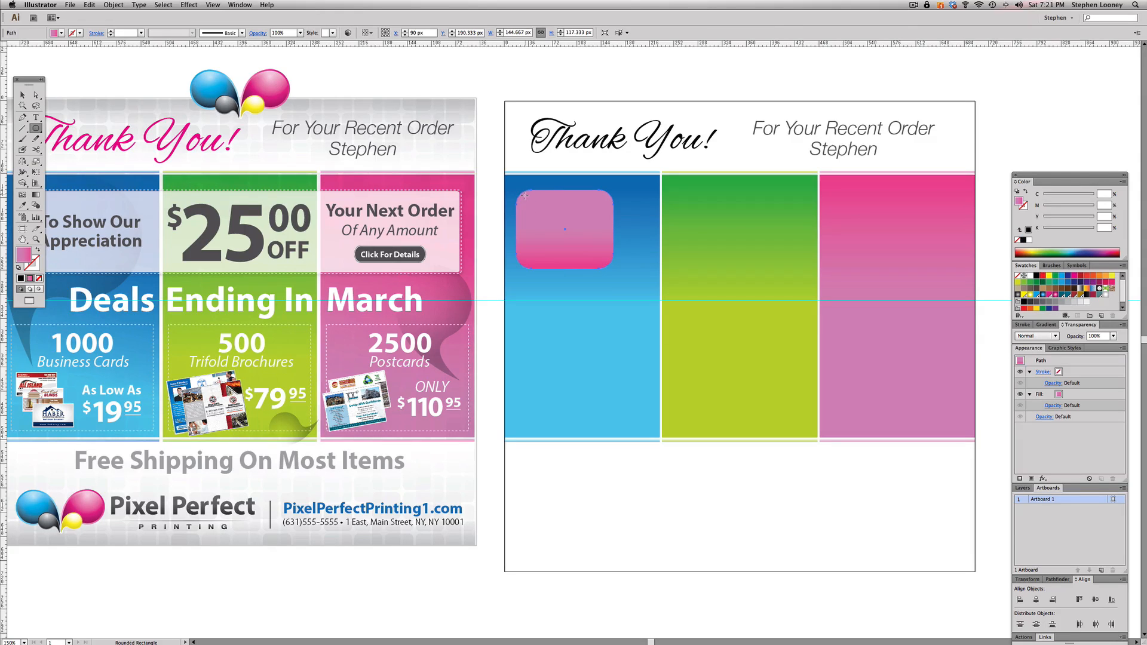
pyautogui.press('Delete')
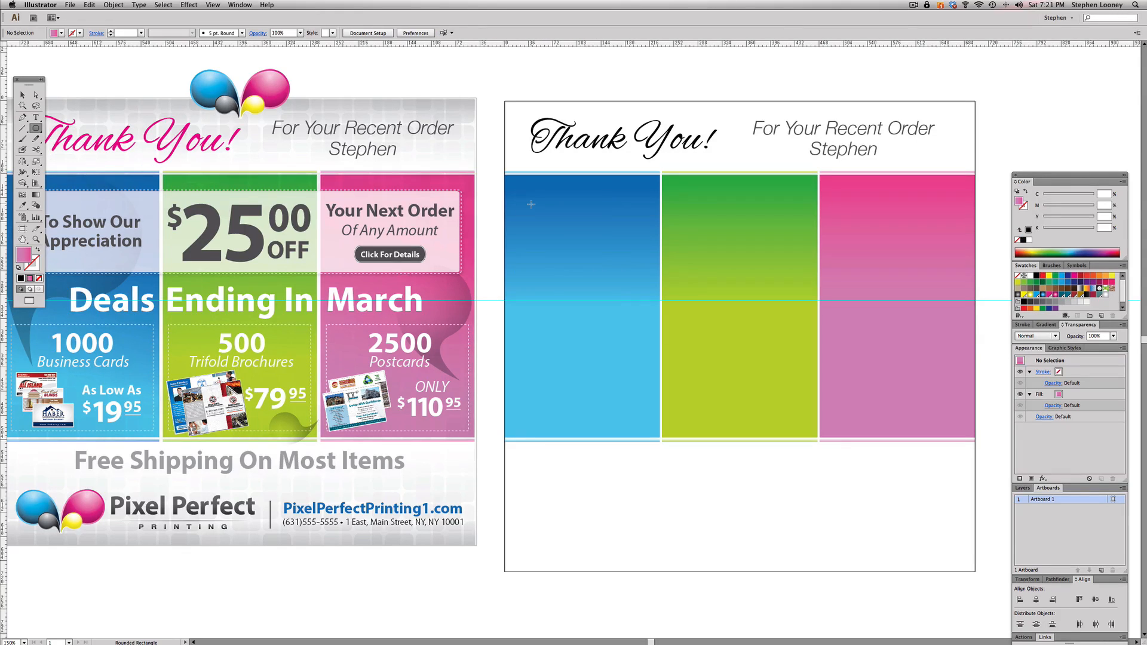
pyautogui.click(530, 205)
pyautogui.click(583, 350)
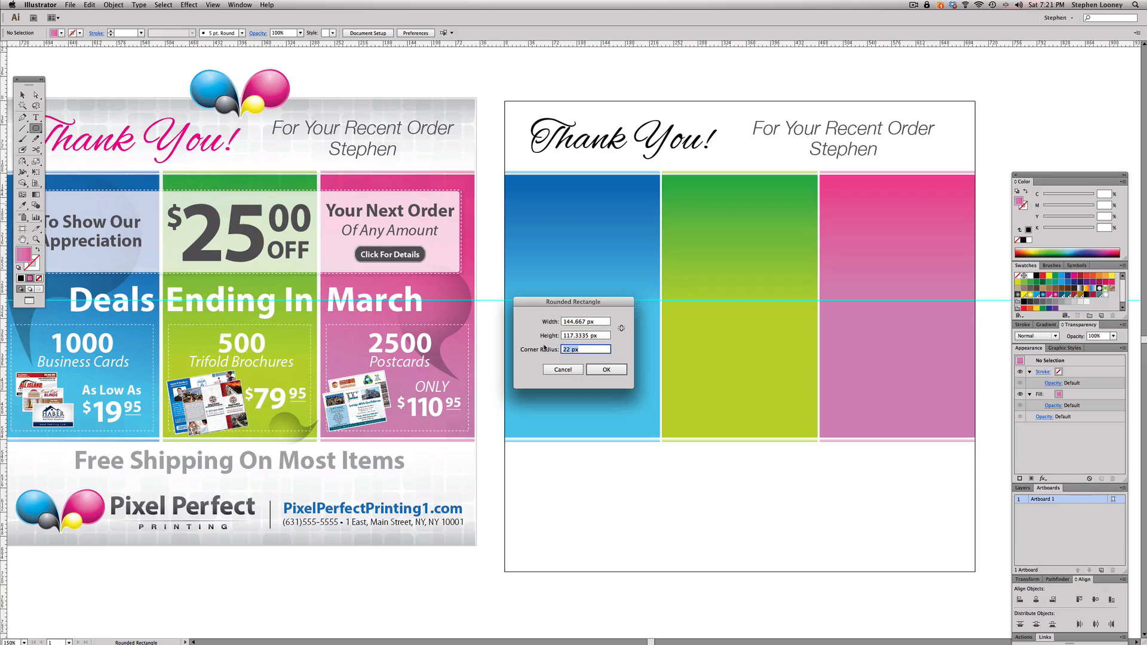
pyautogui.click(606, 369)
pyautogui.press('Delete')
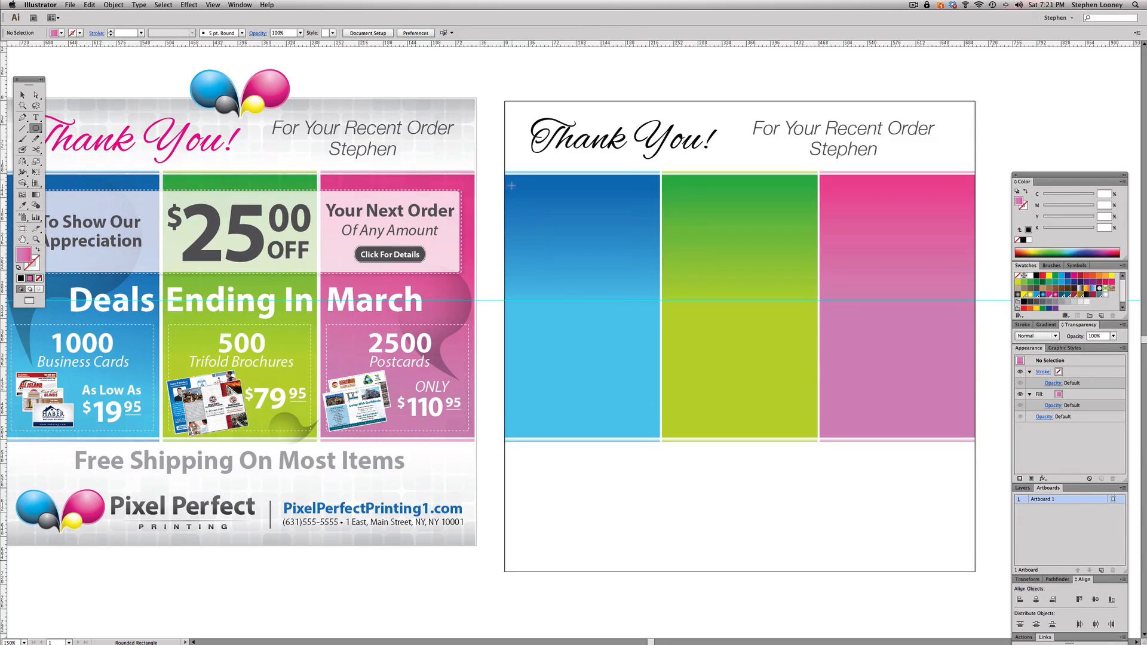
# - Draw a rounded rectangle about 668 by 117 px across the upper part of the three panels
pyautogui.moveTo(633, 247); pyautogui.dragTo(958, 269)
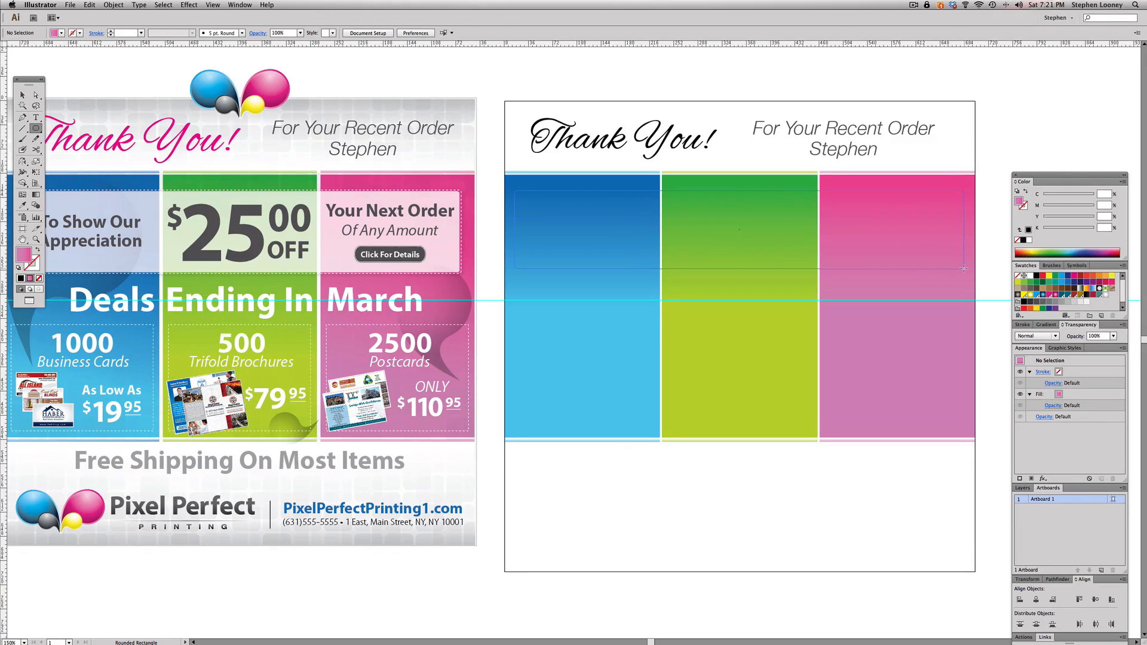
pyautogui.moveTo(963, 268); pyautogui.dragTo(964, 269)
pyautogui.press('v')
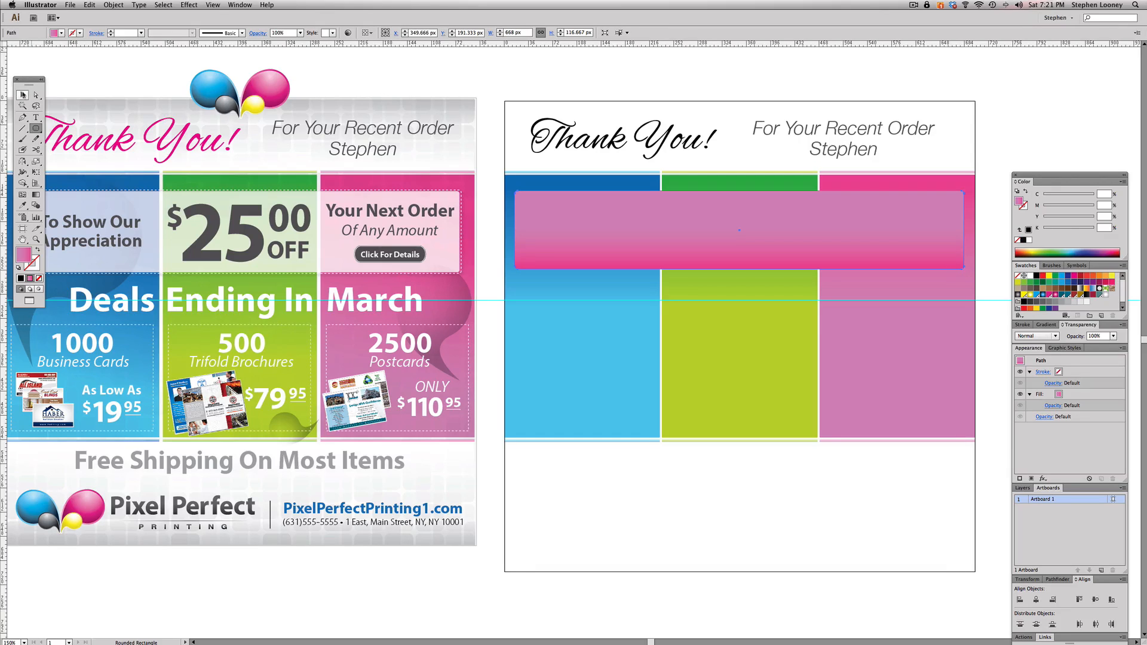
# - Shift the rounded rectangle sideways, off-centre over the green and pink panels and past the artboard edge
pyautogui.press('space')
pyautogui.moveTo(617, 197); pyautogui.dragTo(723, 217)
pyautogui.click(999, 124)
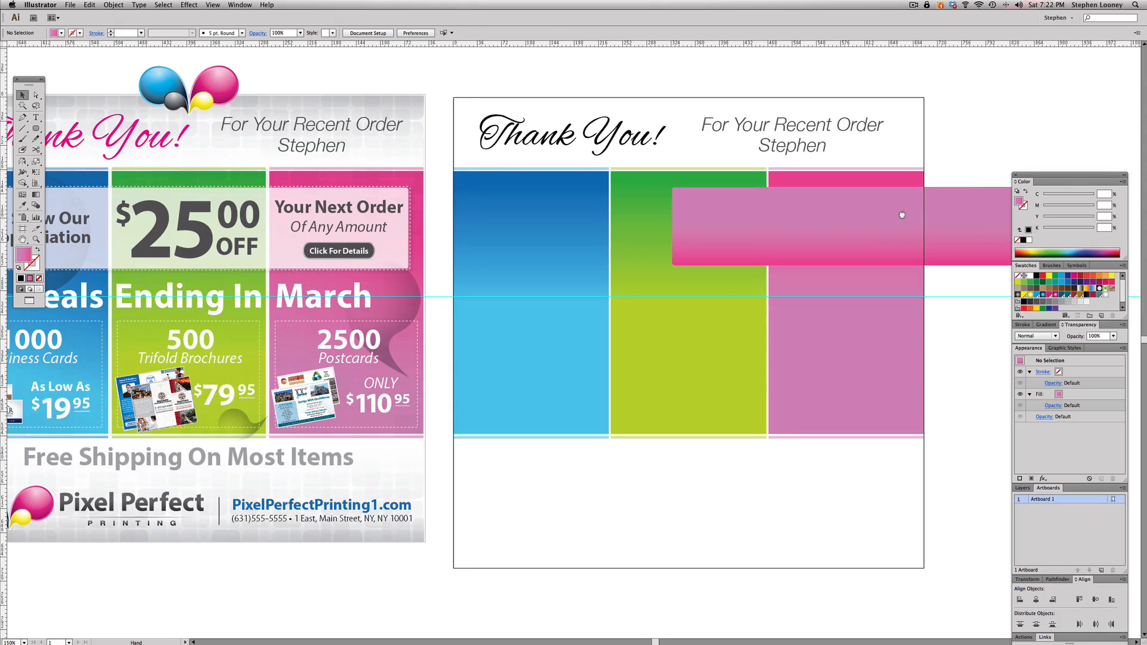
pyautogui.hscroll(2, 926, 209)
# - Centre the rounded rectangle horizontally on the artboard by setting its X position to 350 px
pyautogui.click(944, 213)
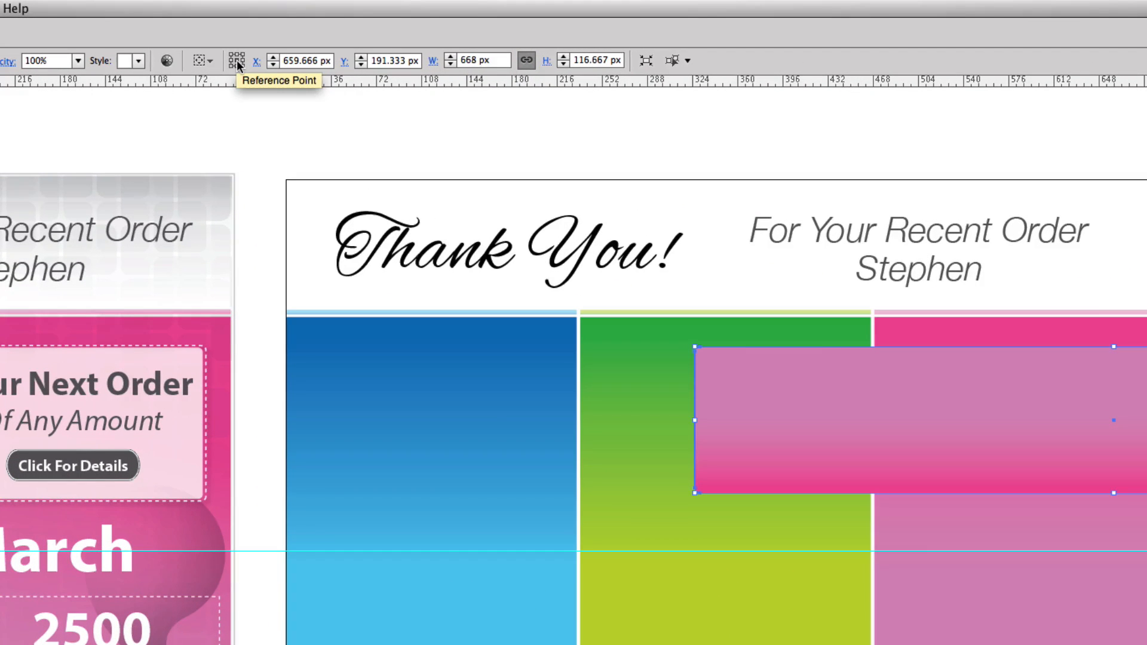
pyautogui.click(288, 60)
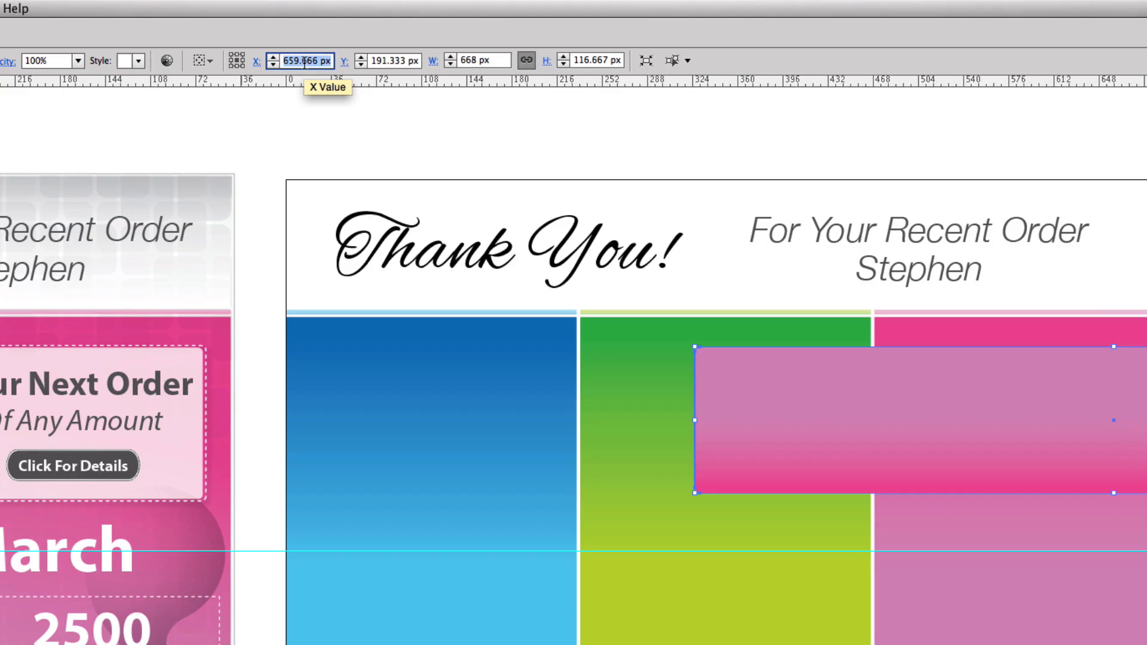
pyautogui.write('350')
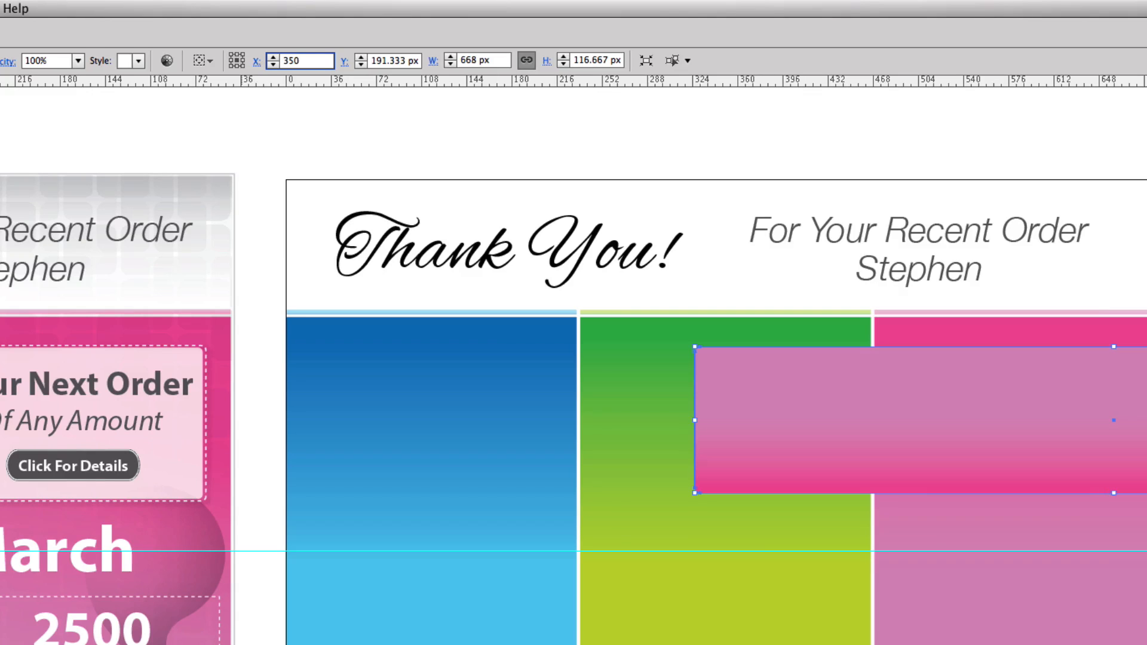
pyautogui.press('Return')
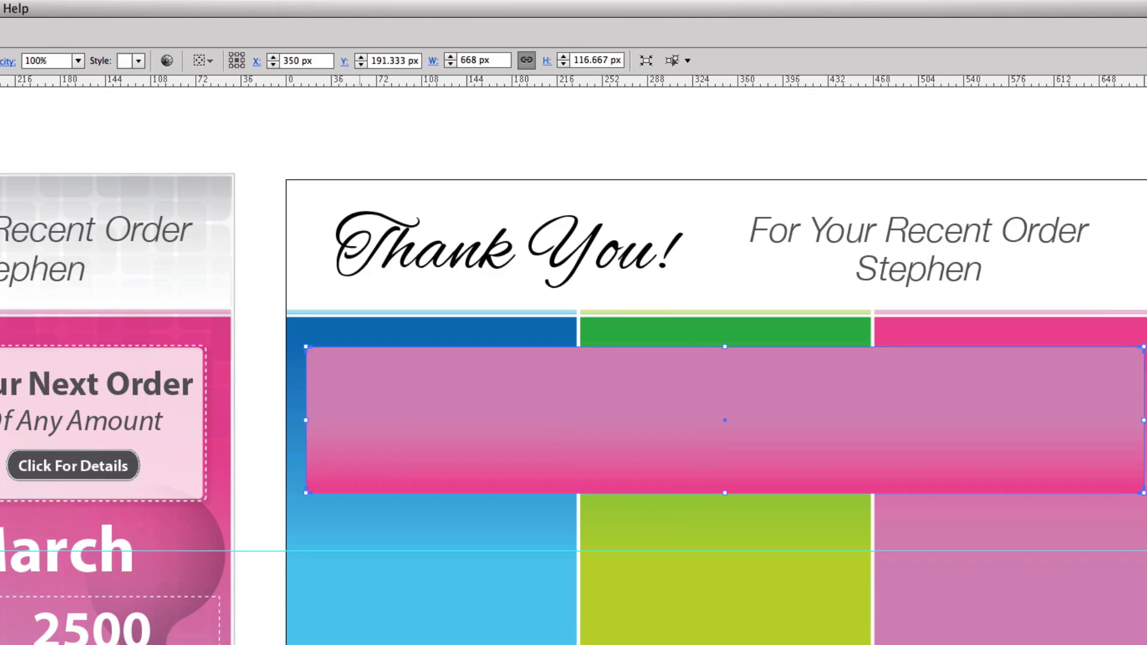
pyautogui.click(932, 239)
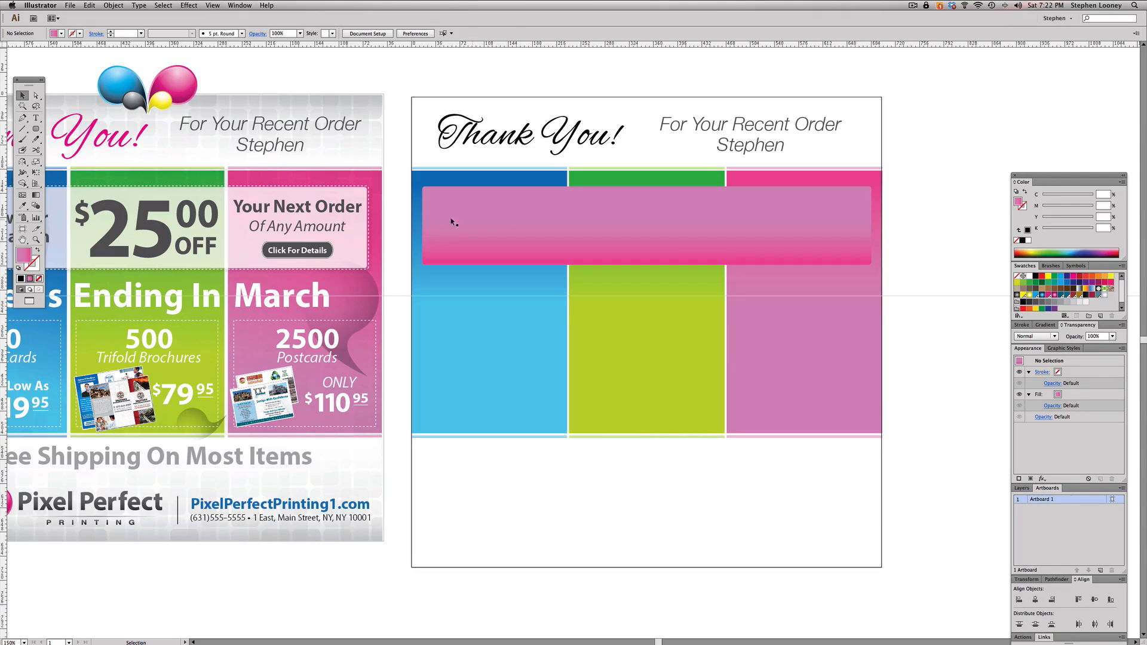
# - Move the flyer's translucent white box off its dashed outline to inspect how they are built, and undo the move
pyautogui.click(552, 231)
pyautogui.moveTo(356, 239); pyautogui.dragTo(380, 263)
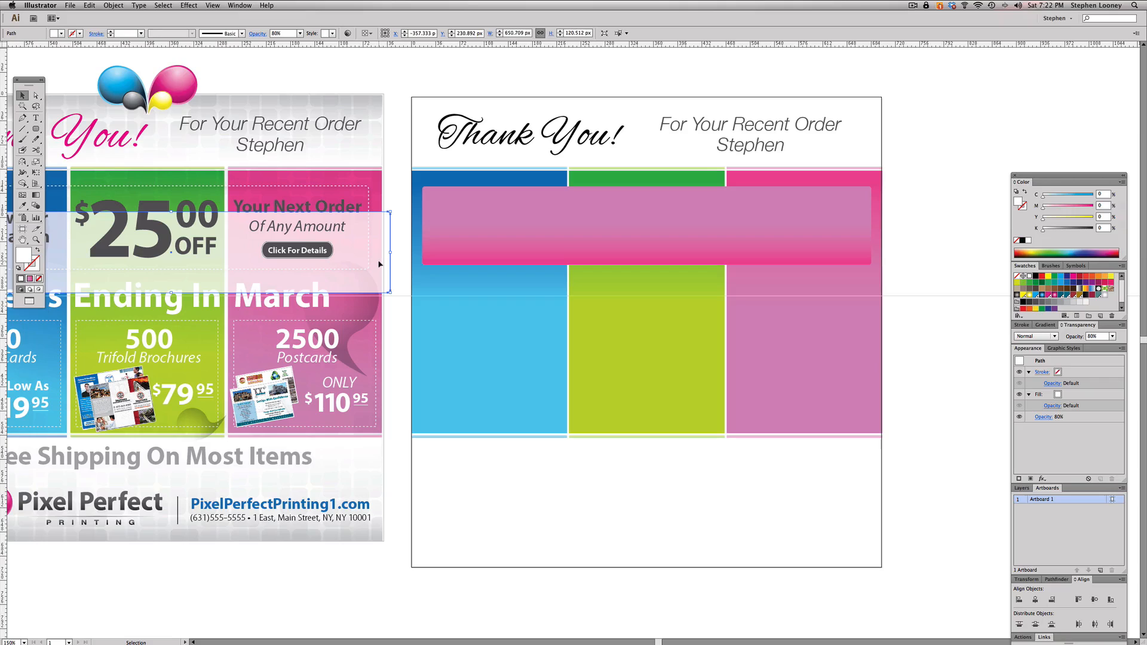
pyautogui.press('a')
pyautogui.press('super+z')
pyautogui.press('v')
# - Shrink the rounded rectangle about its centre to about 655 by 101 px and fill it with white
pyautogui.click(519, 251)
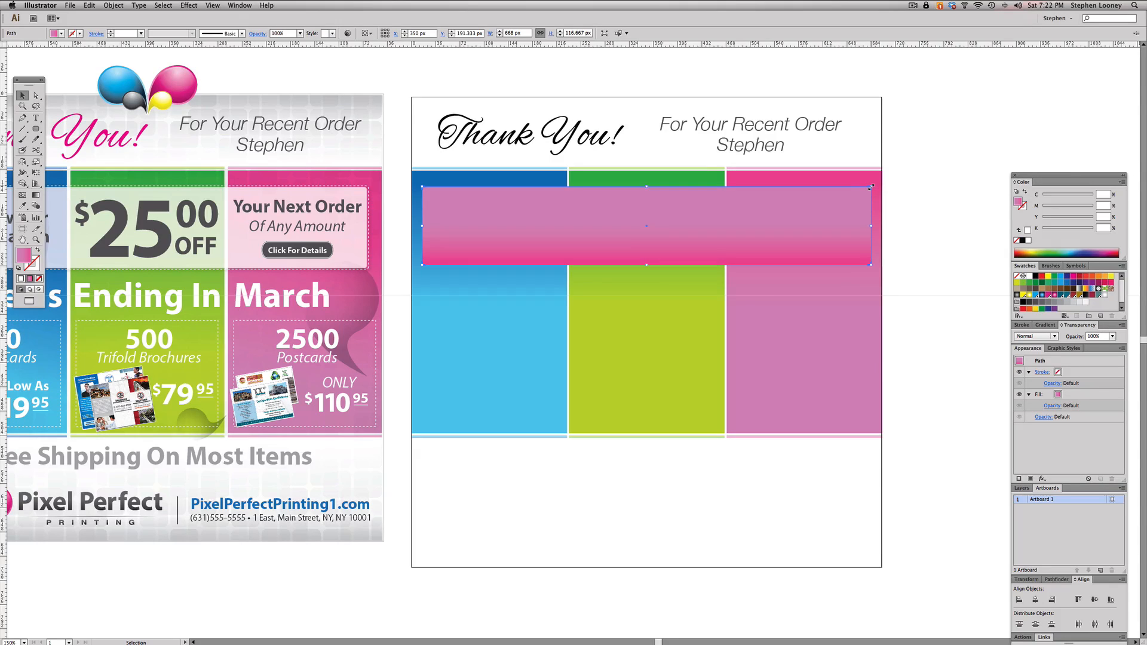
pyautogui.moveTo(872, 187); pyautogui.dragTo(868, 189)
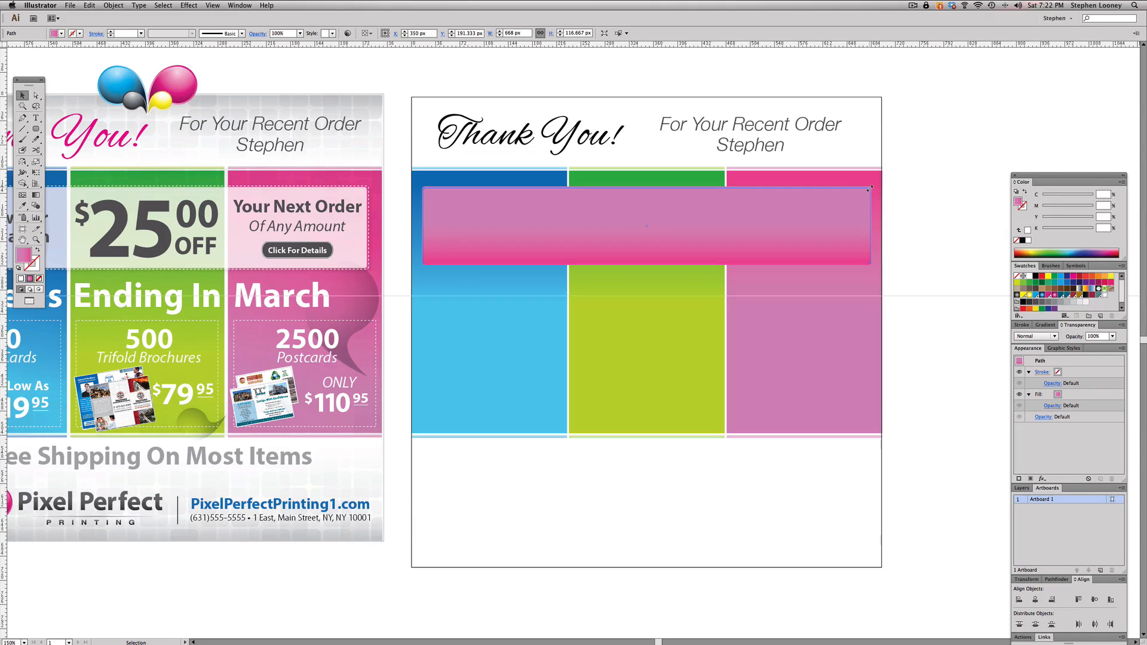
pyautogui.moveTo(870, 188); pyautogui.dragTo(861, 196)
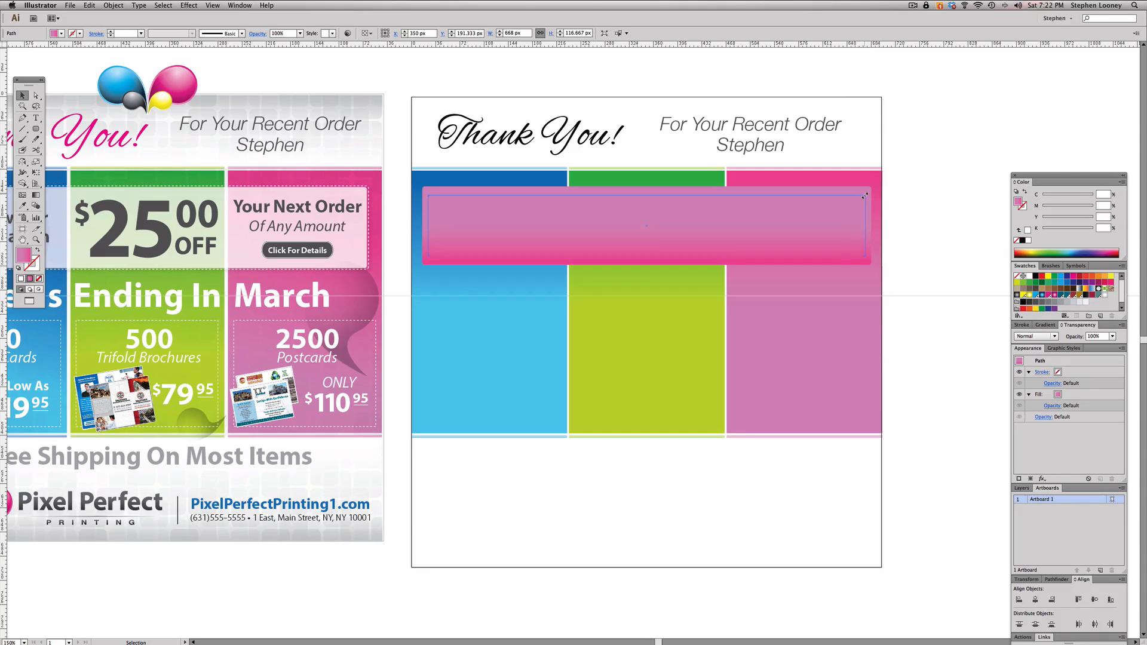
pyautogui.moveTo(865, 194); pyautogui.dragTo(866, 192)
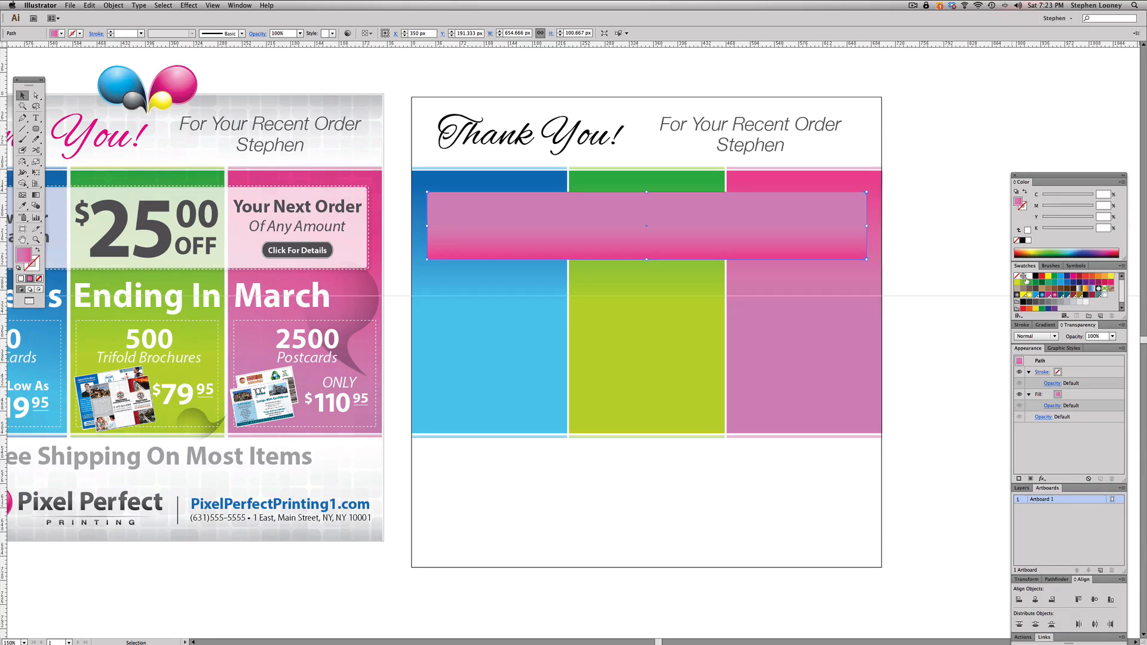
pyautogui.click(1028, 277)
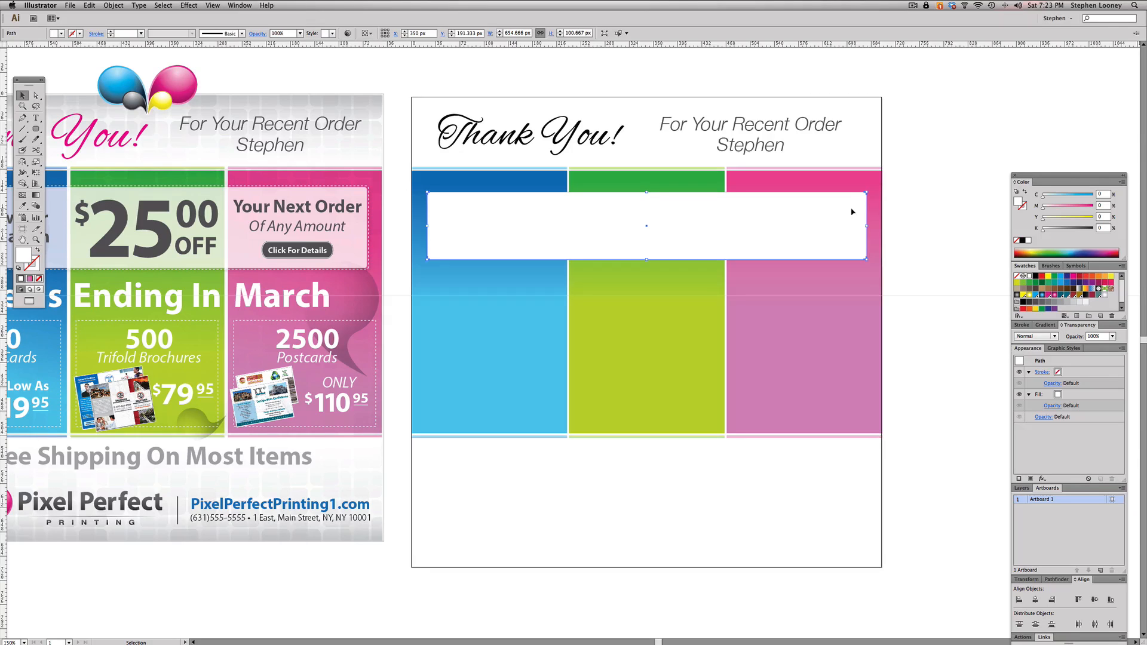
pyautogui.click(899, 197)
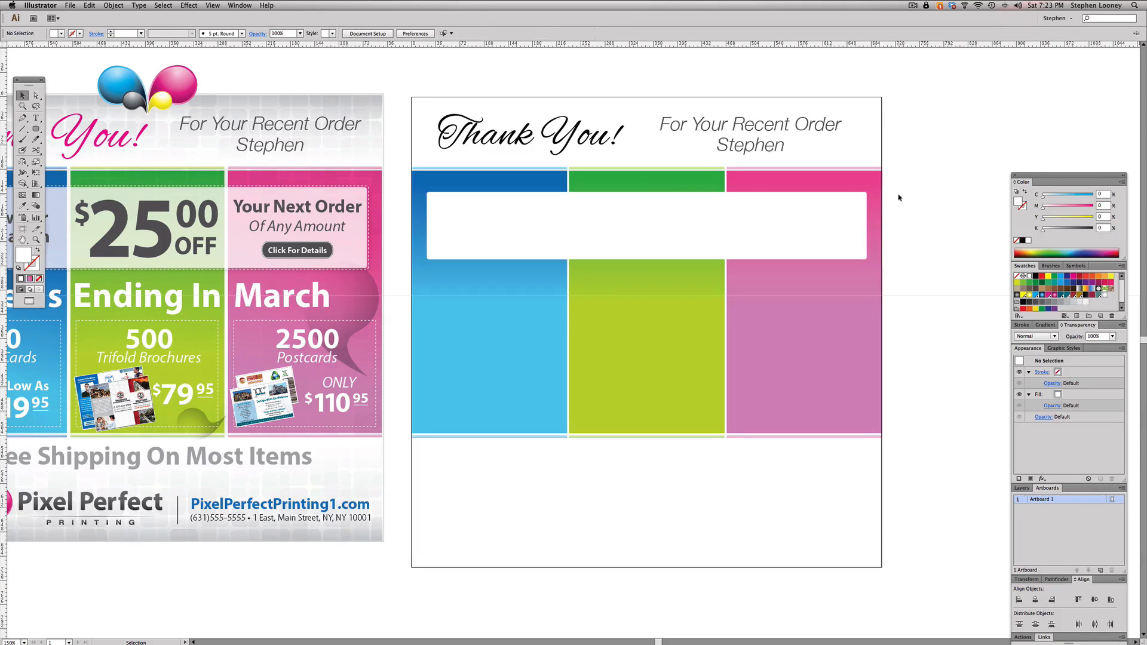
# - Duplicate the white box in place and give the copy a white stroke with no fill
pyautogui.press('a')
pyautogui.press('super+a')
pyautogui.press('v')
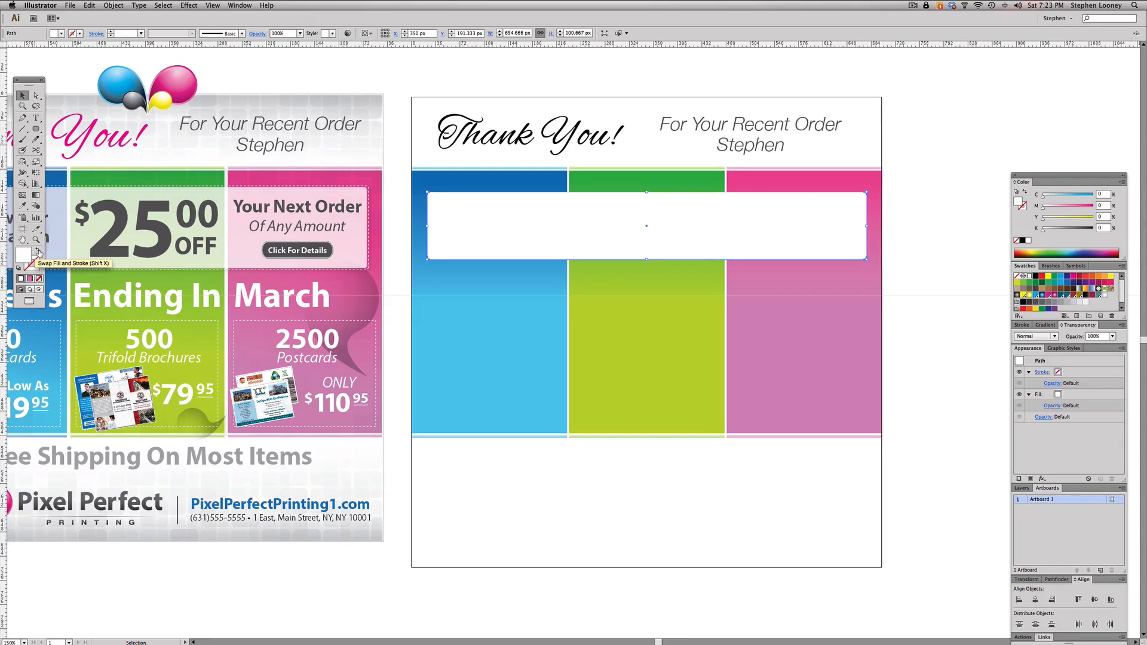
pyautogui.click(37, 252)
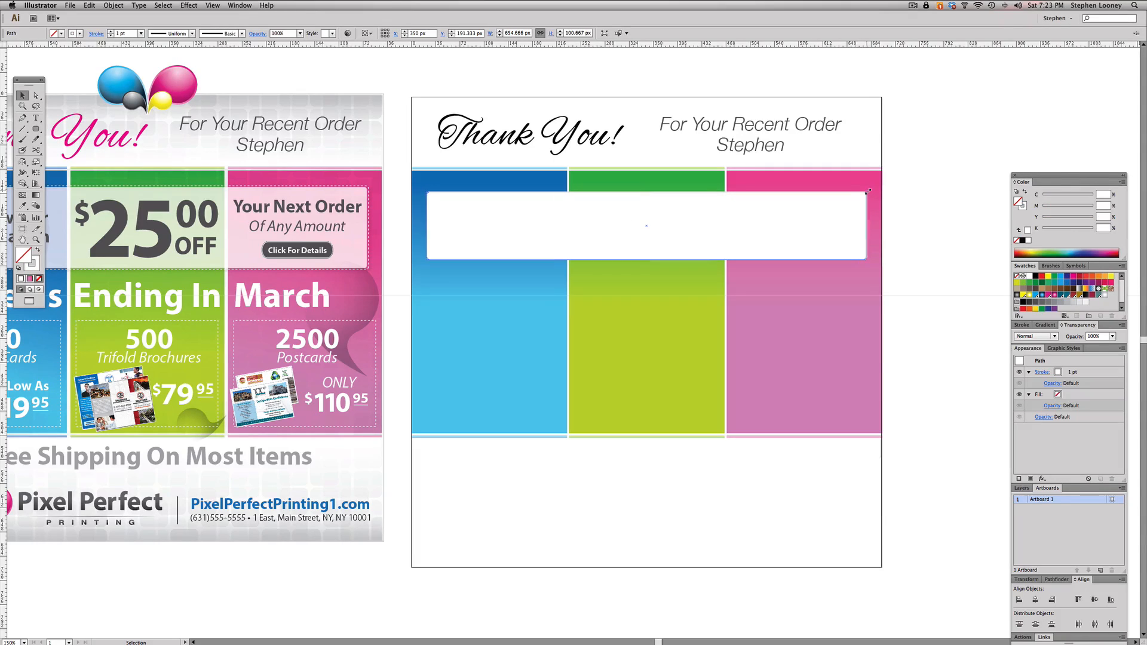
# - Enlarge the outline copy about its centre to about 661 by 105 px, leaving a narrow margin around the white box
pyautogui.moveTo(868, 192); pyautogui.dragTo(872, 188)
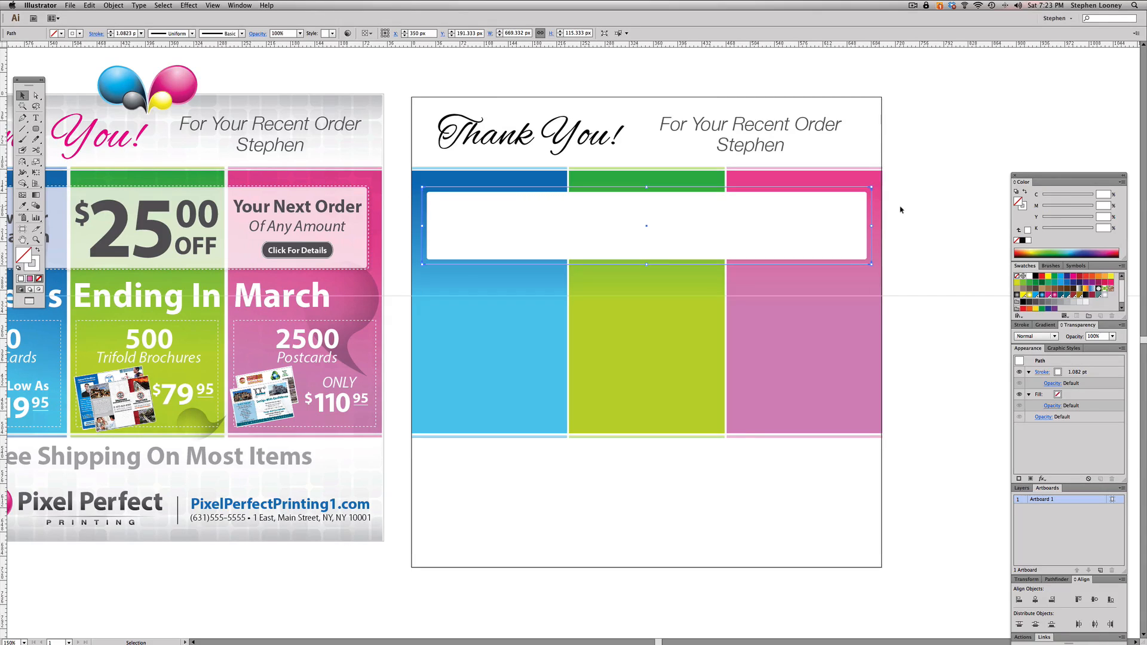
pyautogui.moveTo(871, 188); pyautogui.dragTo(870, 190)
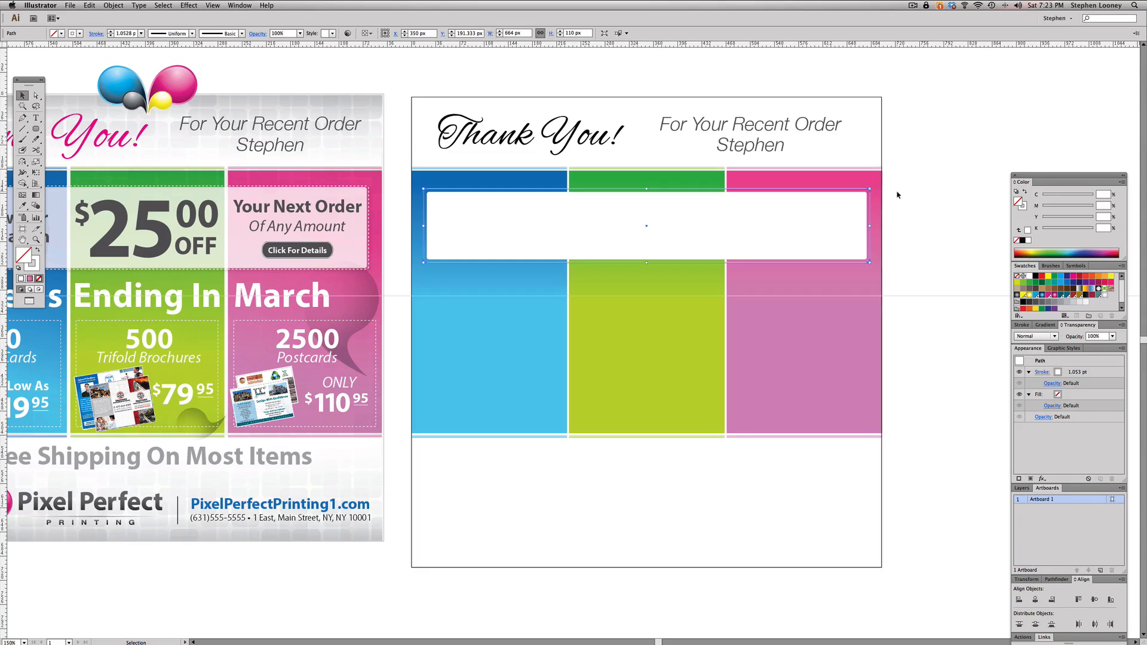
pyautogui.moveTo(321, 145); pyautogui.dragTo(565, 319)
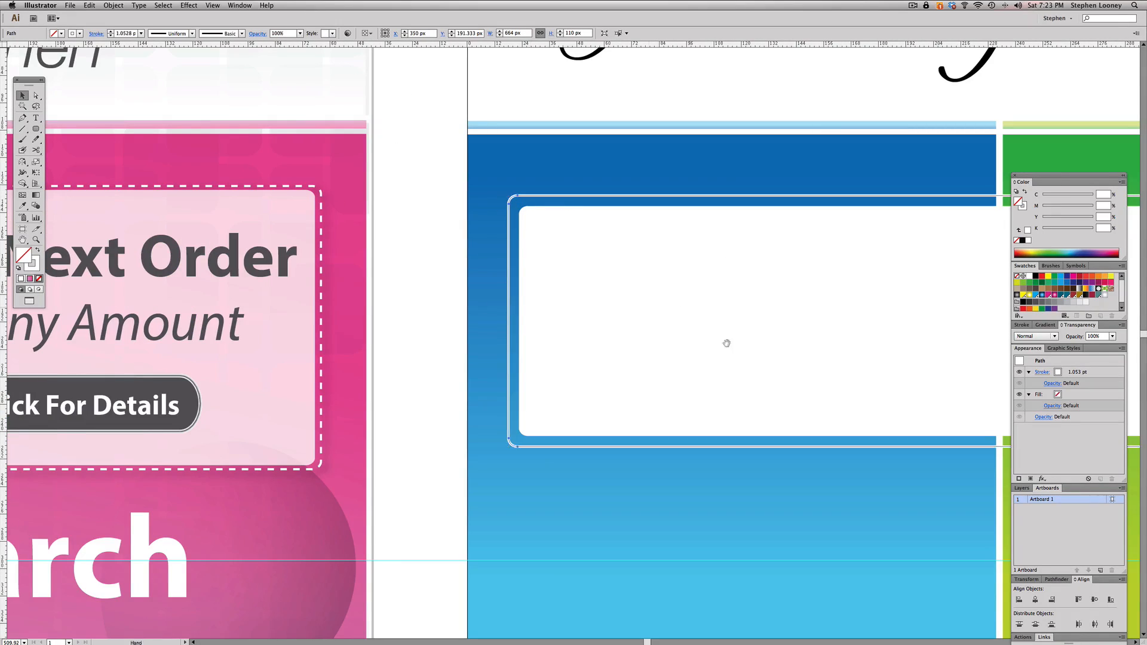
pyautogui.keyDown('alt'); pyautogui.keyDown('super'); pyautogui.click(741, 357); pyautogui.keyUp('super'); pyautogui.keyUp('alt')
pyautogui.keyDown('alt'); pyautogui.keyDown('super'); pyautogui.click(741, 356); pyautogui.keyUp('super'); pyautogui.keyUp('alt')
pyautogui.moveTo(730, 352); pyautogui.dragTo(706, 350)
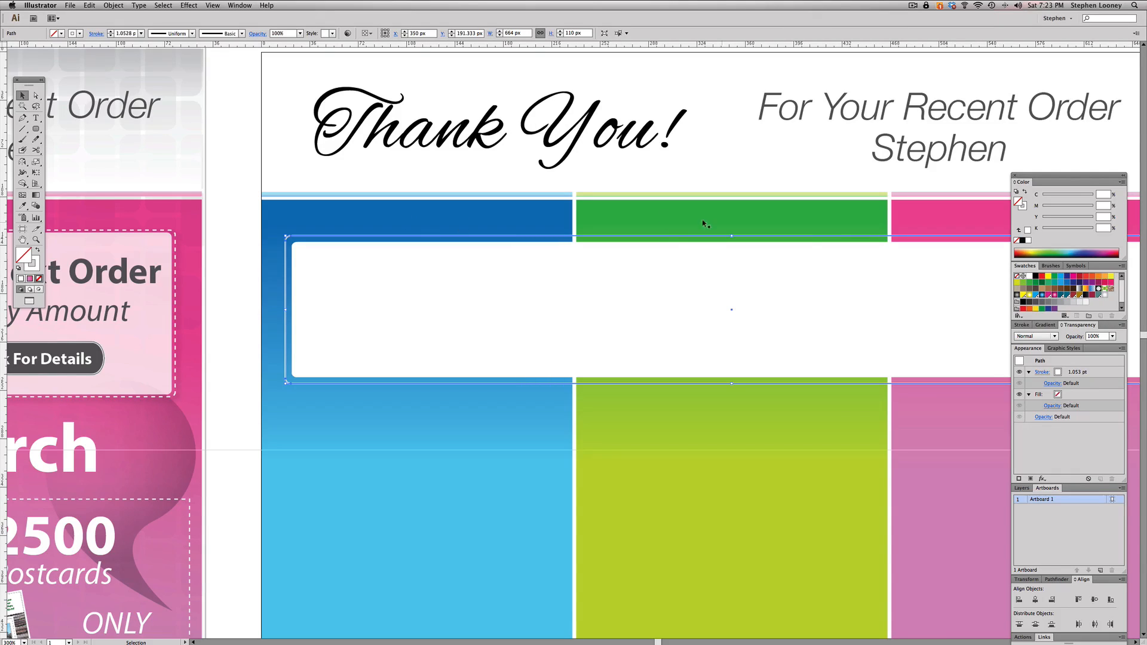
pyautogui.moveTo(286, 237); pyautogui.dragTo(287, 241)
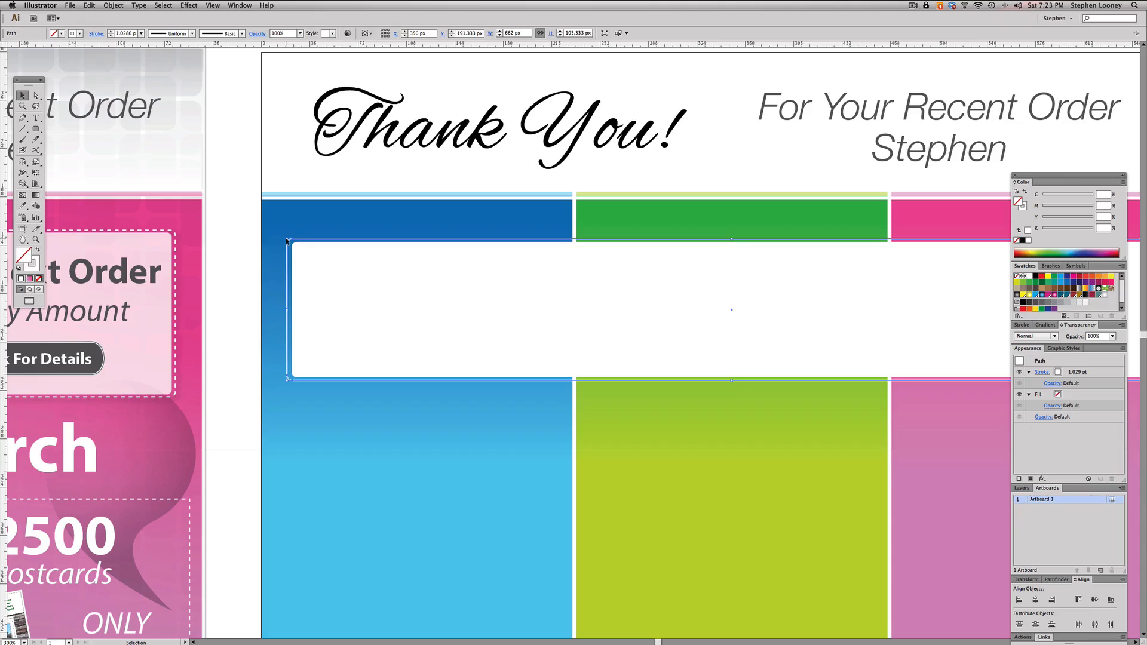
pyautogui.moveTo(286, 309); pyautogui.dragTo(288, 309)
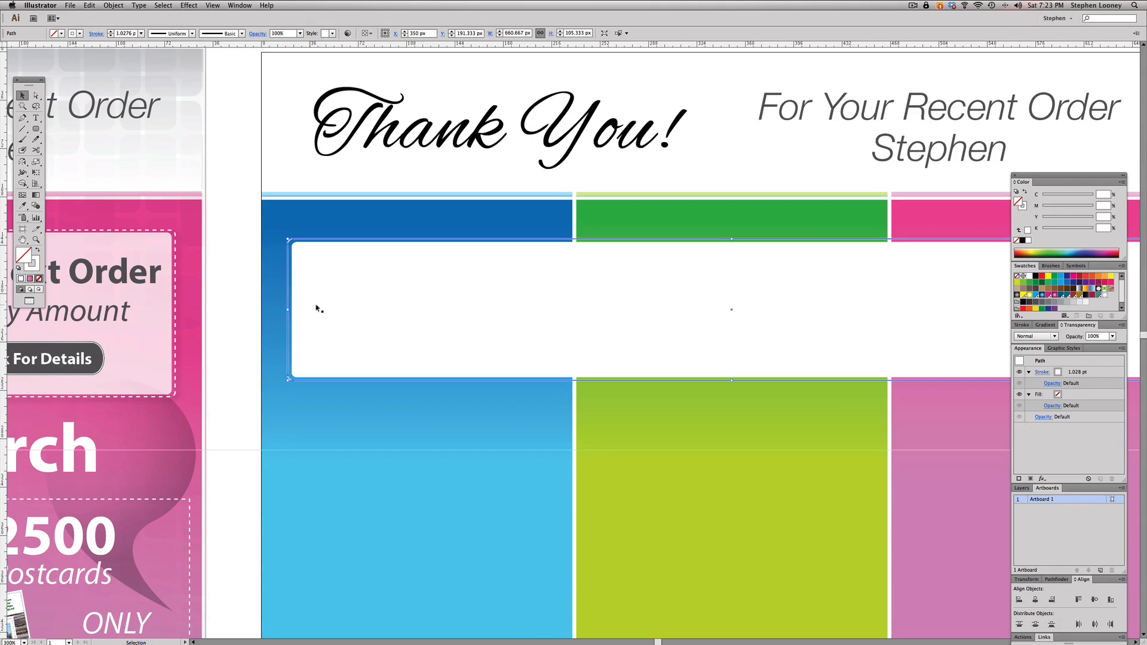
# - Turn the white outline's stroke into a dashed line with a 2.737 pt dash, and deselect it
pyautogui.click(1023, 325)
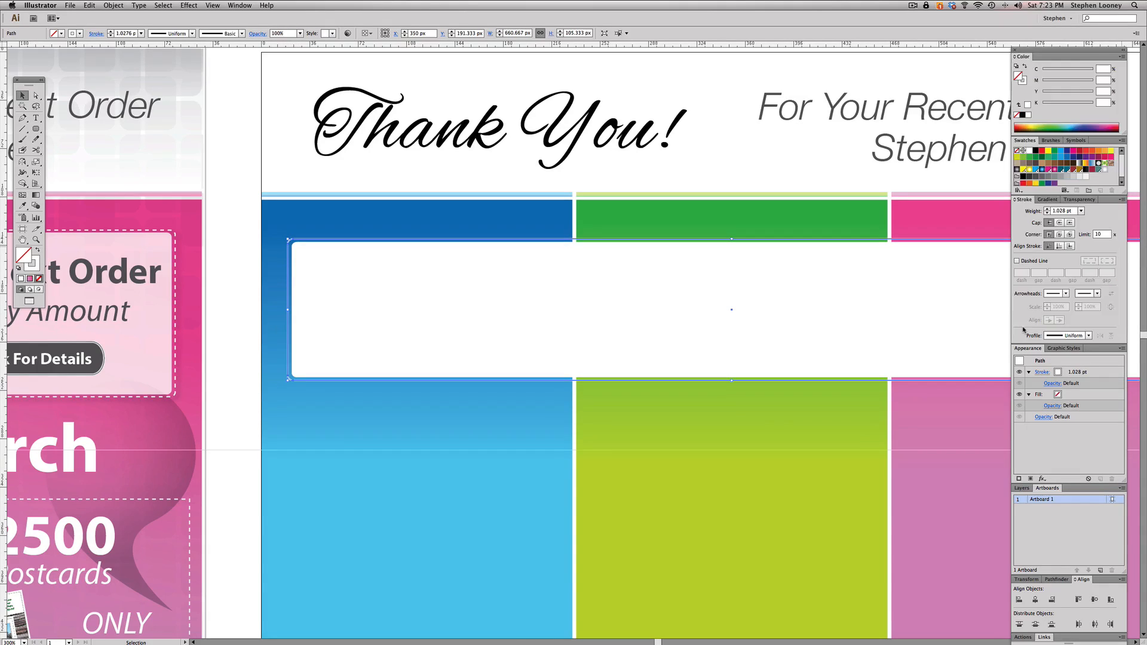
pyautogui.click(1017, 261)
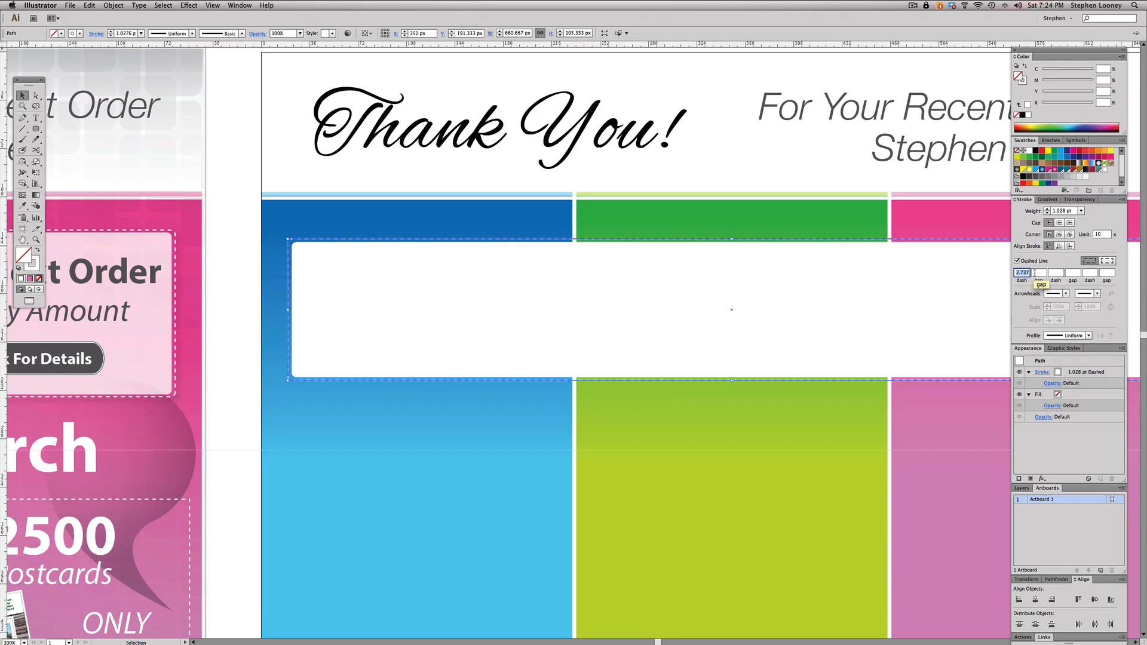
pyautogui.click(1041, 272)
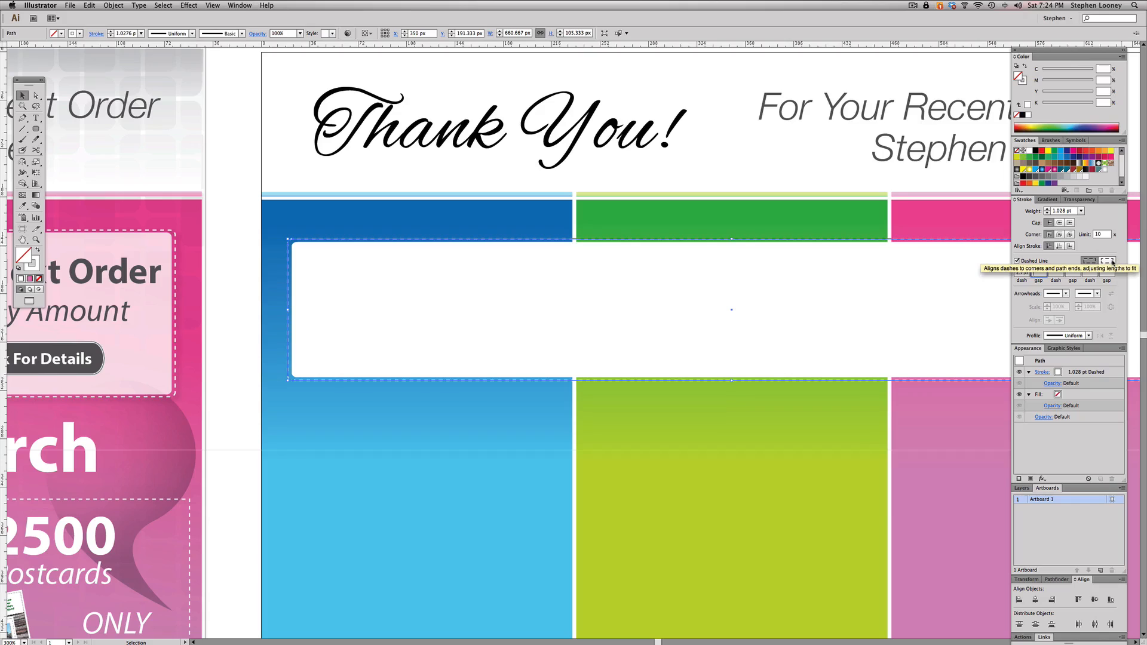
pyautogui.click(1079, 200)
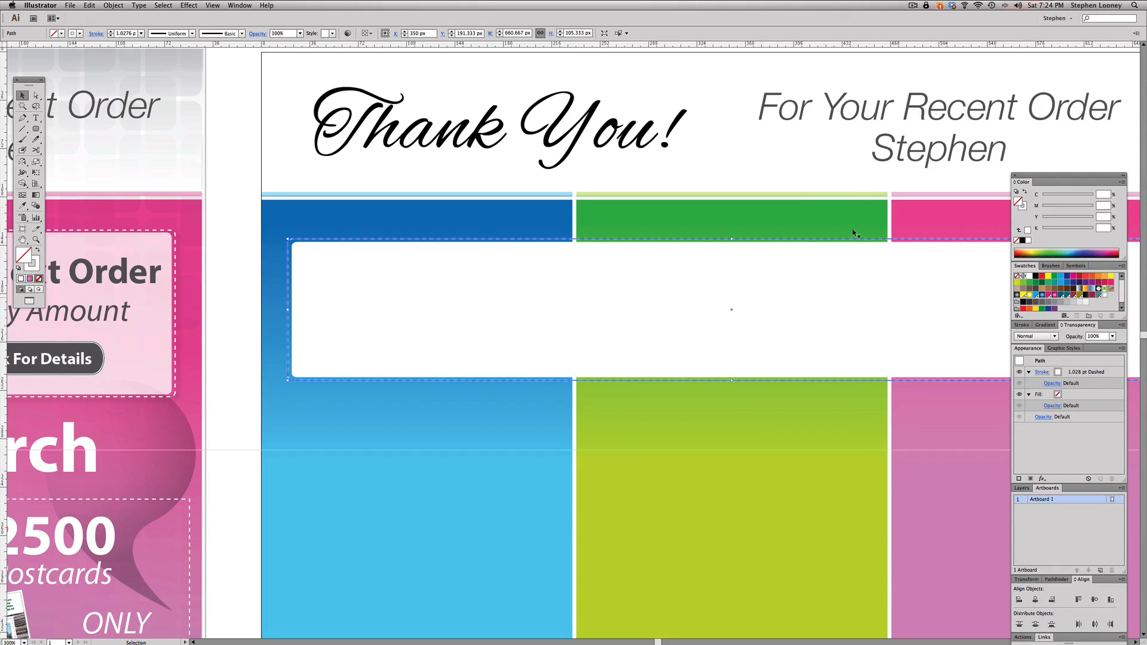
pyautogui.click(280, 179)
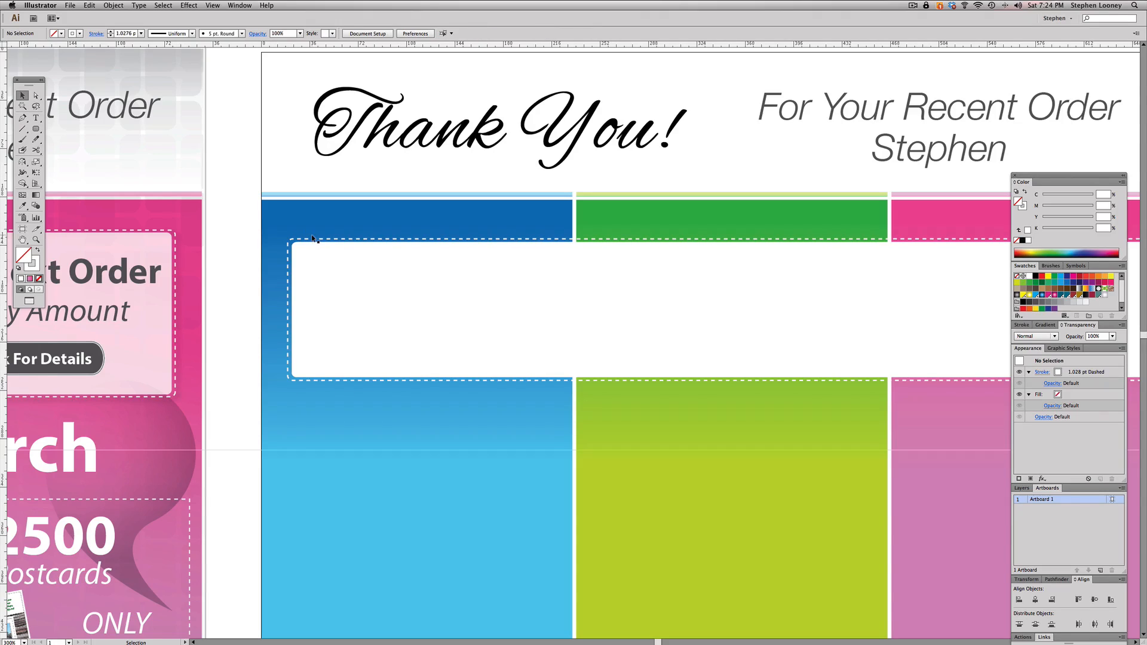
pyautogui.press('super+minus')
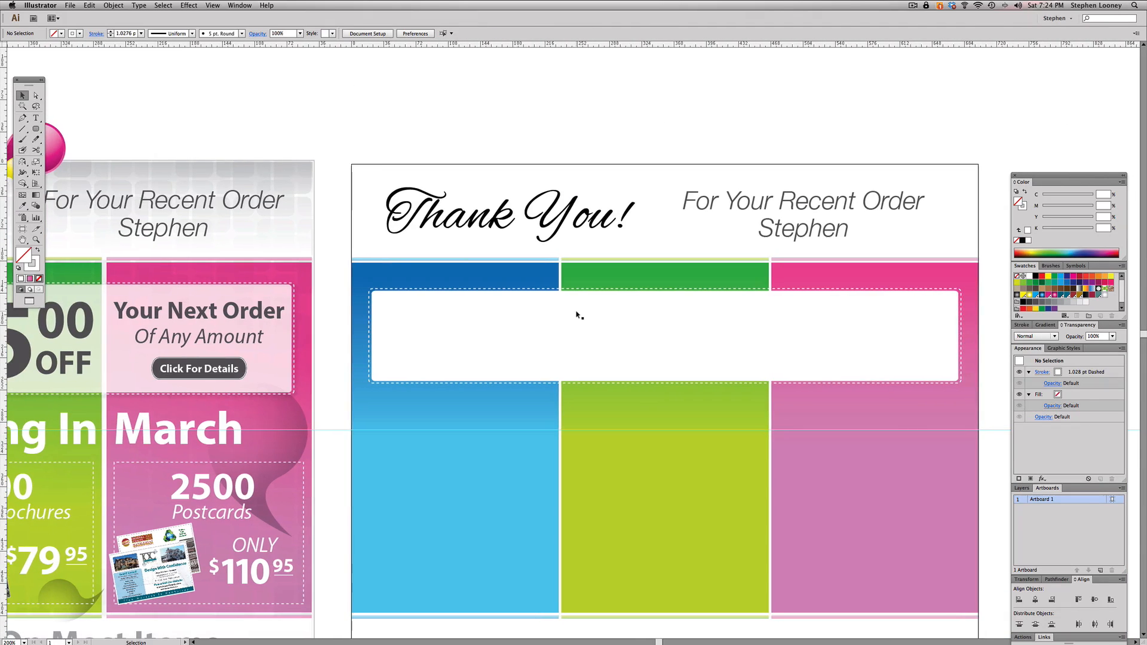
# - Move the white box sideways off its dashed outline, and undo the move
pyautogui.moveTo(485, 328); pyautogui.dragTo(553, 326)
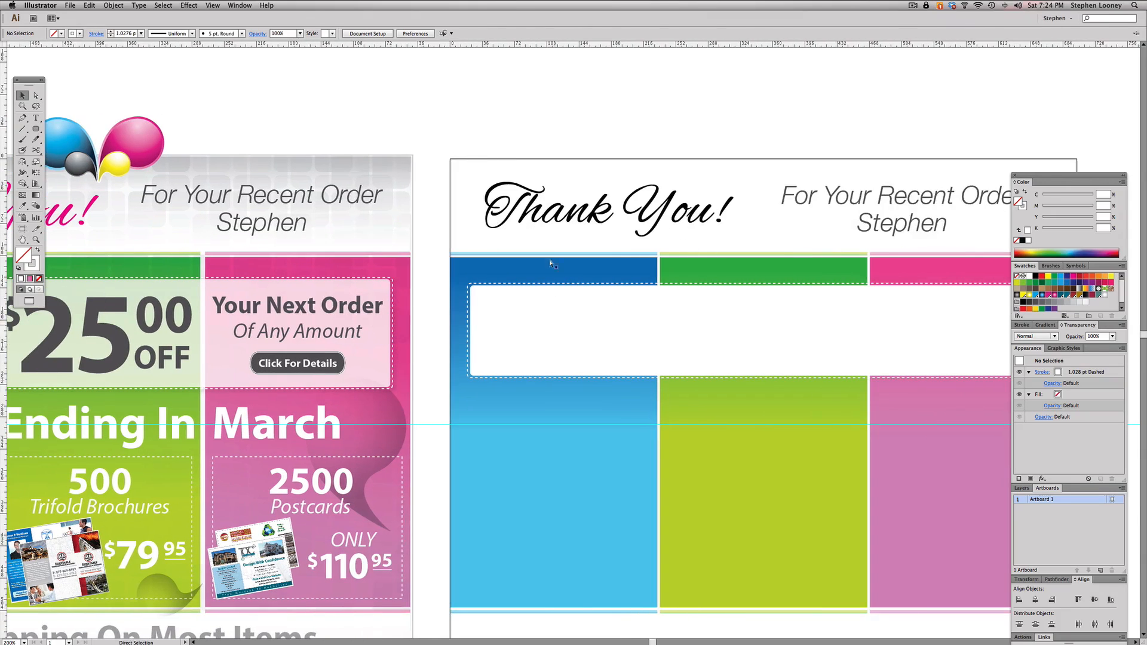
pyautogui.moveTo(546, 140); pyautogui.dragTo(446, 132)
pyautogui.moveTo(418, 327)
pyautogui.mouseDown()
pyautogui.moveTo(454, 325)
pyautogui.moveTo(333, 294)
pyautogui.mouseUp()
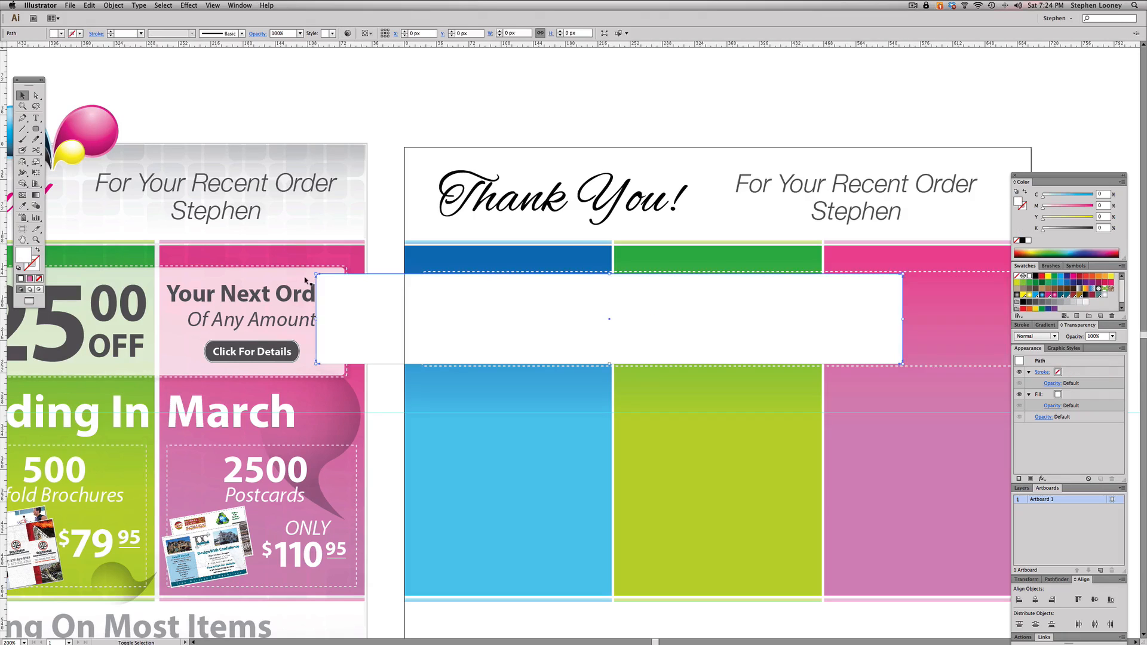
pyautogui.press('super+z')
pyautogui.click(564, 108)
pyautogui.moveTo(625, 123); pyautogui.dragTo(555, 118)
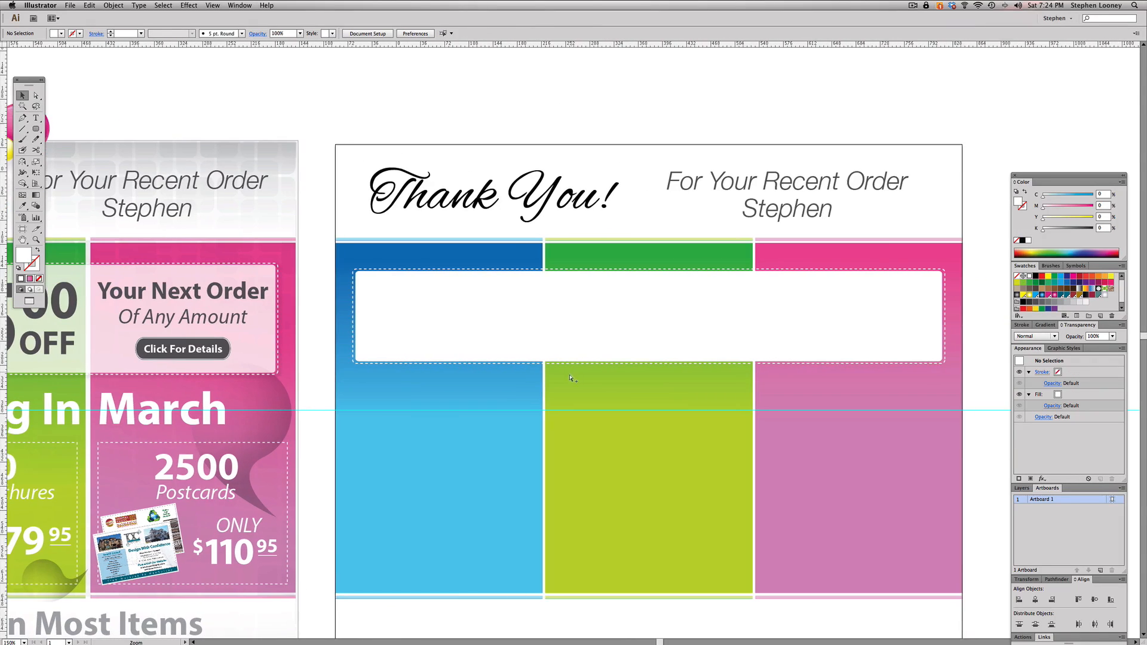
# - Lock the heading texts, accent strips and gradient panels, keeping the white box and its dashed outline selectable
pyautogui.press('super+minus')
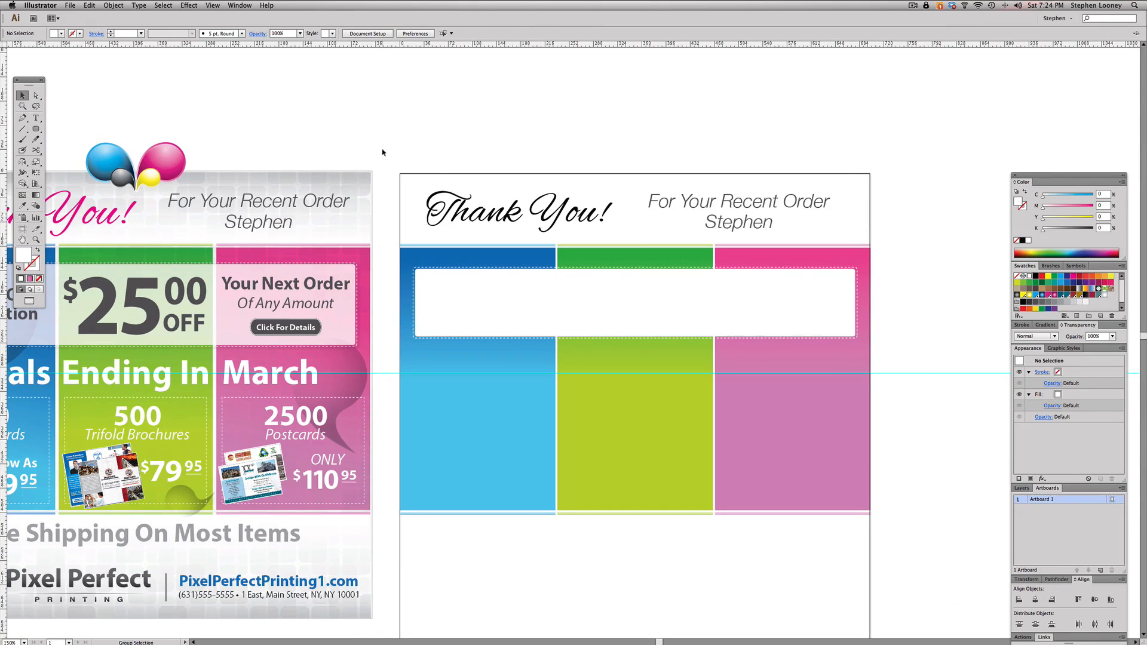
pyautogui.moveTo(383, 150); pyautogui.dragTo(878, 260)
pyautogui.click(878, 260)
pyautogui.click(503, 251)
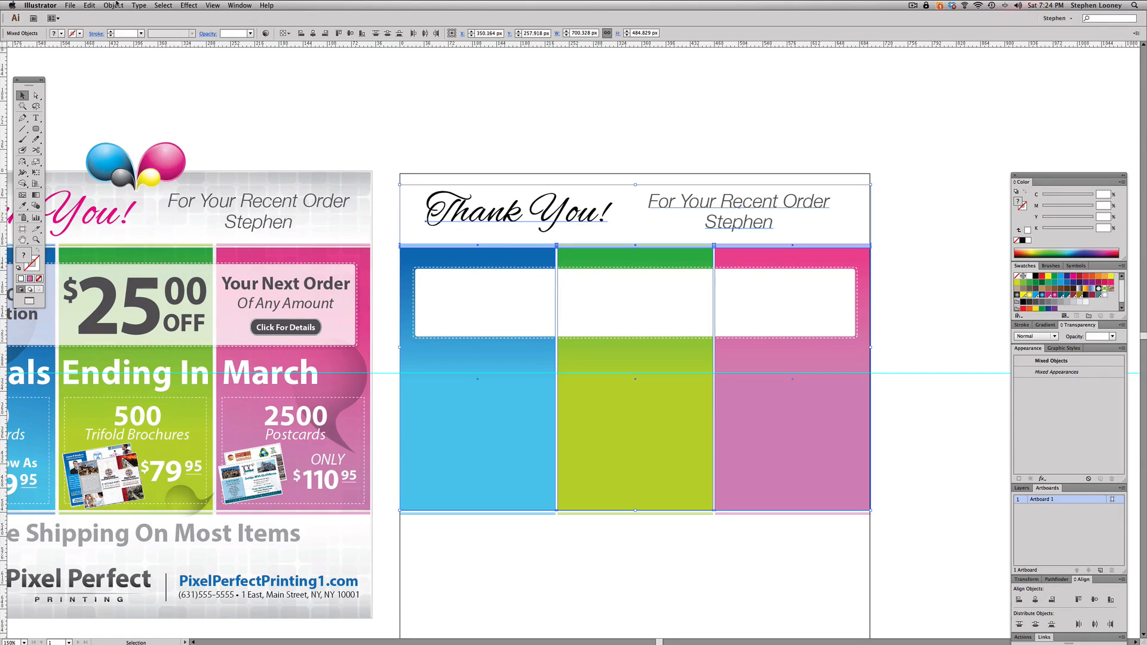
pyautogui.click(114, 5)
pyautogui.moveTo(144, 54)
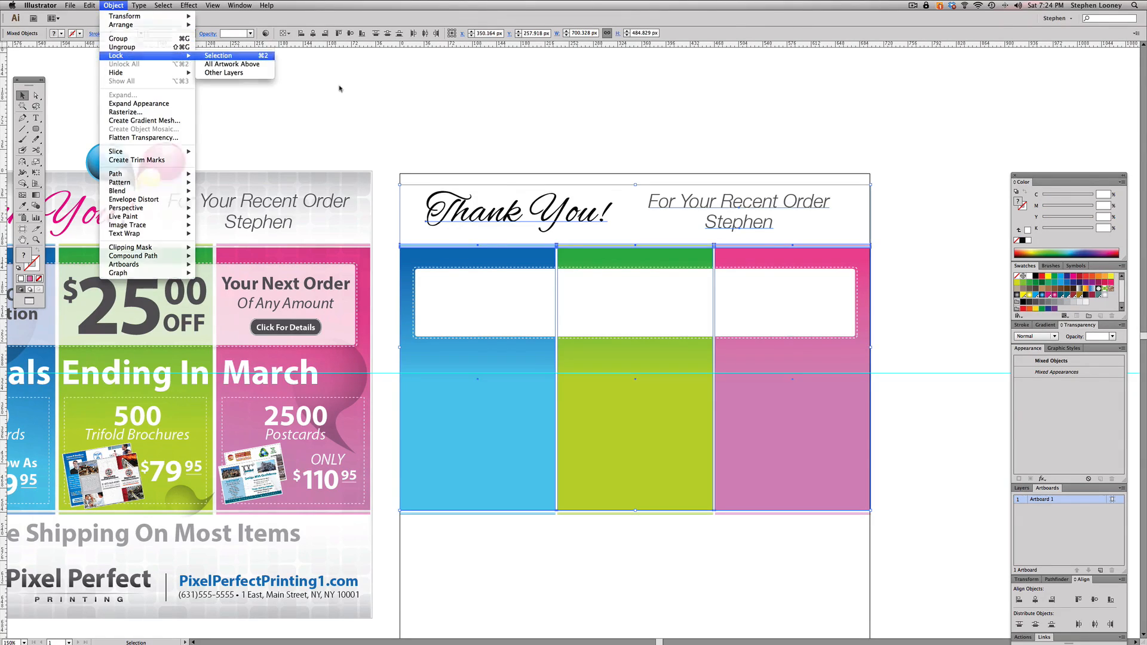
pyautogui.press('super+2')
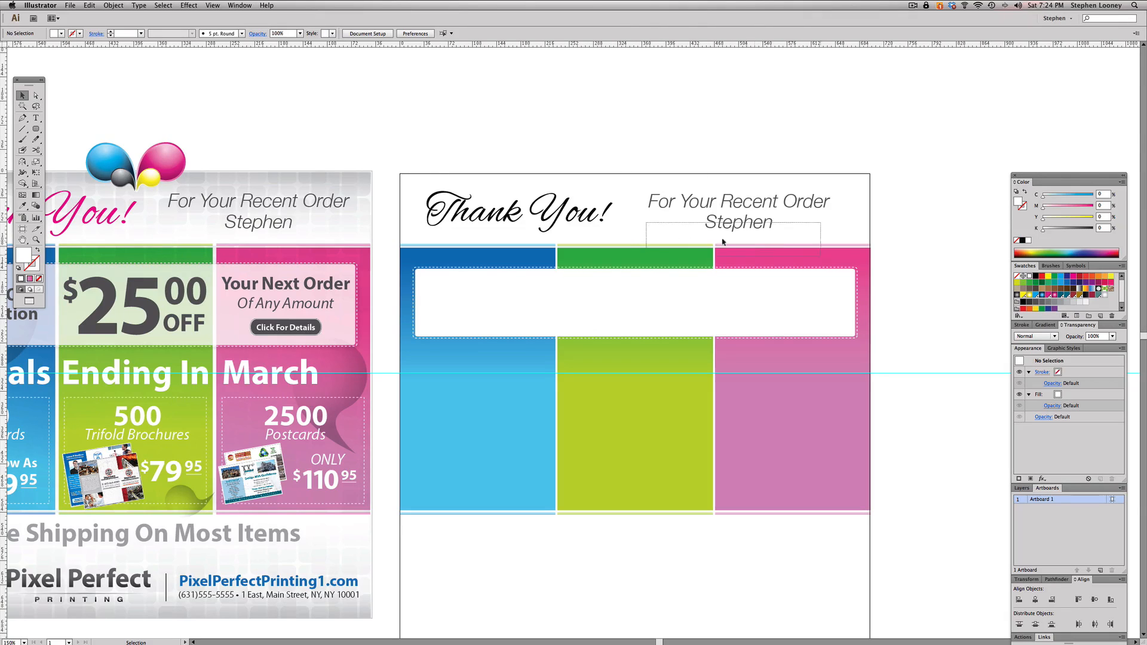
pyautogui.moveTo(543, 215); pyautogui.dragTo(633, 330)
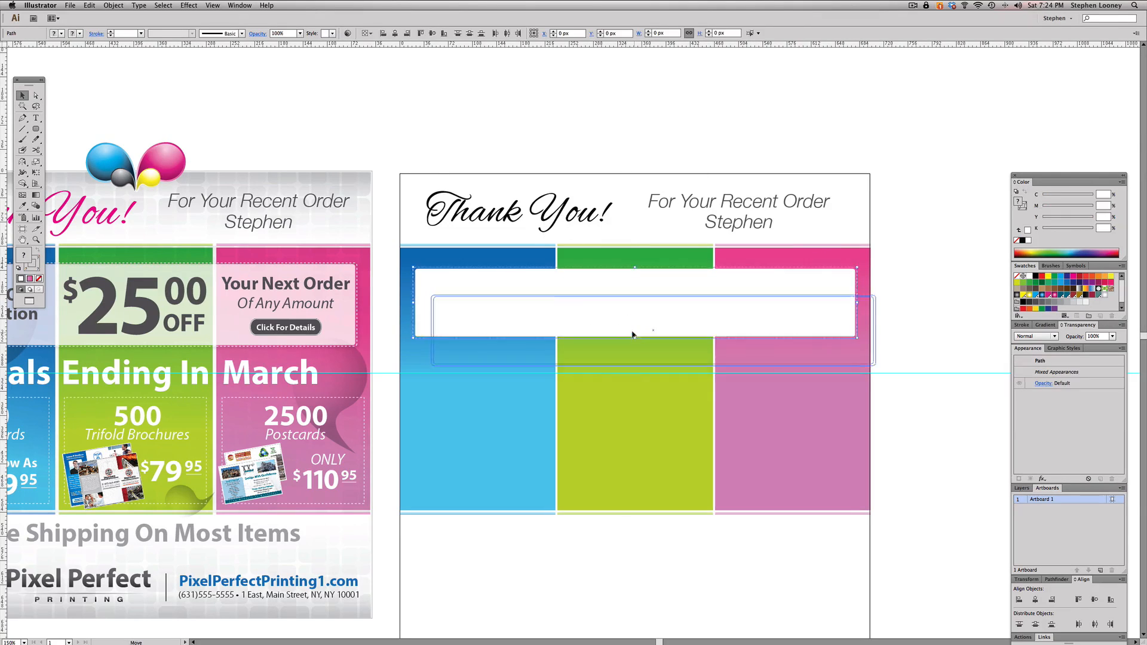
pyautogui.click(615, 128)
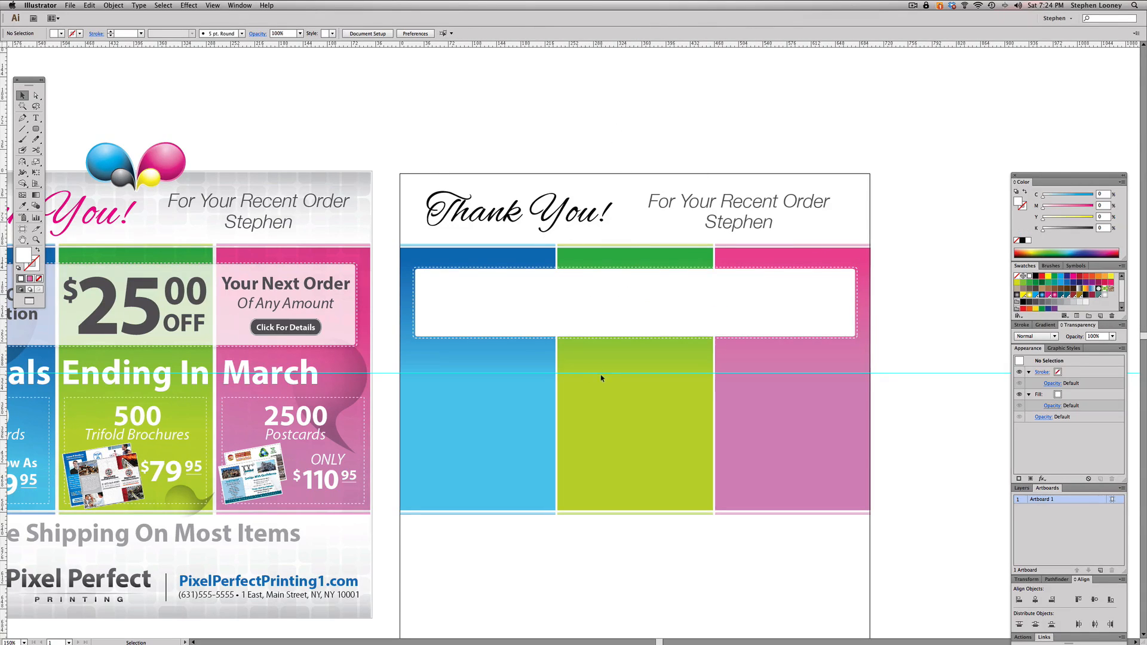
# - Move the white box and dashed outline together straight up to about Y 184.6 px, level with the top of the flyer's coupon box
pyautogui.moveTo(290, 199); pyautogui.dragTo(536, 428)
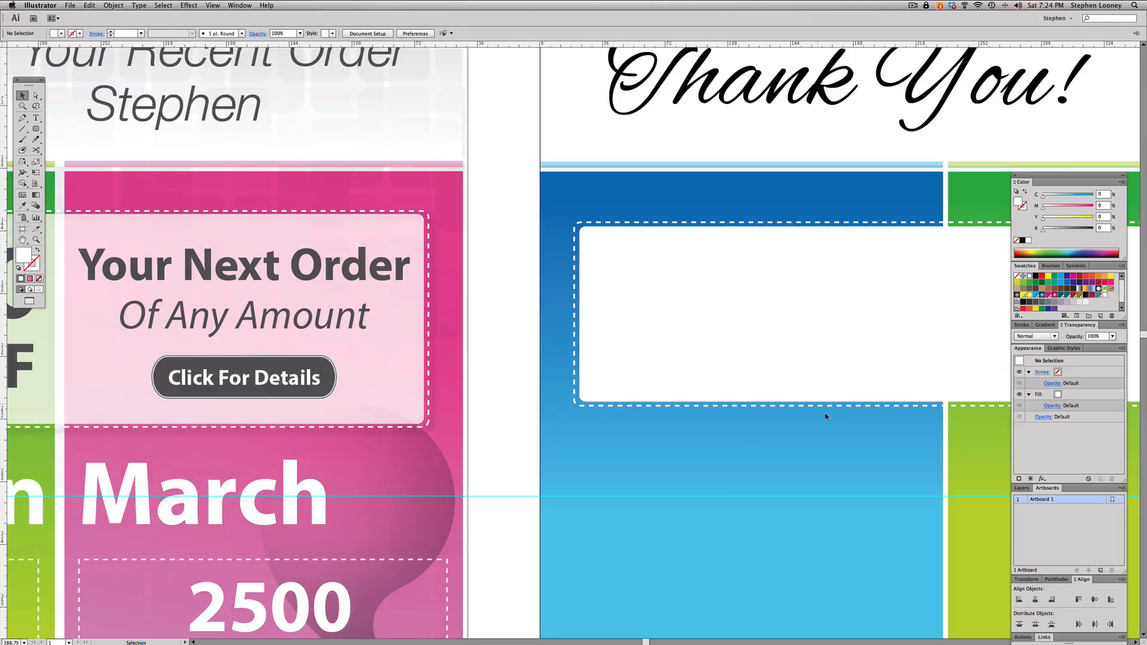
pyautogui.click(701, 371)
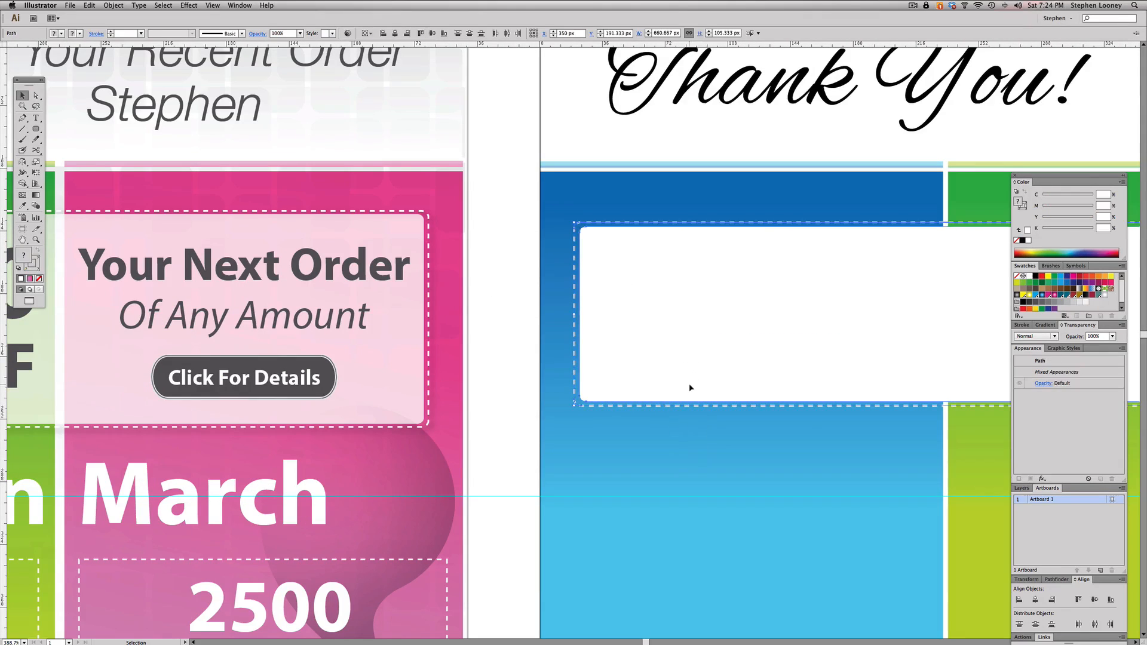
pyautogui.moveTo(690, 385); pyautogui.dragTo(690, 374)
pyautogui.moveTo(809, 347); pyautogui.dragTo(604, 334)
pyautogui.press('a')
pyautogui.press('super+z')
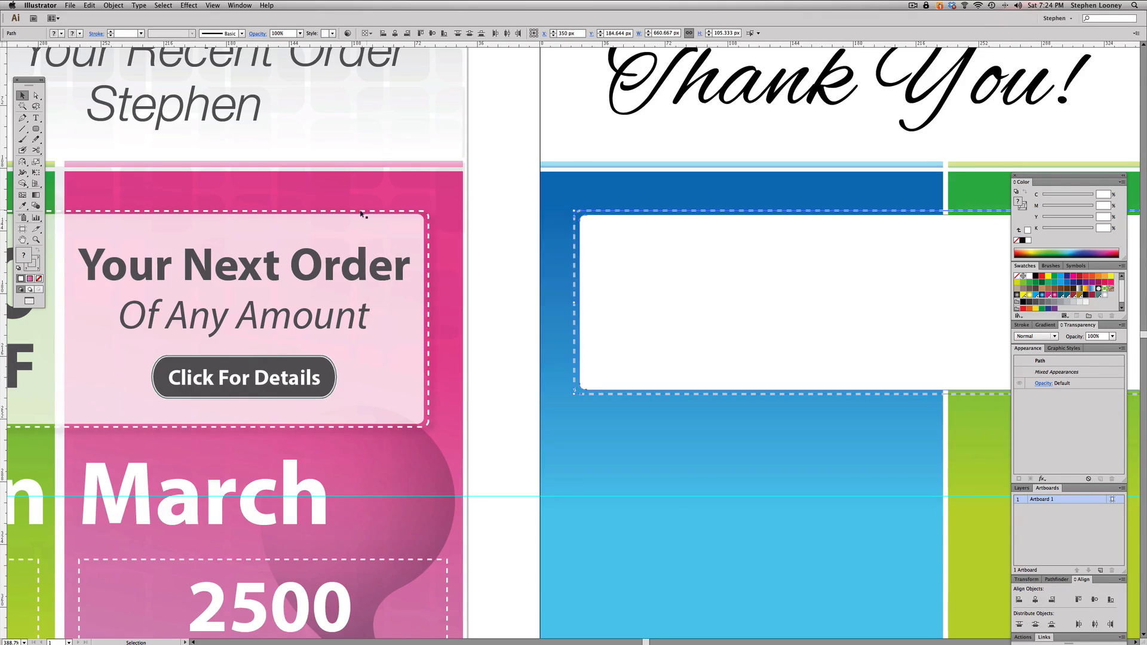
pyautogui.keyDown('alt'); pyautogui.keyDown('super'); pyautogui.click(753, 418); pyautogui.keyUp('super'); pyautogui.keyUp('alt')
pyautogui.moveTo(632, 264); pyautogui.dragTo(609, 260)
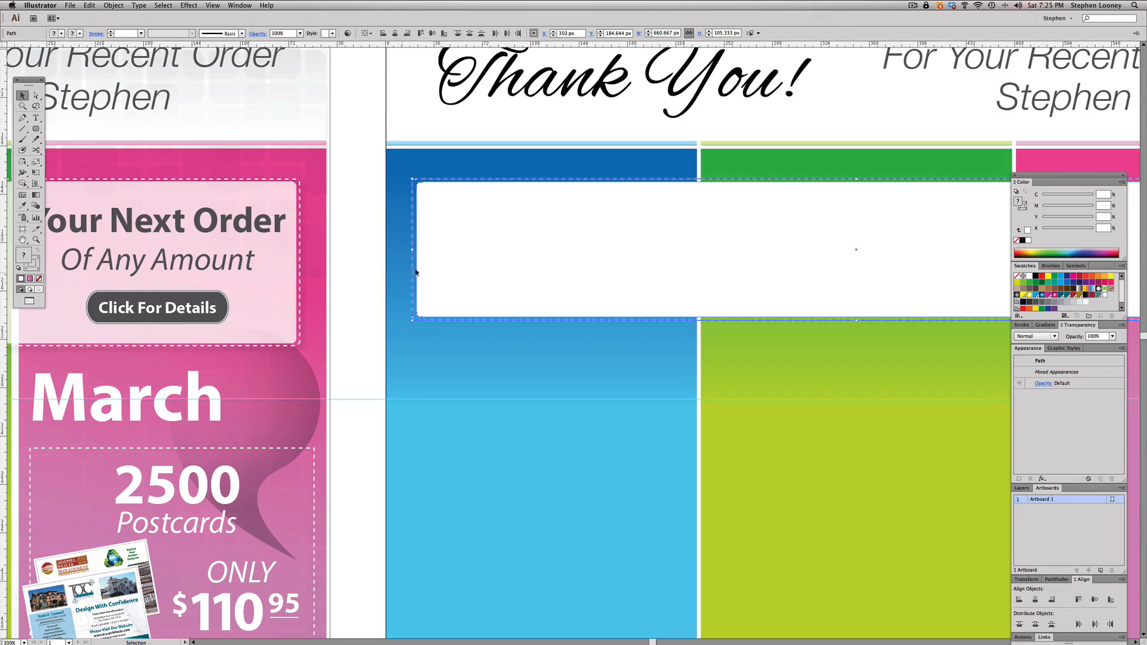
# - Try scaling the white box and dashed outline to about 334 px high, inspect a rounded corner, and undo the scaling
pyautogui.moveTo(857, 321); pyautogui.dragTo(832, 629)
pyautogui.moveTo(397, 168); pyautogui.dragTo(491, 273)
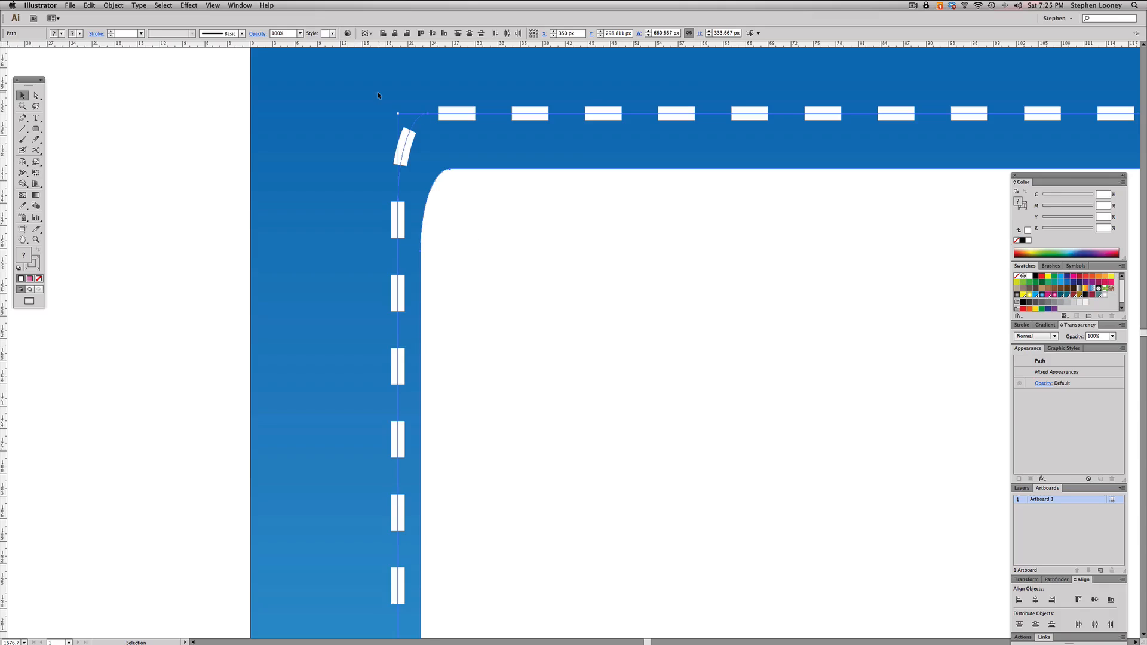
pyautogui.press('super+z')
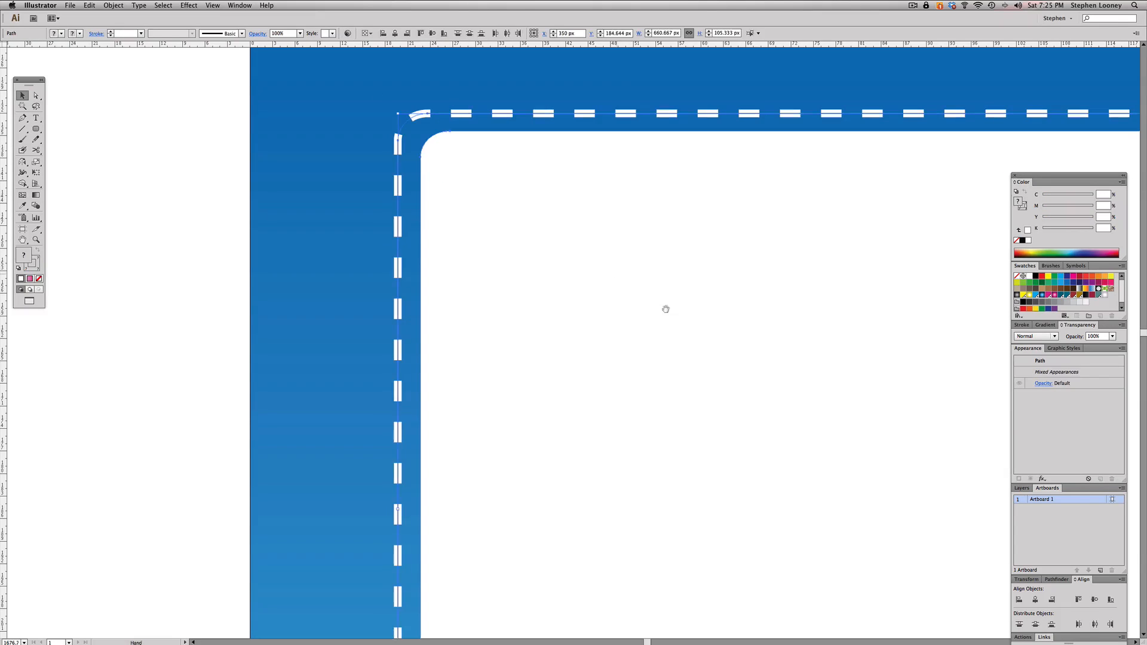
pyautogui.keyDown('alt'); pyautogui.keyDown('super'); pyautogui.click(743, 400); pyautogui.keyUp('super'); pyautogui.keyUp('alt')
pyautogui.keyDown('alt'); pyautogui.keyDown('super'); pyautogui.click(742, 400); pyautogui.keyUp('super'); pyautogui.keyUp('alt')
pyautogui.keyDown('alt'); pyautogui.keyDown('super'); pyautogui.click(738, 398); pyautogui.keyUp('super'); pyautogui.keyUp('alt')
pyautogui.keyDown('alt'); pyautogui.keyDown('super'); pyautogui.click(737, 397); pyautogui.keyUp('super'); pyautogui.keyUp('alt')
pyautogui.keyDown('alt'); pyautogui.keyDown('super'); pyautogui.click(738, 398); pyautogui.keyUp('super'); pyautogui.keyUp('alt')
pyautogui.keyDown('alt'); pyautogui.keyDown('super'); pyautogui.click(738, 398); pyautogui.keyUp('super'); pyautogui.keyUp('alt')
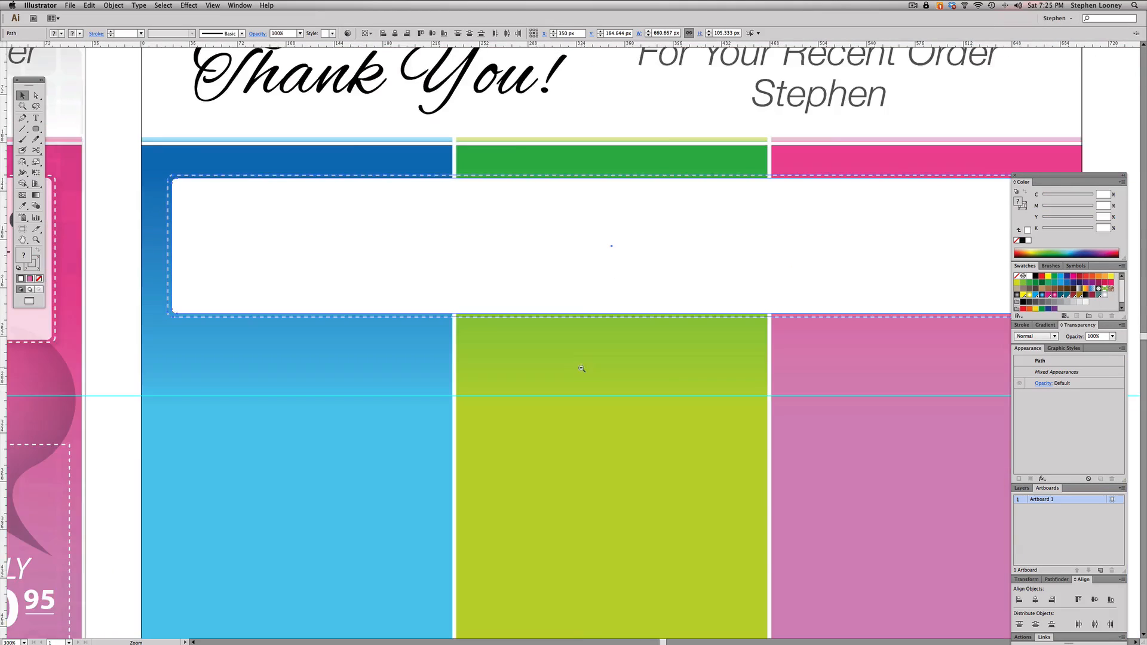
pyautogui.keyDown('alt'); pyautogui.keyDown('super'); pyautogui.click(581, 368); pyautogui.keyUp('super'); pyautogui.keyUp('alt')
pyautogui.press('a')
pyautogui.moveTo(176, 285); pyautogui.dragTo(1033, 353)
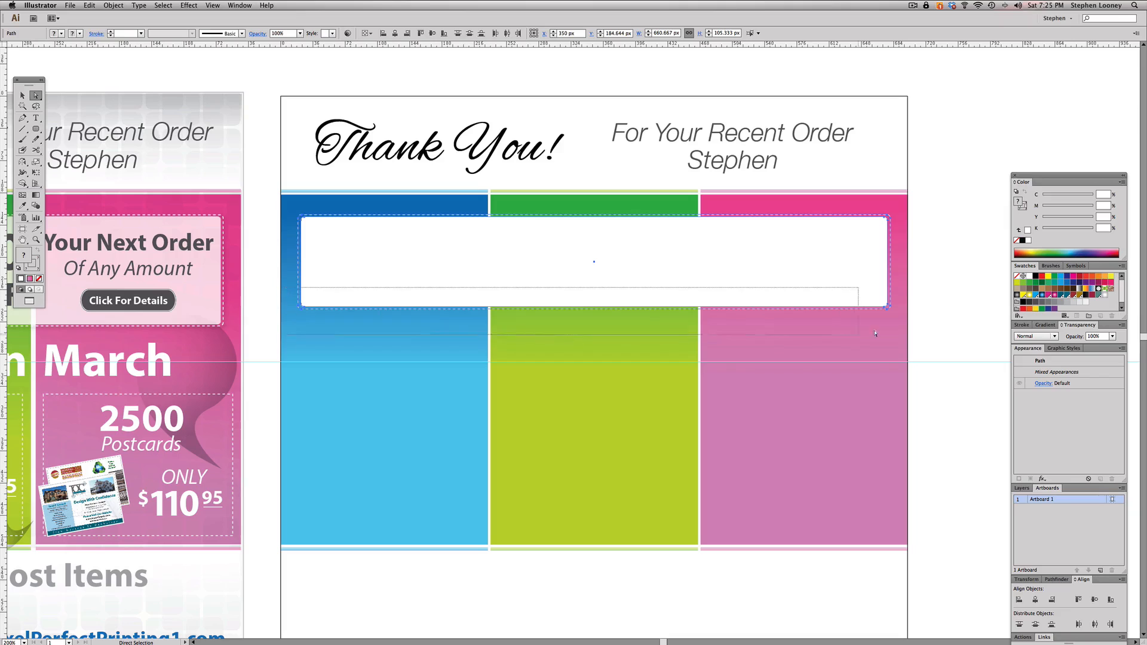
pyautogui.moveTo(875, 333); pyautogui.dragTo(907, 322)
pyautogui.moveTo(376, 305); pyautogui.dragTo(421, 311)
pyautogui.moveTo(256, 284); pyautogui.dragTo(419, 378)
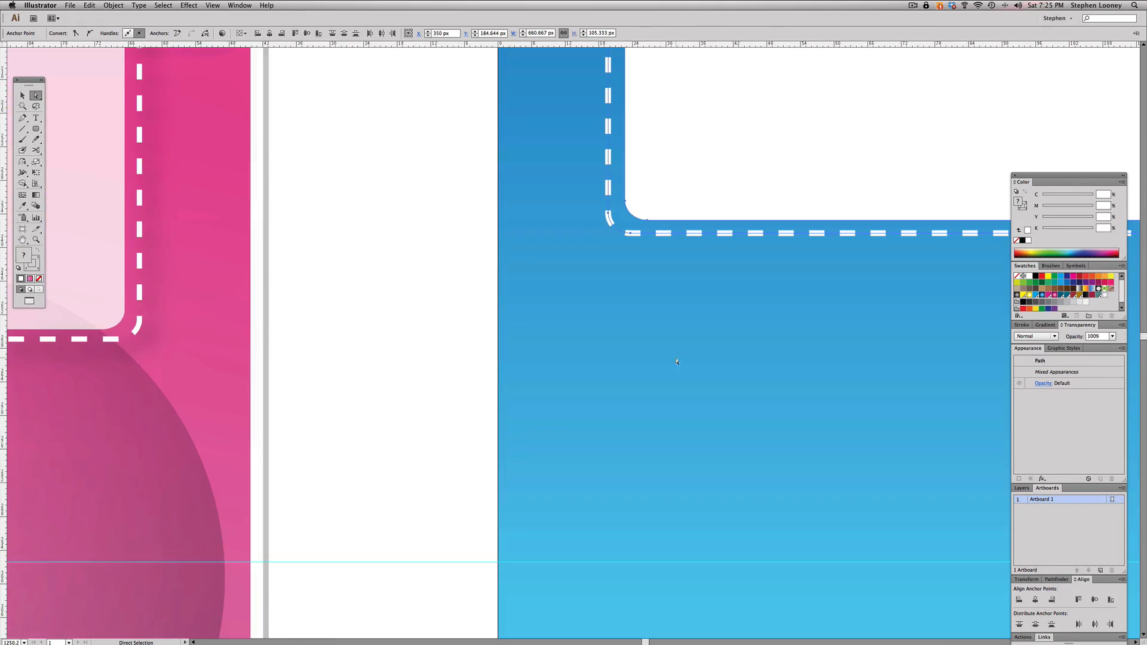
pyautogui.keyDown('alt'); pyautogui.keyDown('super'); pyautogui.click(684, 300); pyautogui.keyUp('super'); pyautogui.keyUp('alt')
pyautogui.keyDown('alt'); pyautogui.keyDown('super'); pyautogui.click(684, 304); pyautogui.keyUp('super'); pyautogui.keyUp('alt')
pyautogui.keyDown('alt'); pyautogui.keyDown('super'); pyautogui.click(637, 322); pyautogui.keyUp('super'); pyautogui.keyUp('alt')
pyautogui.keyDown('alt'); pyautogui.keyDown('super'); pyautogui.click(637, 322); pyautogui.keyUp('super'); pyautogui.keyUp('alt')
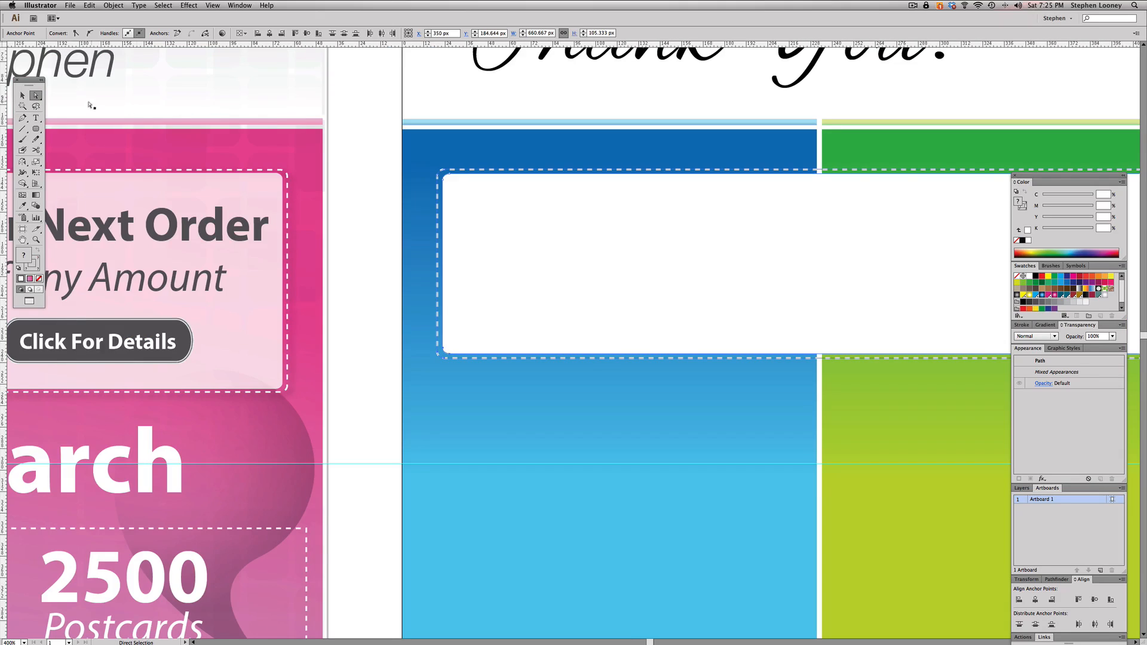
pyautogui.click(345, 323)
# - Pull the bottom corner points of the white box and dashed outline down to a height of about 125 px, matching the flyer's coupon box
pyautogui.keyDown('alt'); pyautogui.keyDown('super'); pyautogui.click(638, 363); pyautogui.keyUp('super'); pyautogui.keyUp('alt')
pyautogui.moveTo(570, 358); pyautogui.dragTo(307, 334)
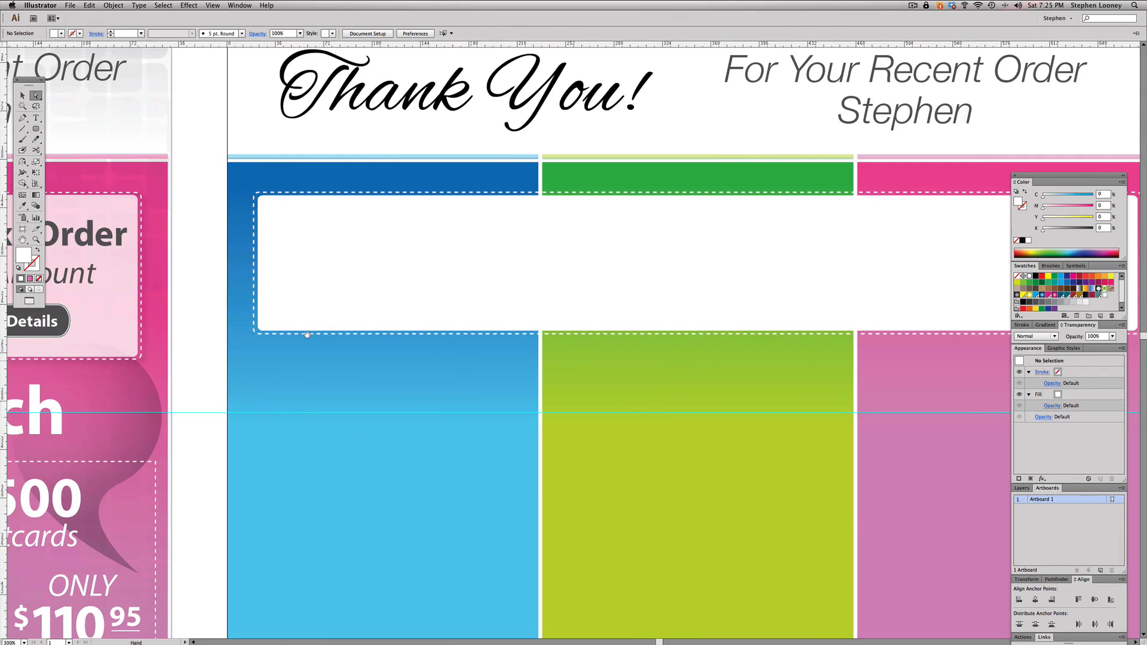
pyautogui.keyDown('alt'); pyautogui.keyDown('super'); pyautogui.click(726, 344); pyautogui.keyUp('super'); pyautogui.keyUp('alt')
pyautogui.moveTo(690, 347); pyautogui.dragTo(748, 337)
pyautogui.moveTo(335, 307); pyautogui.dragTo(961, 332)
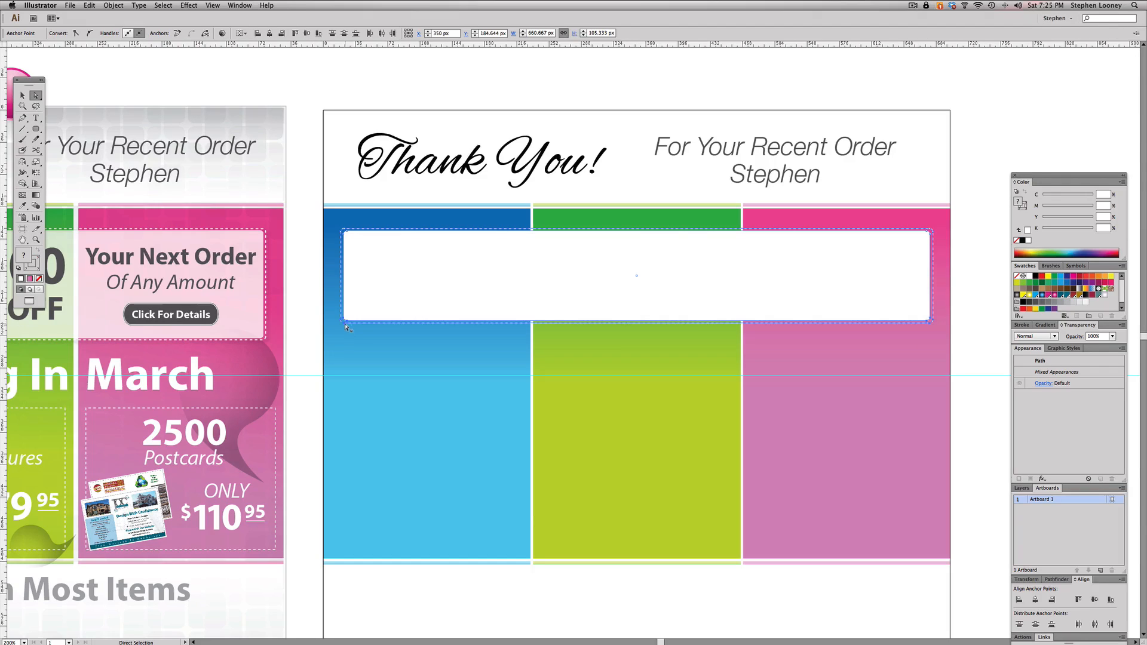
pyautogui.moveTo(298, 279); pyautogui.dragTo(429, 373)
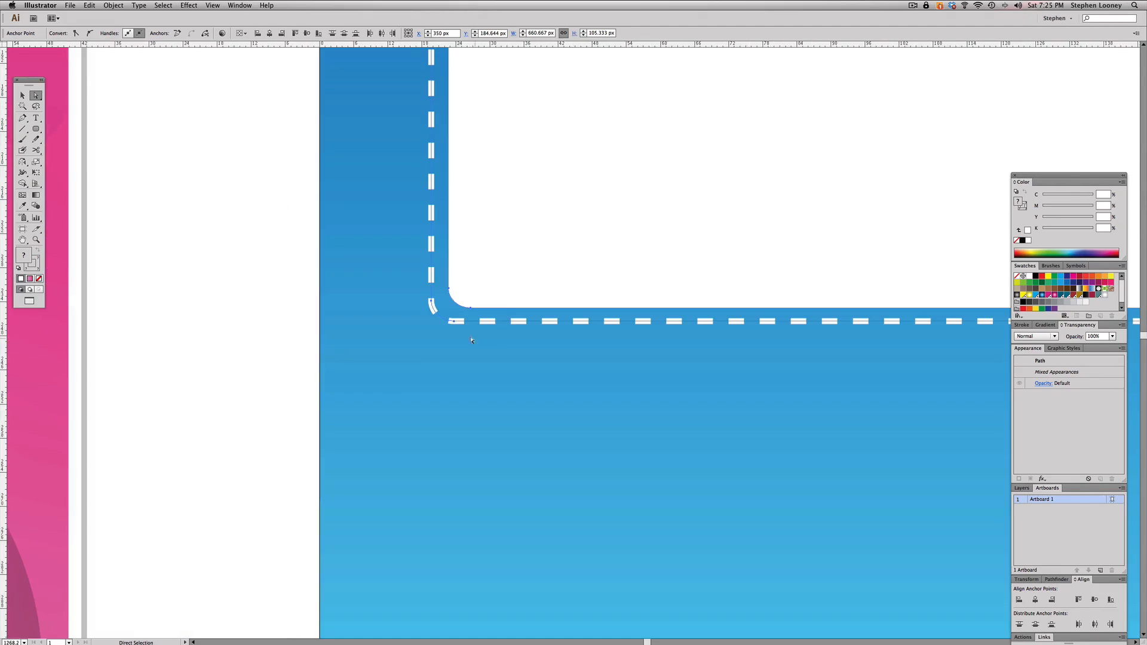
pyautogui.moveTo(683, 353); pyautogui.dragTo(701, 353)
pyautogui.keyDown('alt'); pyautogui.keyDown('super'); pyautogui.click(600, 365); pyautogui.keyUp('super'); pyautogui.keyUp('alt')
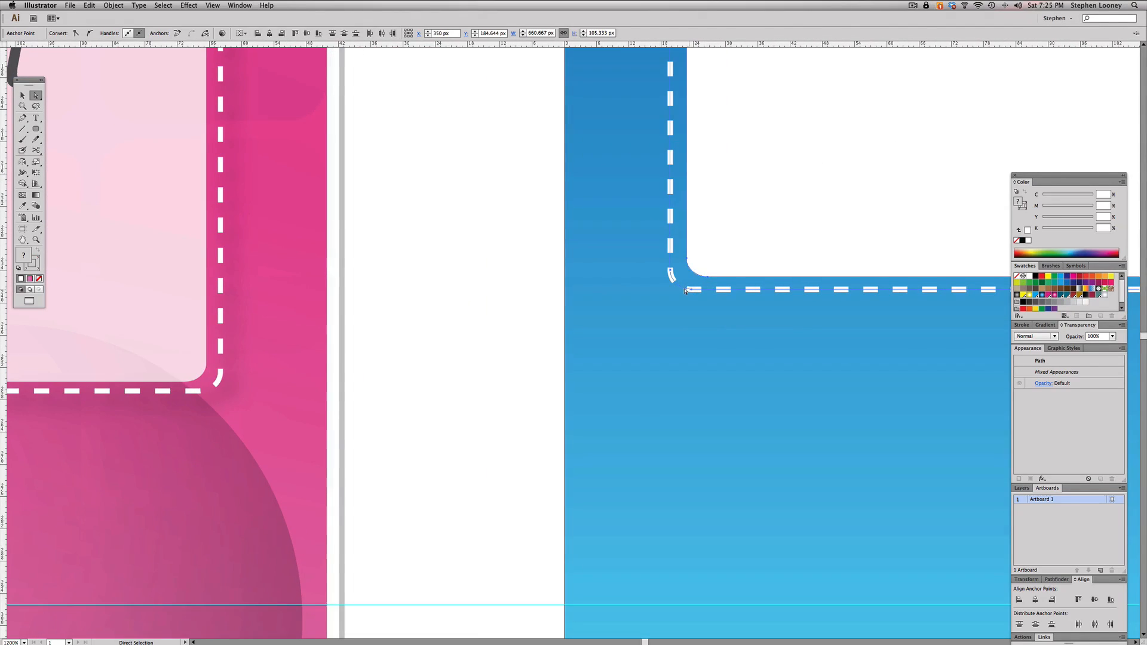
pyautogui.moveTo(692, 291); pyautogui.dragTo(195, 397)
pyautogui.press('super+z')
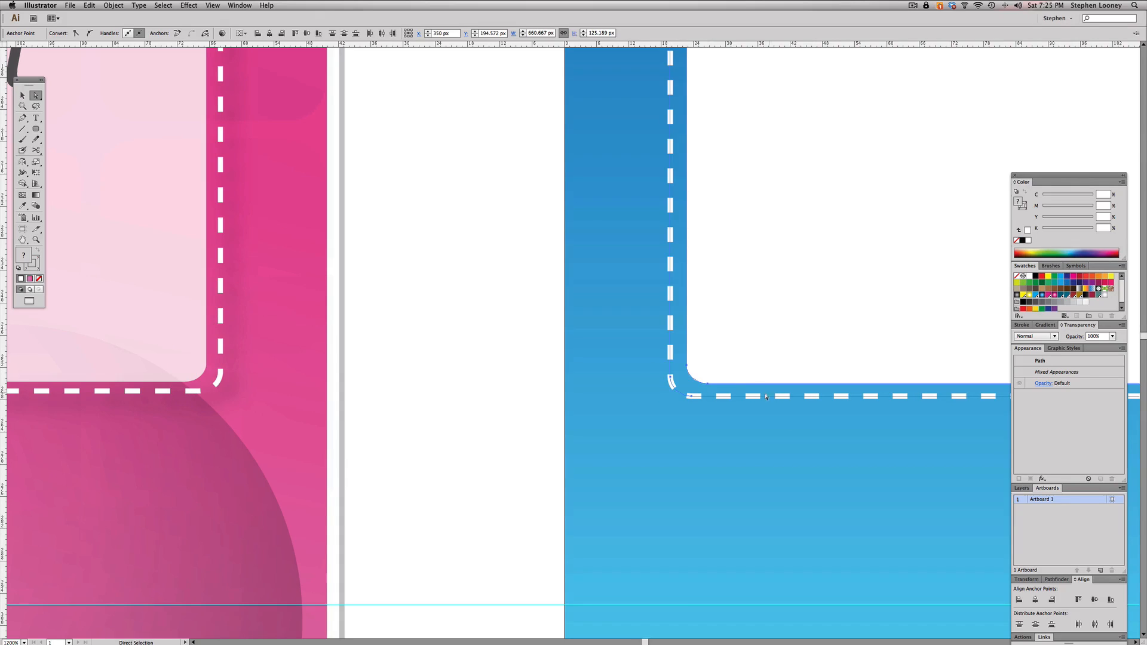
pyautogui.keyDown('alt'); pyautogui.keyDown('super'); pyautogui.click(704, 217); pyautogui.keyUp('super'); pyautogui.keyUp('alt')
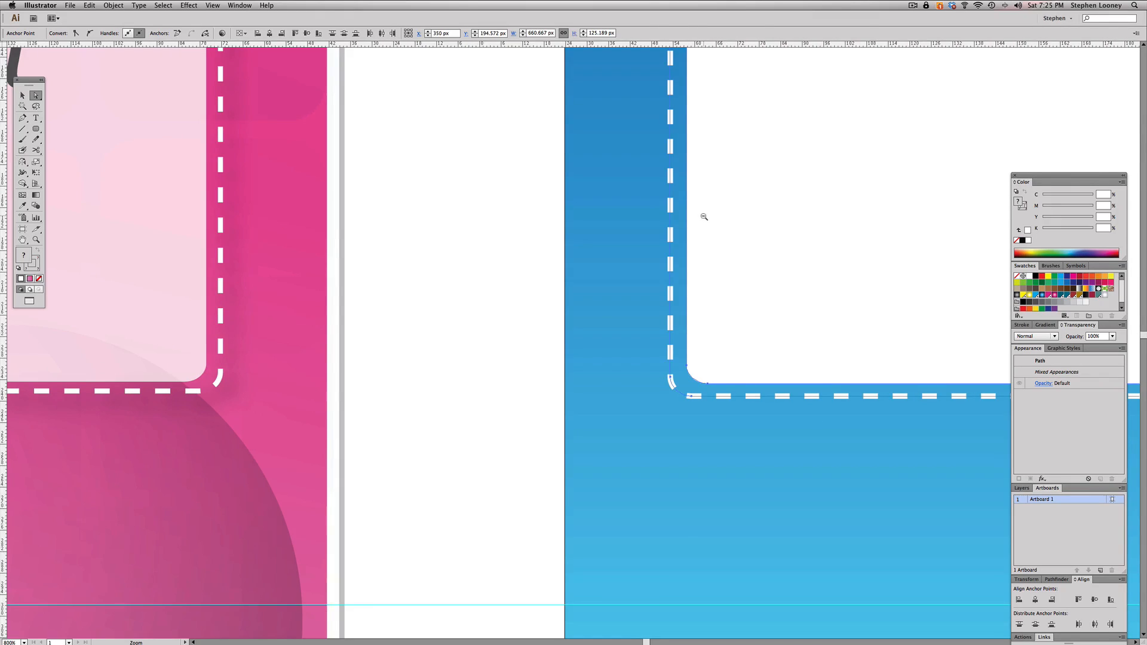
pyautogui.keyDown('alt'); pyautogui.keyDown('super'); pyautogui.click(704, 217); pyautogui.keyUp('super'); pyautogui.keyUp('alt')
pyautogui.keyDown('alt'); pyautogui.keyDown('super'); pyautogui.click(691, 321); pyautogui.keyUp('super'); pyautogui.keyUp('alt')
pyautogui.keyDown('alt'); pyautogui.keyDown('super'); pyautogui.click(690, 321); pyautogui.keyUp('super'); pyautogui.keyUp('alt')
pyautogui.keyDown('alt'); pyautogui.keyDown('super'); pyautogui.click(691, 321); pyautogui.keyUp('super'); pyautogui.keyUp('alt')
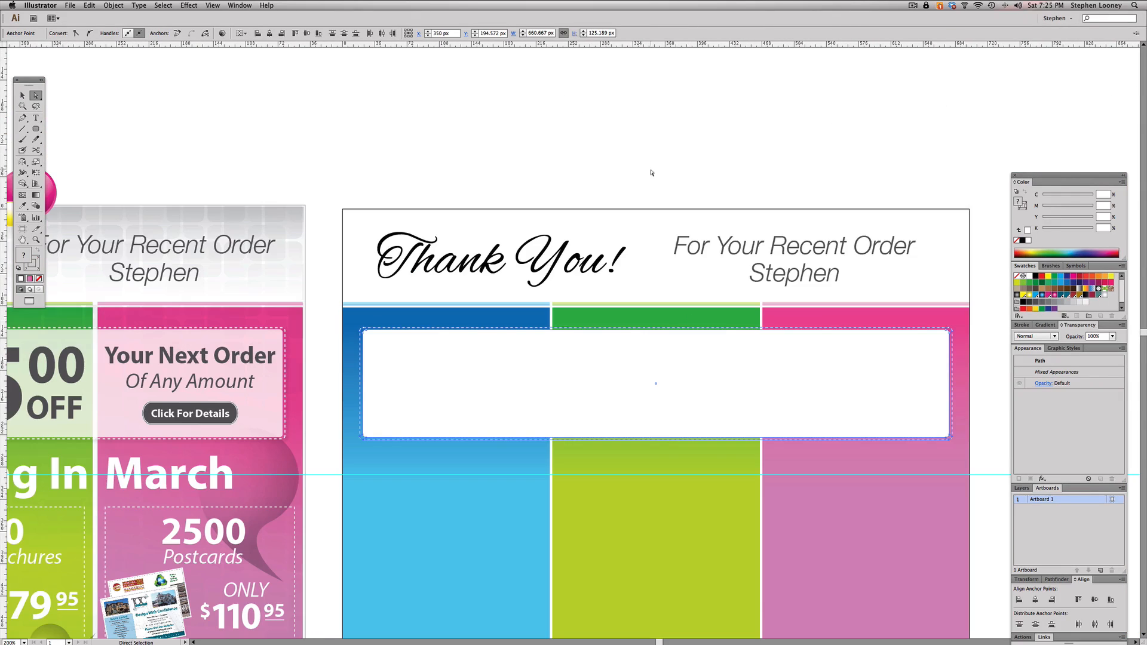
pyautogui.click(652, 173)
pyautogui.click(22, 96)
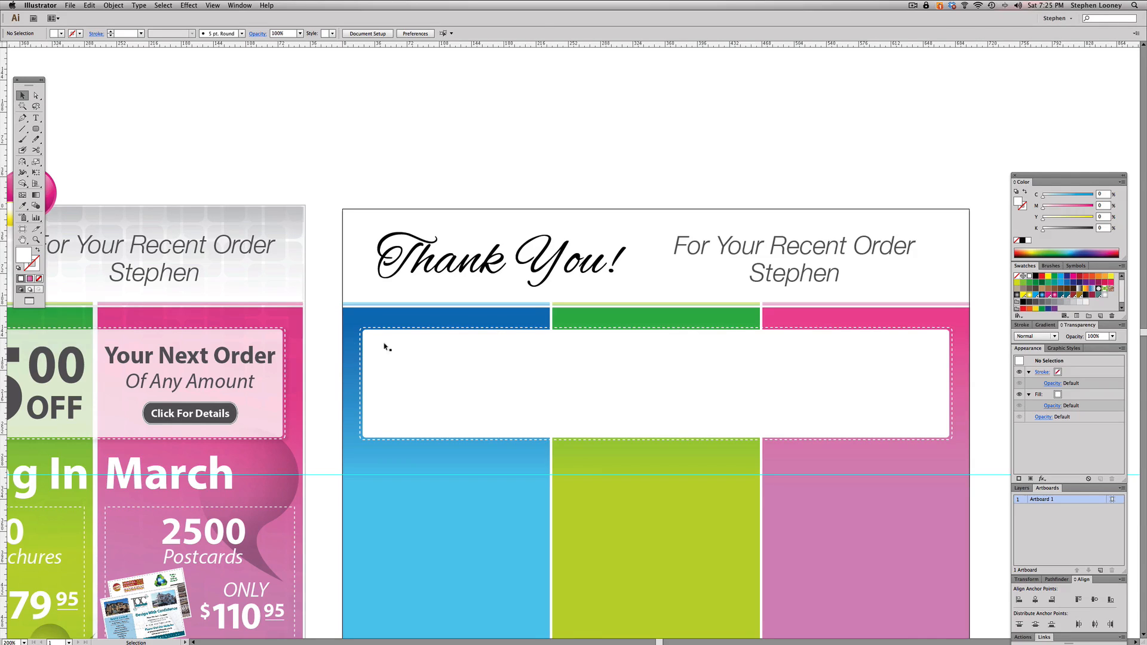
pyautogui.moveTo(456, 354); pyautogui.dragTo(475, 327)
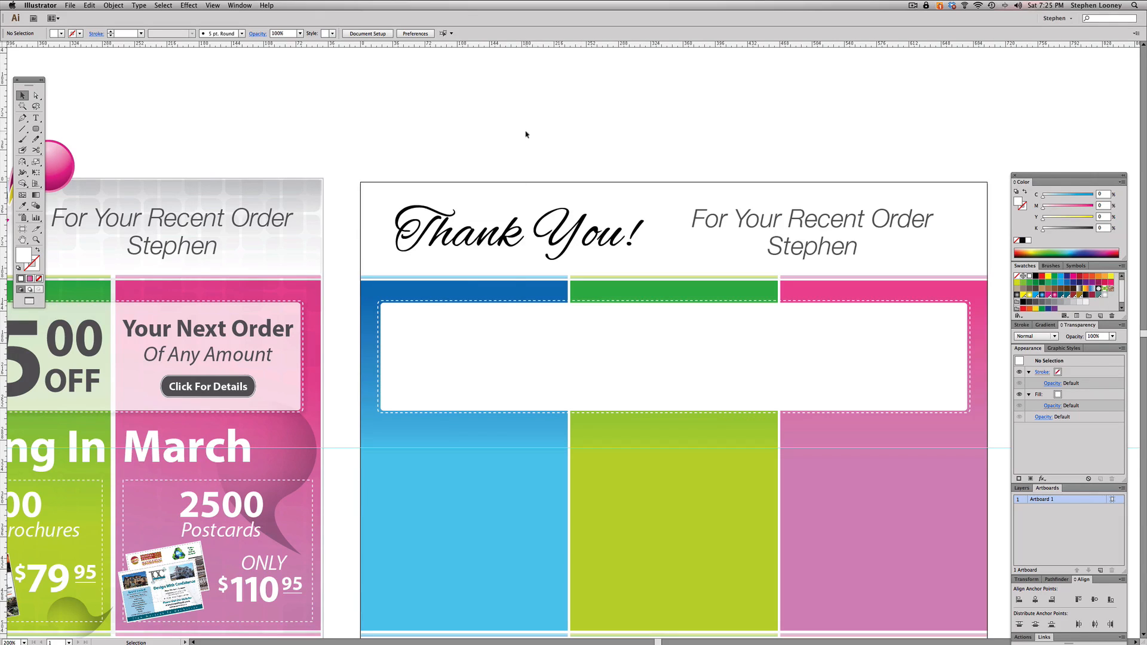
pyautogui.scroll(-1, 537, 304)
pyautogui.scroll(-1, 626, 269)
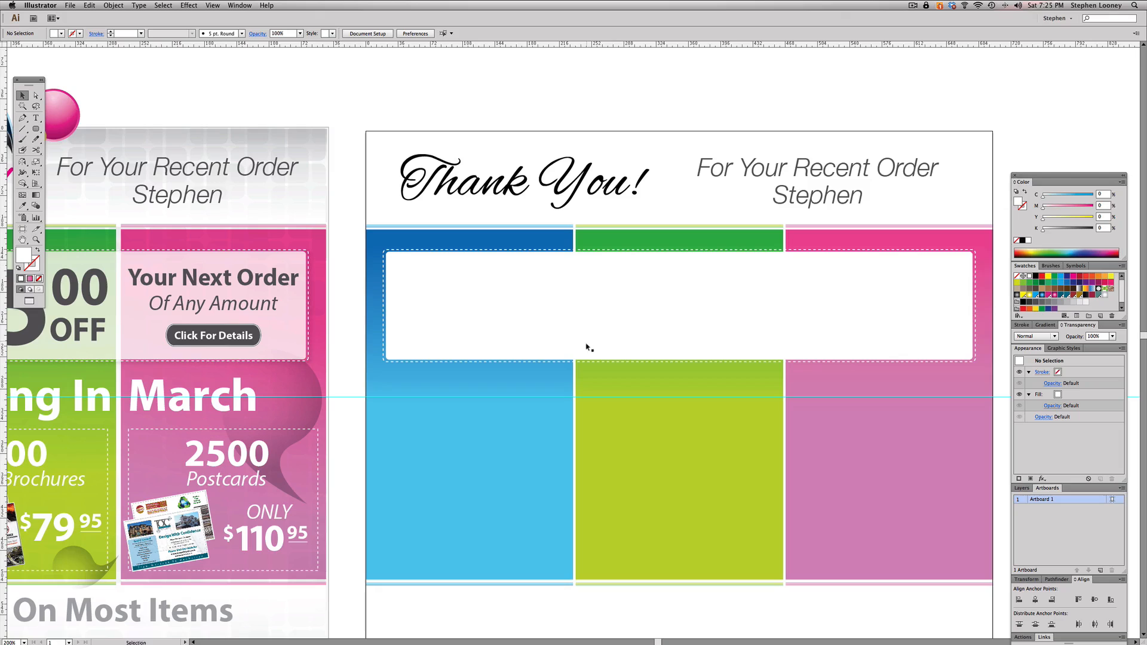
# - Lower the opacity of the white coupon box, trying 50% and settling on 80%
pyautogui.hscroll(-1, 546, 349)
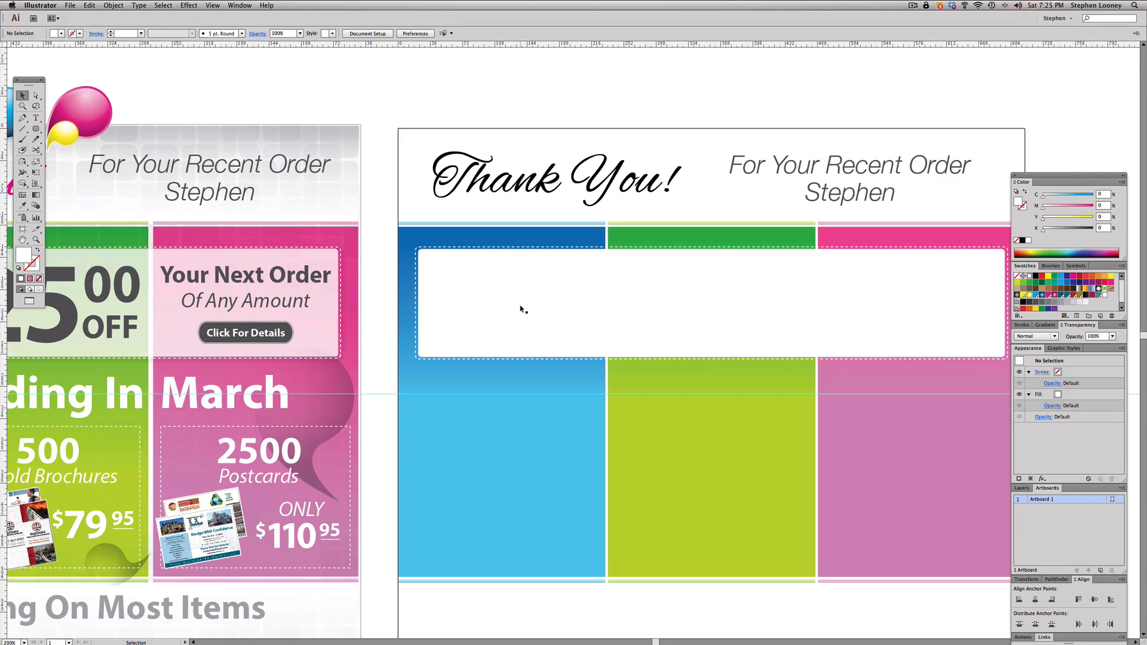
pyautogui.click(559, 307)
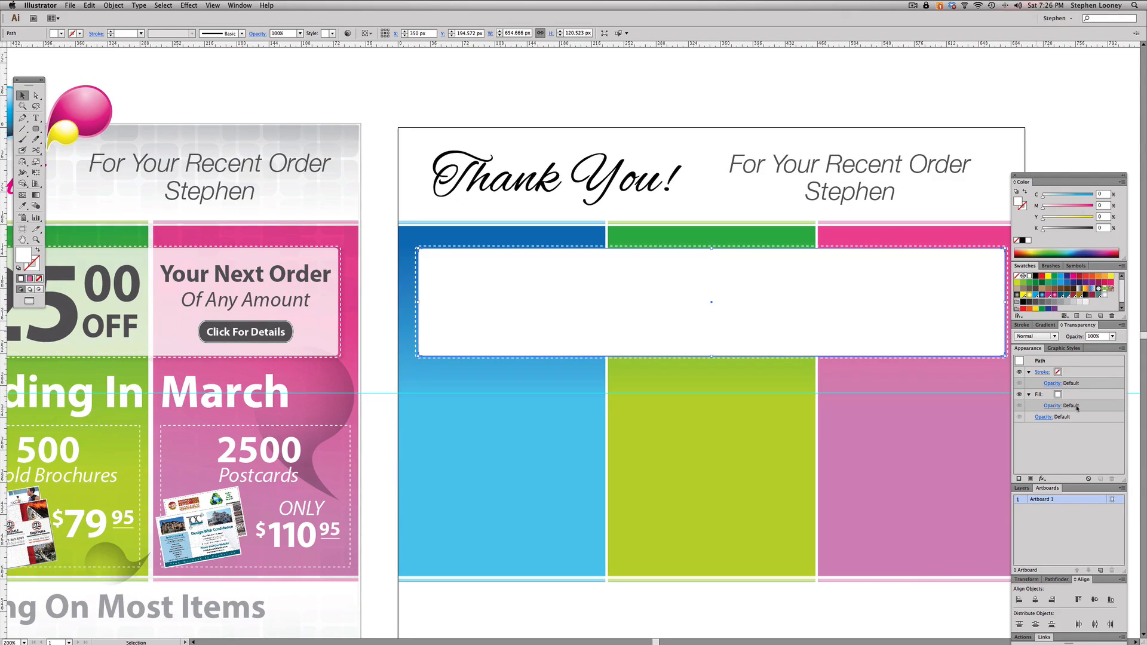
pyautogui.click(1114, 336)
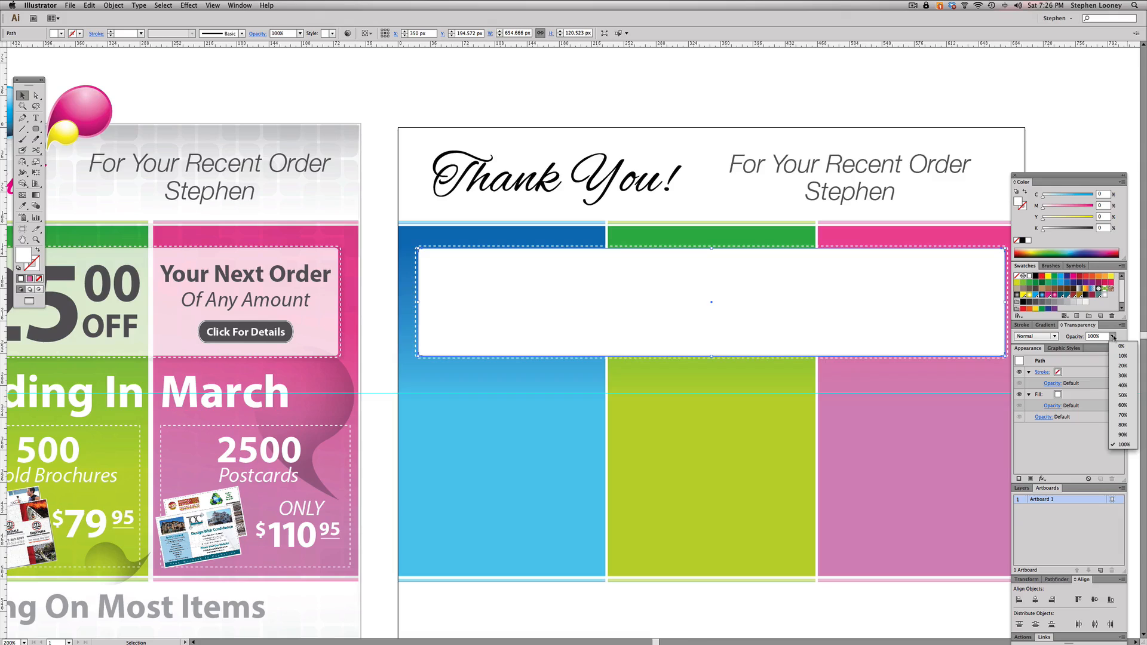
pyautogui.click(1121, 395)
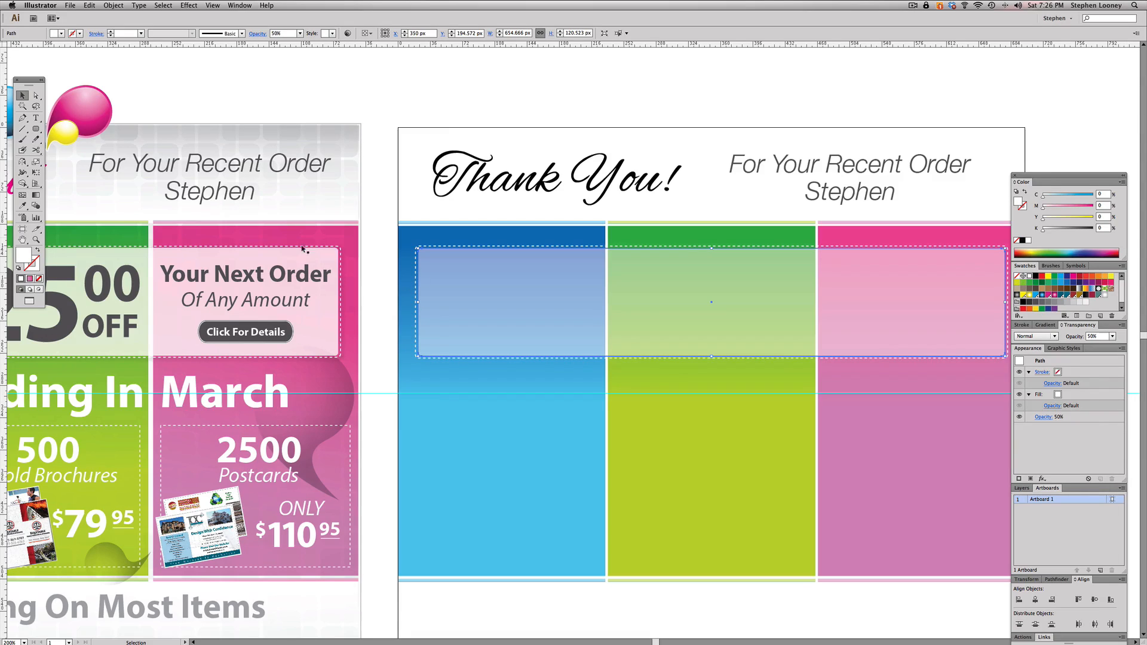
pyautogui.click(323, 312)
pyautogui.click(483, 315)
pyautogui.click(1114, 337)
pyautogui.click(1119, 425)
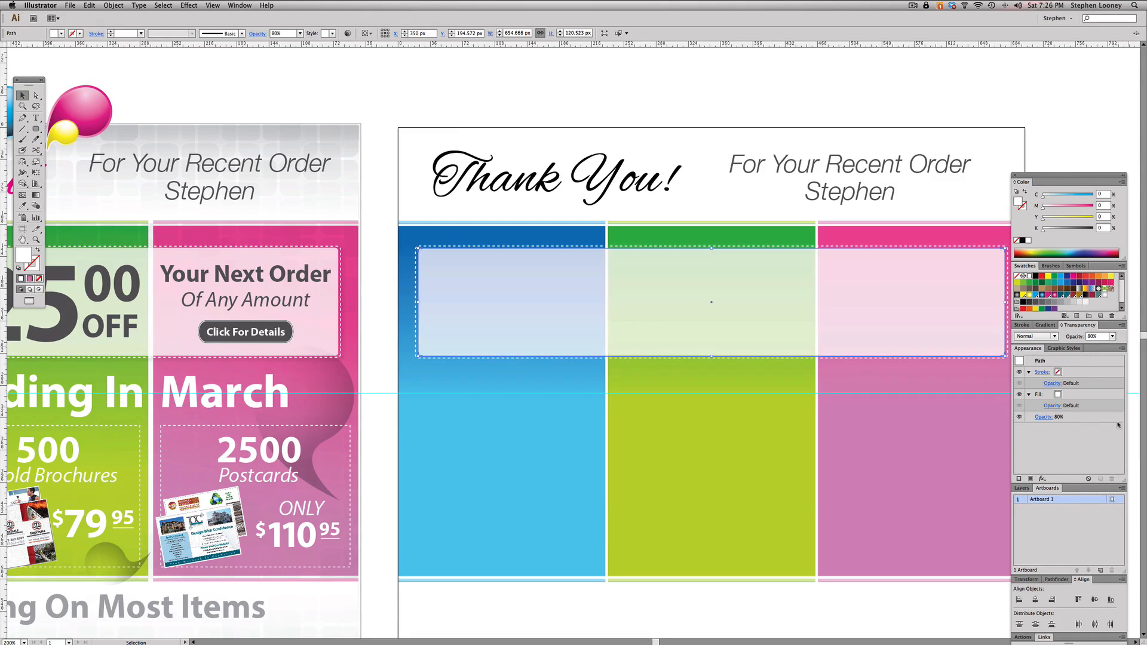
pyautogui.click(801, 67)
pyautogui.hscroll(-2, 641, 305)
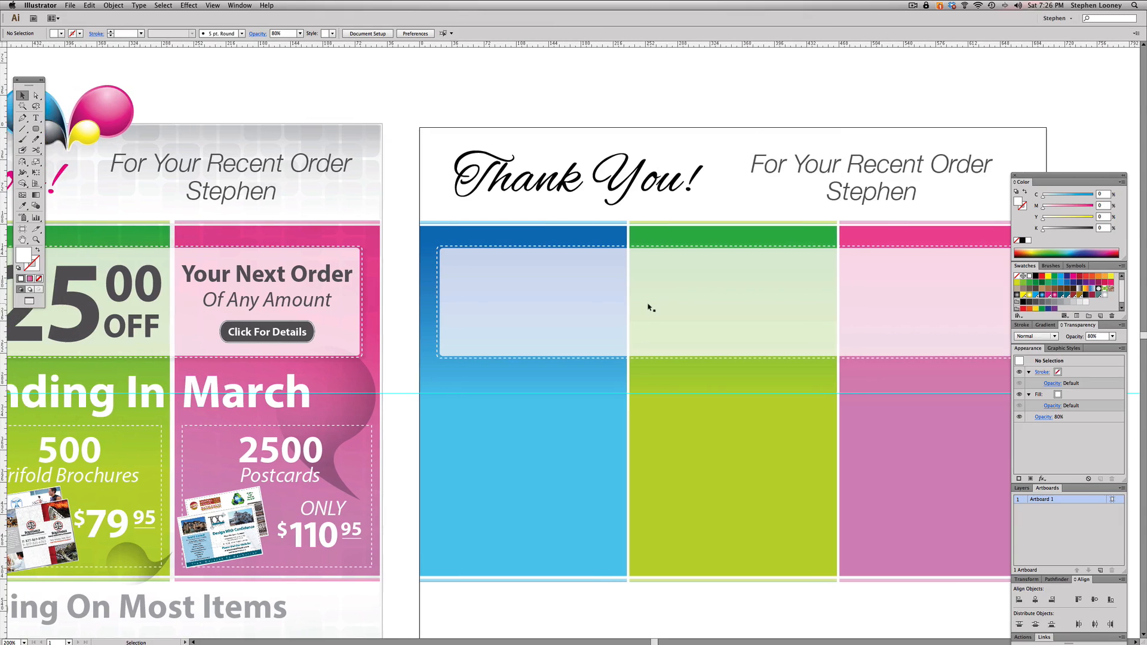
# - Add the text line "Deals Ending In March" on the gradient panels just below the coupon box
pyautogui.scroll(2, 617, 303)
pyautogui.moveTo(577, 281); pyautogui.dragTo(641, 262)
pyautogui.moveTo(632, 319); pyautogui.dragTo(740, 253)
pyautogui.keyDown('alt'); pyautogui.keyDown('super'); pyautogui.click(743, 364); pyautogui.keyUp('super'); pyautogui.keyUp('alt')
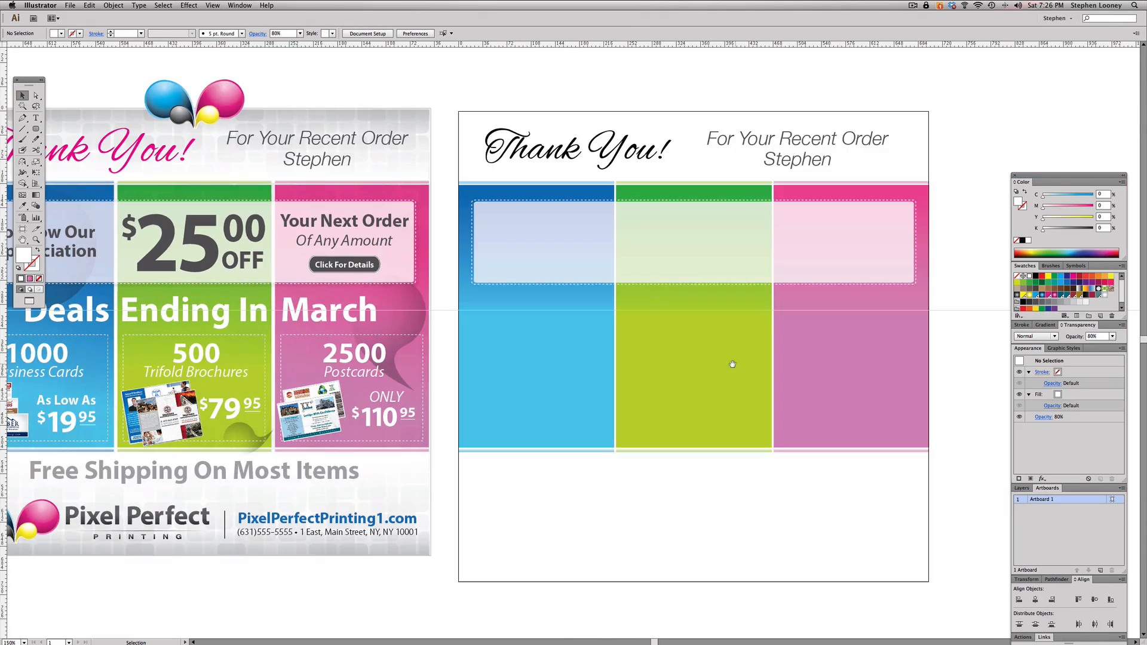
pyautogui.keyDown('alt'); pyautogui.keyDown('super'); pyautogui.click(536, 331); pyautogui.keyUp('super'); pyautogui.keyUp('alt')
pyautogui.moveTo(525, 333); pyautogui.dragTo(497, 337)
pyautogui.click(36, 118)
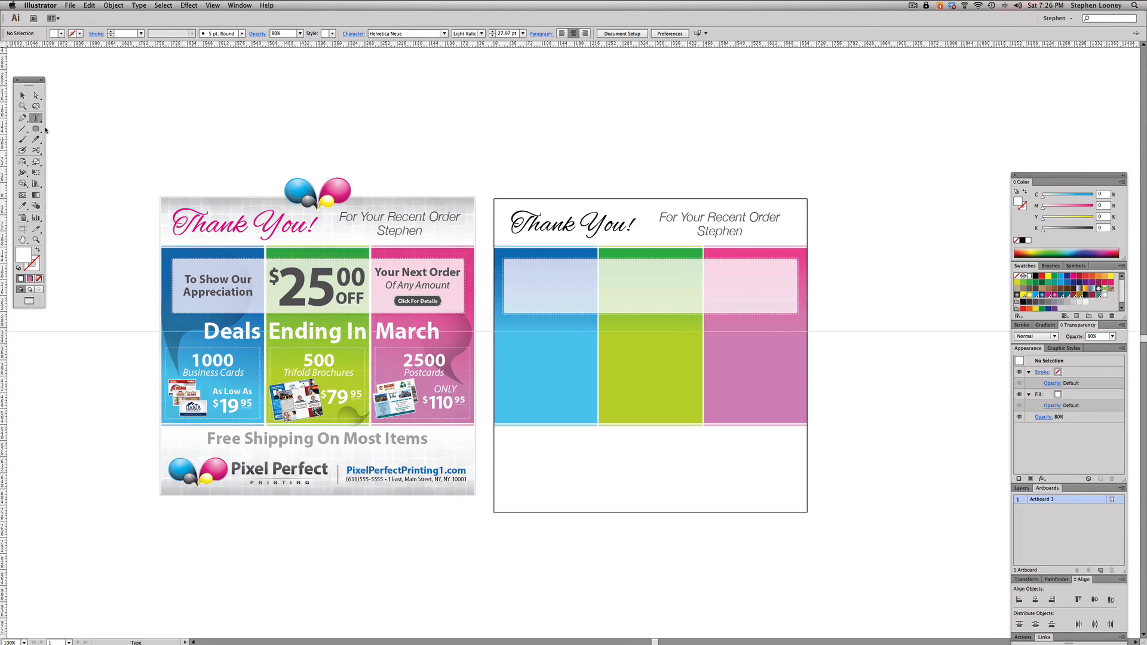
pyautogui.click(544, 340)
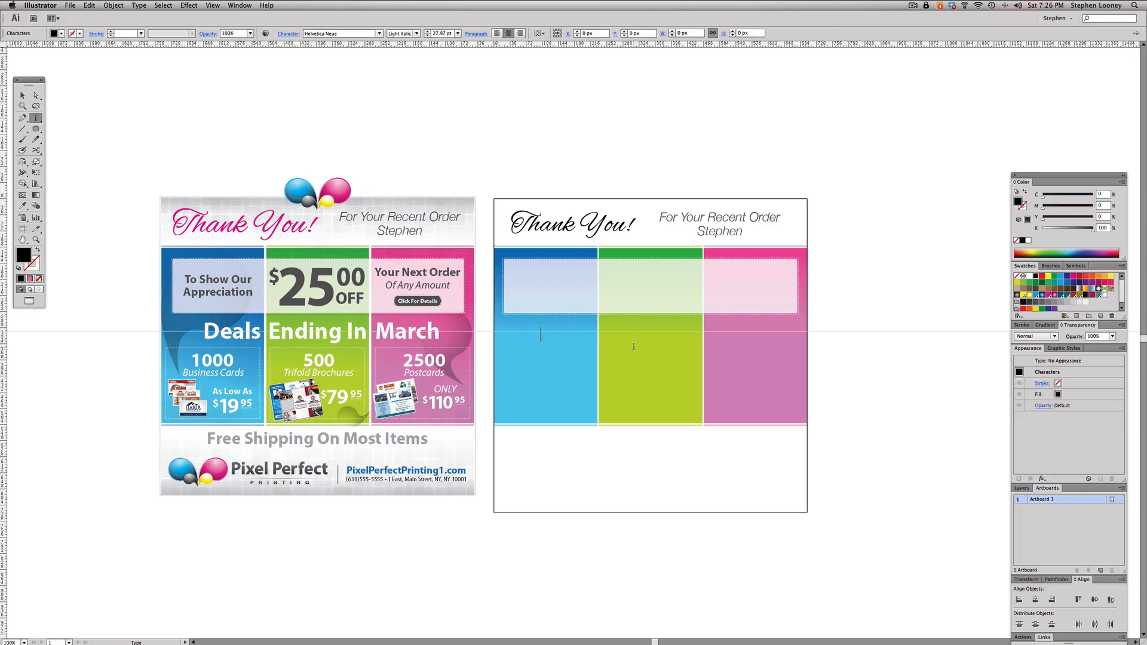
pyautogui.write('Deals Ending')
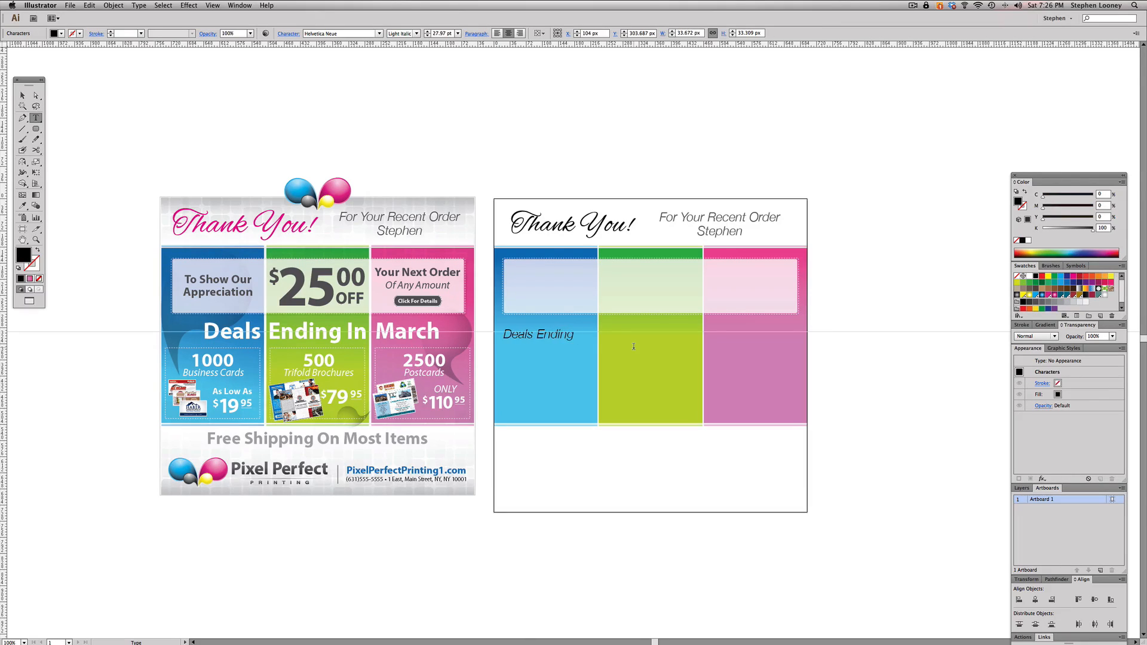
pyautogui.write(' In March')
pyautogui.press('Escape')
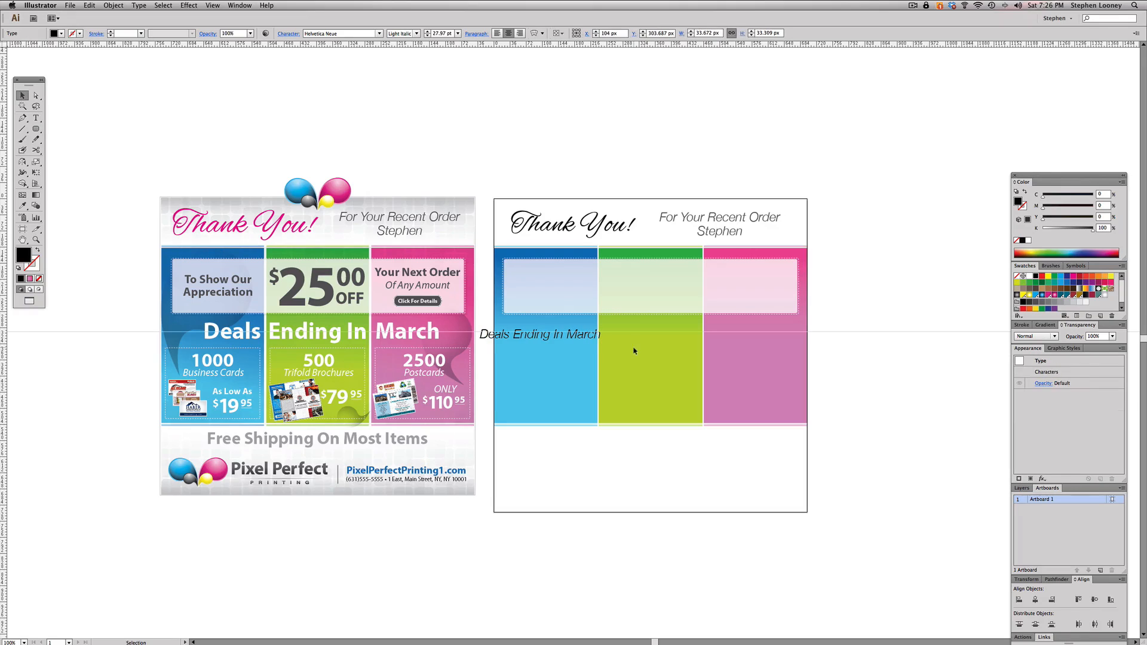
# - Move the "Deals Ending In March" text over the middle panel and format it in Myriad Pro Bold with a white fill
pyautogui.moveTo(190, 140); pyautogui.dragTo(899, 478)
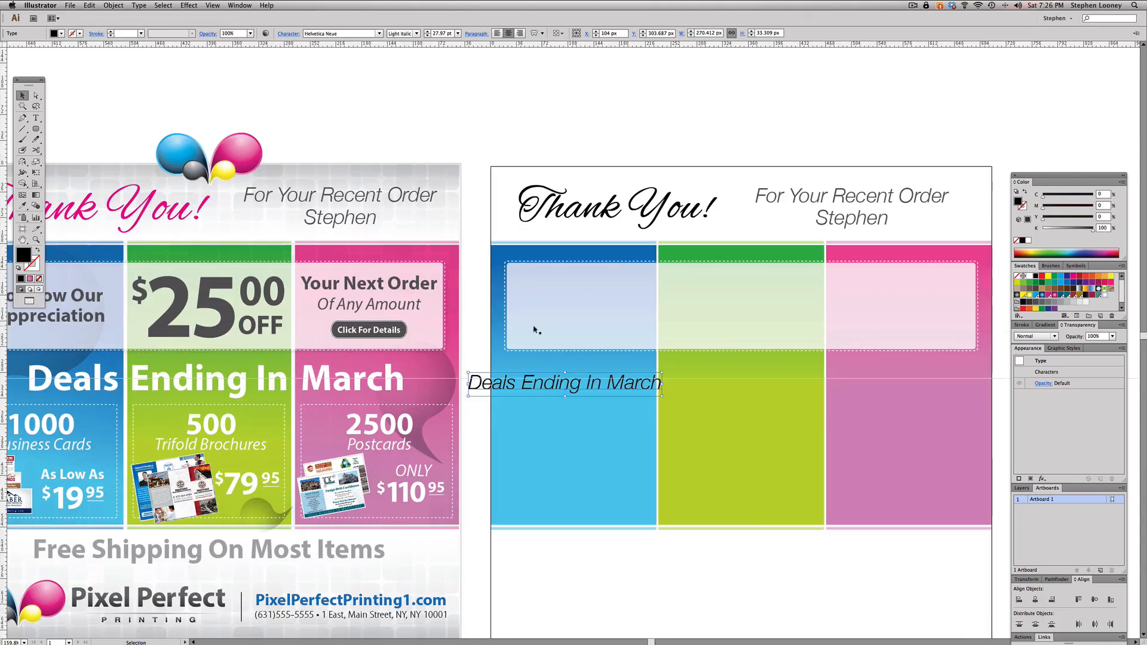
pyautogui.moveTo(490, 383); pyautogui.dragTo(661, 383)
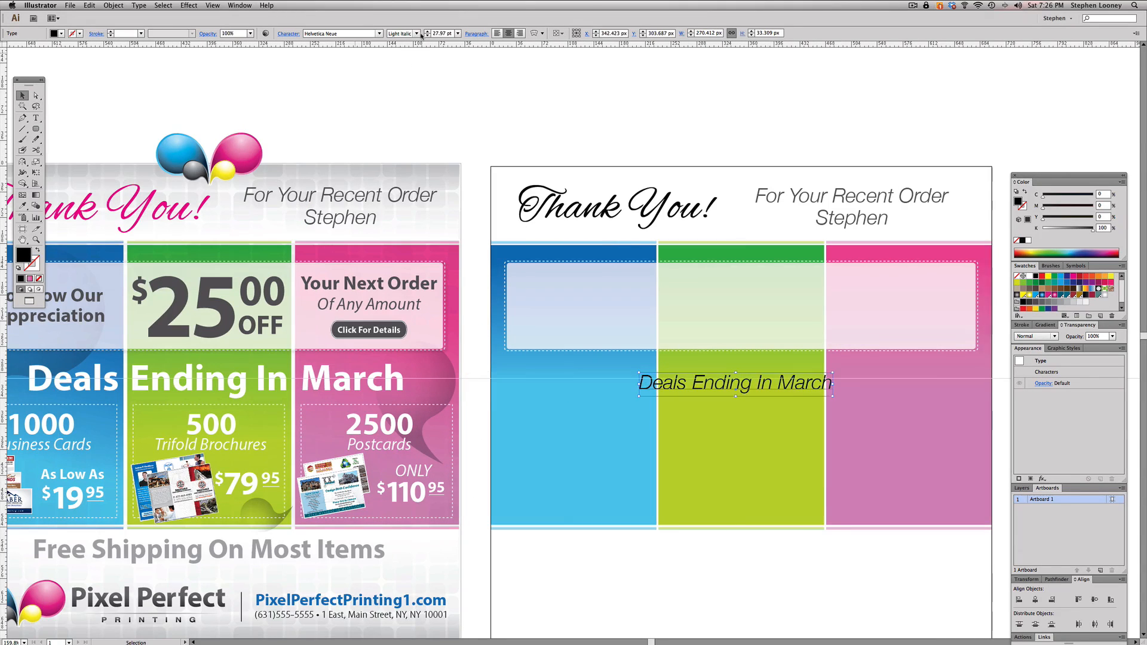
pyautogui.click(338, 34)
pyautogui.write('Myriad Pro')
pyautogui.press('Return')
pyautogui.click(416, 34)
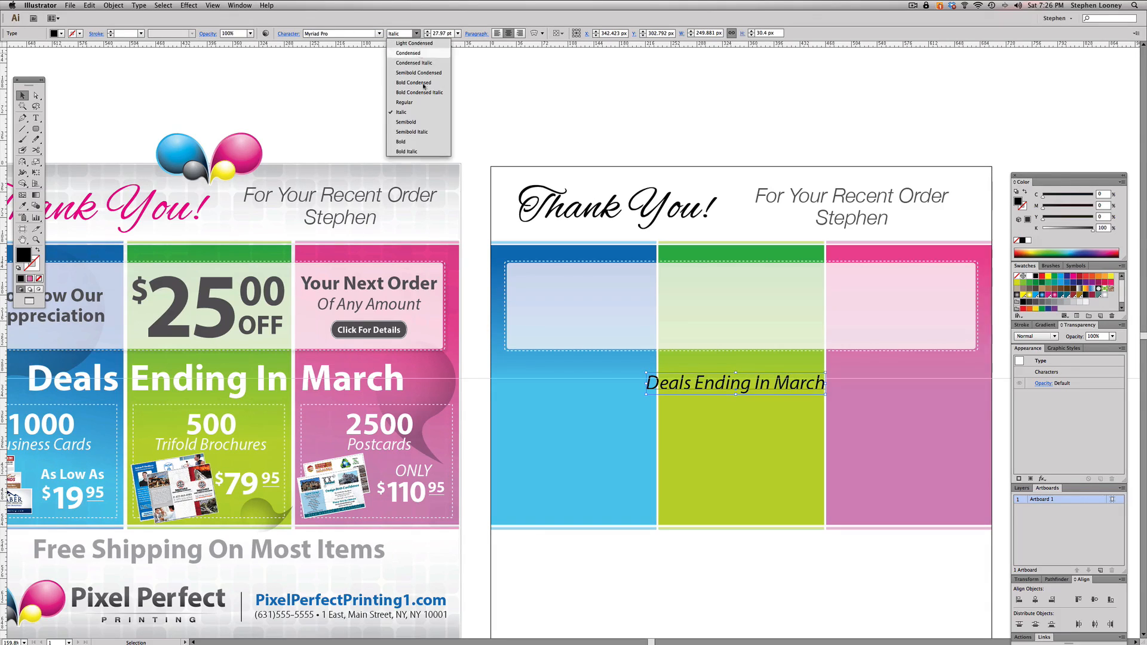
pyautogui.click(418, 134)
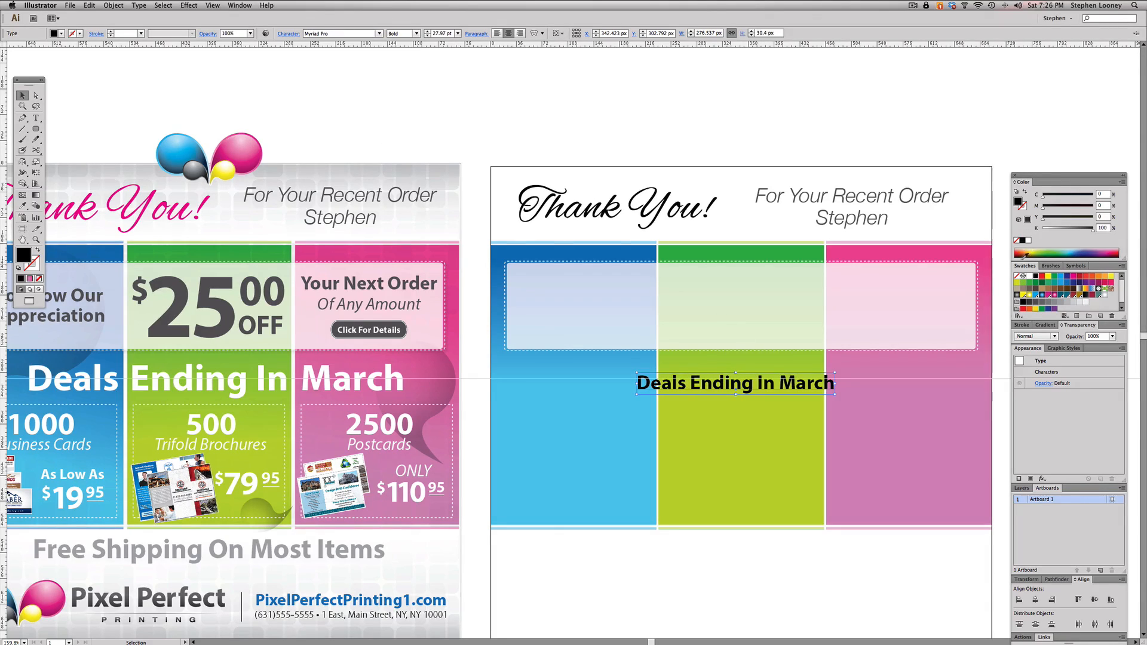
pyautogui.click(1027, 276)
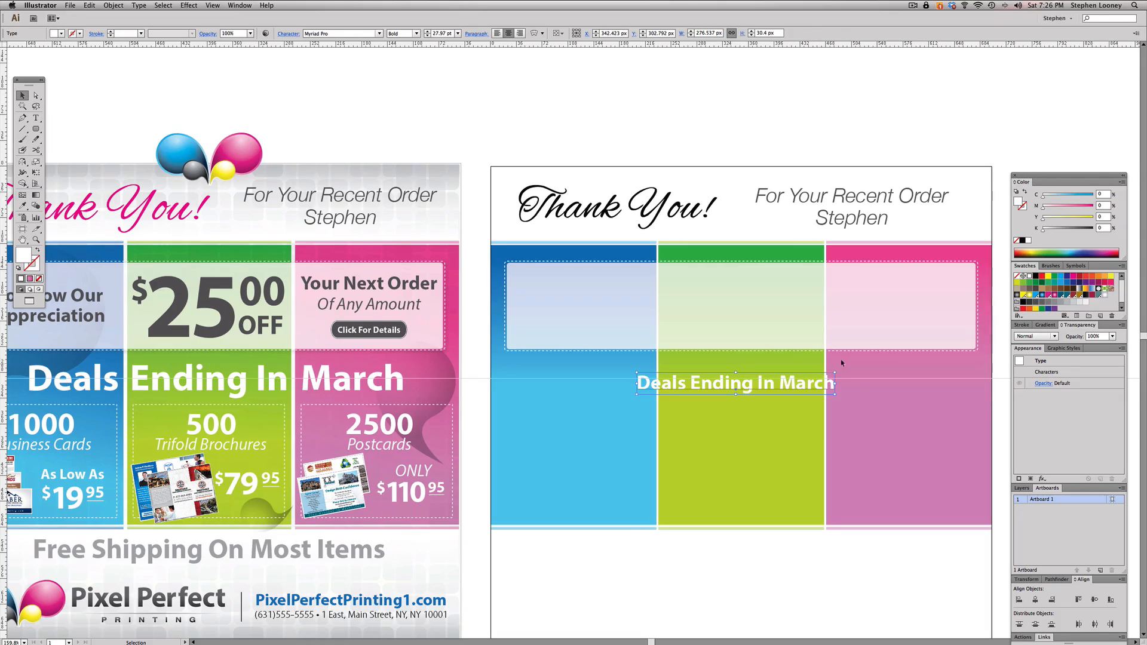
# - Enlarge the "Deals Ending In March" heading to about 51.76 pt and position it across the three panels at about X 358.6, Y 298.4 px
pyautogui.tripleClick(837, 382)
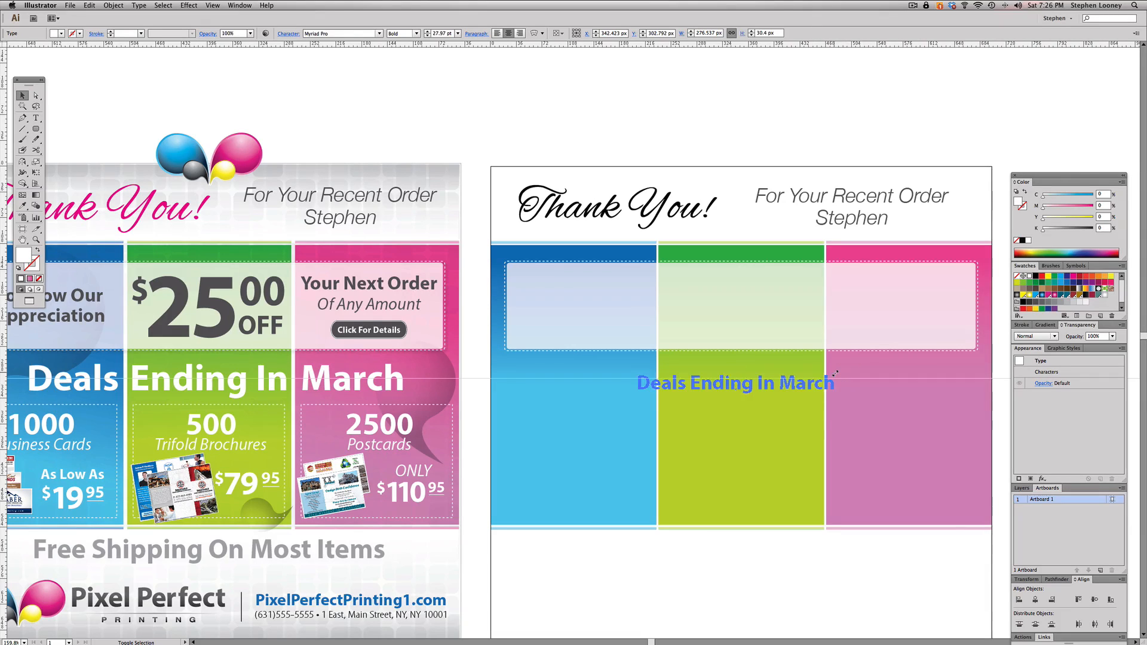
pyautogui.moveTo(840, 373); pyautogui.dragTo(929, 362)
pyautogui.moveTo(804, 389); pyautogui.dragTo(784, 389)
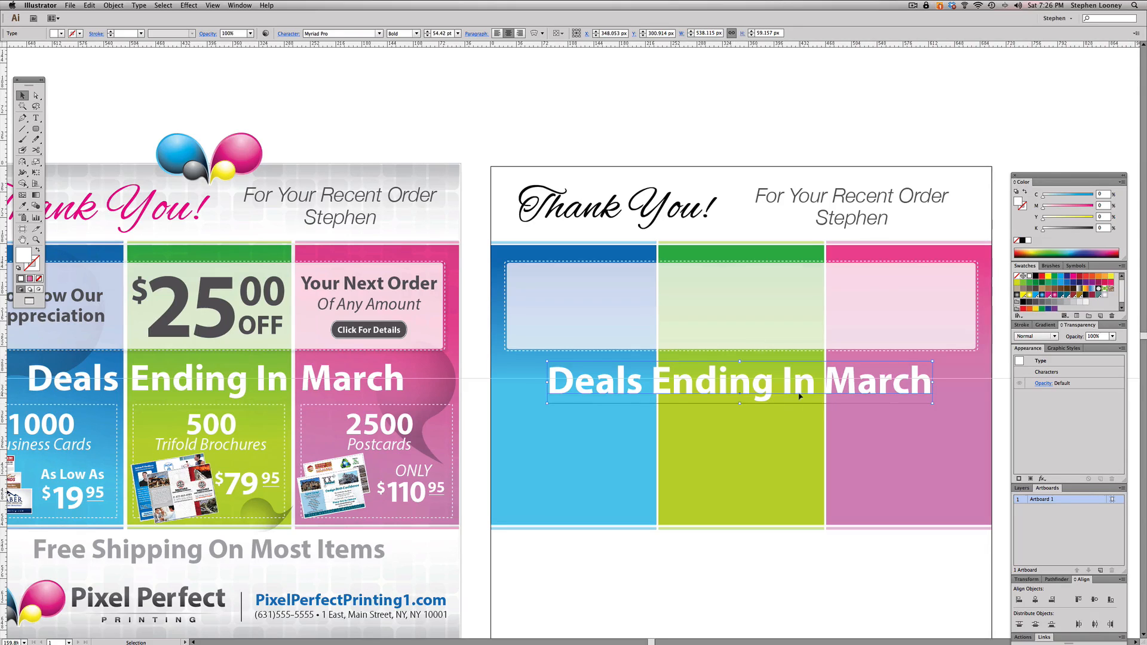
pyautogui.moveTo(783, 389); pyautogui.dragTo(786, 382)
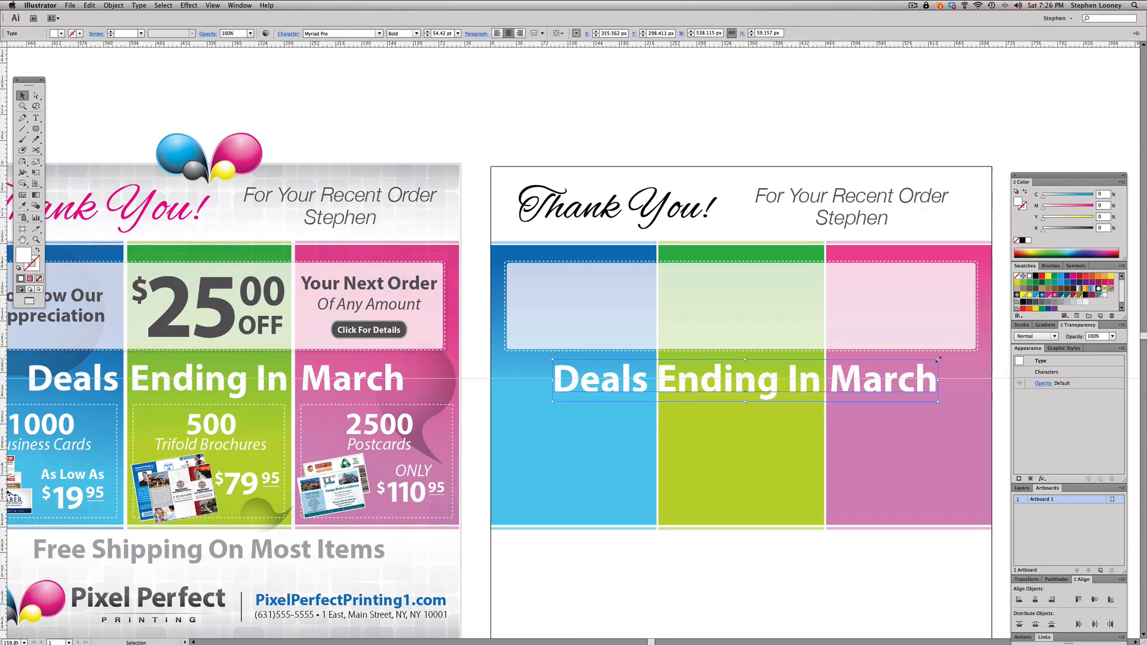
pyautogui.moveTo(938, 360); pyautogui.dragTo(928, 360)
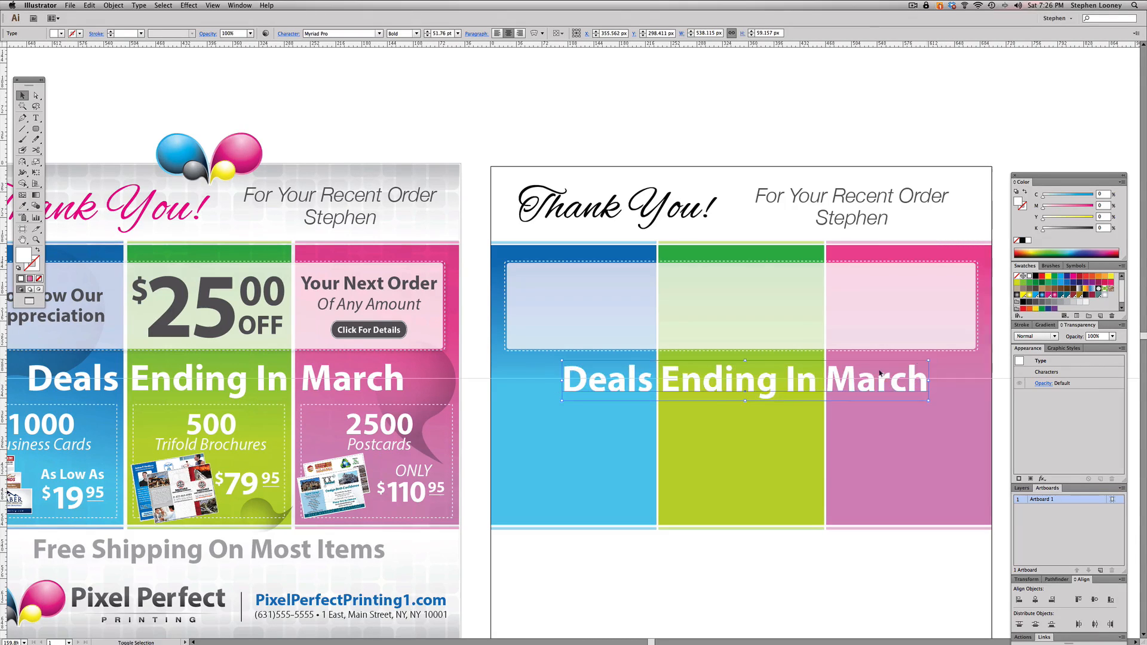
pyautogui.press('Right')
pyautogui.press('Right')
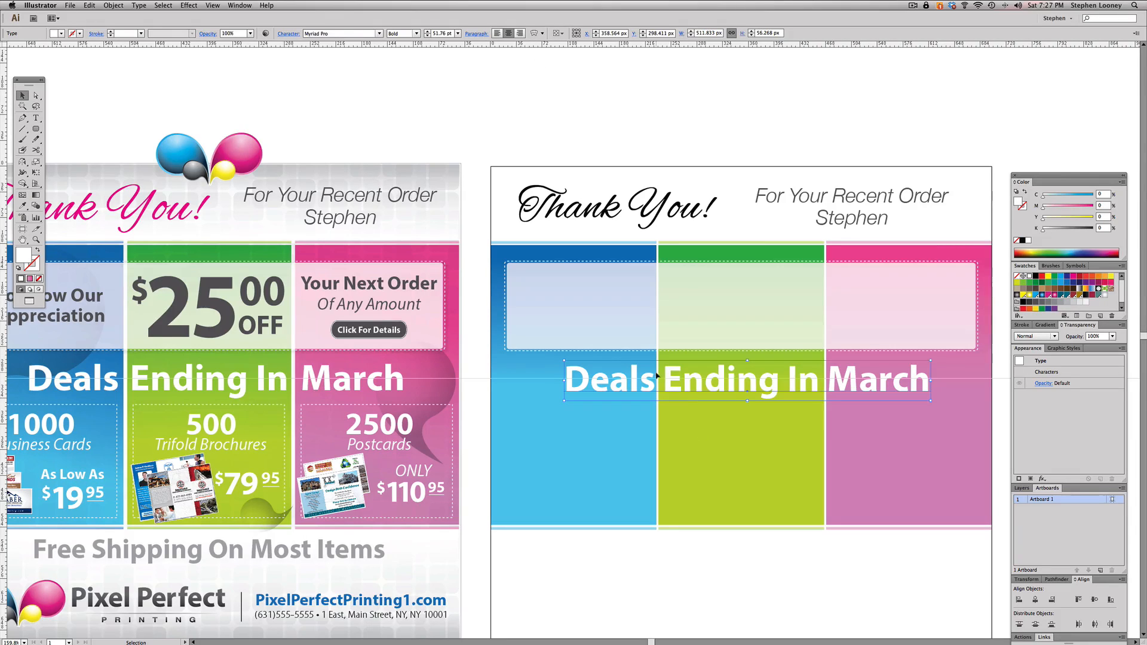
# - Widen the kerning between "Deals" and "Ending" around the panel divider, and shift the heading left to about X 354.2 px
pyautogui.doubleClick(656, 376)
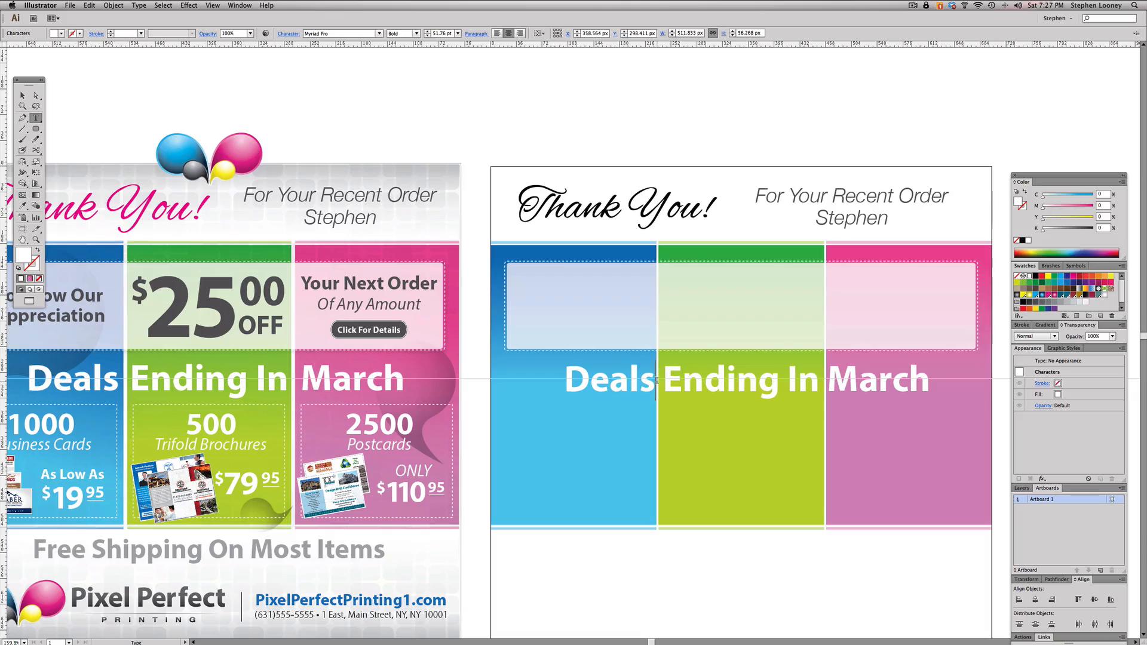
pyautogui.hotkey('alt', 'Right')
pyautogui.hotkey('alt', 'Right')
pyautogui.hotkey('alt', 'Right')
pyautogui.hotkey('alt', 'Right')
pyautogui.hotkey('alt', 'Right')
pyautogui.hotkey('alt', 'Right')
pyautogui.hotkey('alt', 'Right')
pyautogui.hotkey('alt', 'Right')
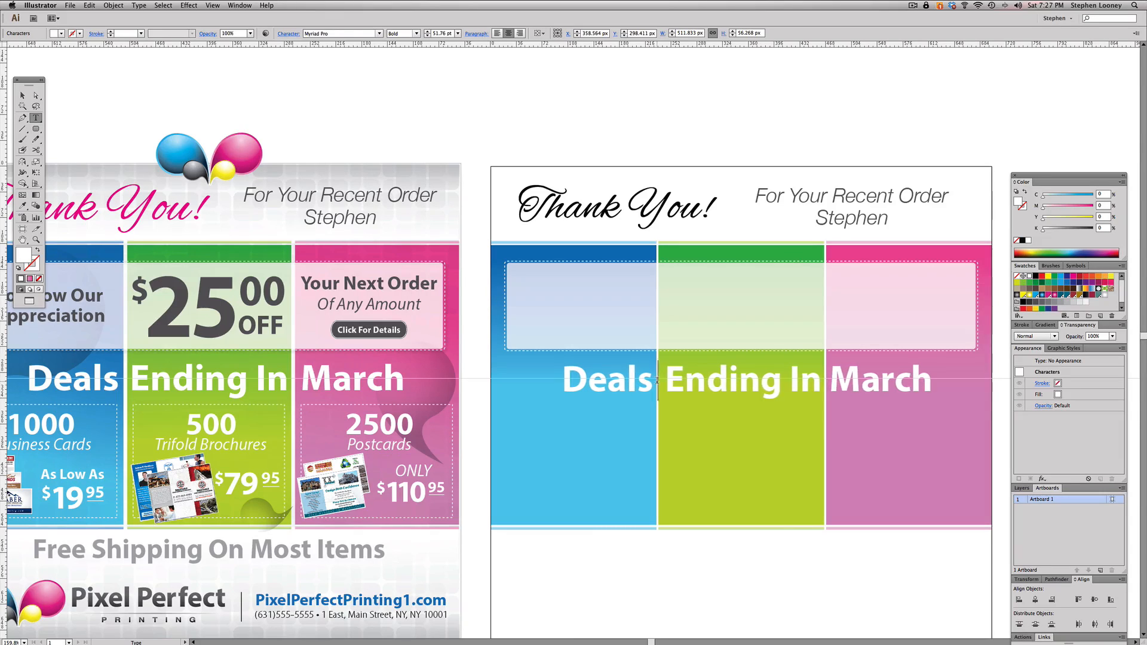
pyautogui.hotkey('alt', 'Right')
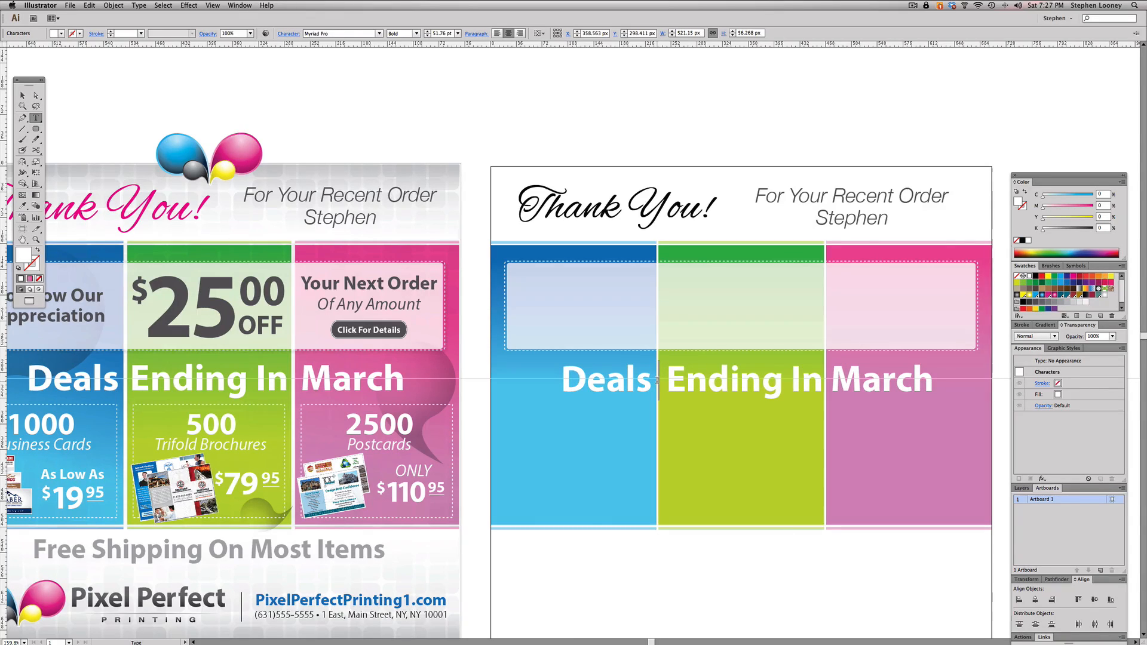
pyautogui.press('Escape')
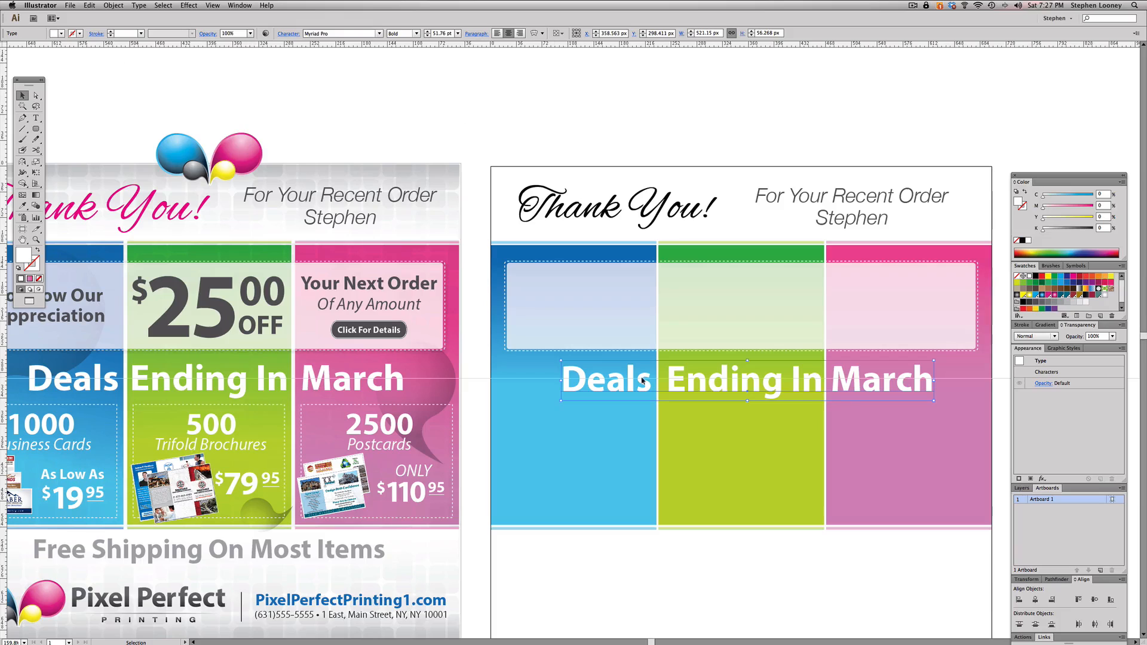
pyautogui.moveTo(692, 380); pyautogui.dragTo(689, 380)
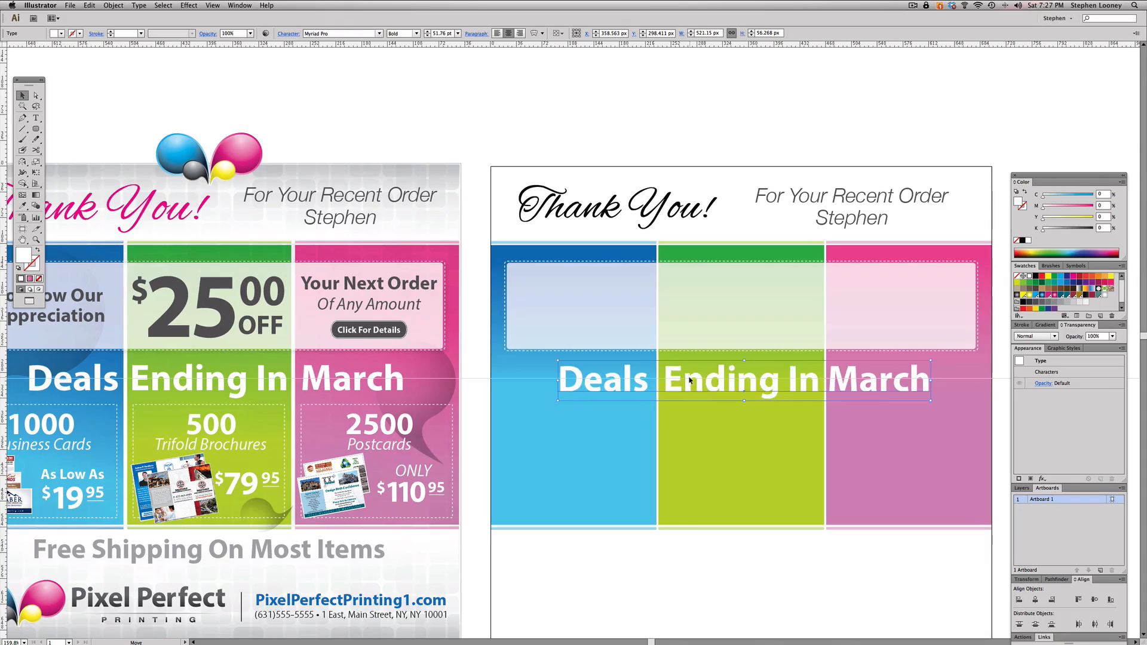
# - Widen the kerning before "March" to clear the second panel divider, and nudge the heading right to about X 357.2 px
pyautogui.doubleClick(829, 384)
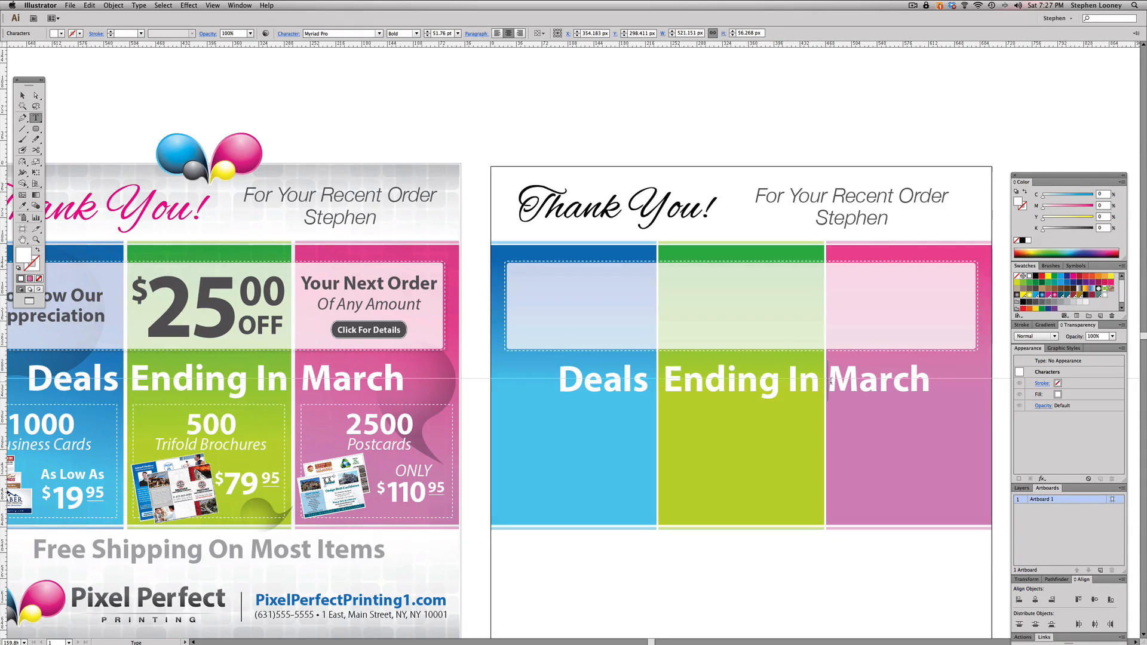
pyautogui.hotkey('alt', 'Right')
pyautogui.hotkey('alt', 'Right')
pyautogui.hotkey('alt', 'Right')
pyautogui.hotkey('alt', 'Right')
pyautogui.hotkey('alt', 'Right')
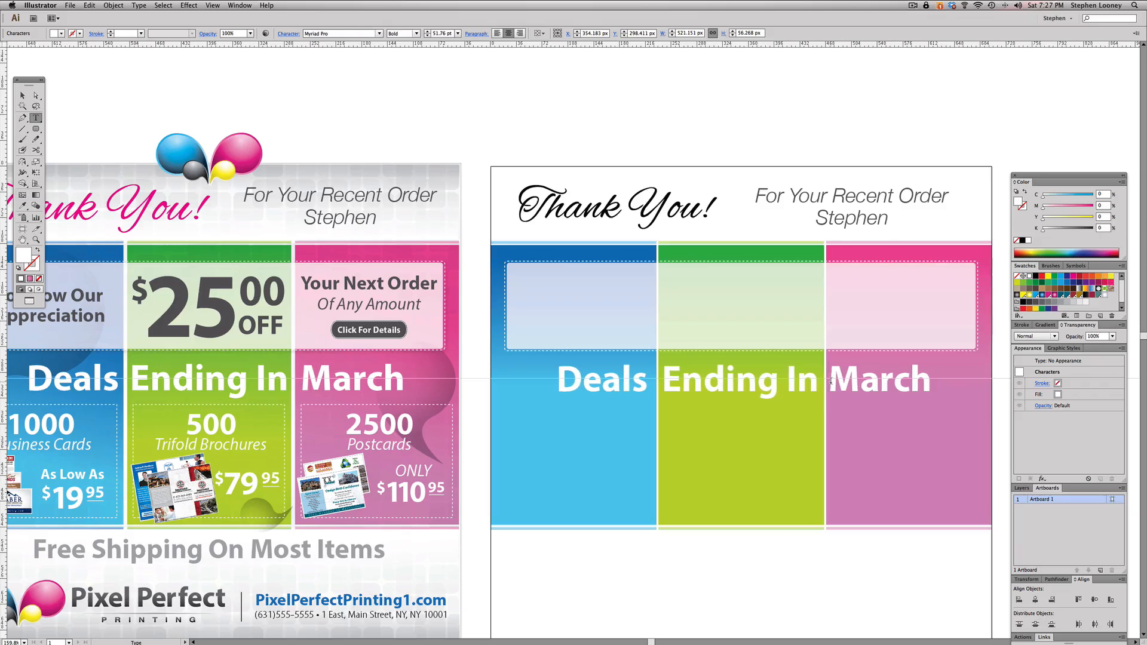
pyautogui.press('Escape')
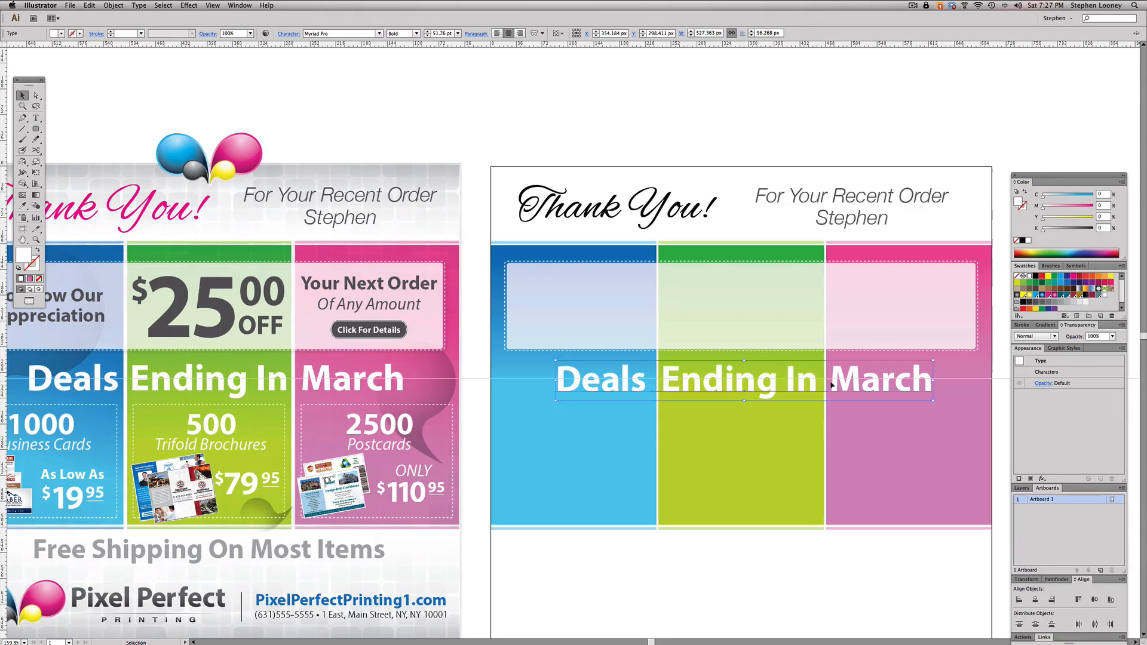
pyautogui.press('Right')
pyautogui.press('Right')
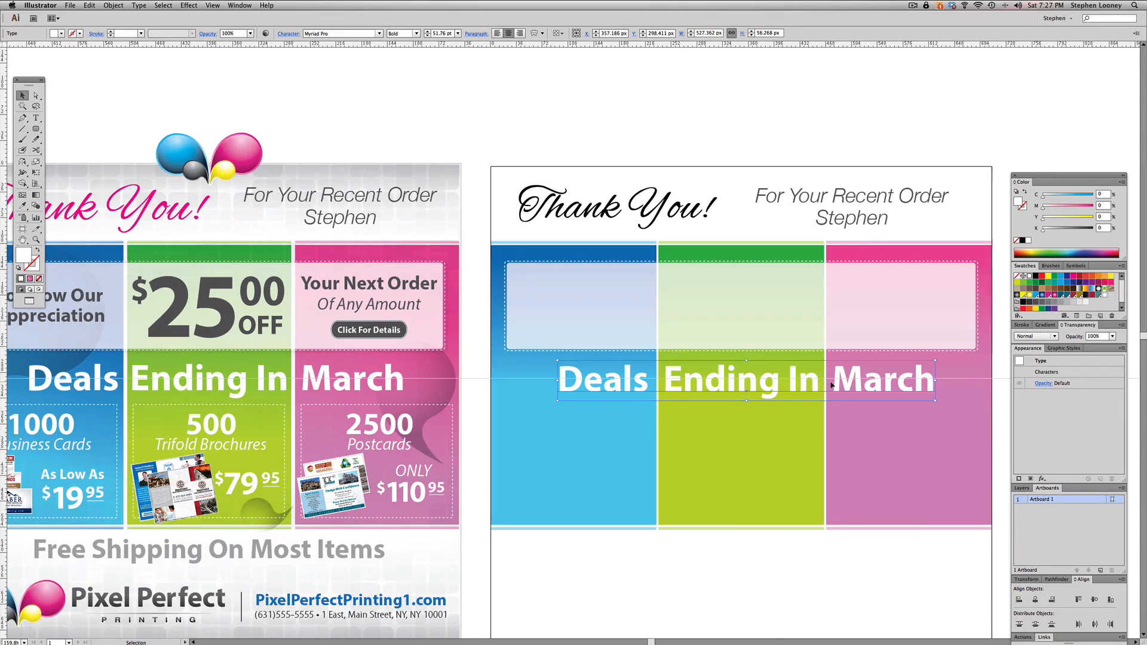
# - Tighten the kerning between "Deals" and "Ending", nudge the heading right to about X 360.2 px, and deselect it
pyautogui.doubleClick(670, 386)
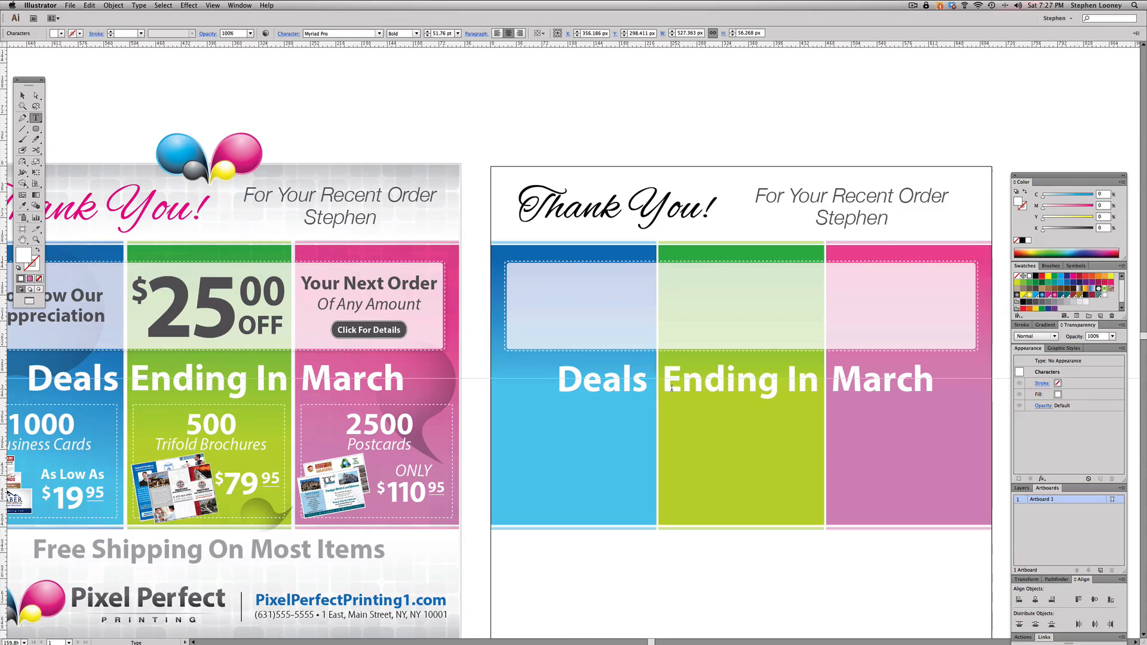
pyautogui.hotkey('alt', 'Left')
pyautogui.hotkey('alt', 'Left')
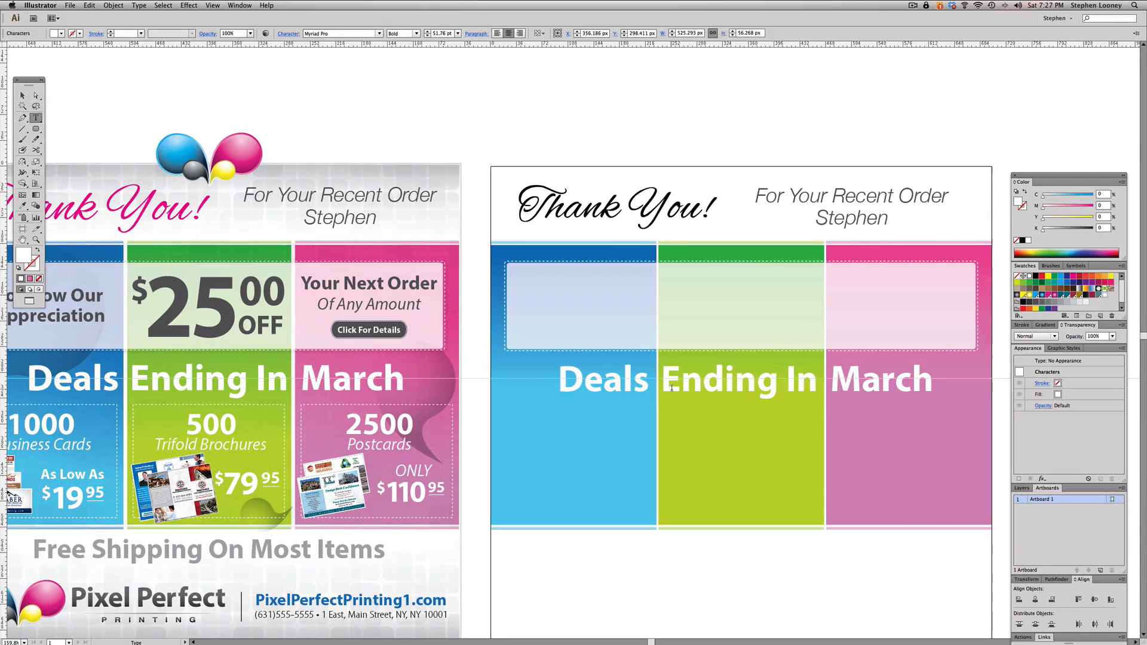
pyautogui.hotkey('alt', 'Left')
pyautogui.hotkey('alt', 'Left')
pyautogui.hotkey('alt', 'Left')
pyautogui.hotkey('alt', 'Left')
pyautogui.hotkey('alt', 'Left')
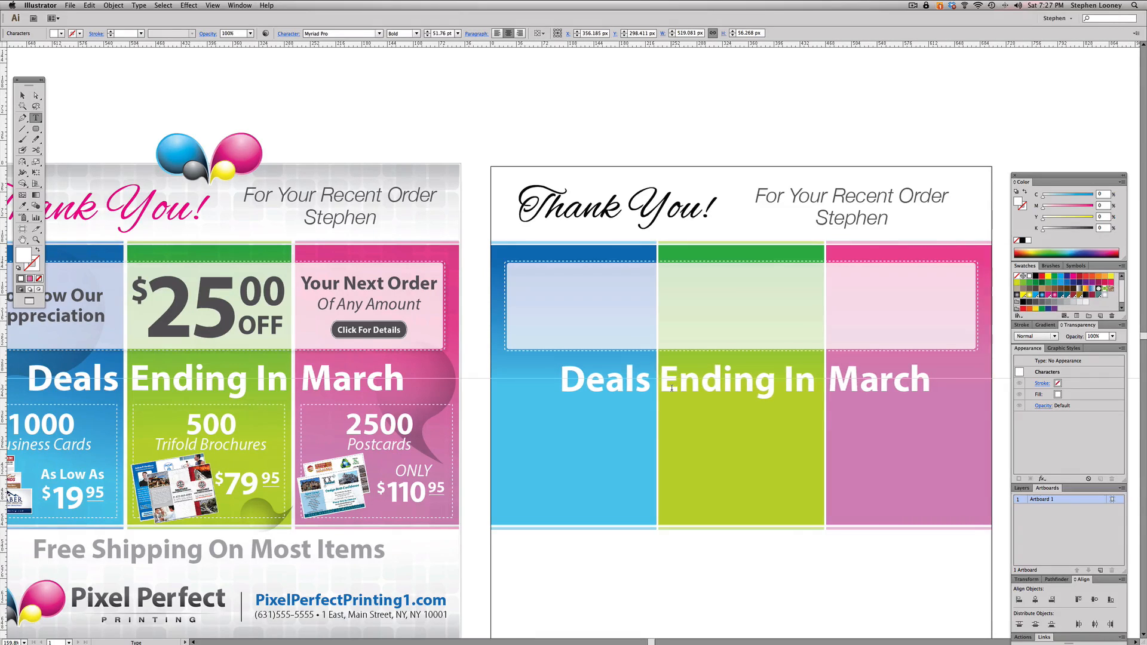
pyautogui.press('Escape')
pyautogui.press('Right')
pyautogui.press('Right')
pyautogui.press('Right')
pyautogui.press('Right')
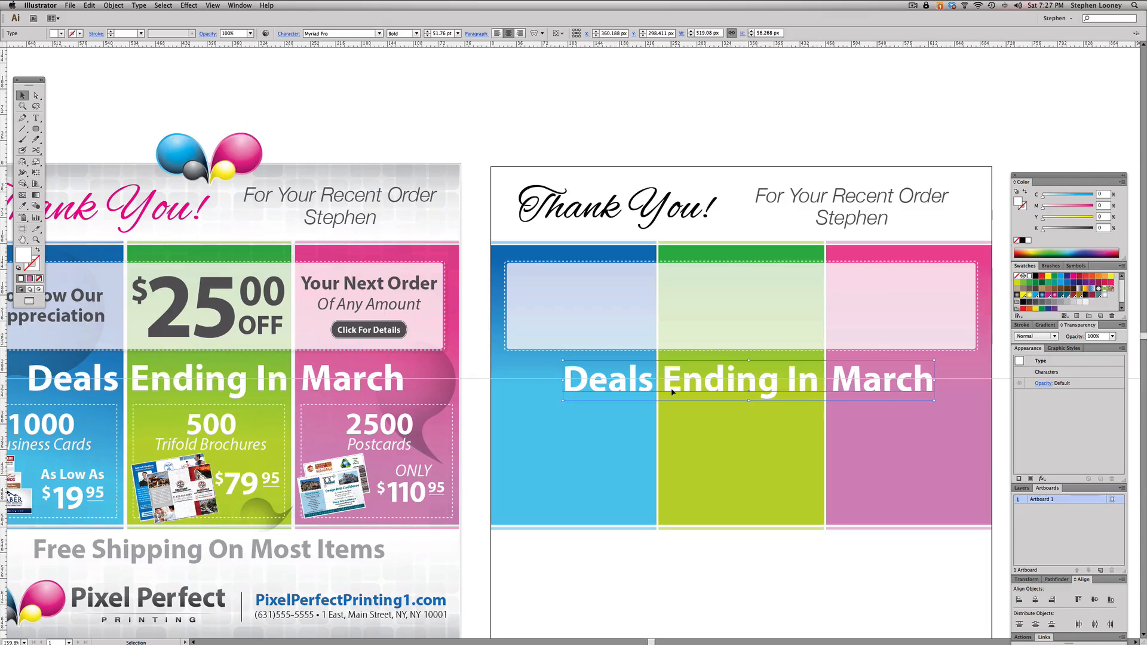
pyautogui.click(685, 134)
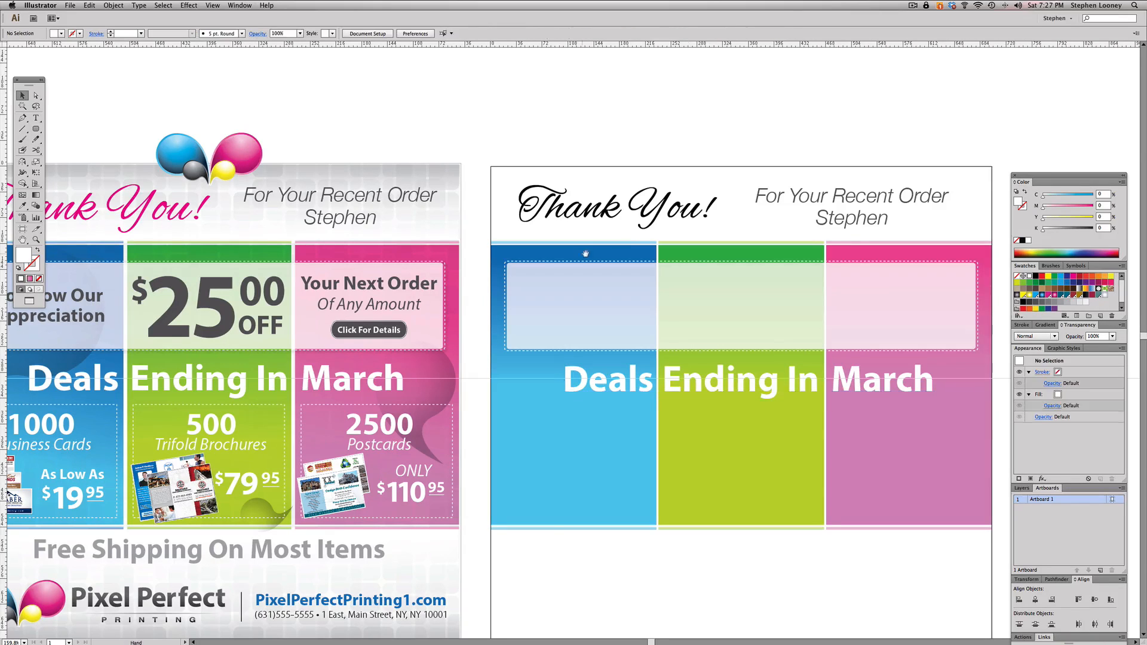
# - Apply a Multiply Drop Shadow to the coupon box's dashed outline, with 75% opacity, 2 px X and Y offsets and 2 px blur
pyautogui.moveTo(536, 364); pyautogui.dragTo(561, 353)
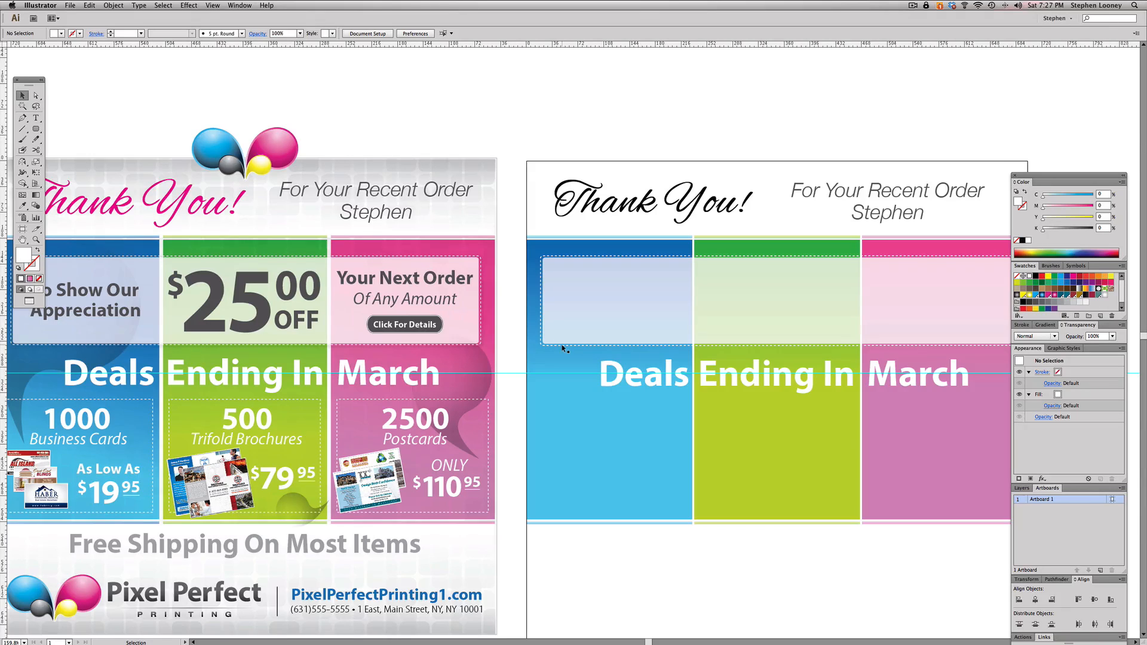
pyautogui.click(564, 349)
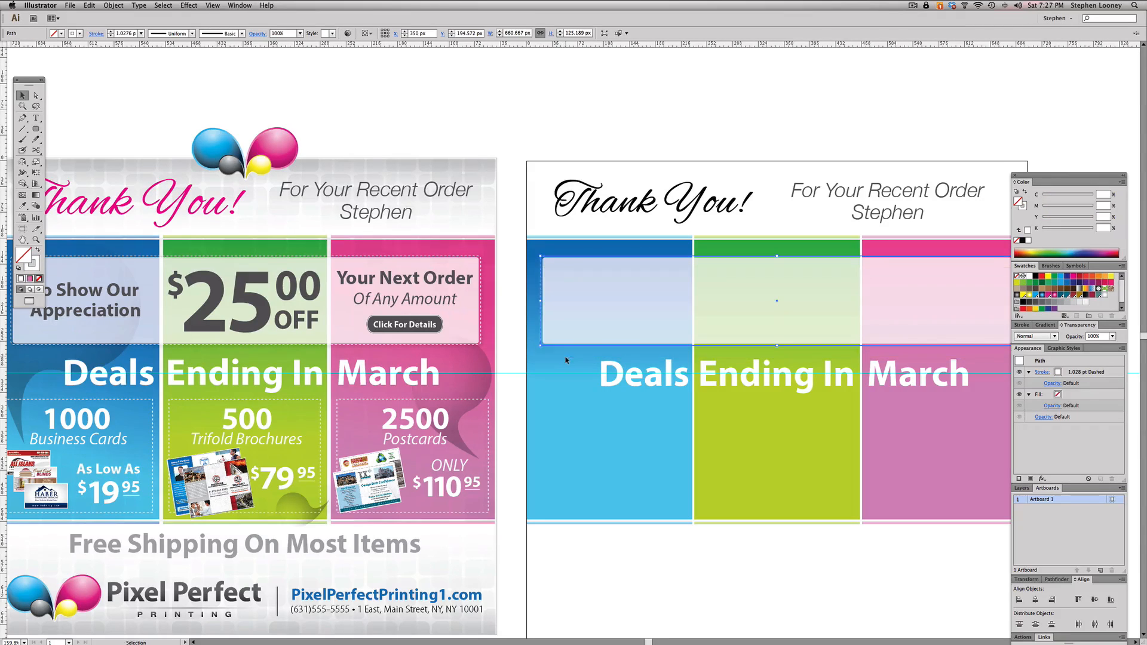
pyautogui.click(189, 5)
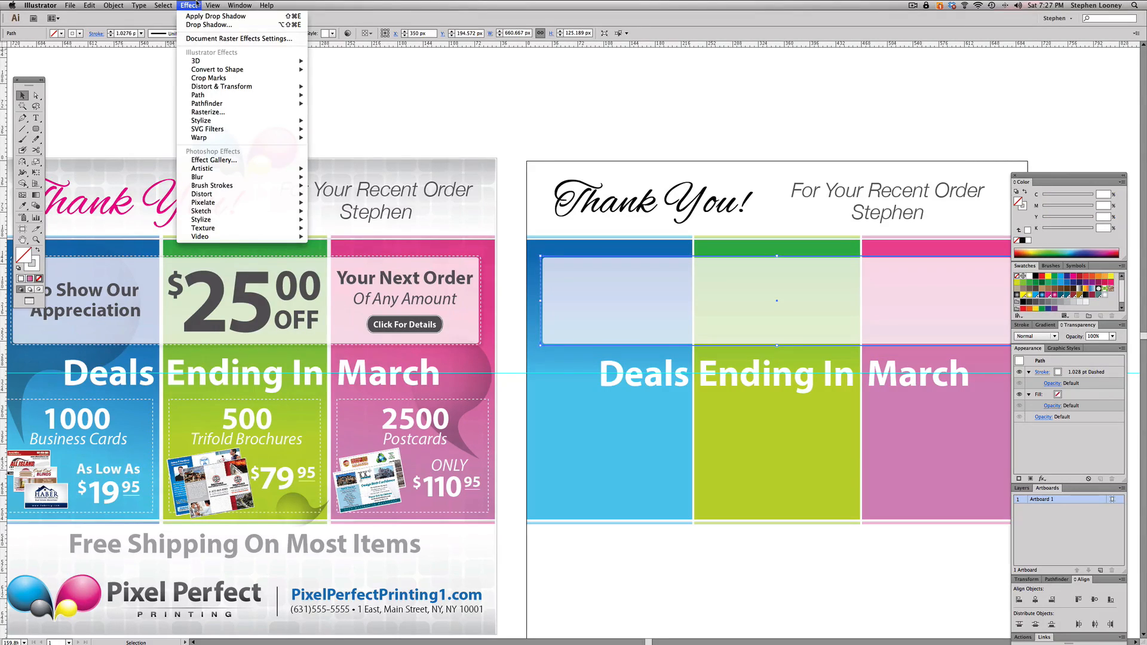
pyautogui.moveTo(218, 122)
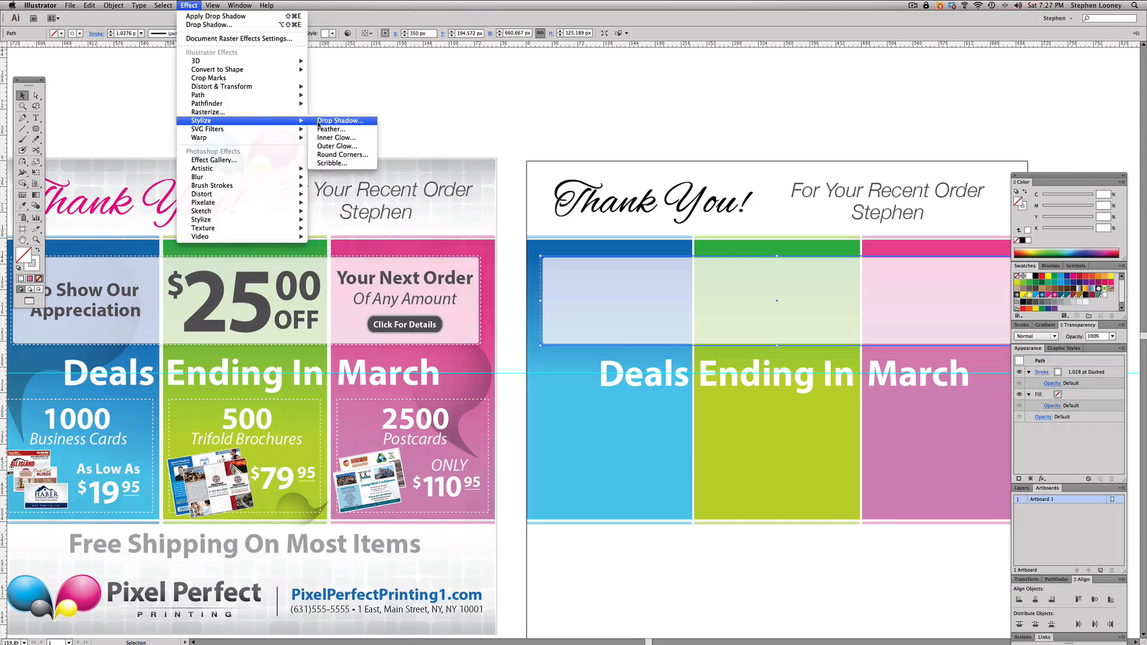
pyautogui.click(216, 16)
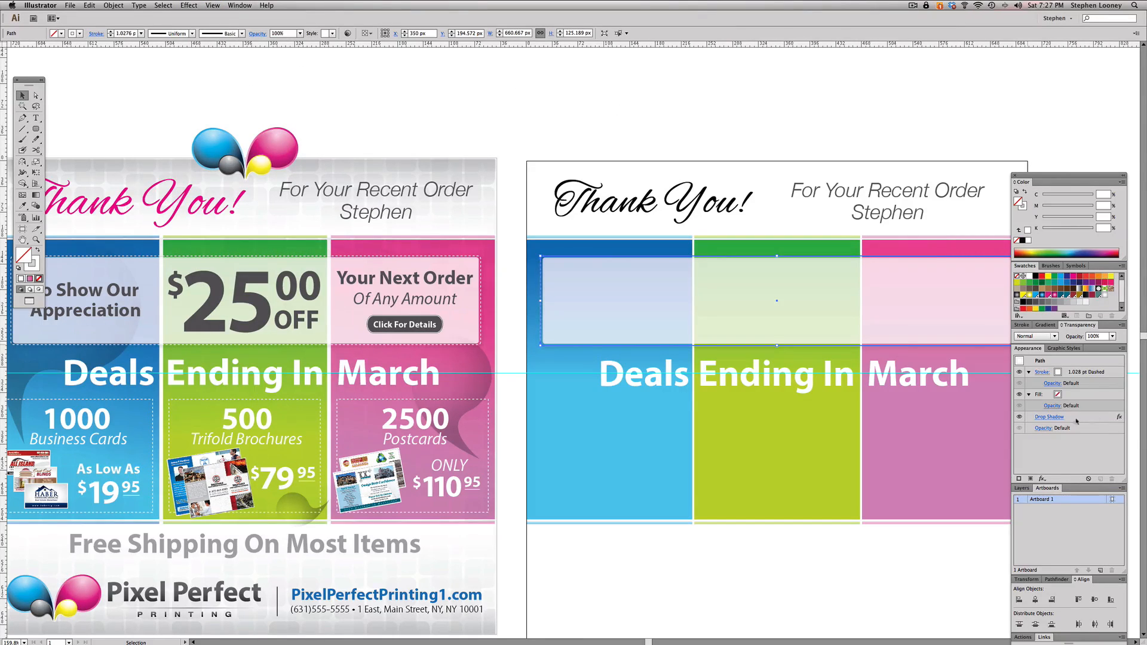
pyautogui.click(1052, 417)
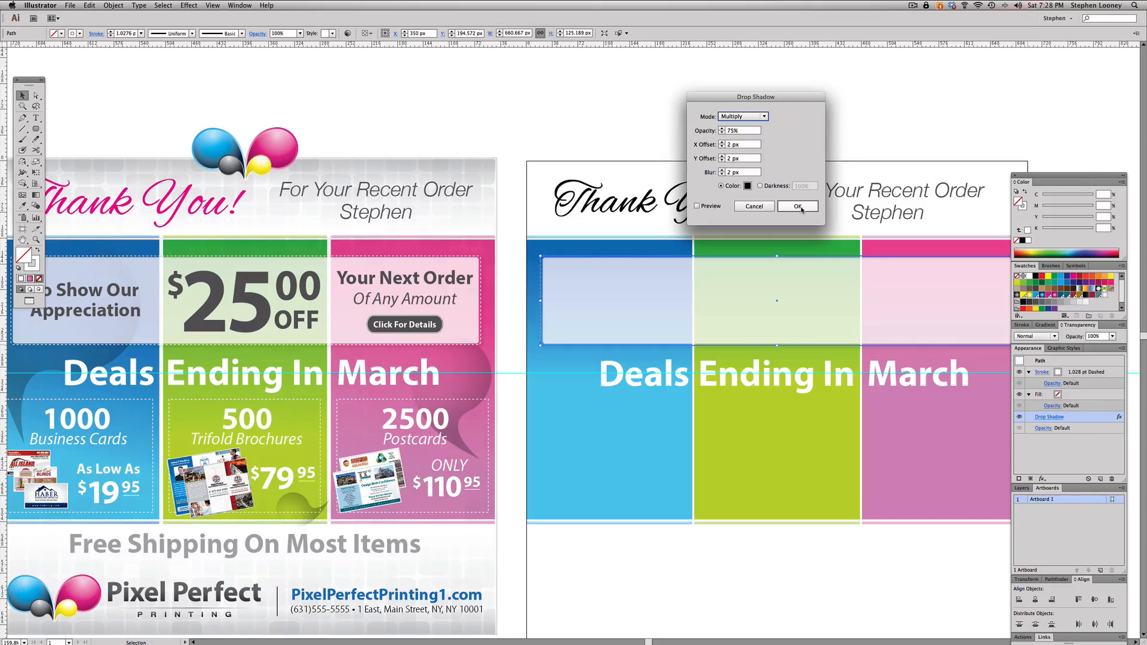
pyautogui.click(798, 207)
pyautogui.click(768, 174)
# - Draw a dashed rounded rectangle about 213.3 by 159.3 px in the lower part of the blue panel
pyautogui.moveTo(767, 177); pyautogui.dragTo(734, 179)
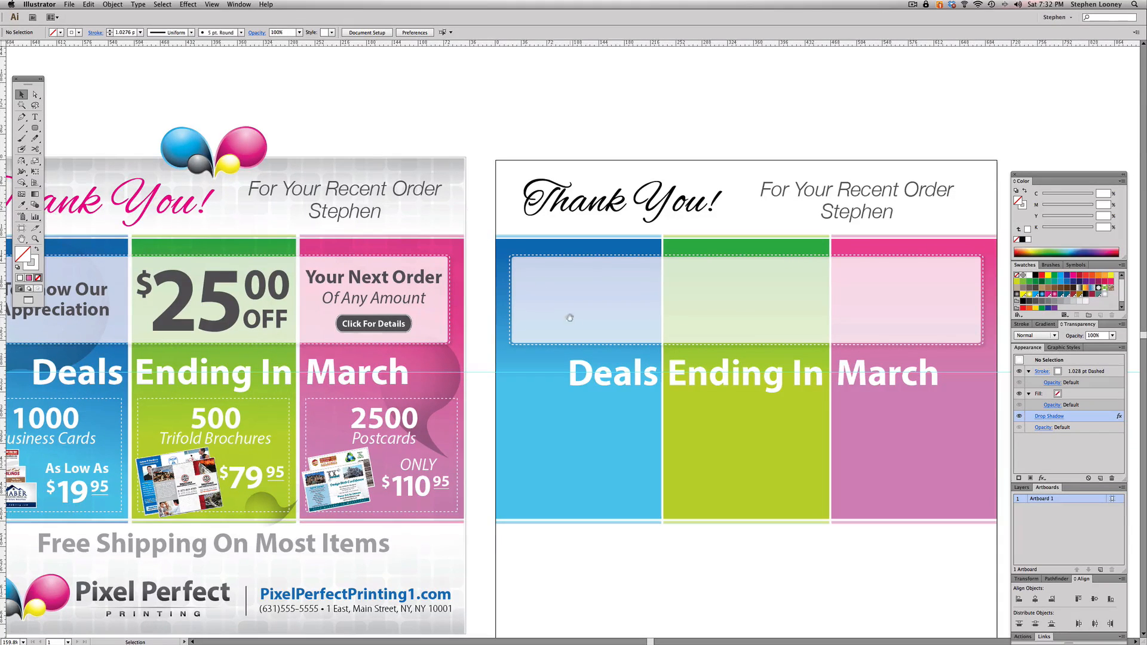
pyautogui.press('super+minus')
pyautogui.moveTo(566, 330); pyautogui.dragTo(574, 305)
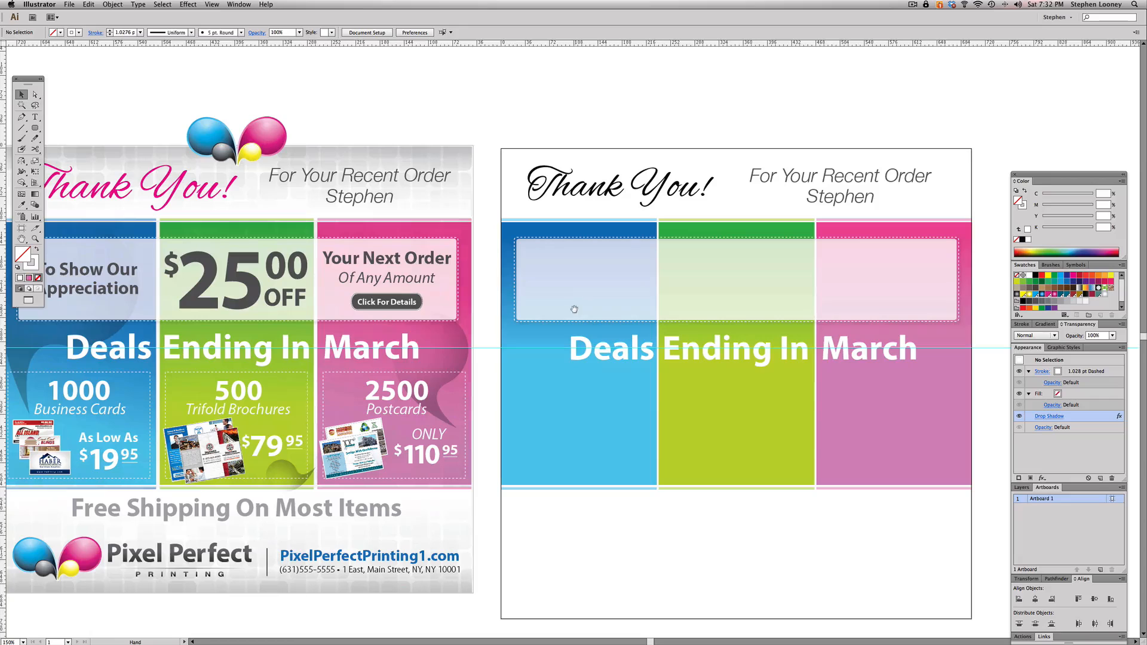
pyautogui.click(35, 128)
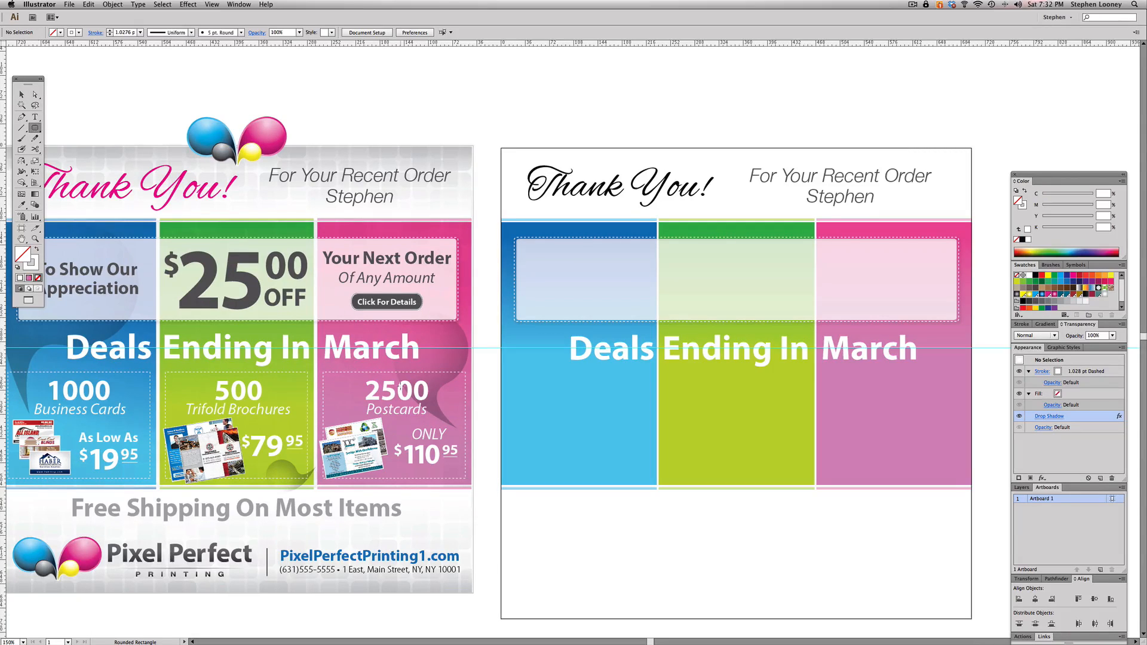
pyautogui.scroll(-1, 400, 386)
pyautogui.moveTo(510, 372); pyautogui.dragTo(650, 476)
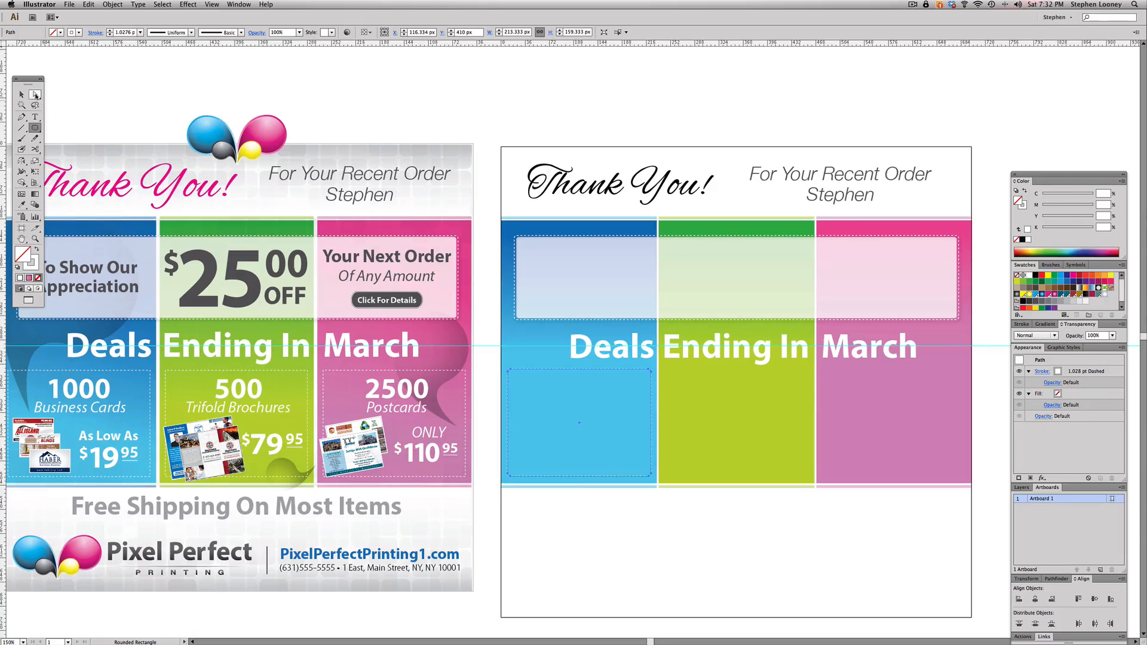
# - Duplicate the dashed rounded rectangle horizontally into the green panel and the pink panel
pyautogui.click(21, 94)
pyautogui.moveTo(509, 392); pyautogui.dragTo(665, 388)
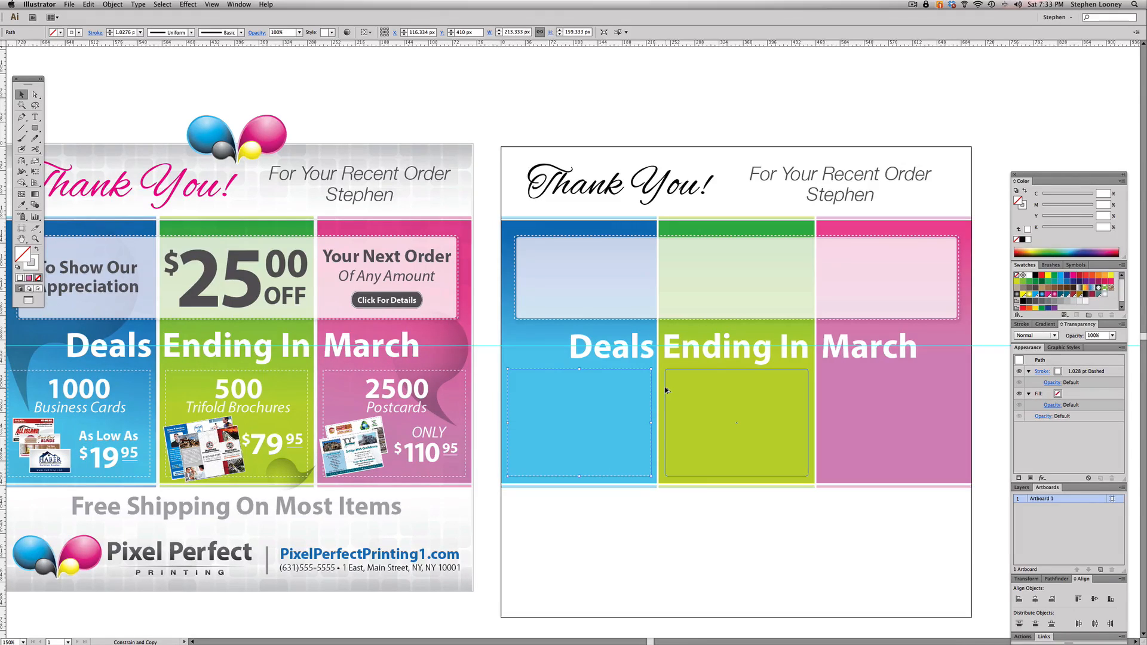
pyautogui.moveTo(666, 390); pyautogui.dragTo(825, 386)
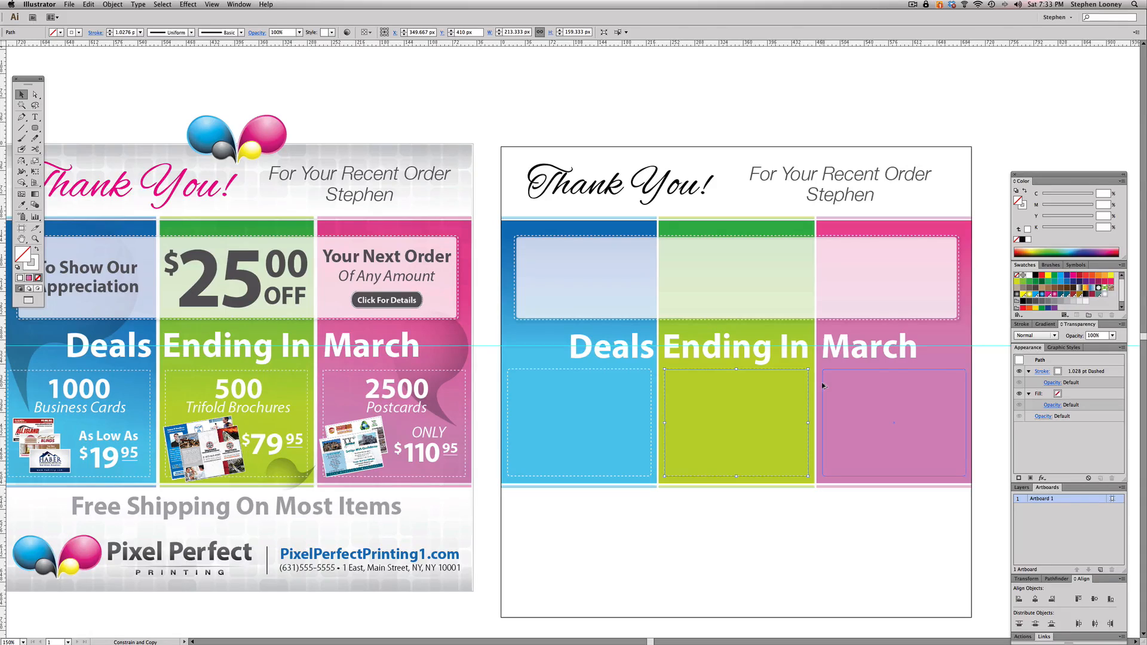
pyautogui.moveTo(823, 386); pyautogui.dragTo(821, 385)
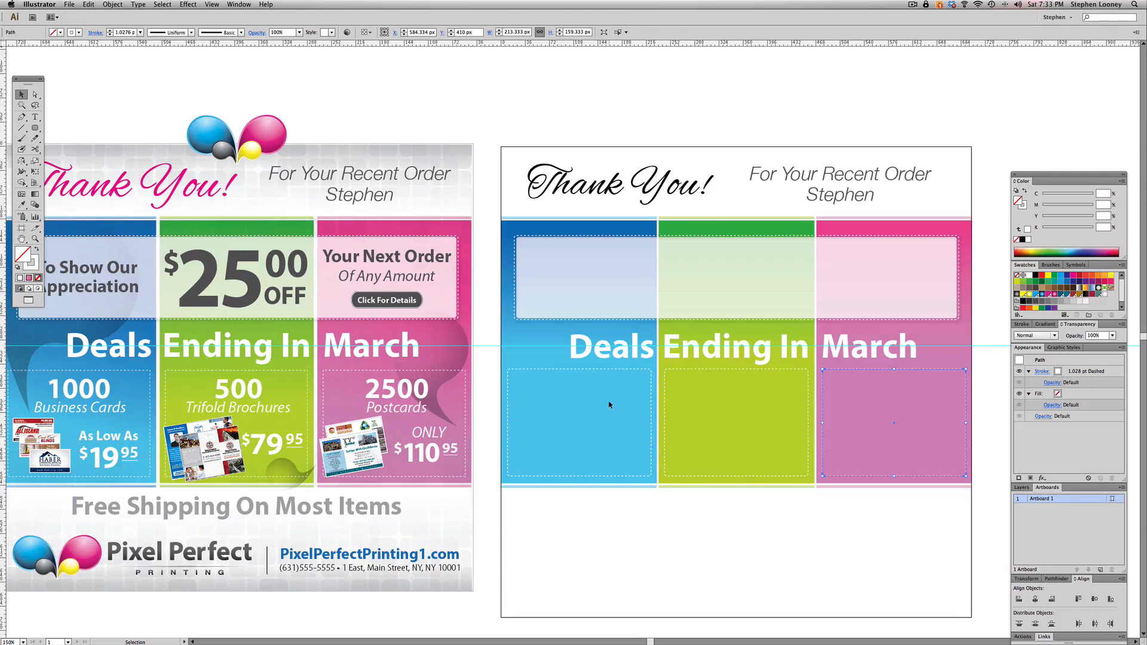
# - Duplicate the "Deals Ending In March" heading straight down below the panels, to about Y 548.4 px
pyautogui.scroll(1, 611, 405)
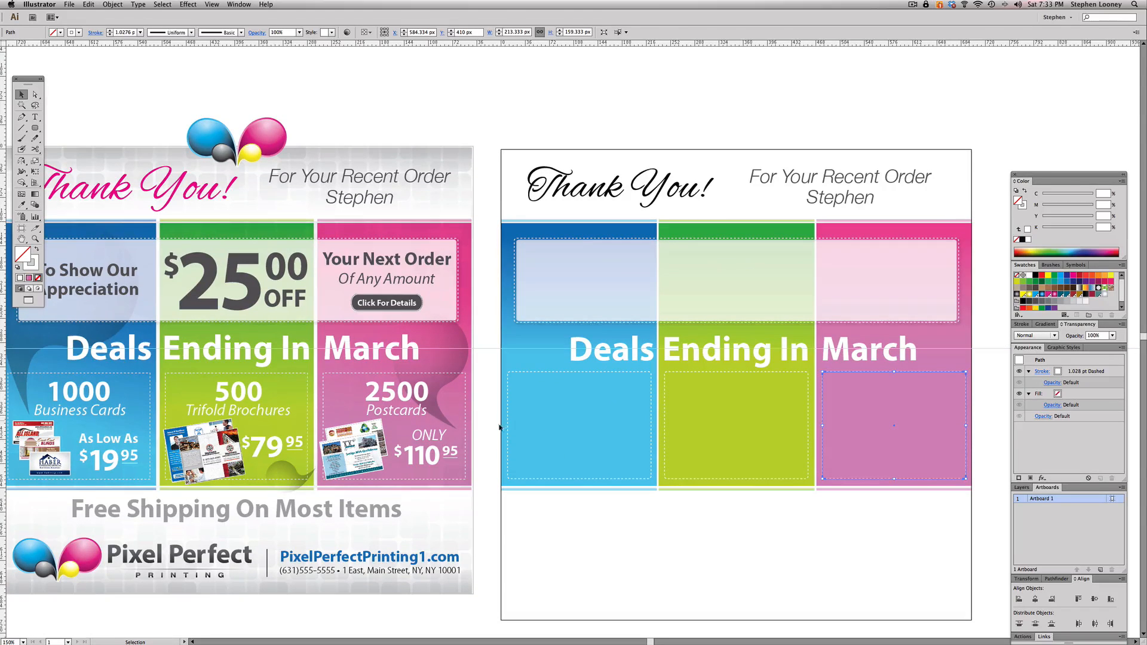
pyautogui.press('space')
pyautogui.moveTo(565, 540); pyautogui.dragTo(579, 528)
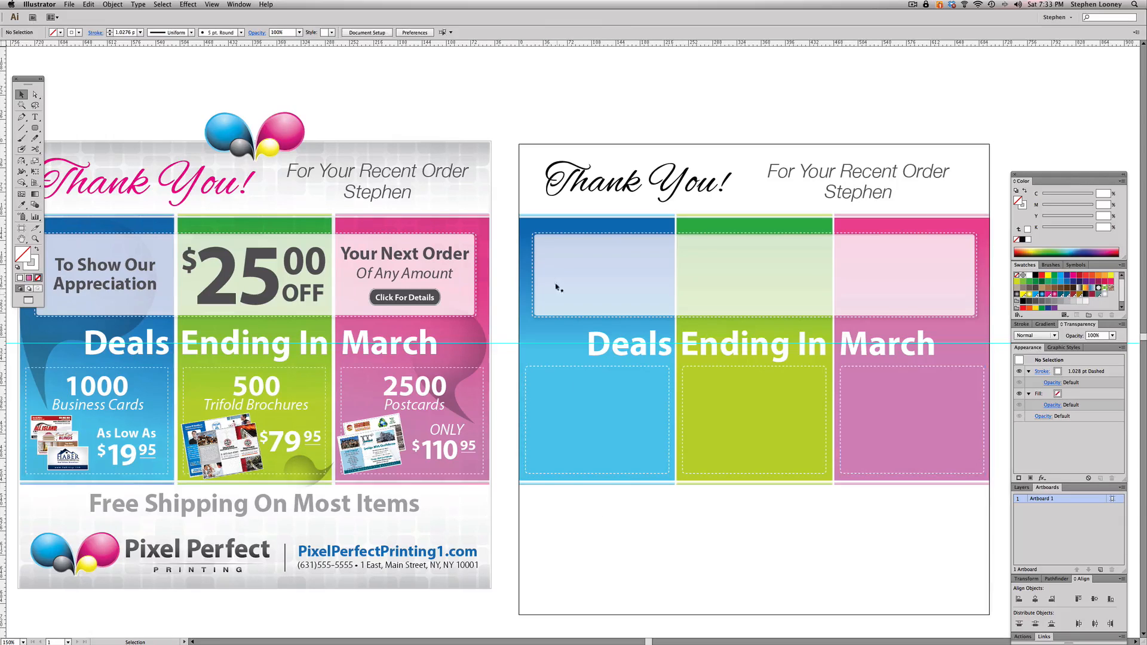
pyautogui.click(629, 346)
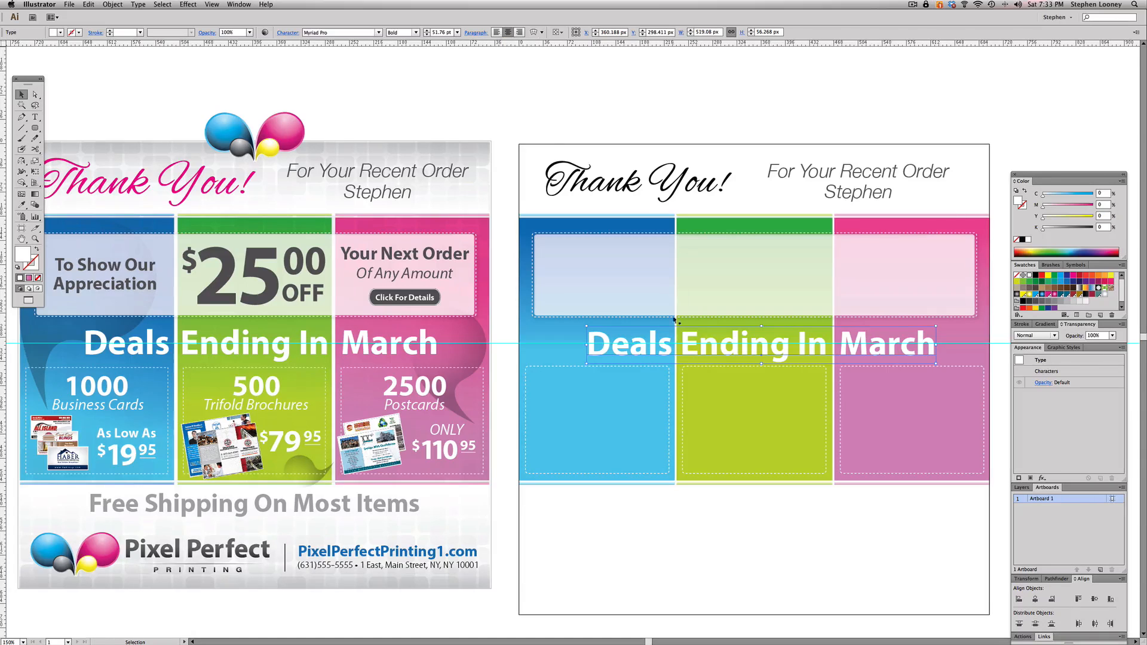
pyautogui.scroll(1, 669, 328)
pyautogui.moveTo(686, 344); pyautogui.dragTo(702, 518)
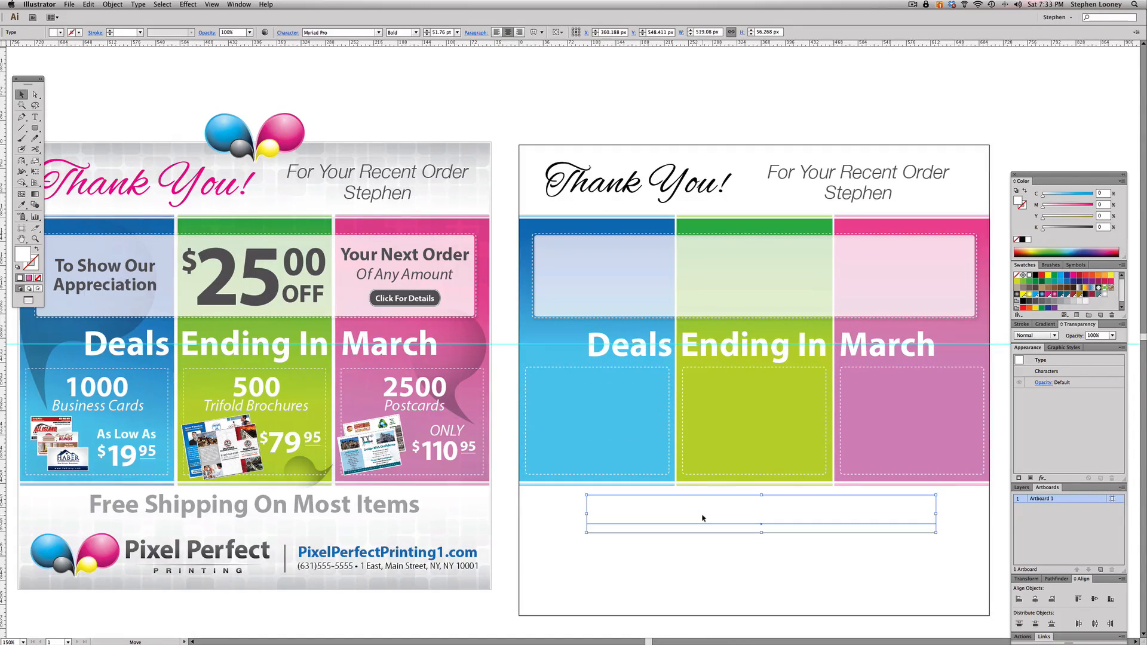
# - Check the colour of the flyer's free shipping line and set the copied heading's fill to 40% black
pyautogui.click(401, 509)
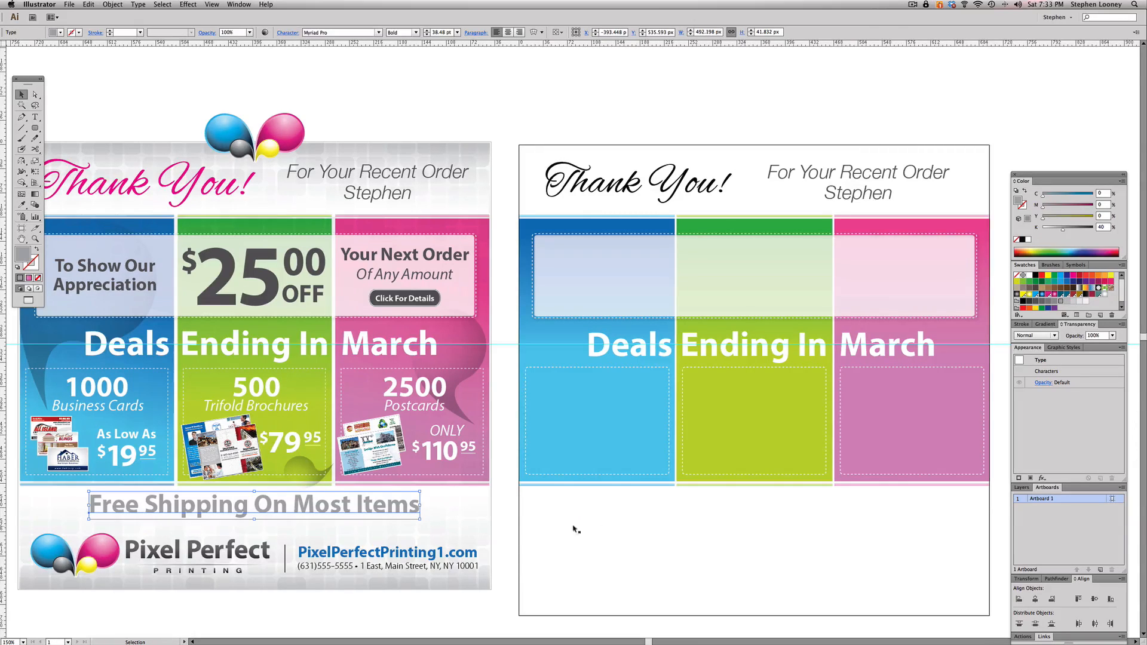
pyautogui.click(741, 511)
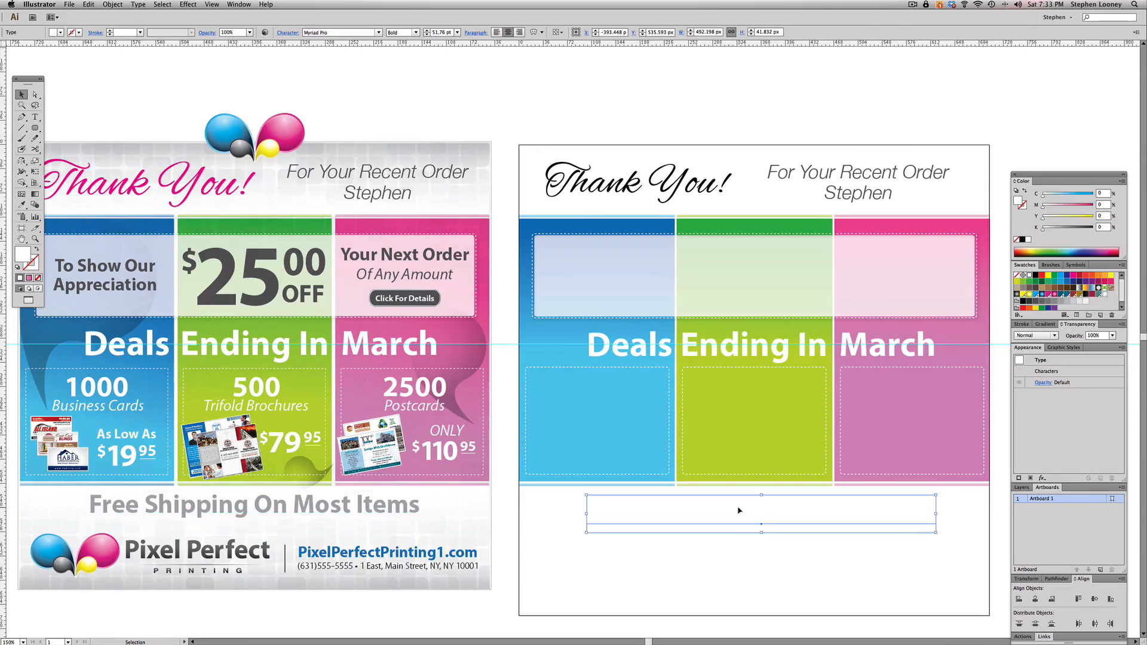
pyautogui.click(1104, 228)
pyautogui.press('Tab')
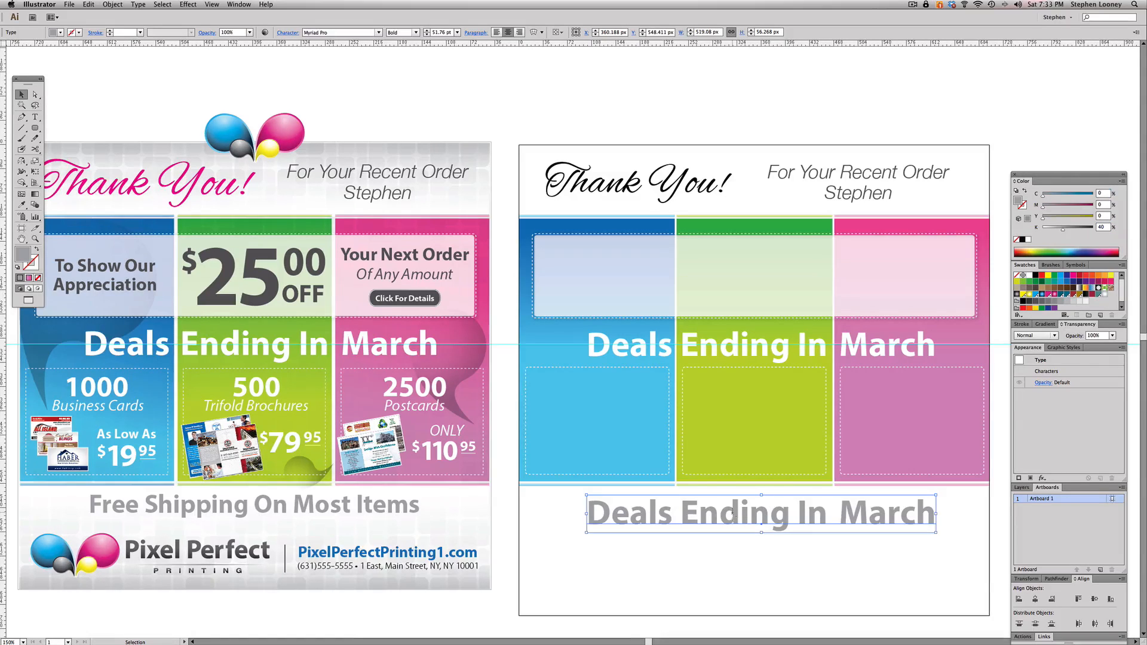
# - Replace the copied heading's text with "Free Shipping On Most Items"
pyautogui.tripleClick(733, 514)
pyautogui.write('Free')
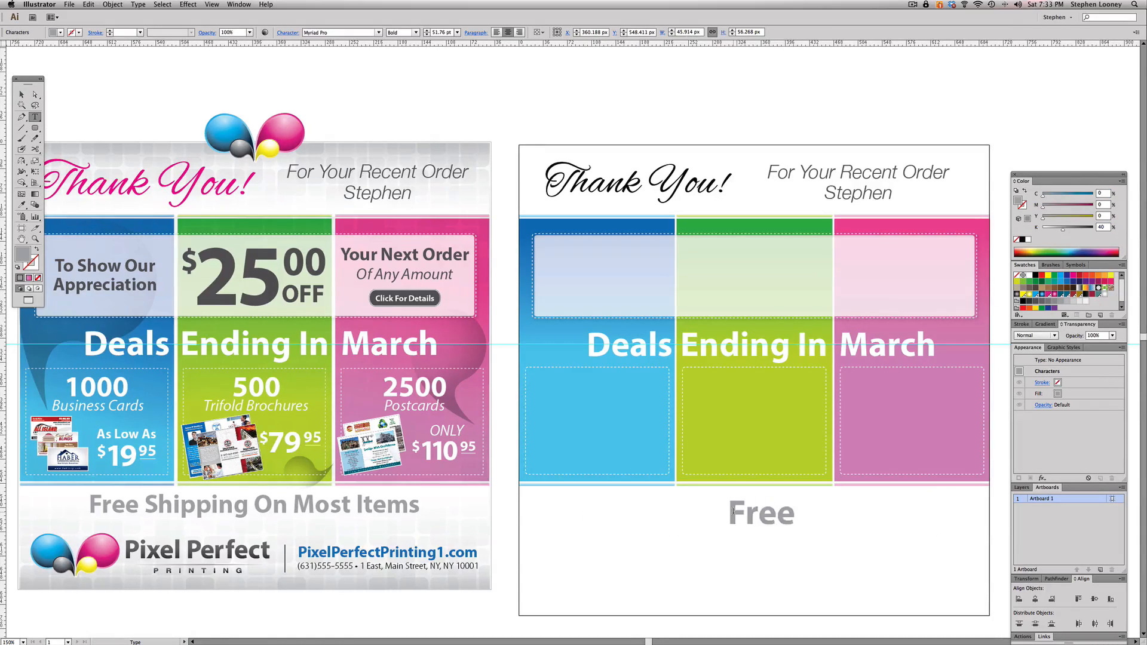
pyautogui.write(' Shipping')
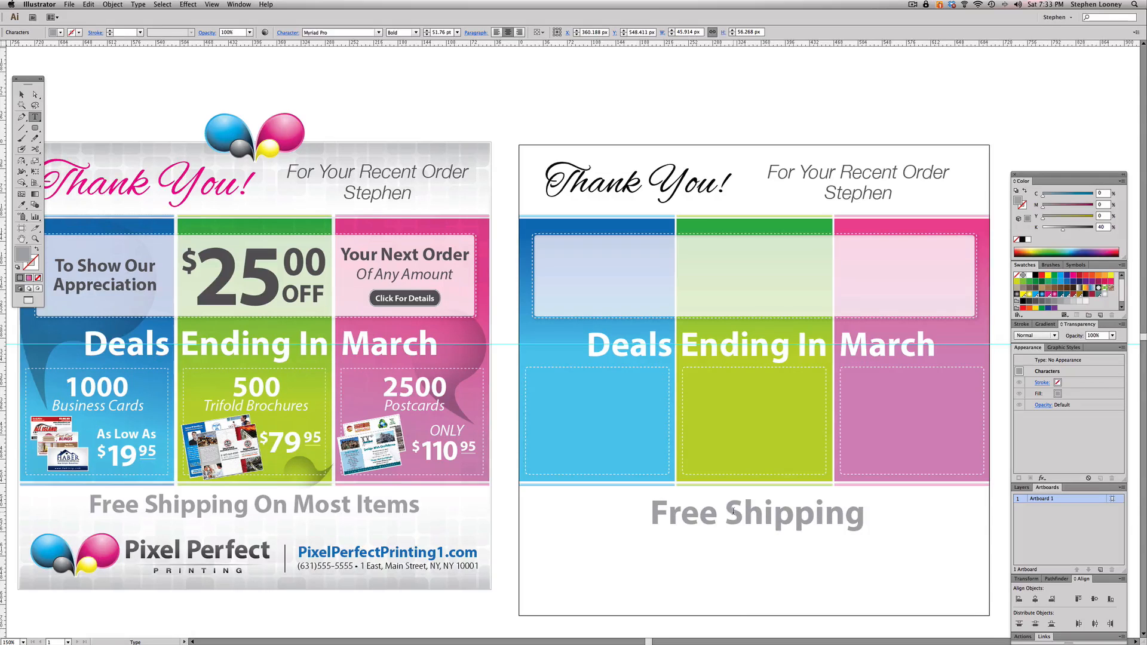
pyautogui.write(' On Most Items')
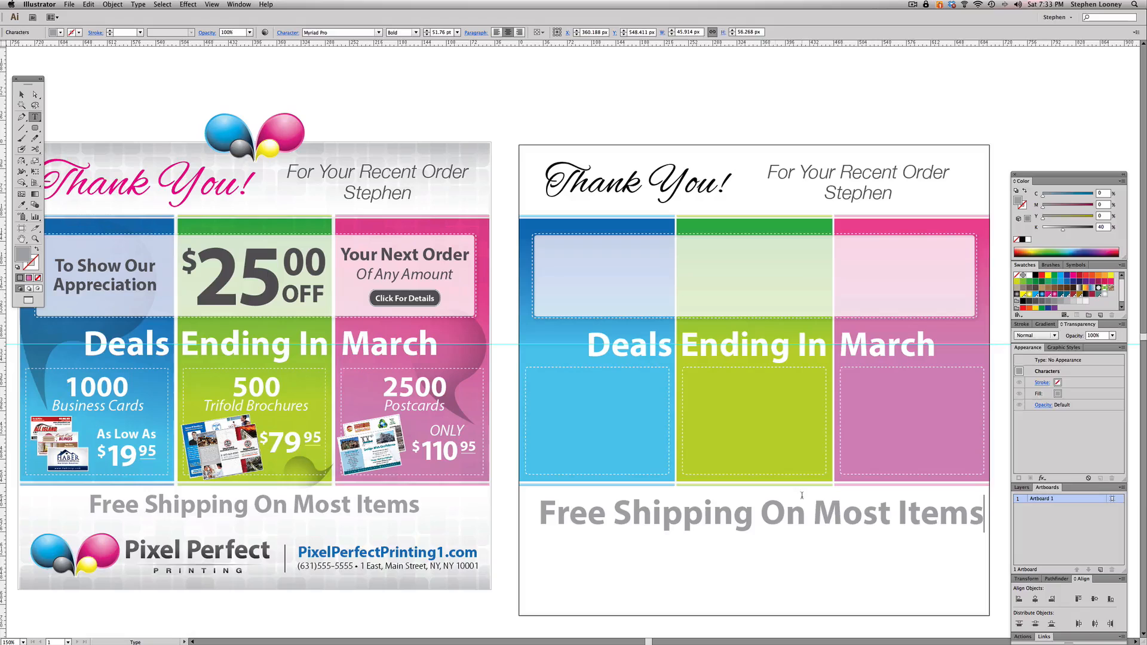
pyautogui.press('Escape')
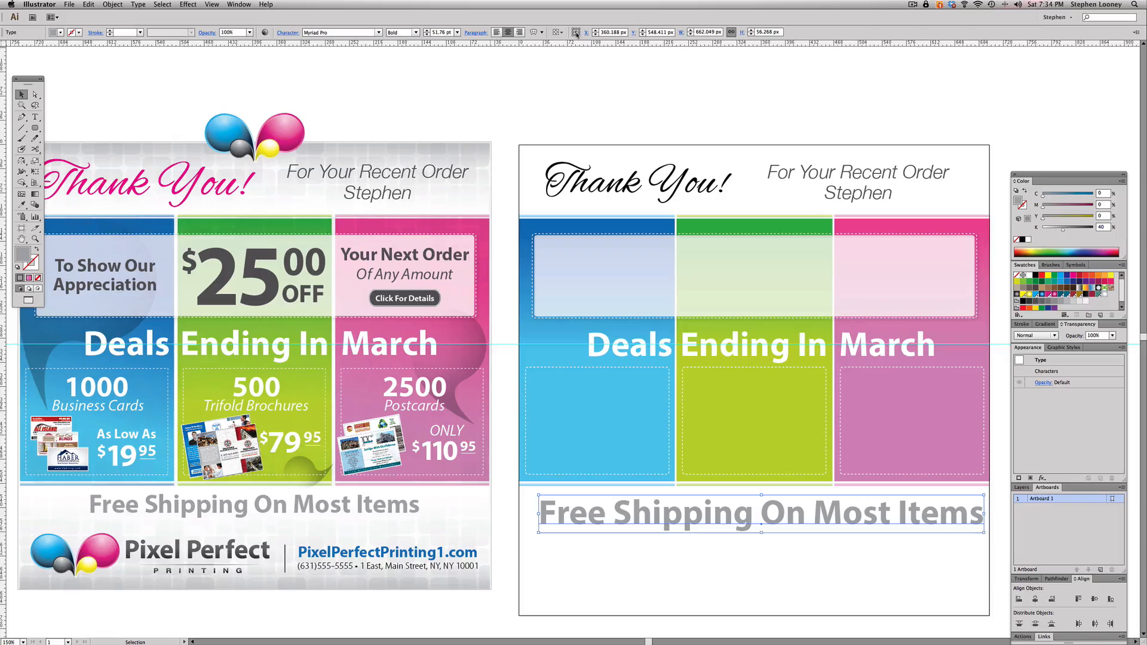
# - Center the free shipping line horizontally on the artboard at X 350 px
pyautogui.click(609, 32)
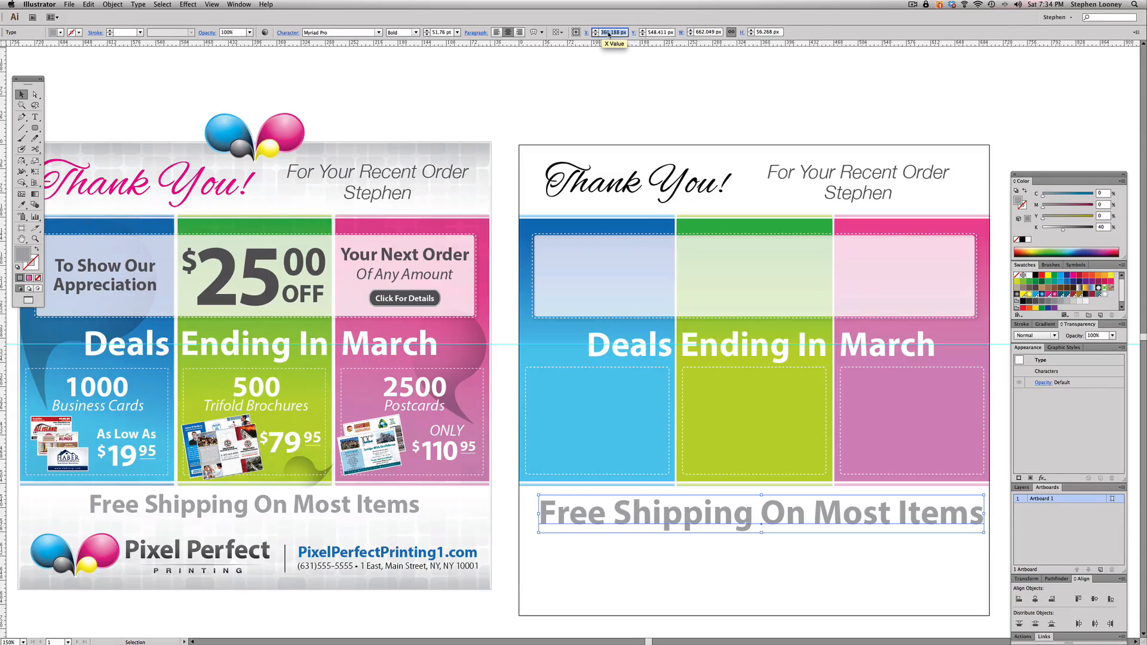
pyautogui.write('350')
pyautogui.press('Return')
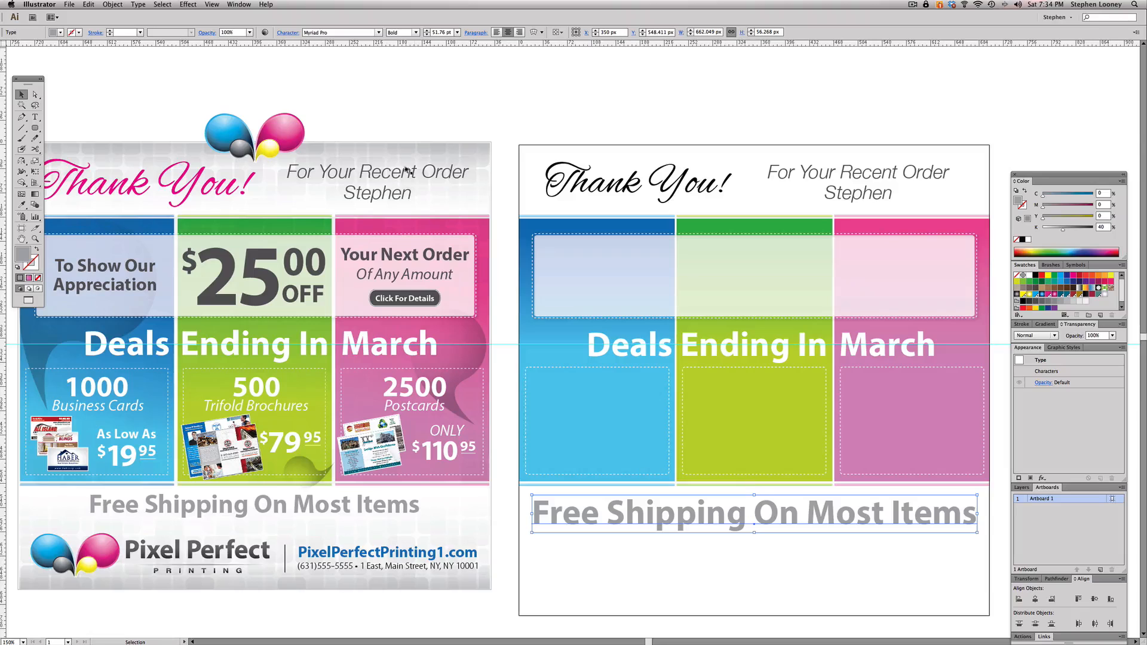
# - Reduce the free shipping line's font size to 41 pt and shift the line slightly up toward the panels
pyautogui.click(428, 35)
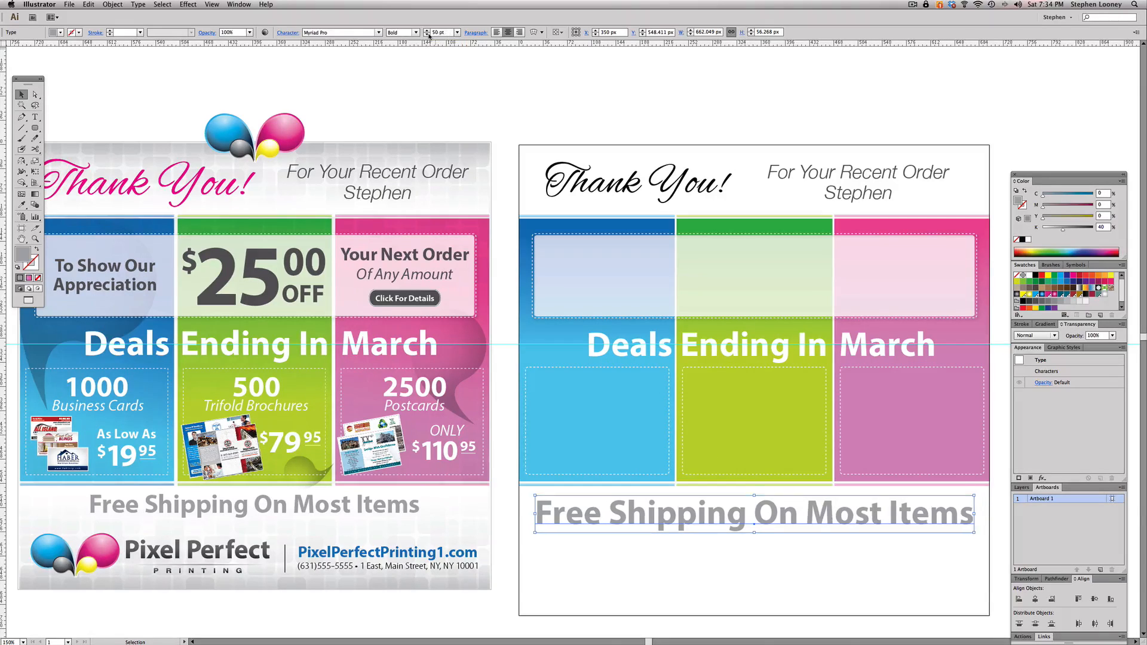
pyautogui.click(428, 35)
pyautogui.click(428, 35)
pyautogui.click(428, 34)
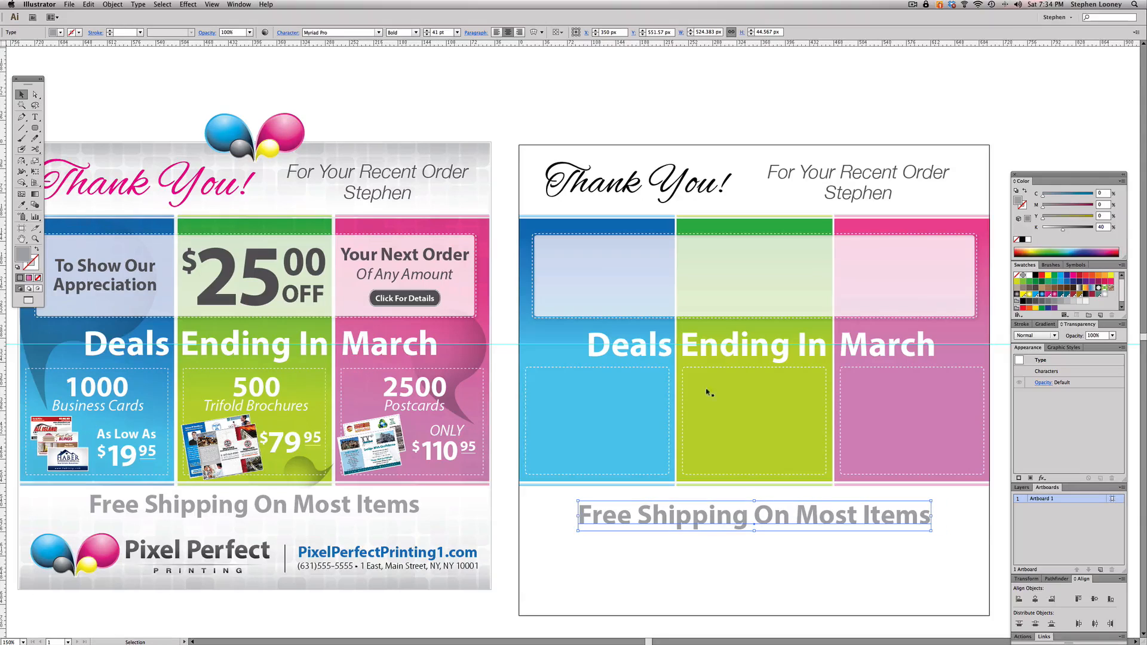
pyautogui.moveTo(732, 521); pyautogui.dragTo(734, 510)
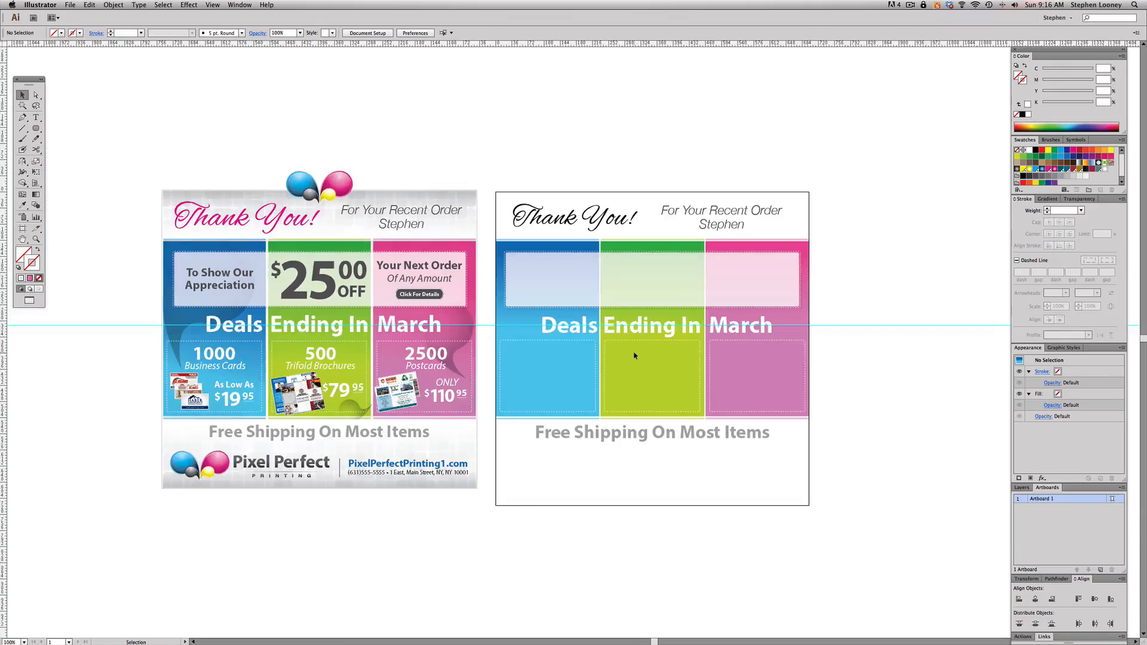
# - Copy the Pixel Perfect Printing logo from the flyer to the artboard's lower left, at about X 195.4, Y 610.4 px, and deselect it
pyautogui.hscroll(-2, 418, 394)
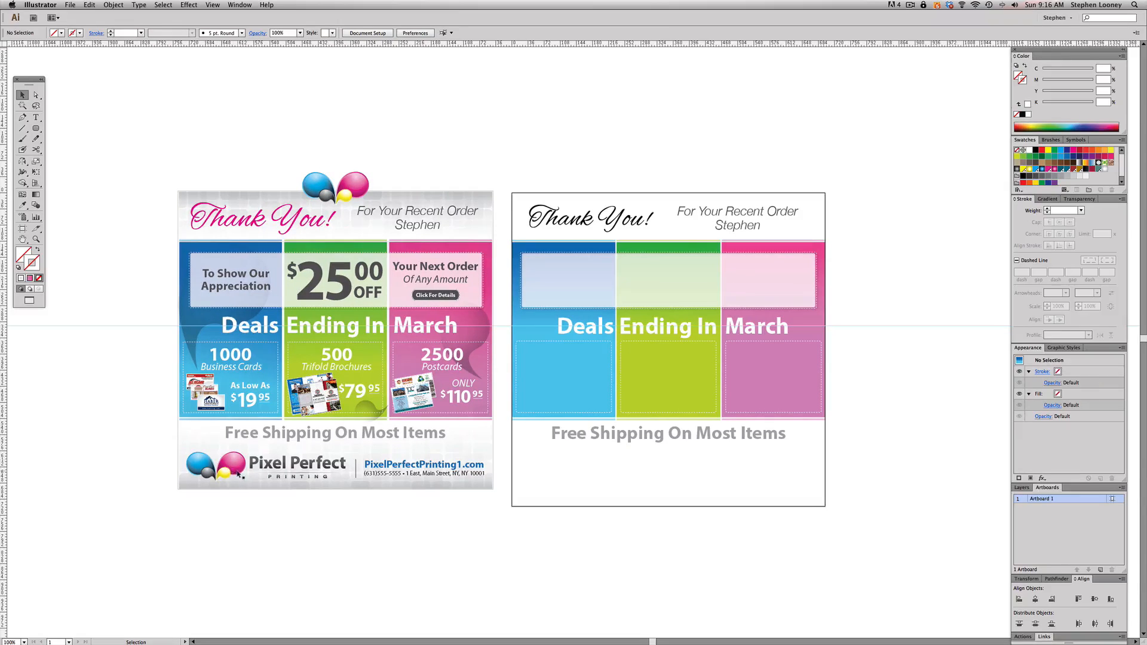
pyautogui.click(234, 467)
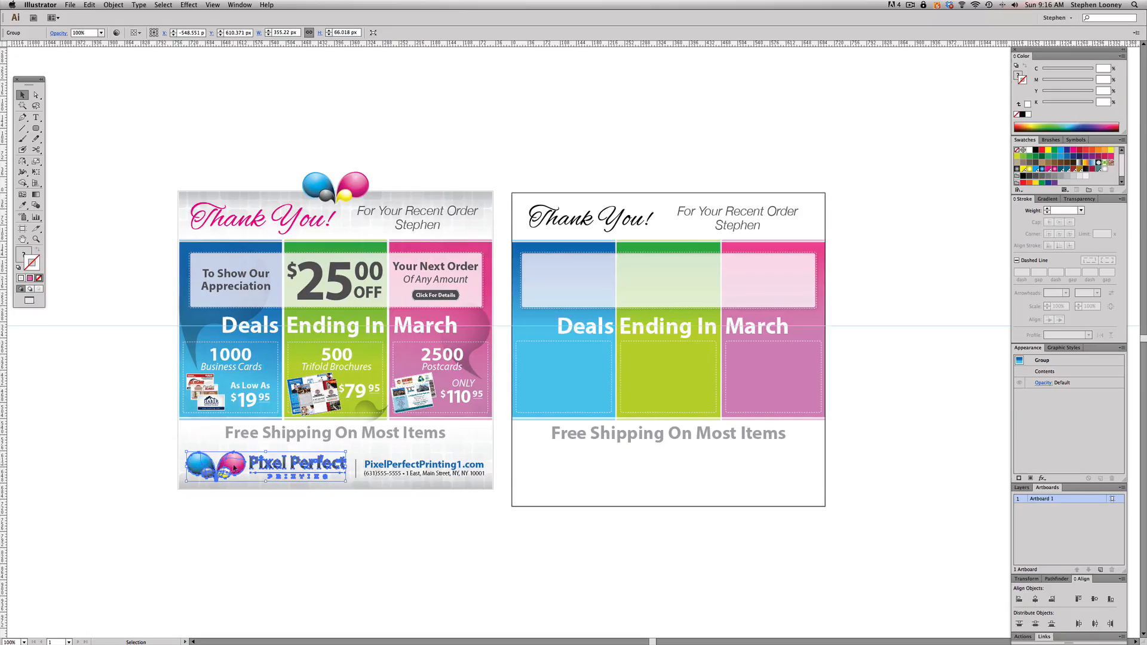
pyautogui.moveTo(235, 467); pyautogui.dragTo(567, 472)
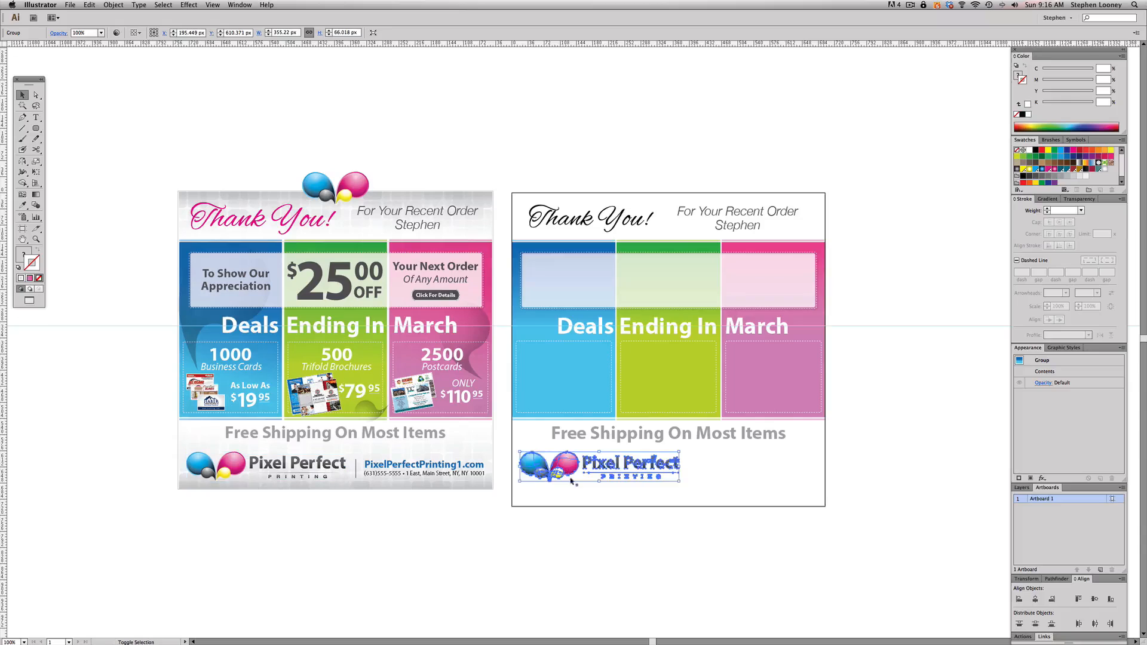
pyautogui.click(619, 538)
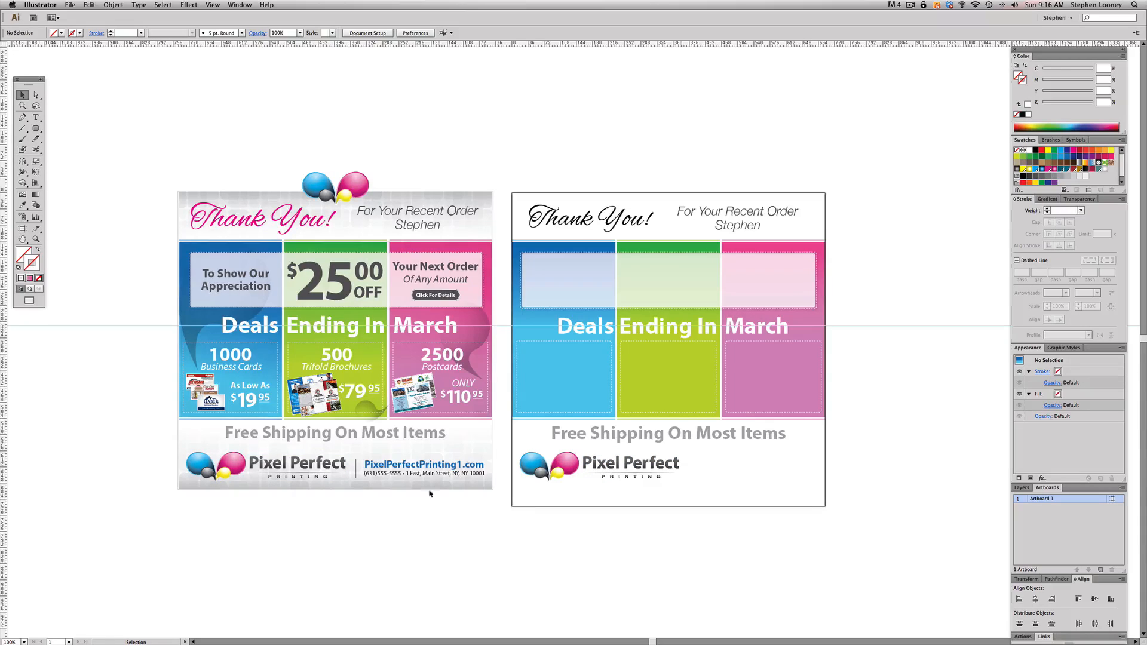
# - Draw a vertical divider line about 42 px tall beside the copied logo, with a black 0.5 pt stroke
pyautogui.click(22, 128)
pyautogui.moveTo(689, 475); pyautogui.dragTo(689, 476)
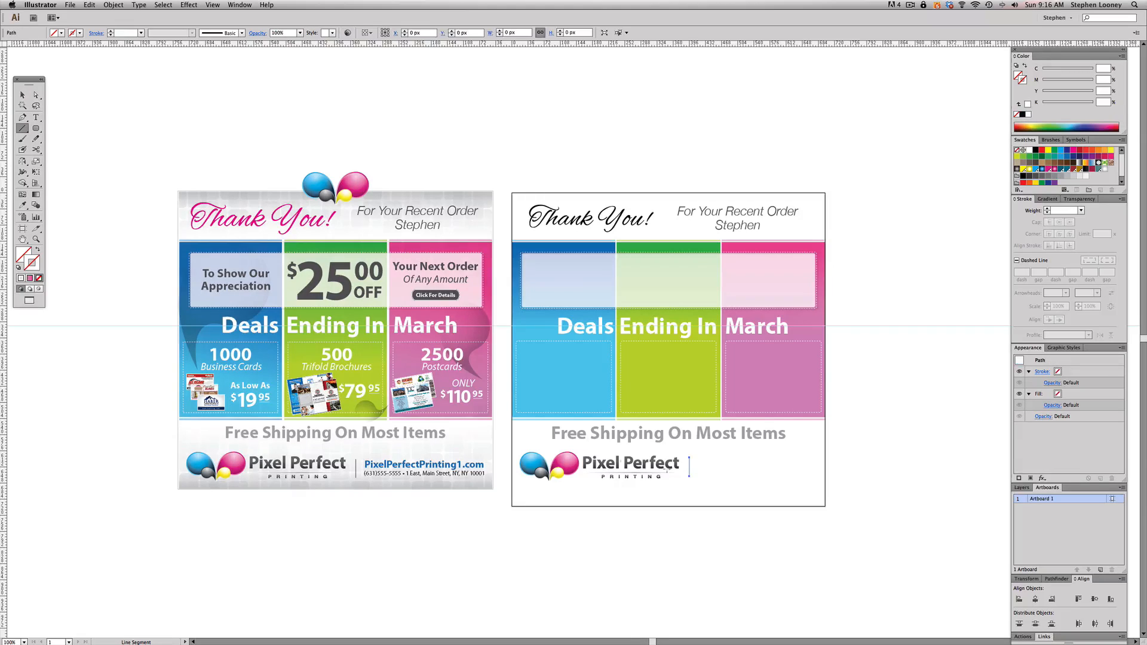
pyautogui.click(19, 269)
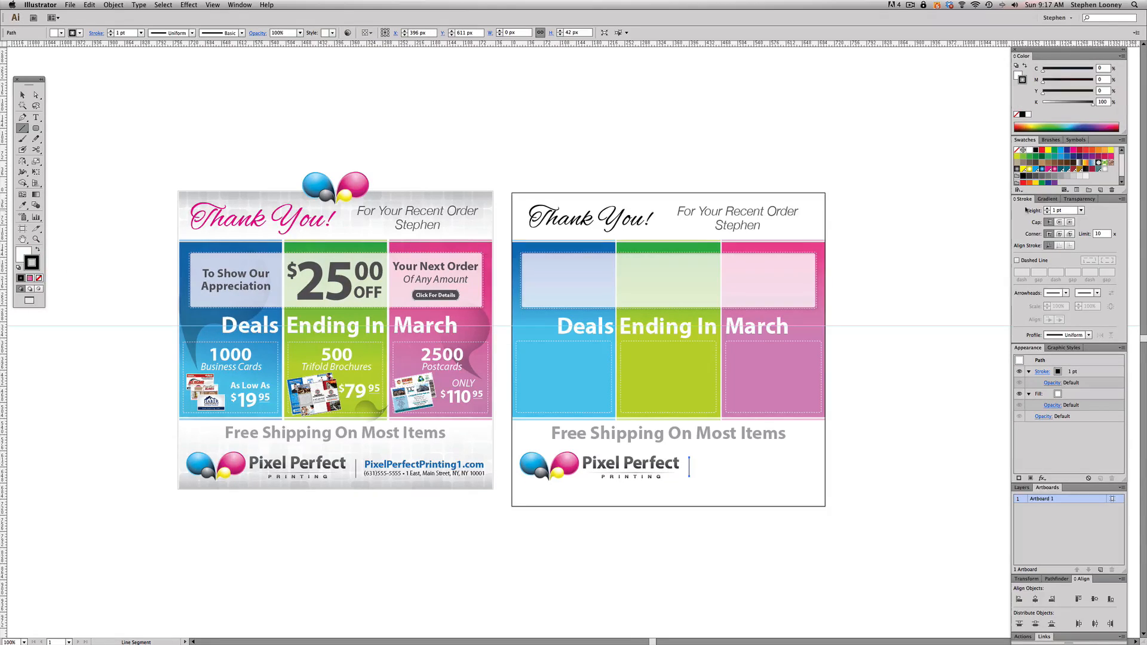
pyautogui.click(1081, 210)
pyautogui.click(1090, 223)
pyautogui.click(22, 95)
pyautogui.click(53, 97)
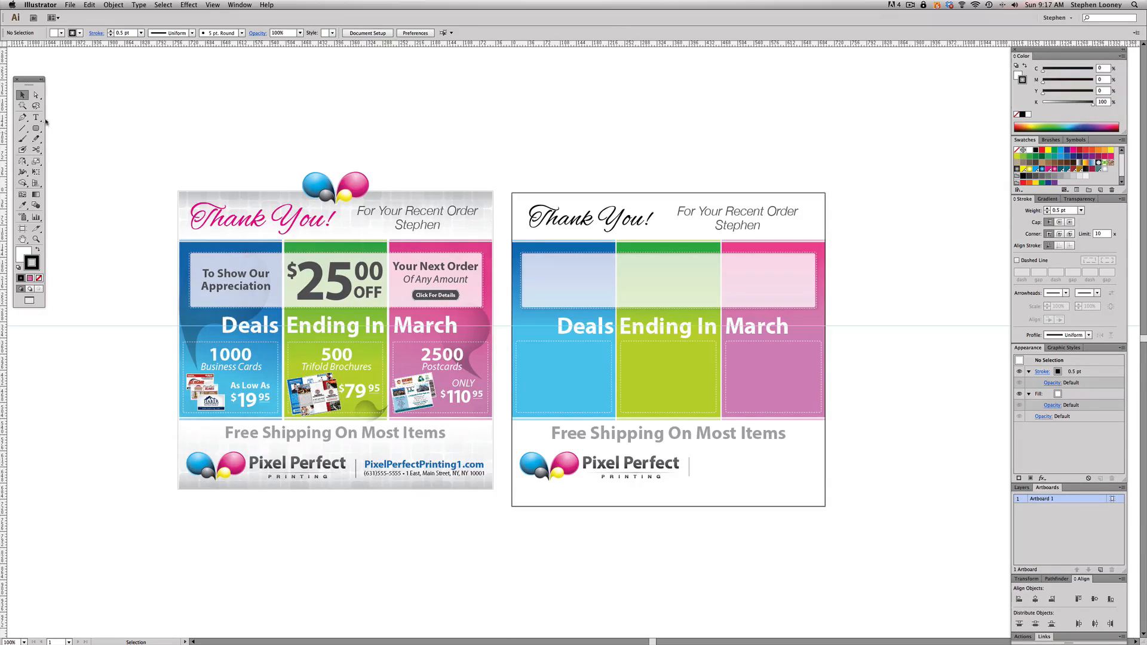
# - Copy the flyer's web address and contact line onto the artboard, just beyond the new divider line
pyautogui.click(416, 470)
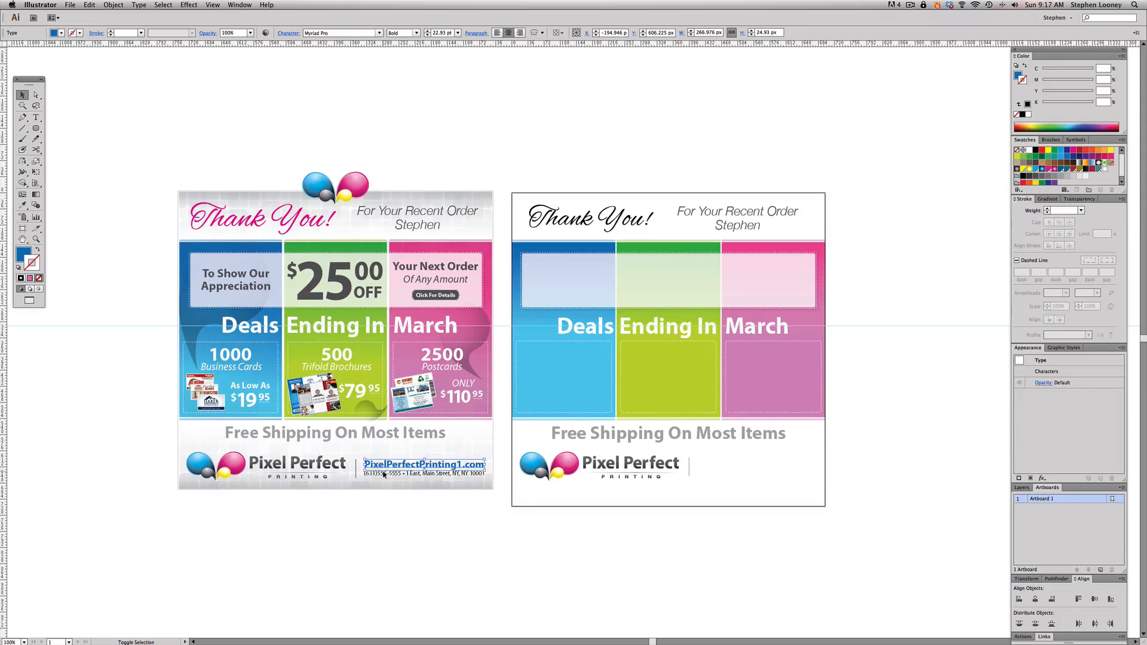
pyautogui.keyDown('shift'); pyautogui.click(388, 472); pyautogui.keyUp('shift')
pyautogui.moveTo(384, 468); pyautogui.dragTo(717, 468)
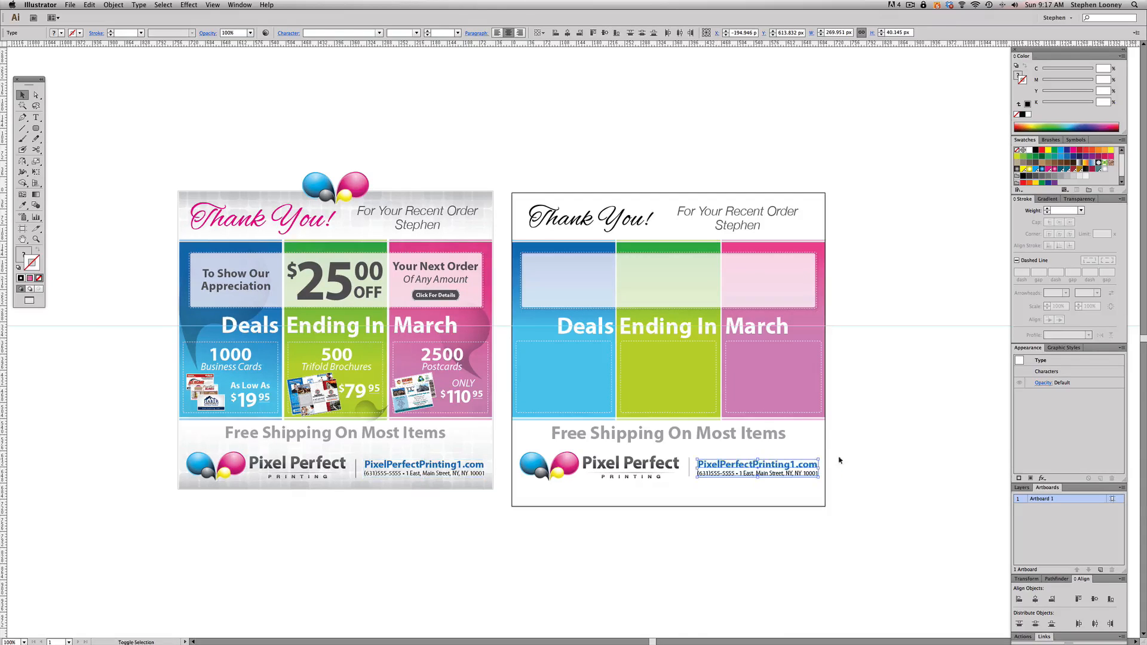
pyautogui.click(857, 465)
# - Resize the copied web address to 23.03 pt so it spans the same width as the contact line beneath it
pyautogui.moveTo(161, 225); pyautogui.dragTo(899, 573)
pyautogui.moveTo(675, 372); pyautogui.dragTo(886, 493)
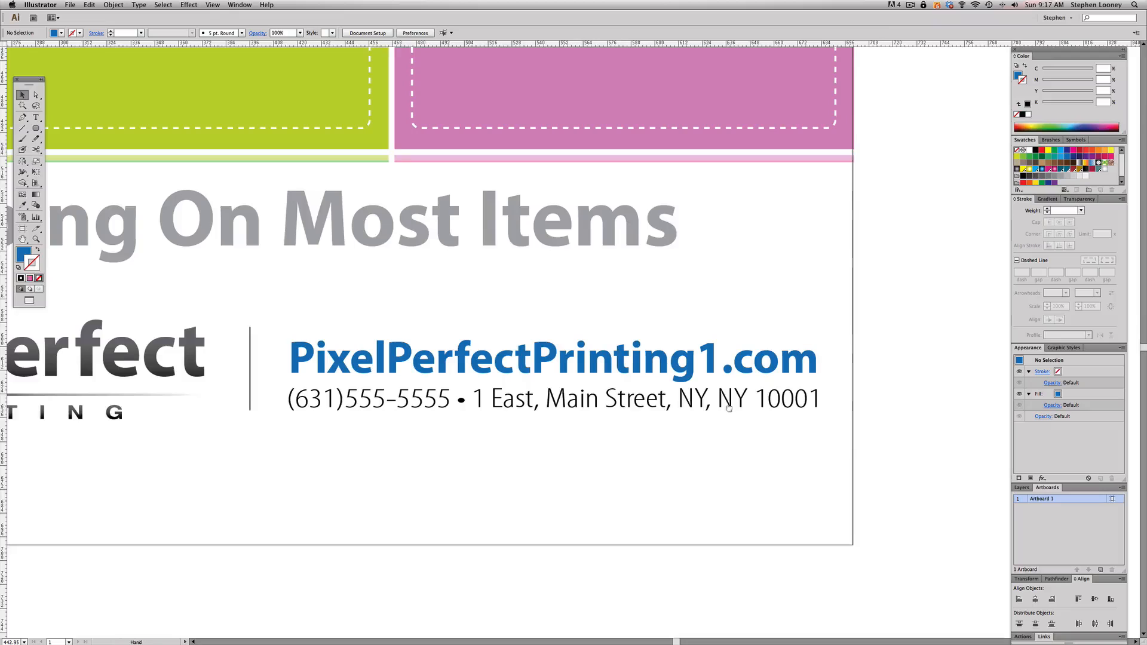
pyautogui.moveTo(398, 343); pyautogui.dragTo(399, 350)
pyautogui.click(400, 350)
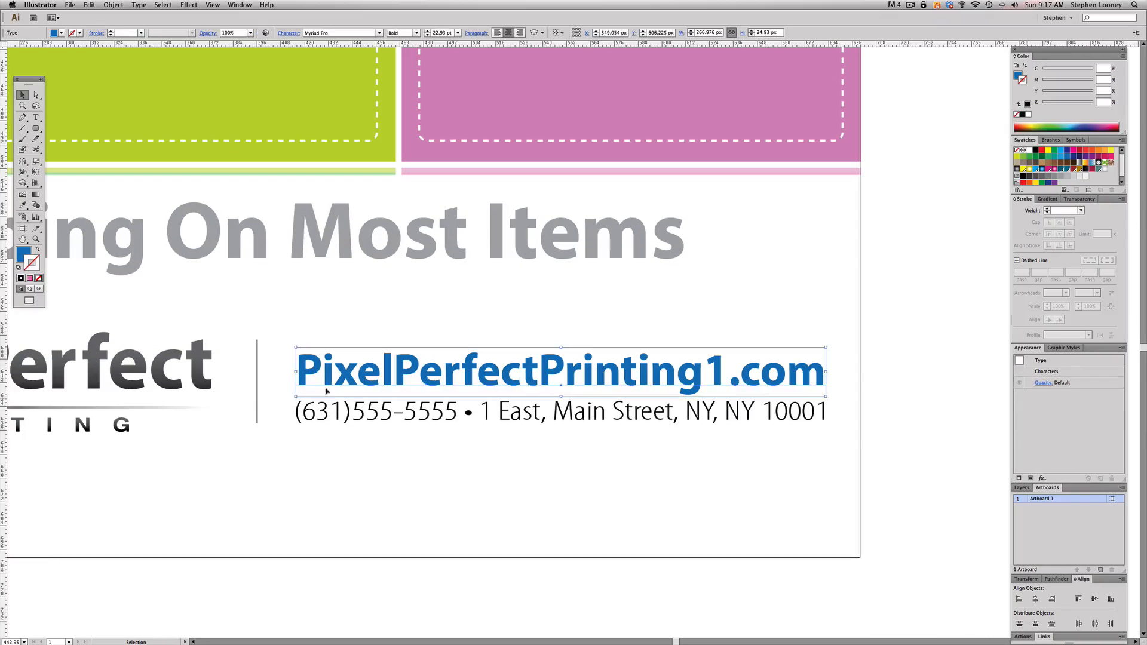
pyautogui.moveTo(295, 345); pyautogui.dragTo(366, 322)
pyautogui.click(442, 33)
pyautogui.write('20')
pyautogui.press('Return')
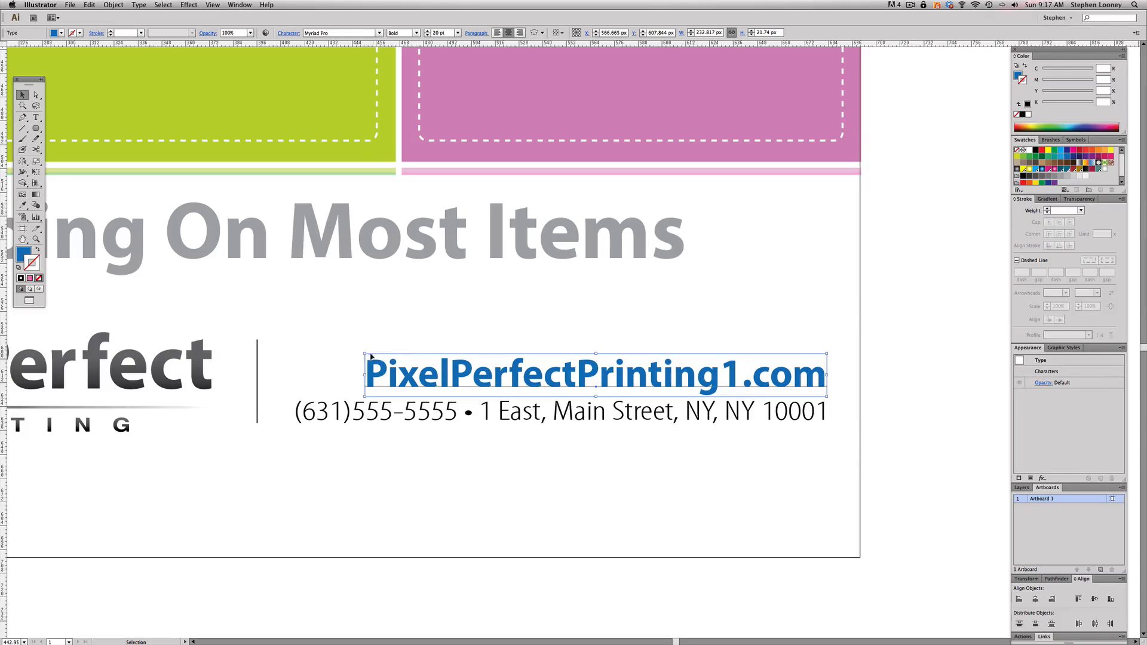
pyautogui.moveTo(365, 354); pyautogui.dragTo(322, 396)
pyautogui.press('super+z')
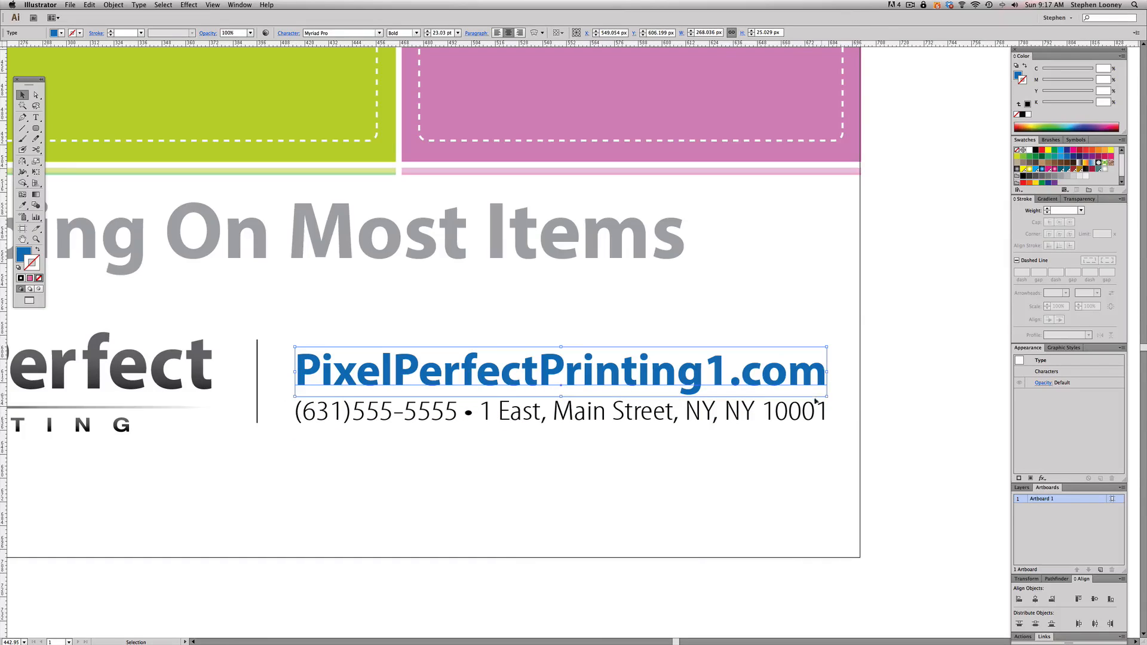
# - Group the web address with the contact line, shift the group slightly up, and shorten the divider to match its height
pyautogui.keyDown('alt'); pyautogui.keyDown('super'); pyautogui.click(469, 365); pyautogui.keyUp('super'); pyautogui.keyUp('alt')
pyautogui.keyDown('alt'); pyautogui.keyDown('super'); pyautogui.click(469, 365); pyautogui.keyUp('super'); pyautogui.keyUp('alt')
pyautogui.moveTo(460, 364); pyautogui.dragTo(520, 368)
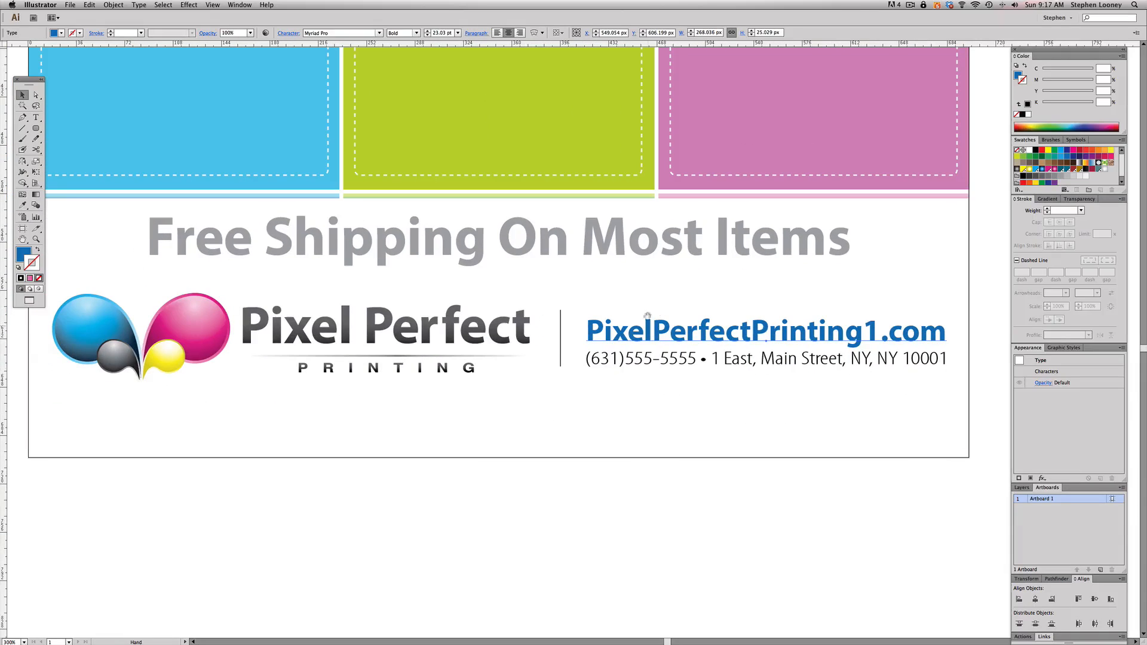
pyautogui.moveTo(670, 311); pyautogui.dragTo(701, 331)
pyautogui.press('super+g')
pyautogui.moveTo(550, 300); pyautogui.dragTo(561, 315)
pyautogui.click(560, 318)
pyautogui.click(588, 299)
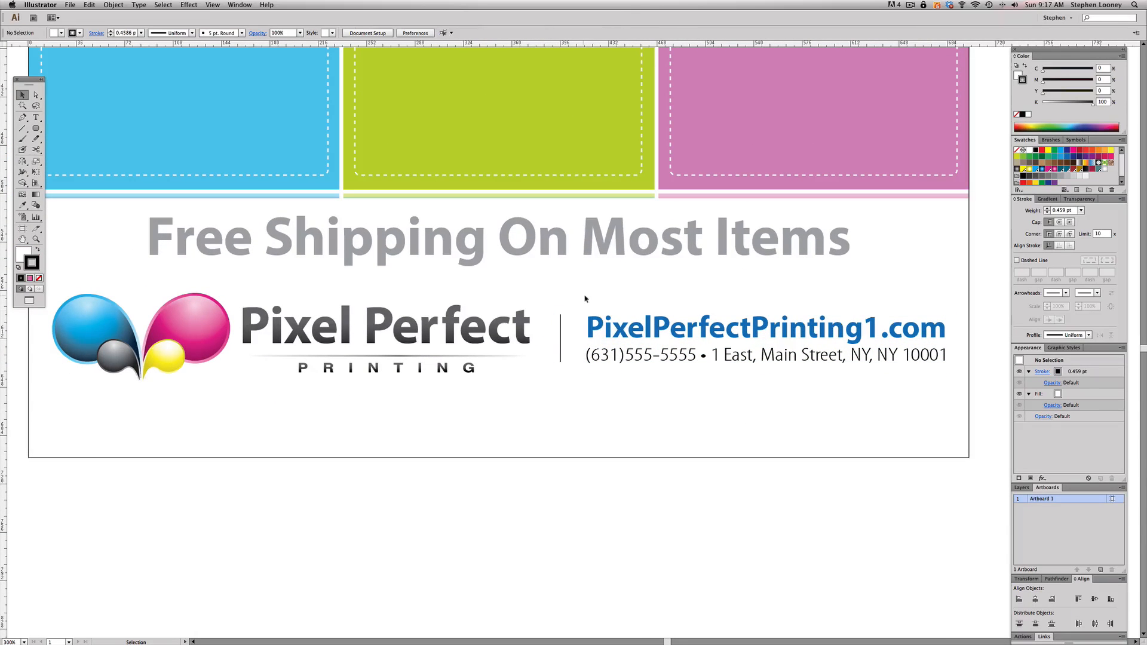
pyautogui.keyDown('alt'); pyautogui.keyDown('super'); pyautogui.click(589, 300); pyautogui.keyUp('super'); pyautogui.keyUp('alt')
pyautogui.keyDown('alt'); pyautogui.keyDown('super'); pyautogui.click(589, 300); pyautogui.keyUp('super'); pyautogui.keyUp('alt')
pyautogui.keyDown('alt'); pyautogui.keyDown('super'); pyautogui.click(588, 300); pyautogui.keyUp('super'); pyautogui.keyUp('alt')
pyautogui.moveTo(500, 266); pyautogui.dragTo(563, 333)
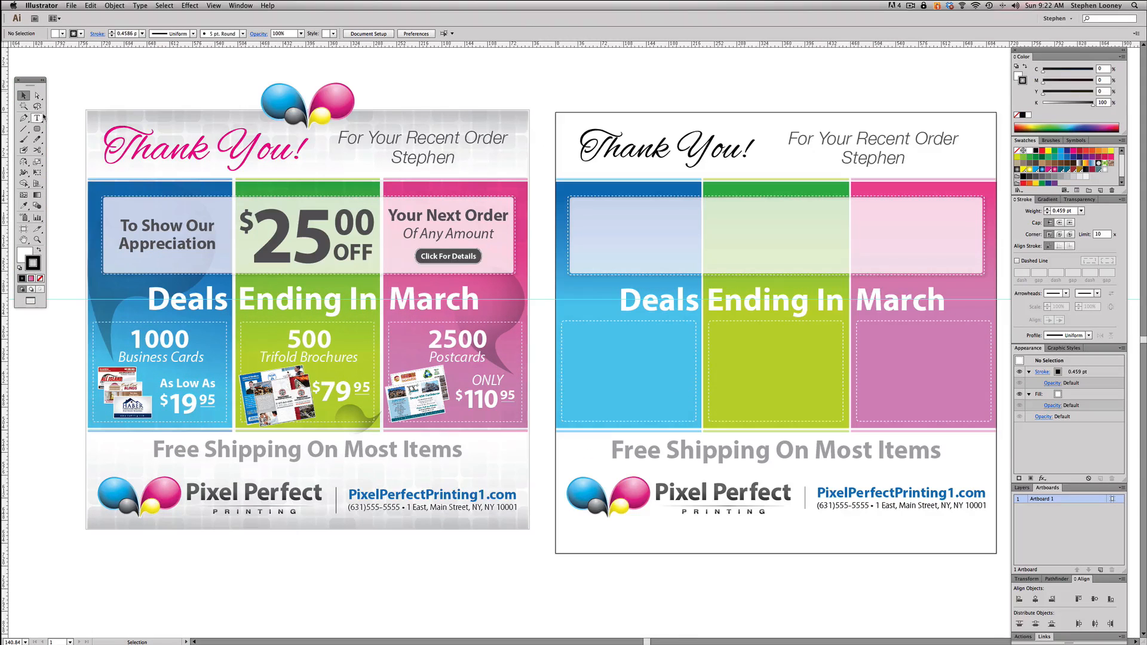
# - Copy the flyer's "To Show Our Appreciation" text into the blue part of the coupon box and duplicate it into the green part
pyautogui.click(46, 118)
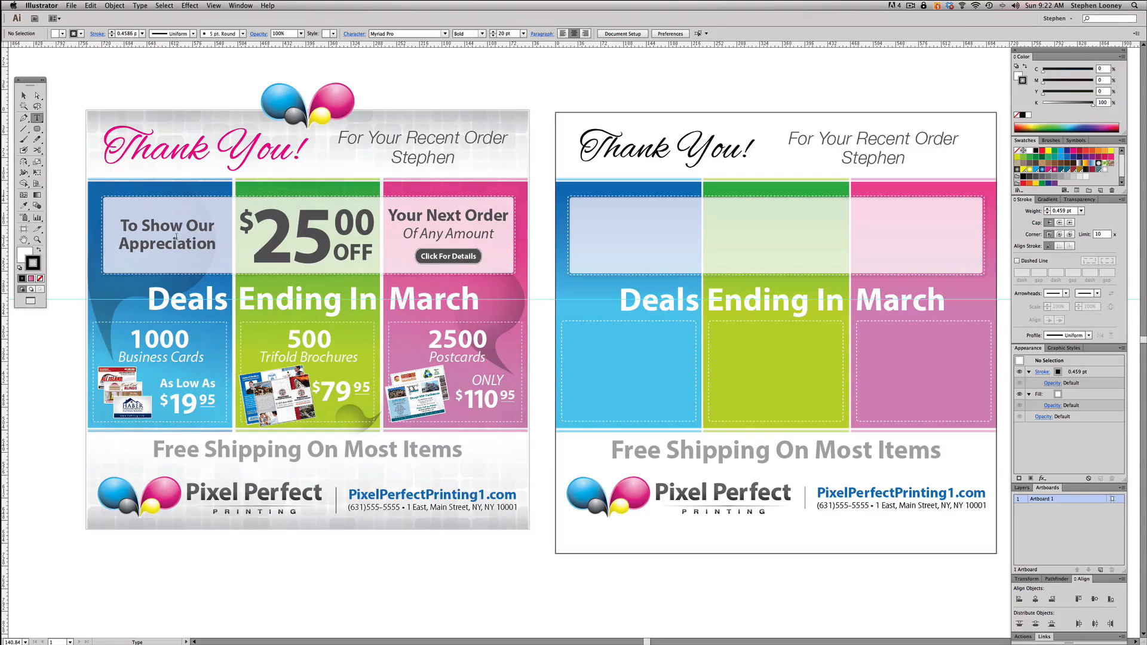
pyautogui.click(24, 96)
pyautogui.click(175, 242)
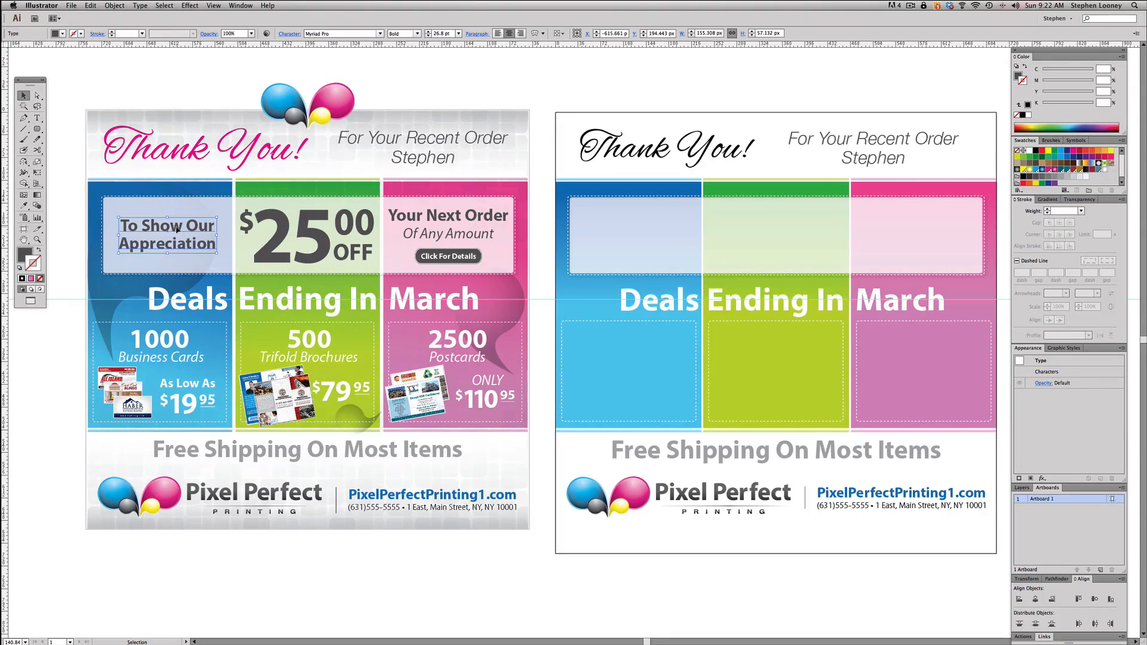
pyautogui.moveTo(177, 230); pyautogui.dragTo(761, 228)
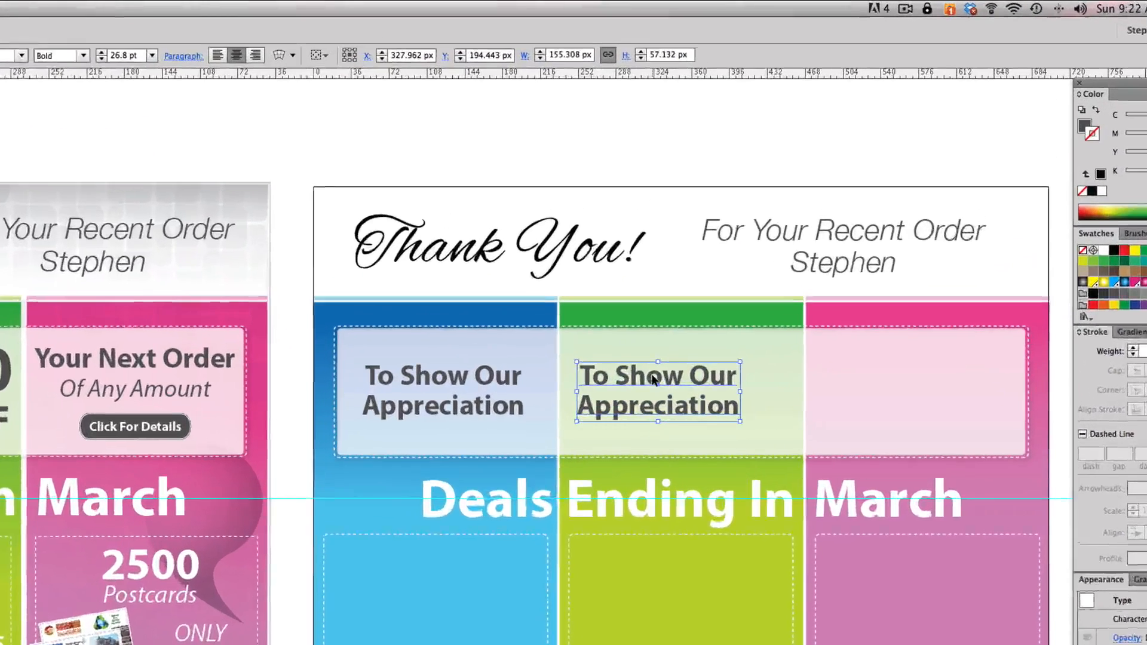
# - Replace the green section's duplicate text with "$", place it near that section's upper-left corner, and duplicate it alongside
pyautogui.tripleClick(654, 379)
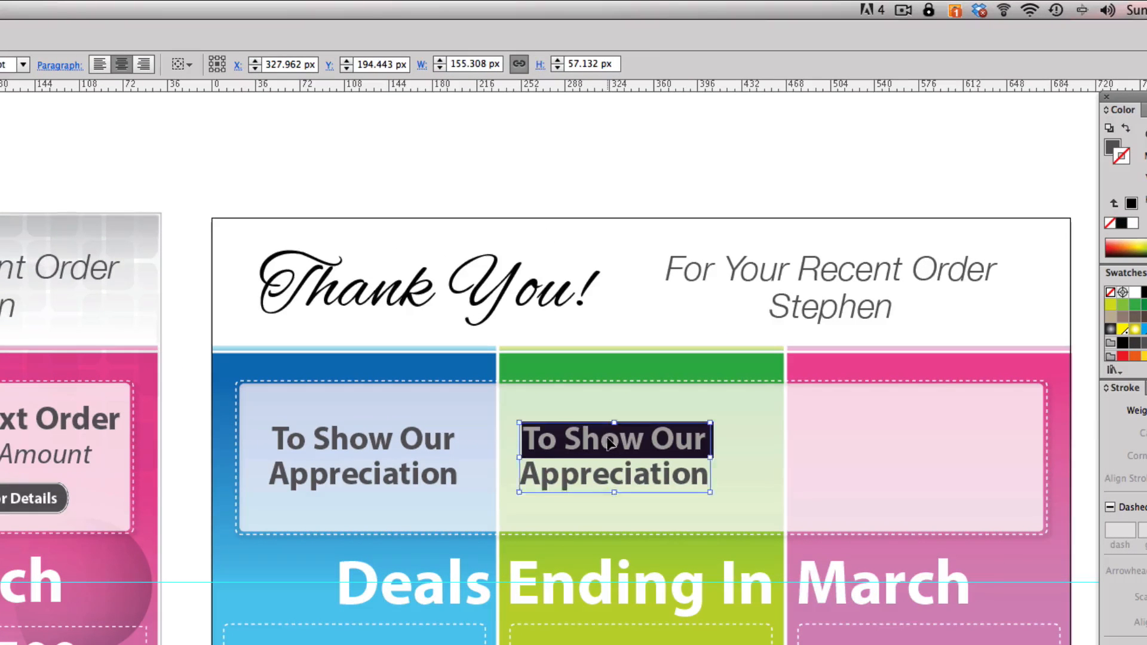
pyautogui.press('super+a')
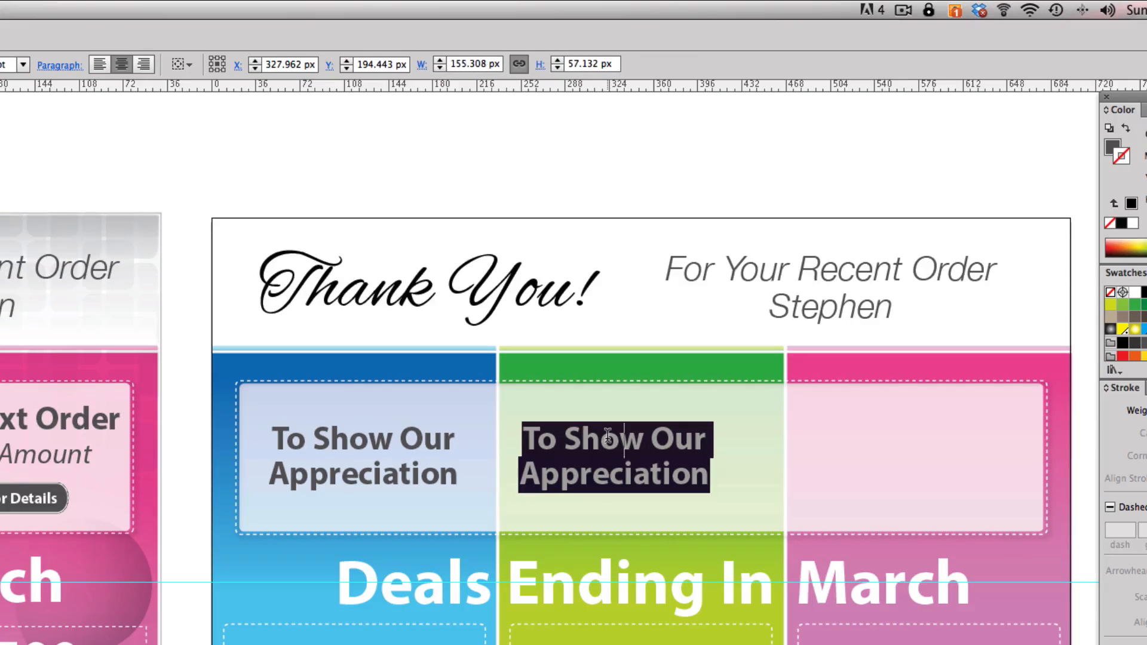
pyautogui.write('$')
pyautogui.press('Escape')
pyautogui.moveTo(612, 441); pyautogui.dragTo(548, 433)
# - Change the duplicate dollar sign to "2" and enlarge it to about 80 by 158 px beside the dollar sign
pyautogui.doubleClick(550, 434)
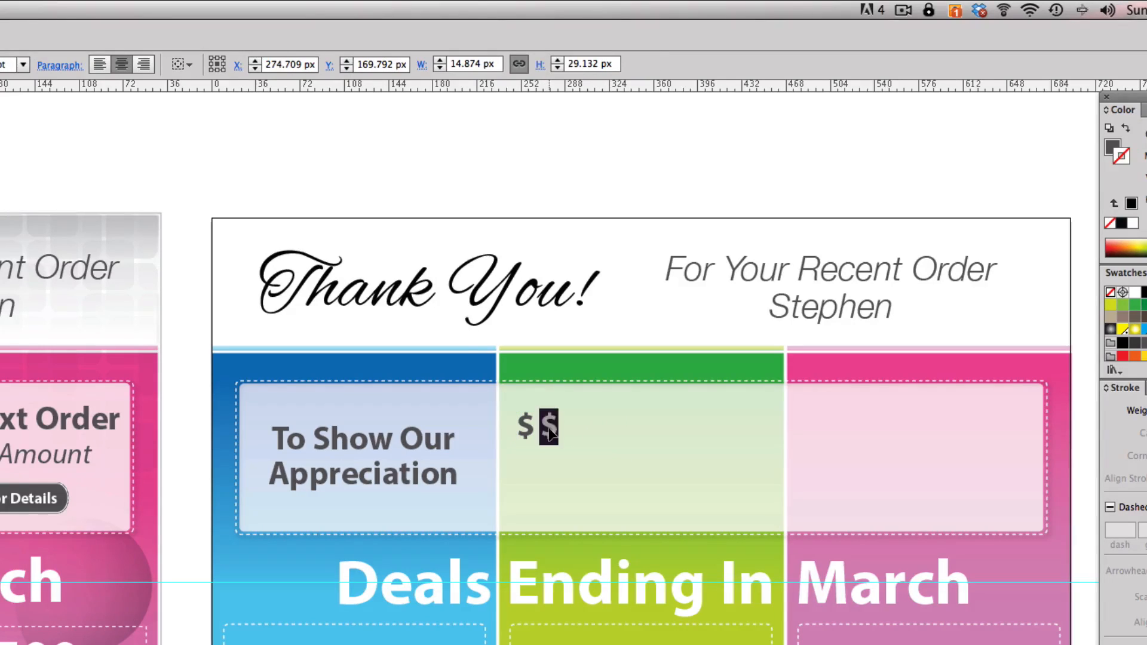
pyautogui.write('2')
pyautogui.press('Escape')
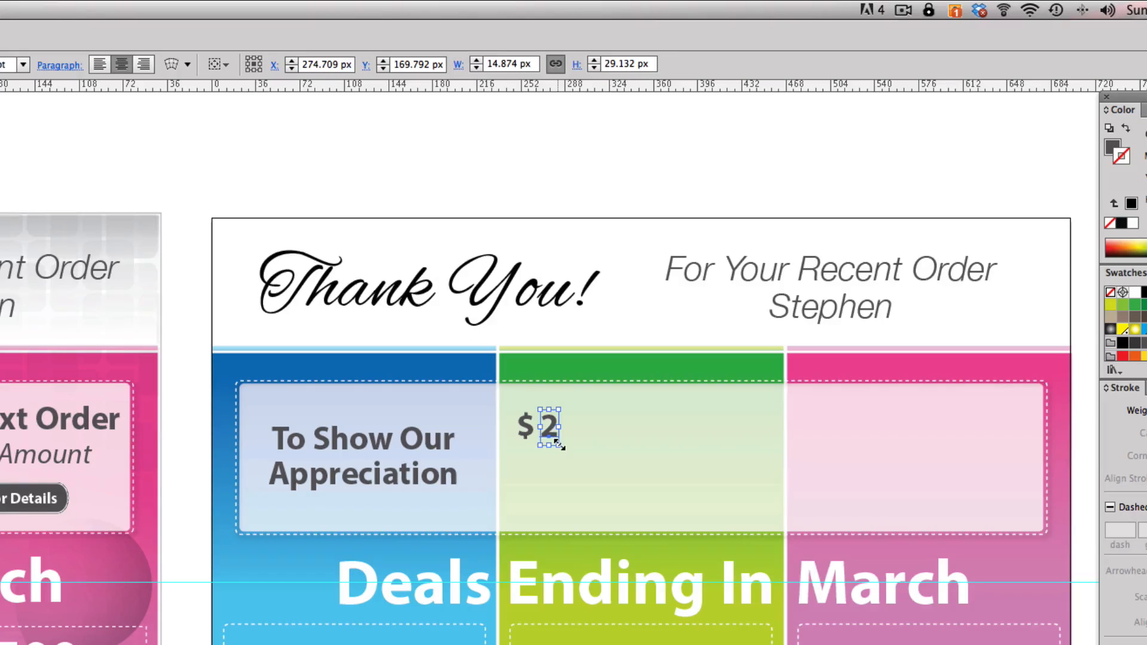
pyautogui.moveTo(557, 442); pyautogui.dragTo(630, 499)
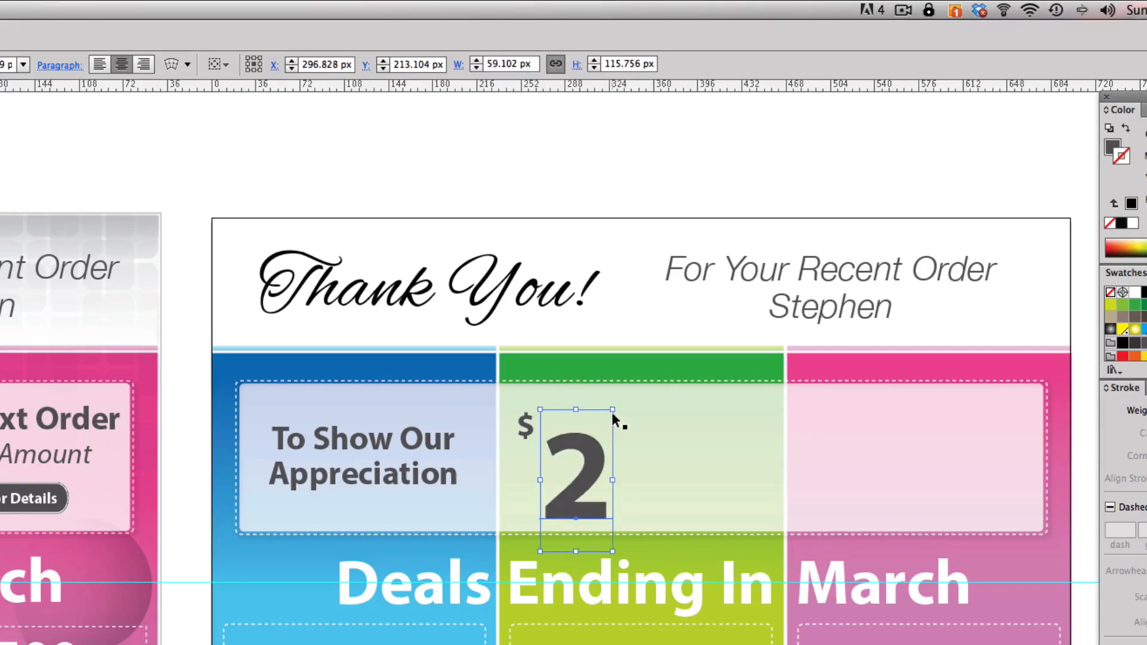
pyautogui.moveTo(614, 409); pyautogui.dragTo(663, 358)
pyautogui.moveTo(618, 409); pyautogui.dragTo(606, 422)
# - Extend the large number to "25", move it beside the dollar sign at about X 336.6 px, and open it for editing between the digits
pyautogui.doubleClick(616, 436)
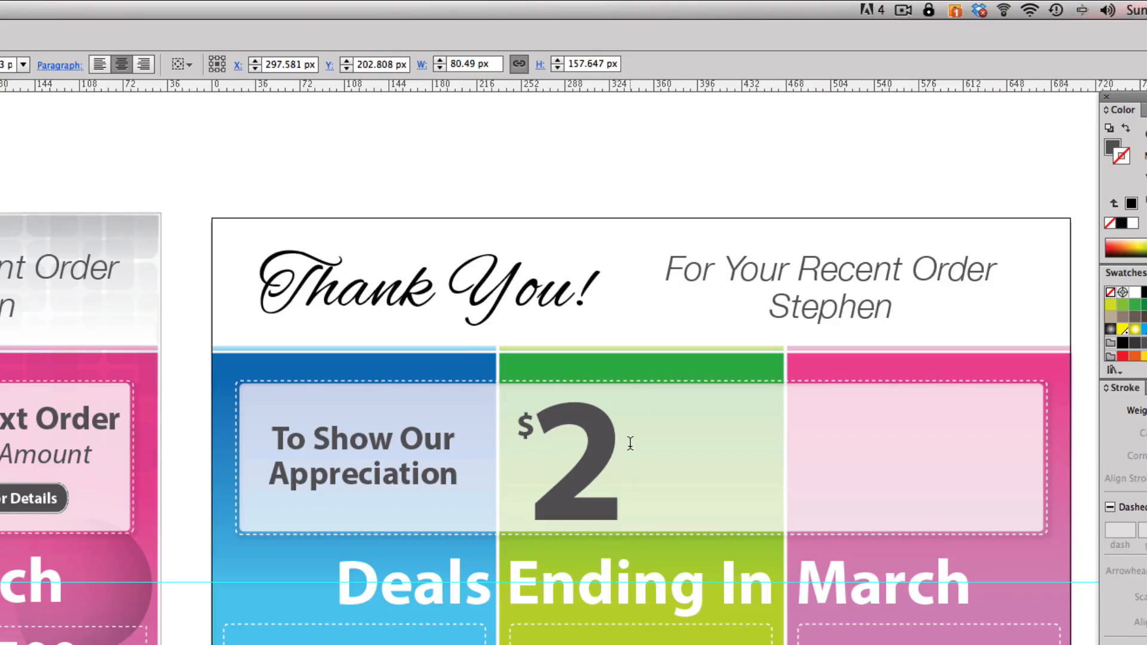
pyautogui.write('5')
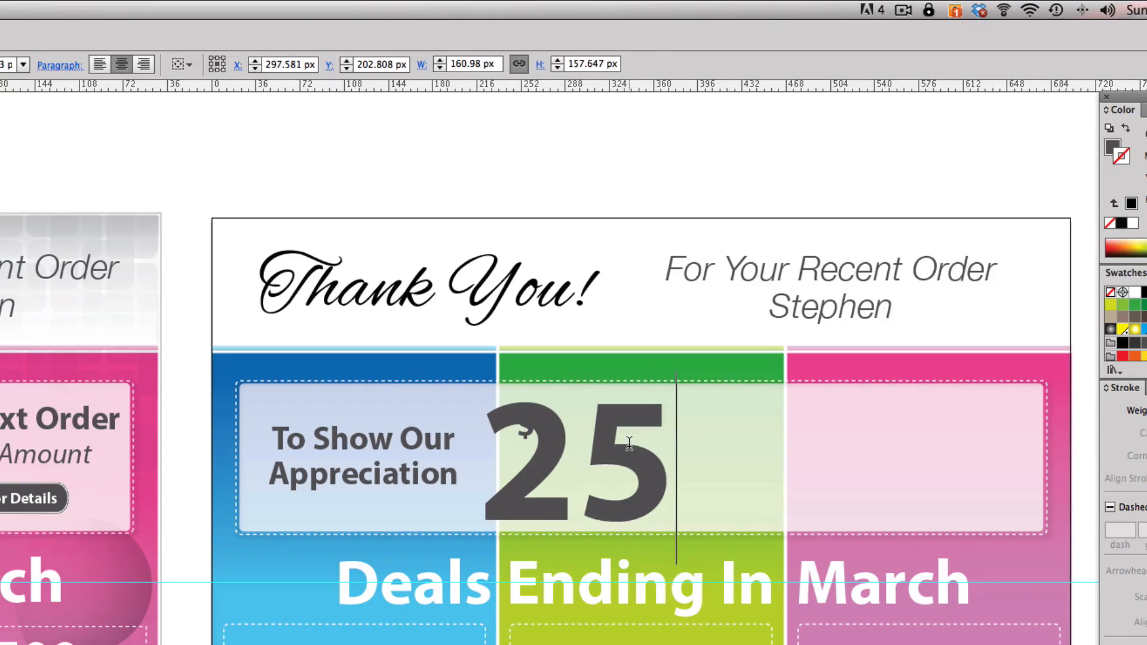
pyautogui.press('Escape')
pyautogui.moveTo(618, 443); pyautogui.dragTo(662, 440)
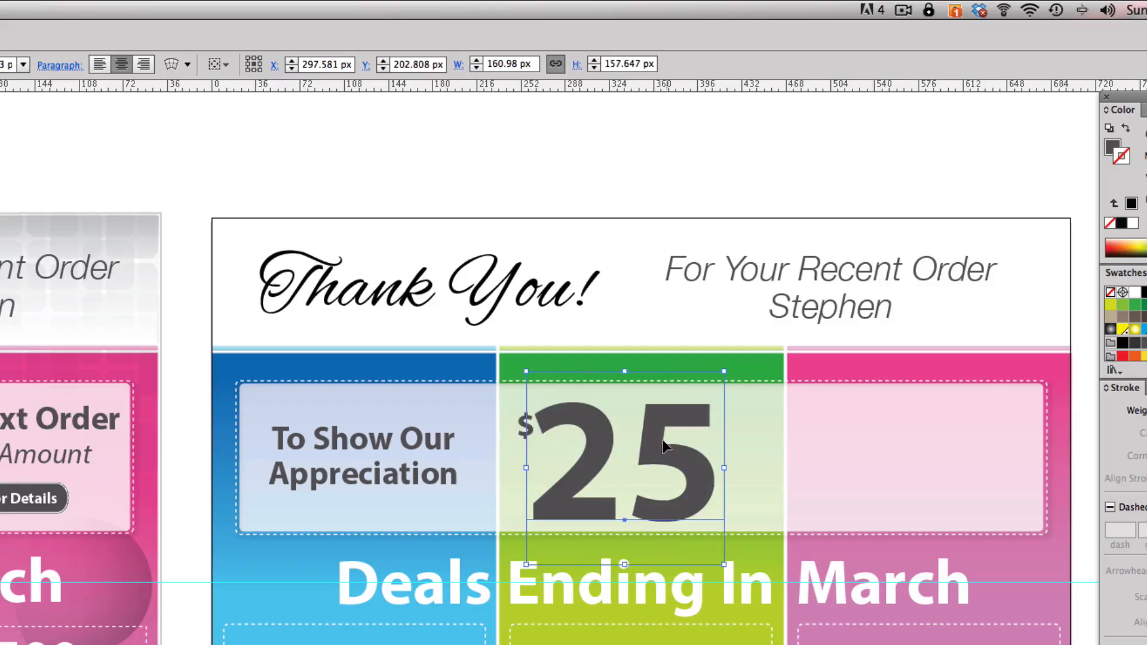
pyautogui.doubleClick(626, 470)
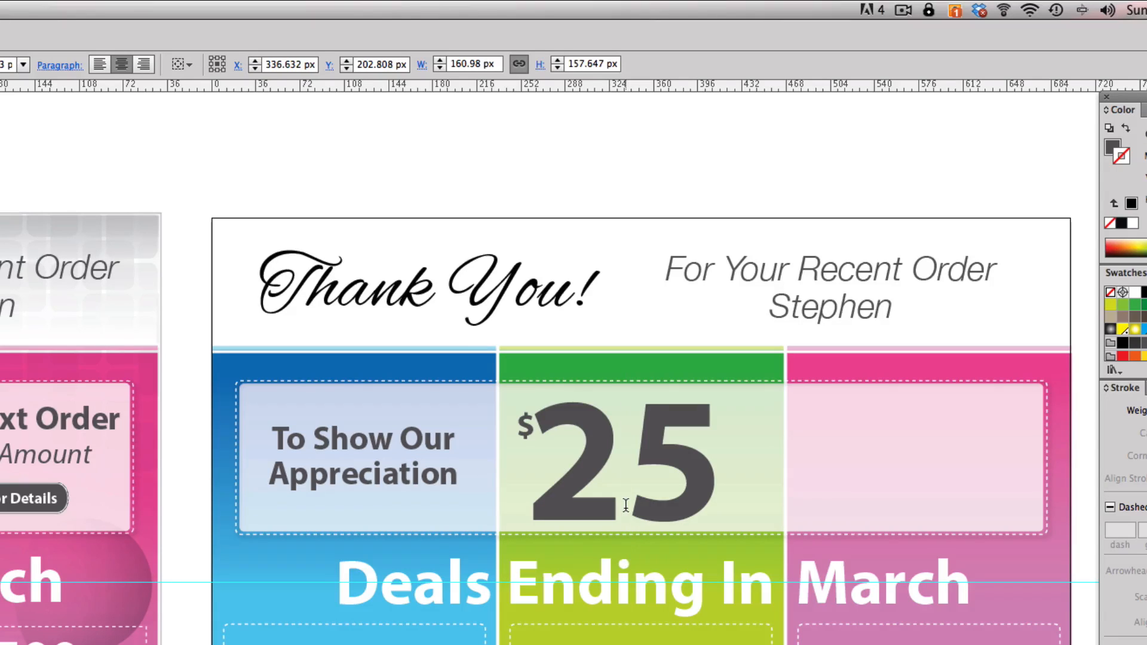
# - Tighten the kerning between the digits of the large "25" and scale the number down to about 135 by 140 px
pyautogui.hotkey('alt', 'Left')
pyautogui.hotkey('alt', 'Left')
pyautogui.hotkey('alt', 'Left')
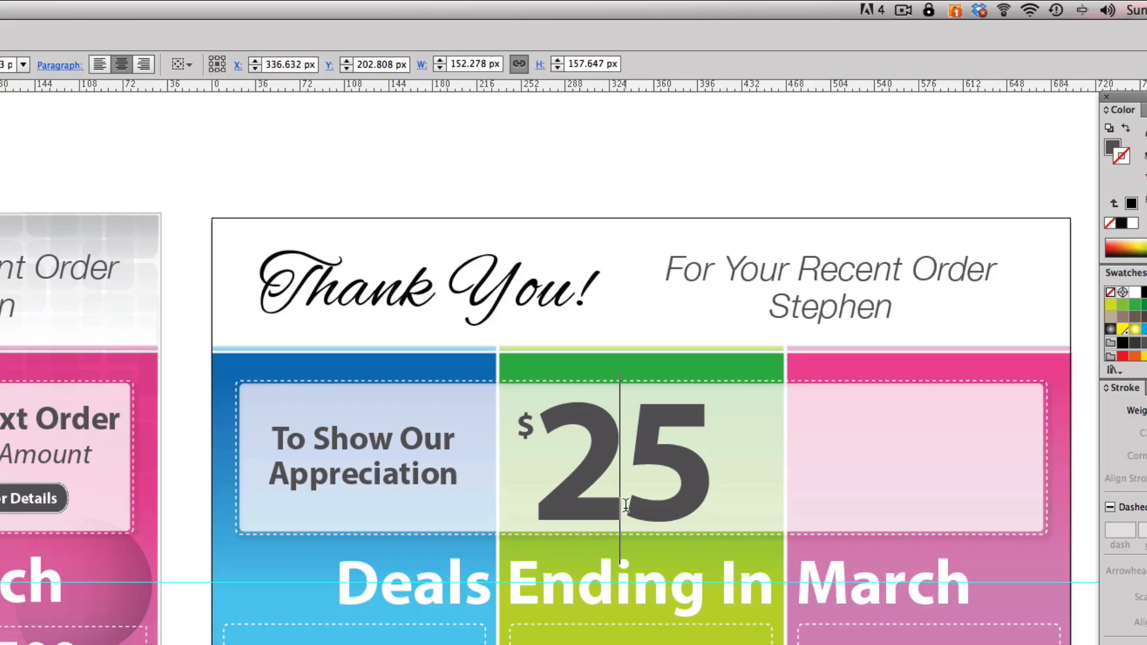
pyautogui.hotkey('alt', 'Right')
pyautogui.hotkey('alt', 'Right')
pyautogui.hotkey('alt', 'Right')
pyautogui.hotkey('alt', 'Right')
pyautogui.hotkey('alt', 'Right')
pyautogui.hotkey('alt', 'Left')
pyautogui.hotkey('alt', 'Left')
pyautogui.hotkey('alt', 'Left')
pyautogui.hotkey('alt', 'Left')
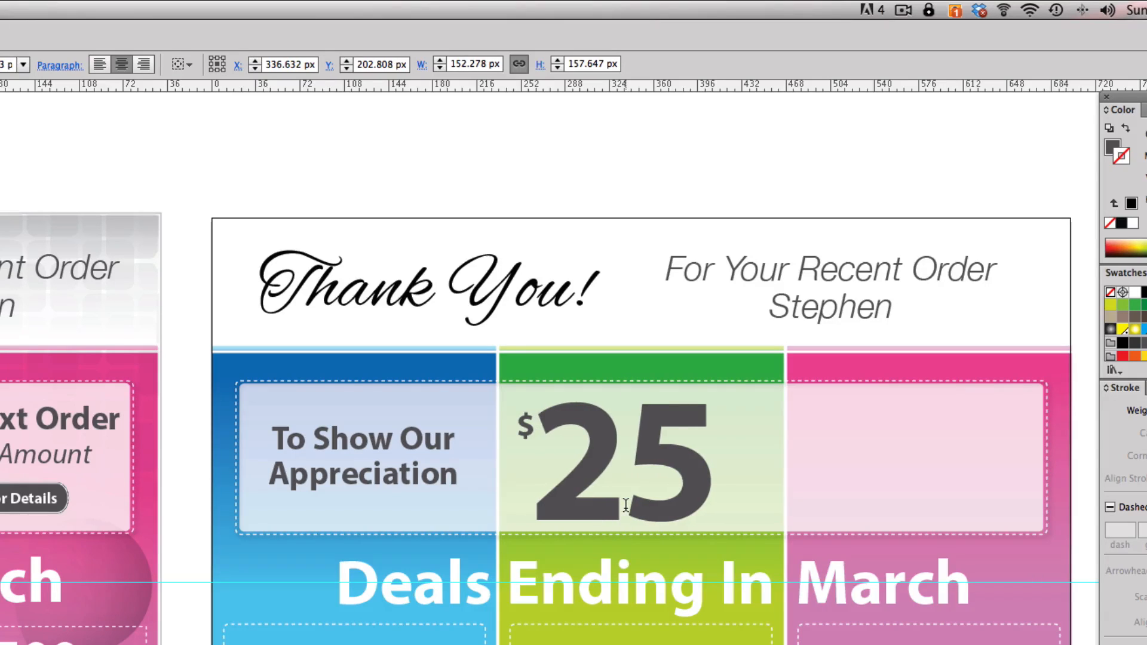
pyautogui.hotkey('alt', 'Left')
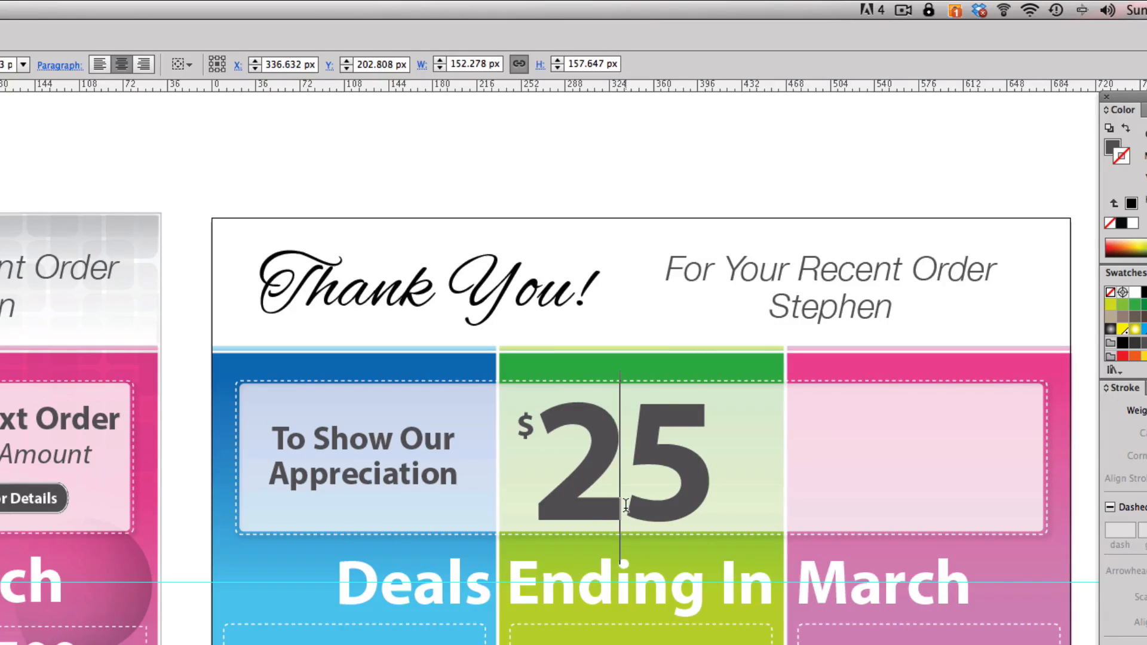
pyautogui.press('Escape')
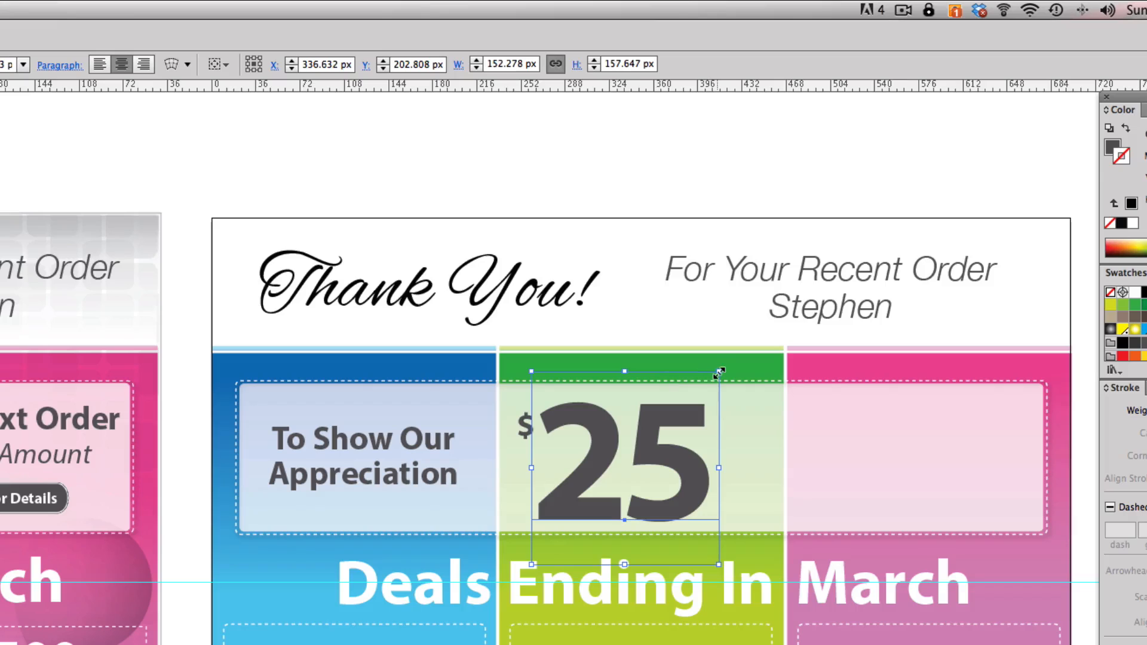
pyautogui.moveTo(719, 371); pyautogui.dragTo(709, 382)
# - Duplicate the "25", change the copy to "00", and shrink it to about 70 by 68 px as a superscript beside the number
pyautogui.moveTo(670, 441); pyautogui.dragTo(799, 436)
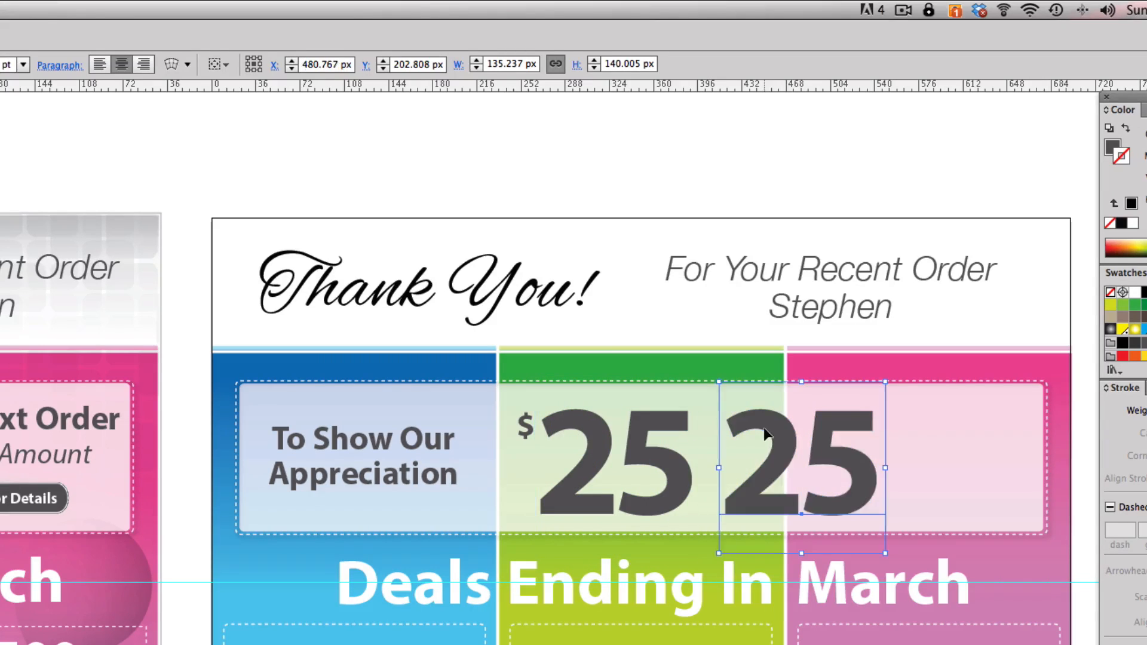
pyautogui.write('00')
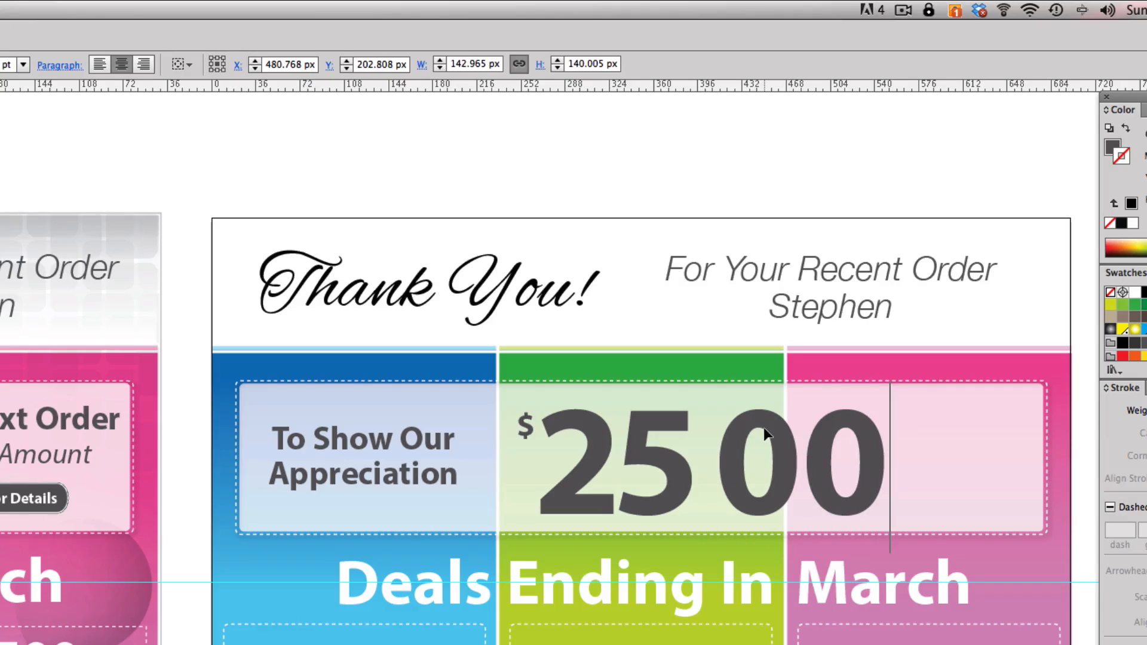
pyautogui.press('Escape')
pyautogui.moveTo(890, 556); pyautogui.dragTo(759, 436)
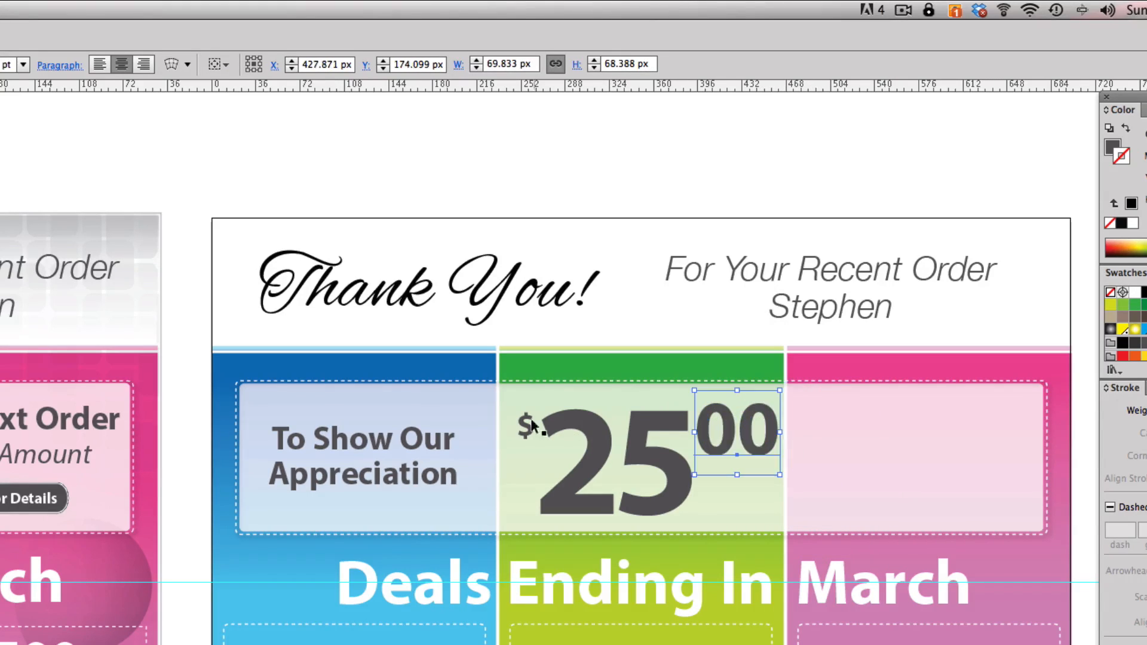
# - Enlarge the dollar sign to about 27 by 53 px and nudge the "00" down to align with the top of "25"
pyautogui.click(528, 410)
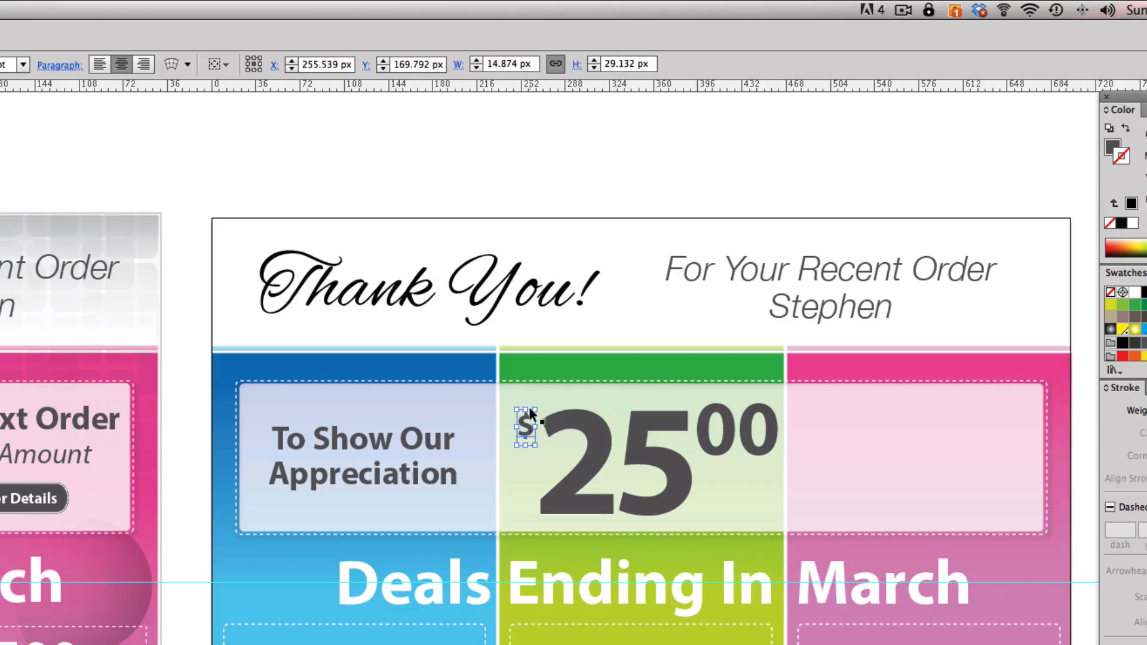
pyautogui.moveTo(531, 405); pyautogui.dragTo(538, 391)
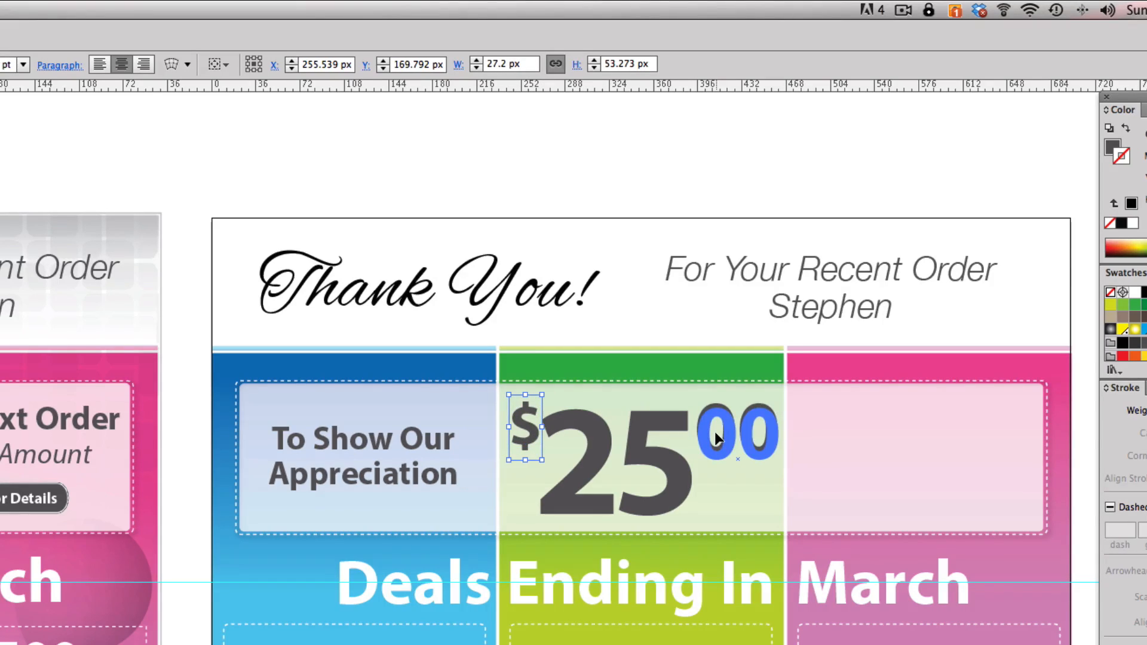
pyautogui.click(717, 438)
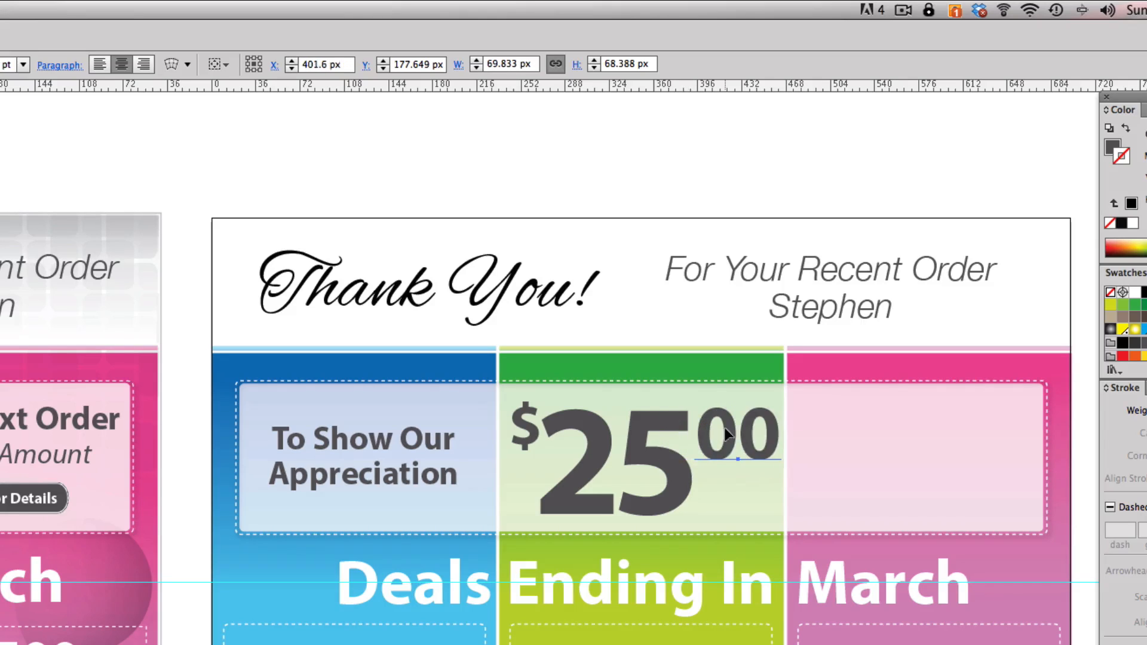
# - Duplicate the "00" below itself, change the copy to "OFF", and shrink it to about 63 by 39 px beneath the cents
pyautogui.moveTo(725, 428); pyautogui.dragTo(728, 497)
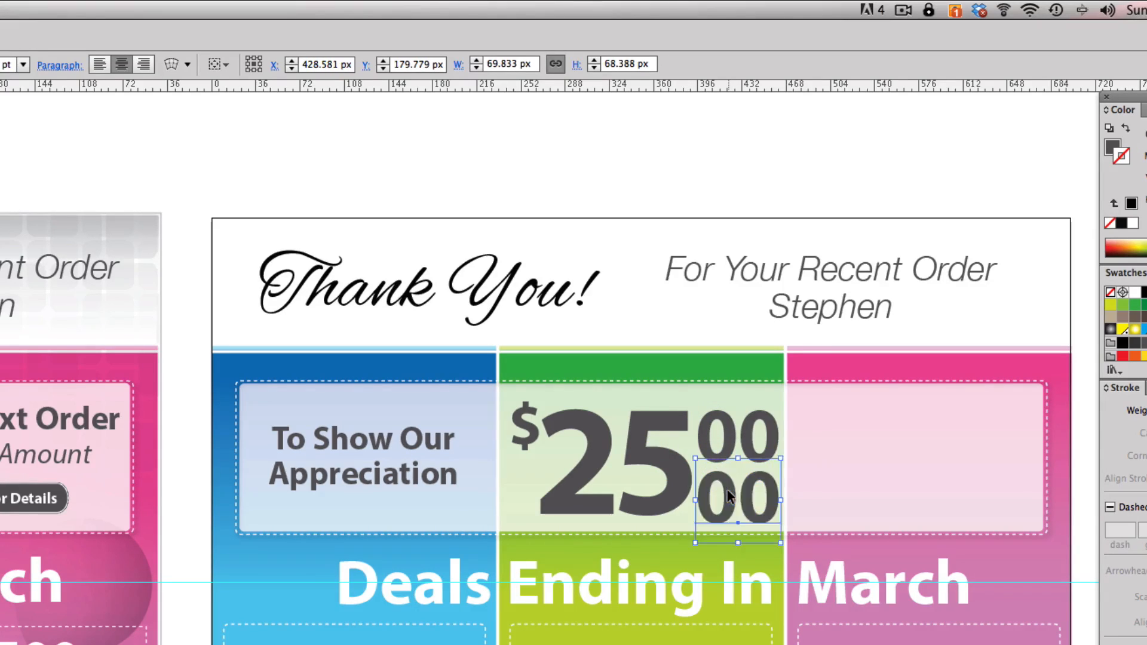
pyautogui.doubleClick(728, 490)
pyautogui.write('OFF')
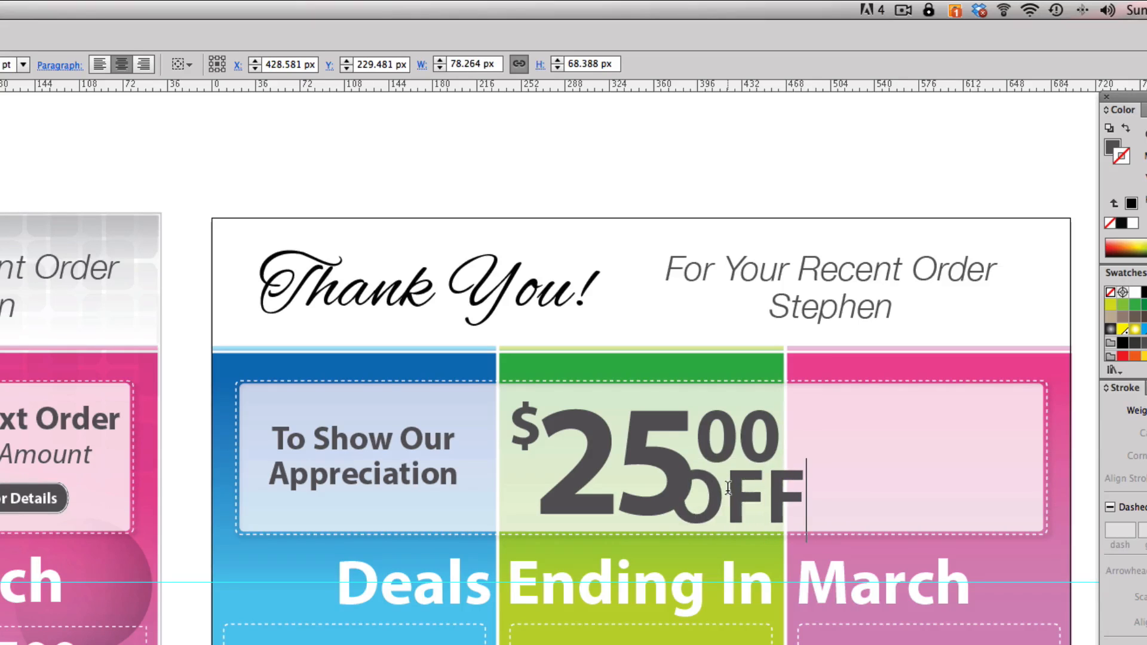
pyautogui.press('Escape')
pyautogui.keyDown('alt'); pyautogui.keyDown('shift'); pyautogui.moveTo(806, 472); pyautogui.dragTo(763, 485); pyautogui.keyUp('shift'); pyautogui.keyUp('alt')
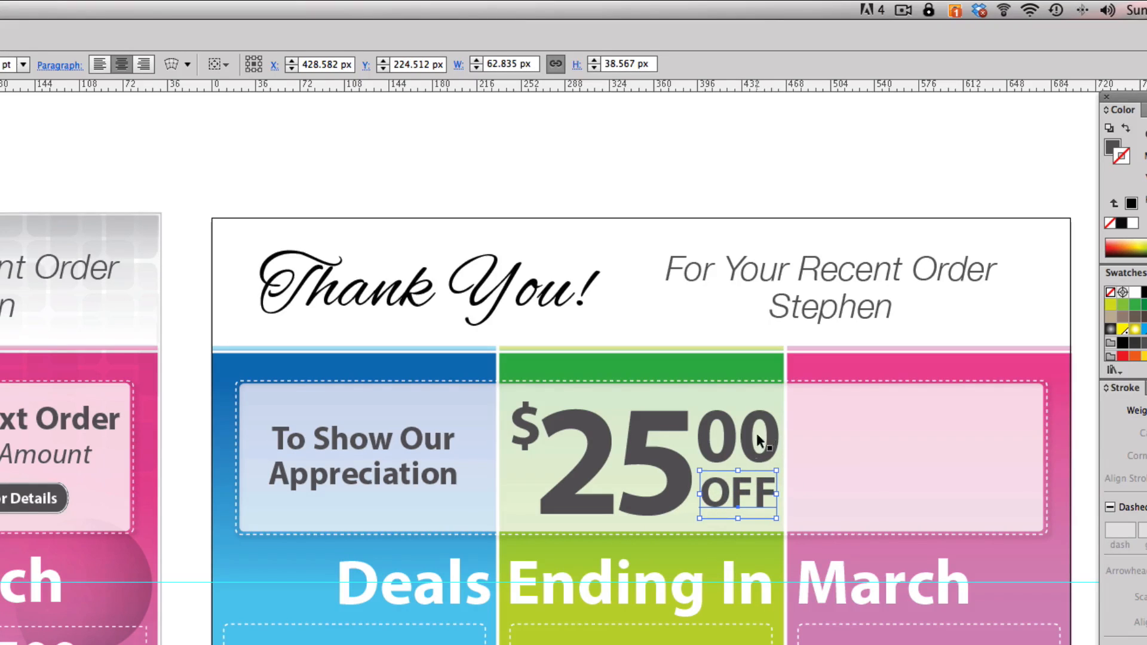
pyautogui.click(682, 190)
# - Copy the "To Show Our Appreciation" text into the coupon box's pink part and replace the copy's wording with "Your Next Order"
pyautogui.moveTo(756, 228); pyautogui.dragTo(608, 226)
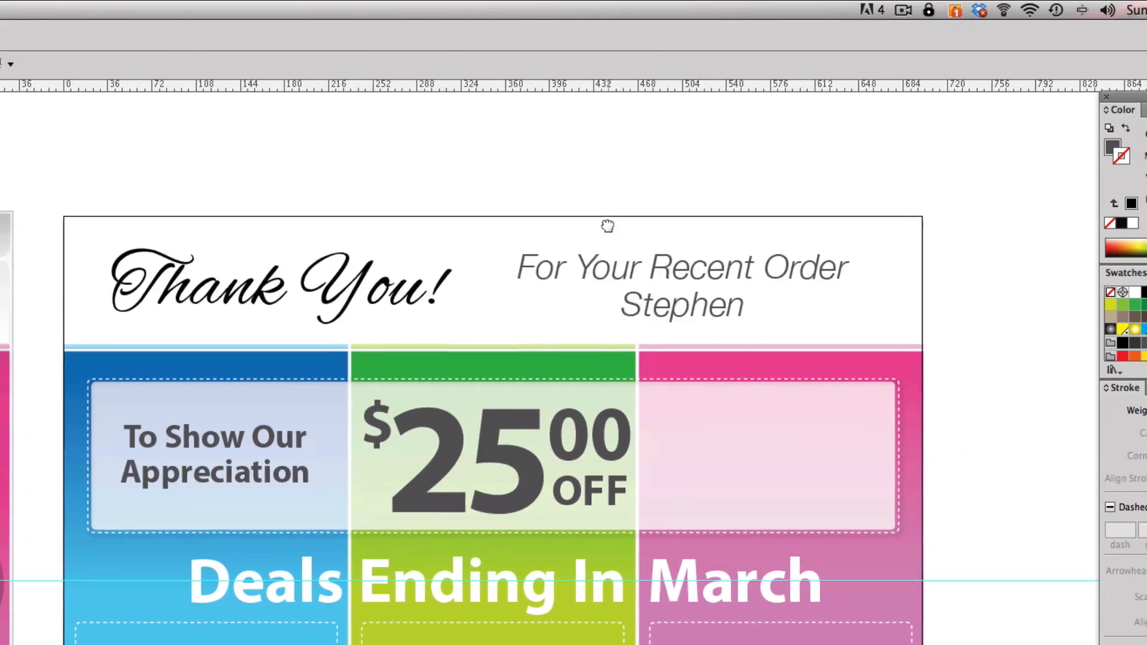
pyautogui.moveTo(177, 432); pyautogui.dragTo(719, 438)
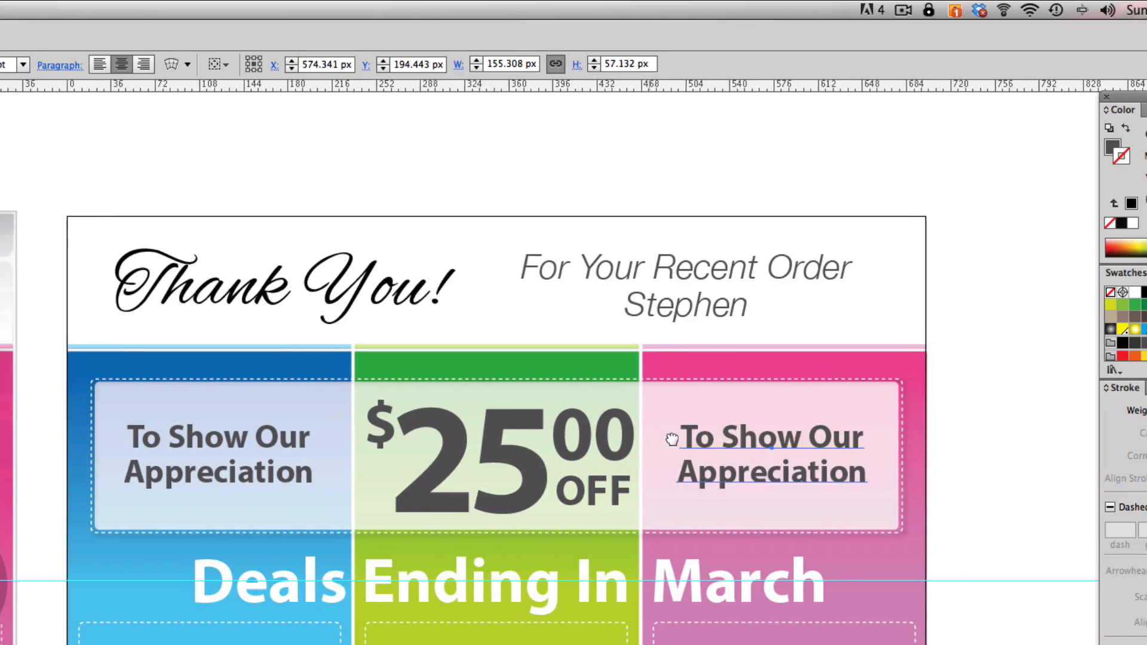
pyautogui.hscroll(-3, 718, 438)
pyautogui.doubleClick(863, 436)
pyautogui.tripleClick(864, 436)
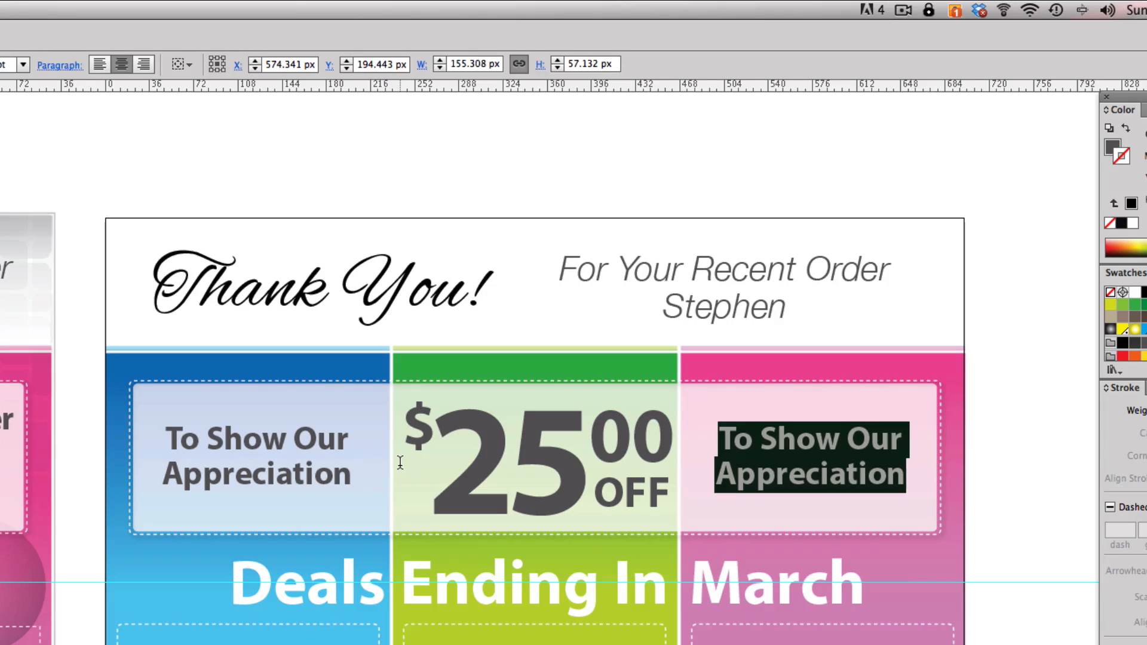
pyautogui.write('Your N')
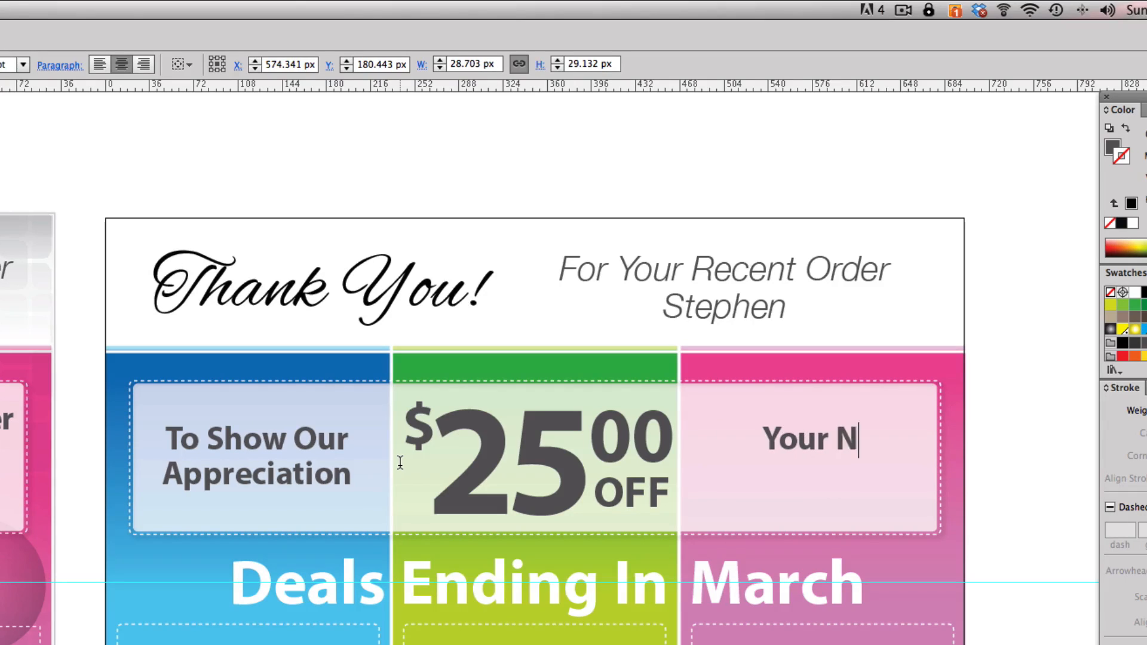
pyautogui.write('ext Ordd')
pyautogui.press('BackSpace')
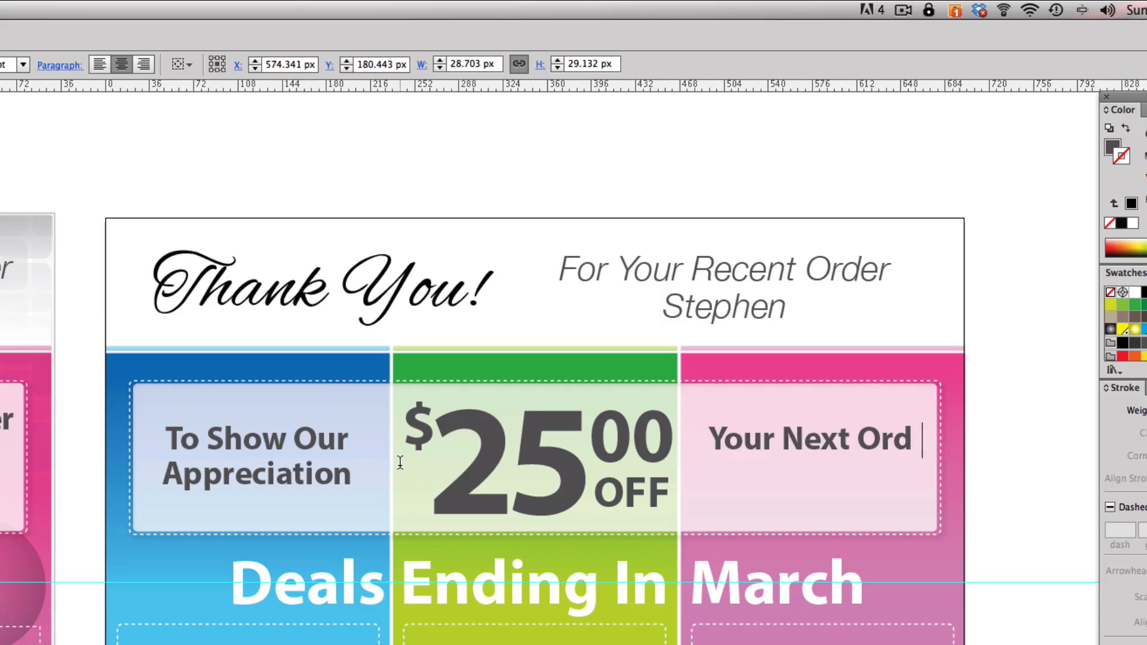
pyautogui.write('er')
pyautogui.press('Escape')
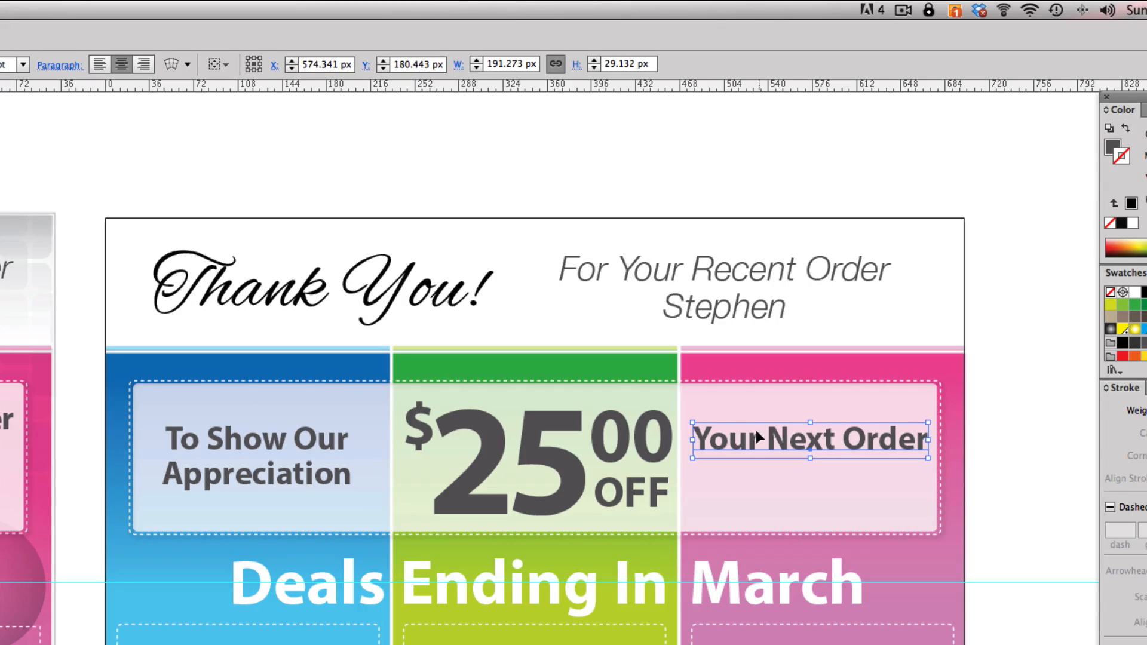
# - Move "Your Next Order" up, duplicate it just below, and change the duplicate to "Of Any Amount"
pyautogui.moveTo(738, 437); pyautogui.dragTo(735, 461)
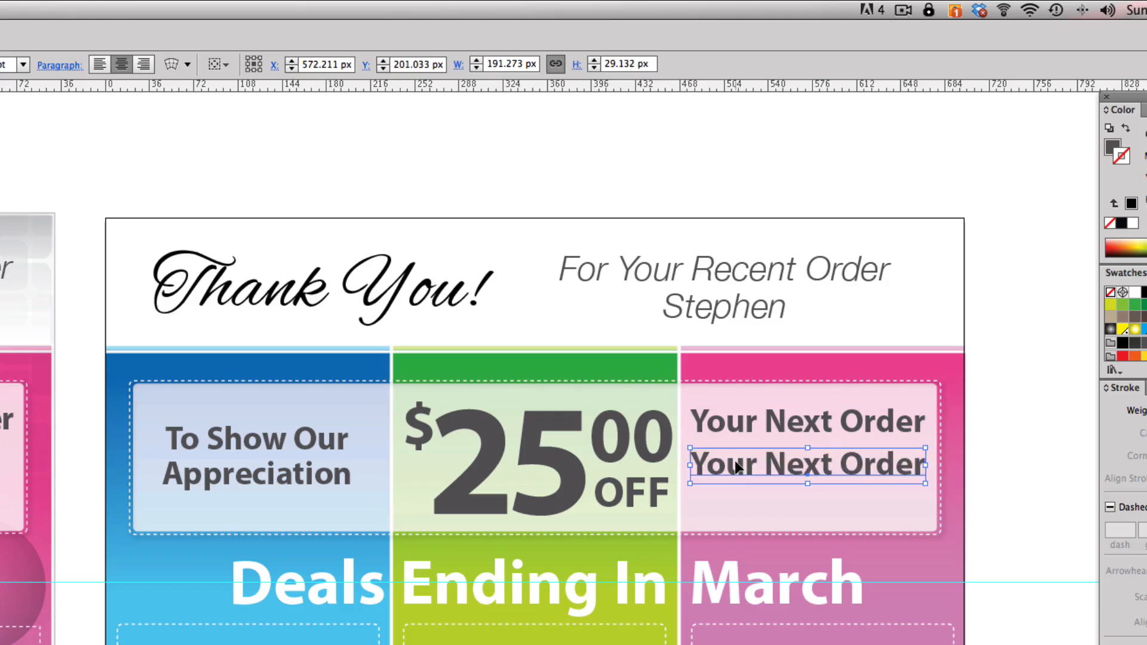
pyautogui.tripleClick(736, 460)
pyautogui.write('Of ')
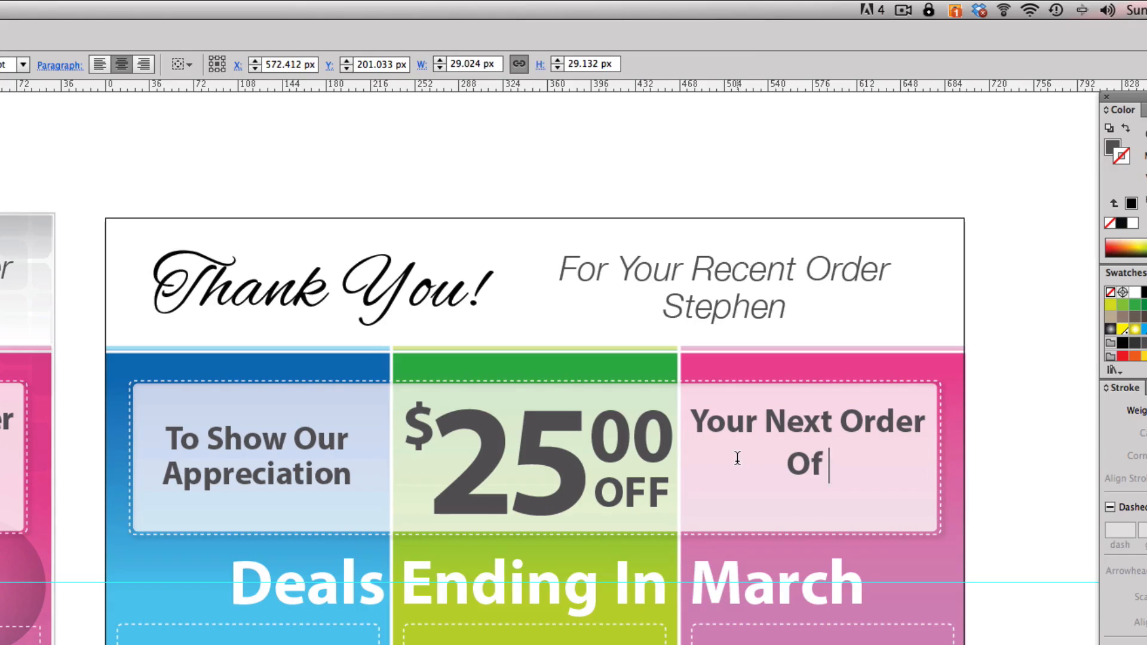
pyautogui.write('Any A mount')
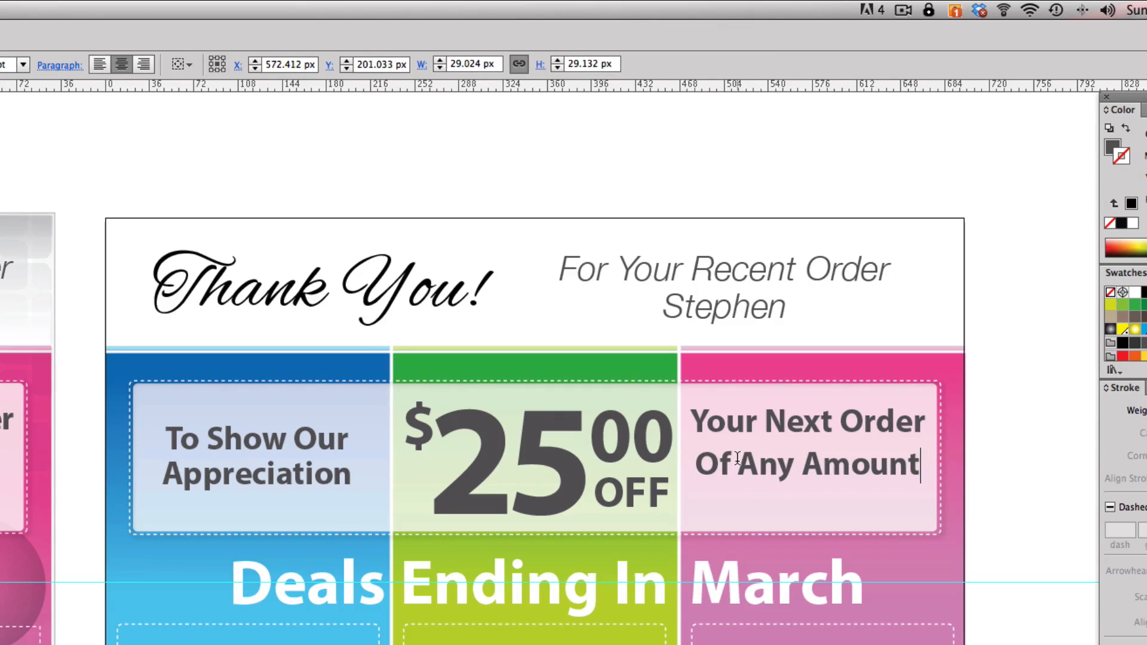
pyautogui.press('Escape')
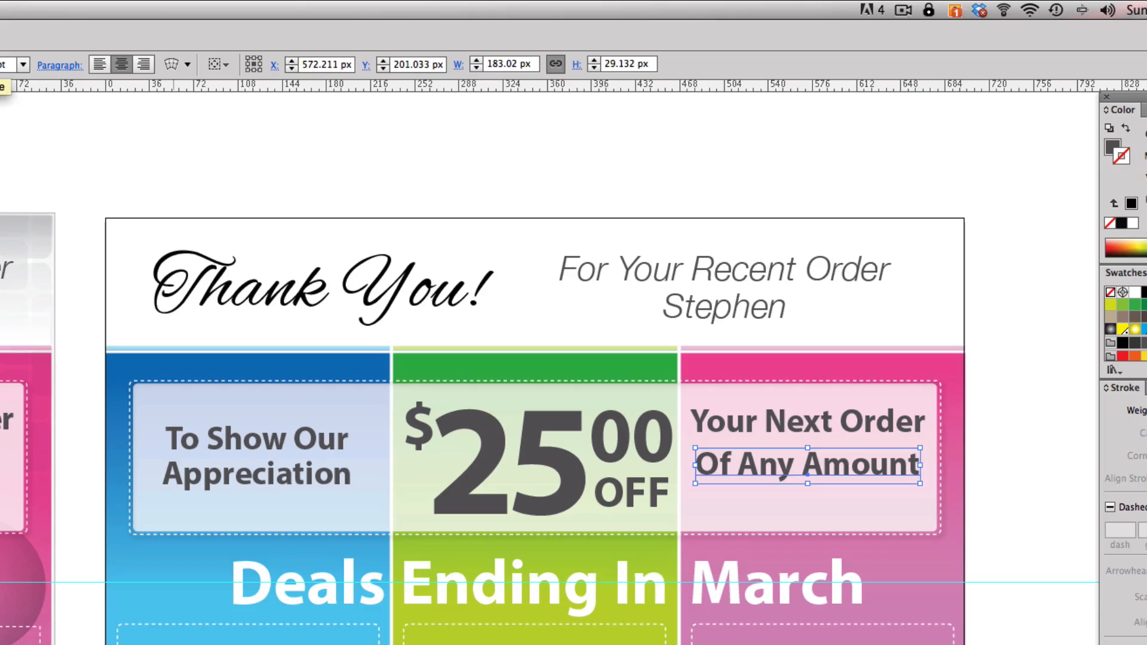
# - Make "Of Any Amount" a lighter italic, reduce it to about 130 by 23 px, and move it up closer to "Your Next Order"
pyautogui.click(1, 64)
pyautogui.click(2, 213)
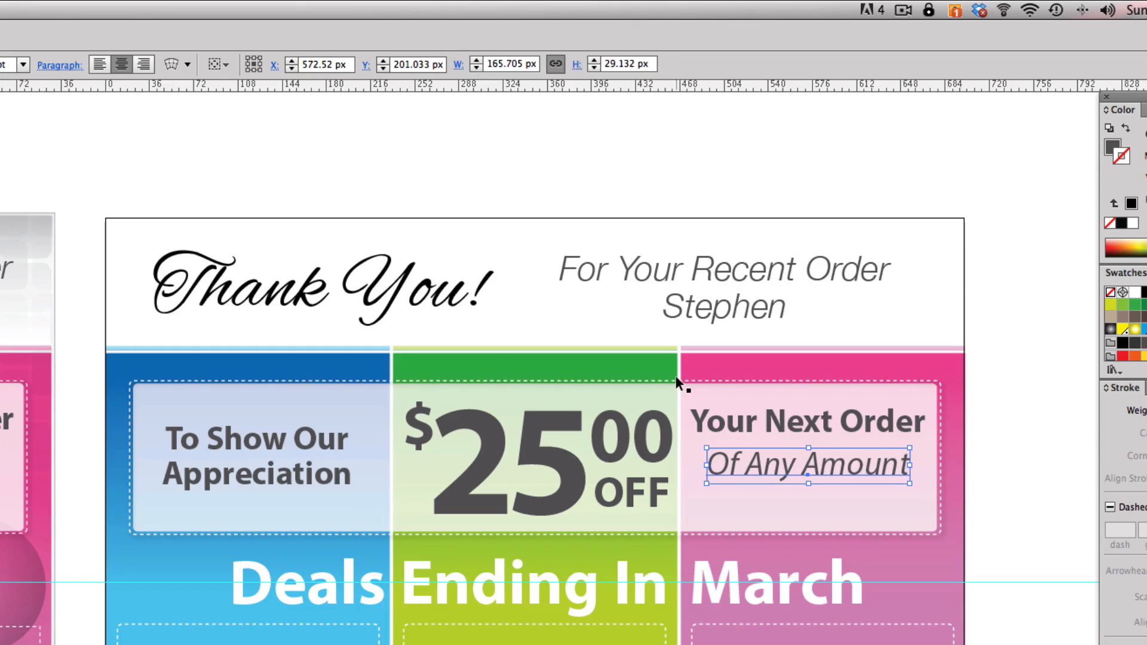
pyautogui.click(121, 65)
pyautogui.press('Down')
pyautogui.press('Down')
pyautogui.press('Down')
pyautogui.press('Down')
pyautogui.press('Down')
pyautogui.press('Down')
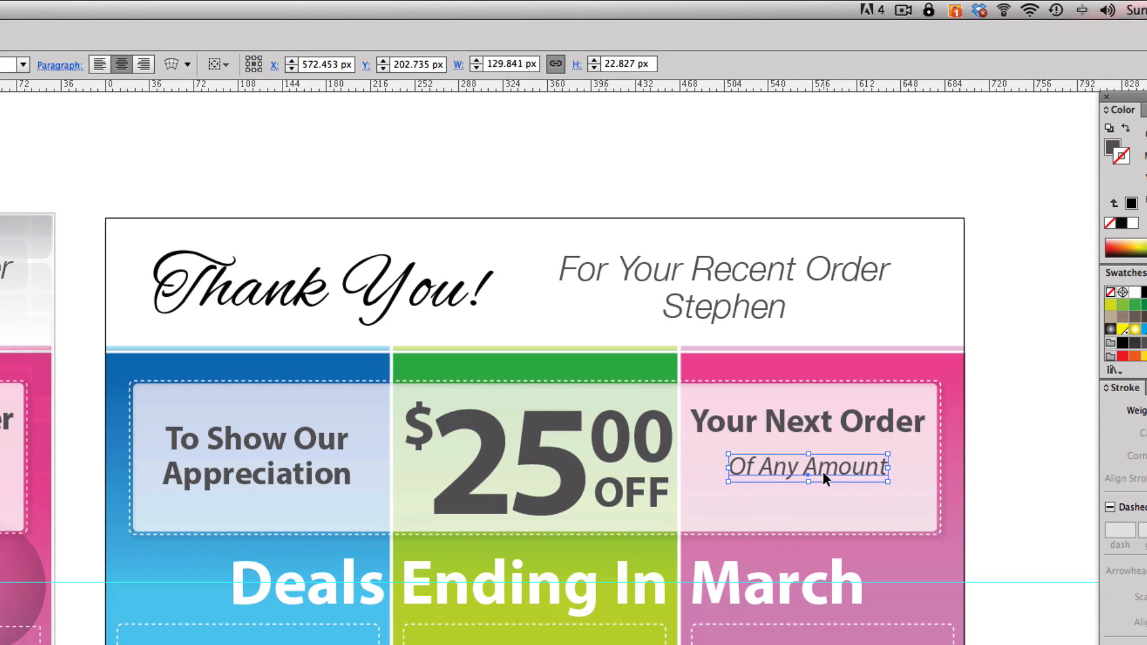
pyautogui.moveTo(823, 472); pyautogui.dragTo(823, 466)
pyautogui.click(422, 186)
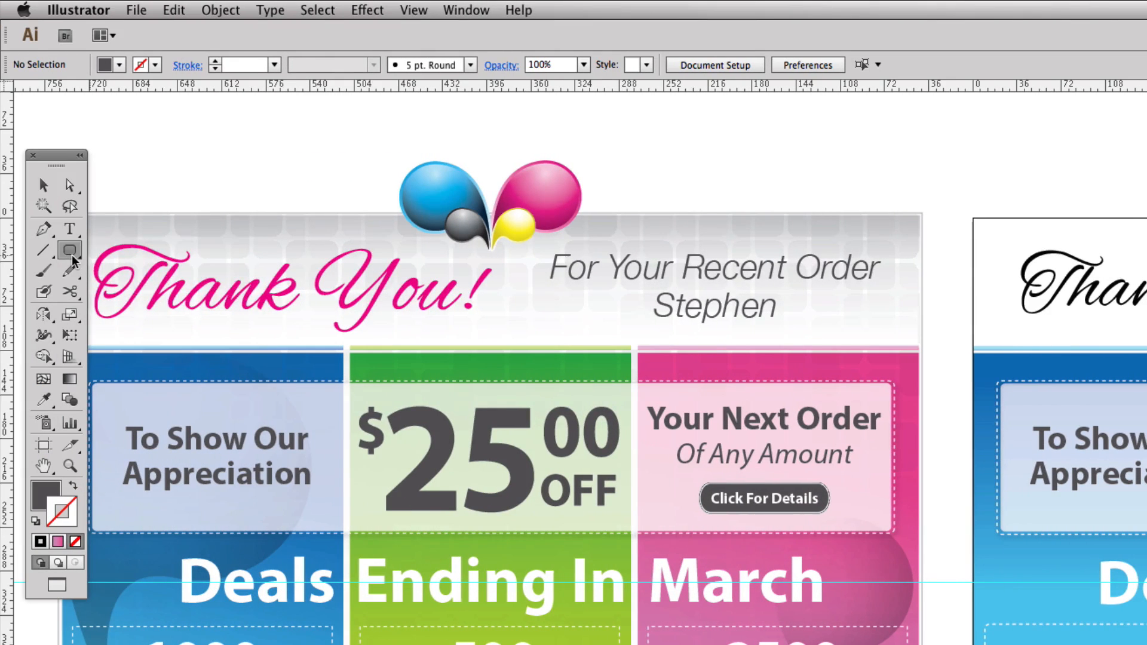
# - Set the Rounded Rectangle tool's corner radius to 20 px by creating a trial shape, and undo that shape
pyautogui.moveTo(69, 251); pyautogui.dragTo(109, 272)
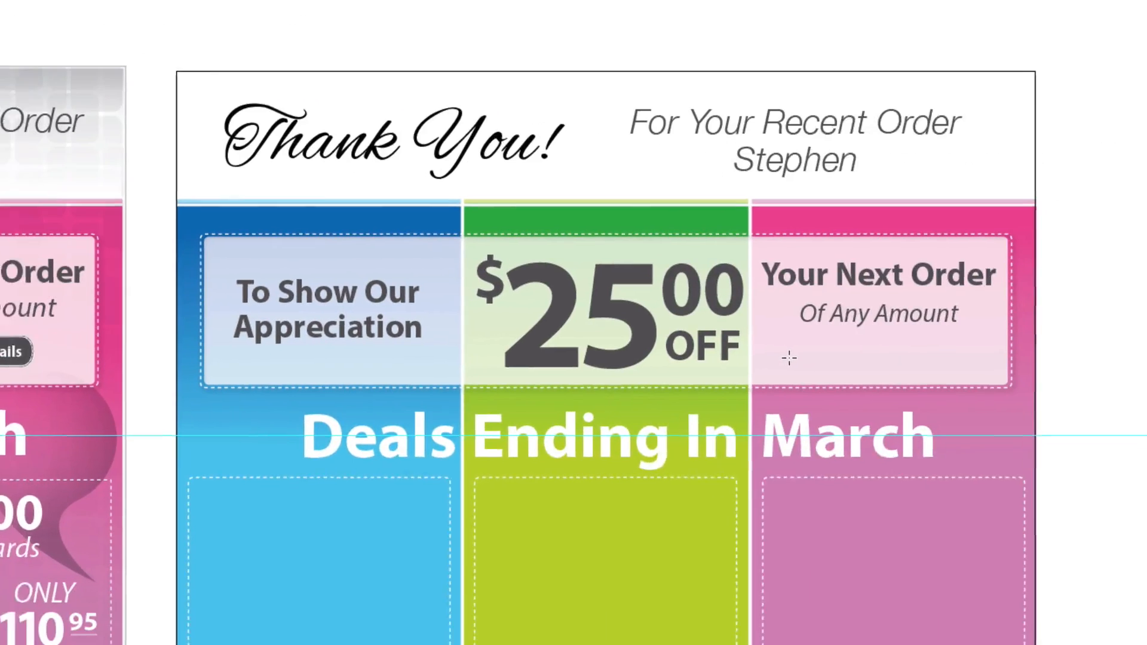
pyautogui.click(756, 352)
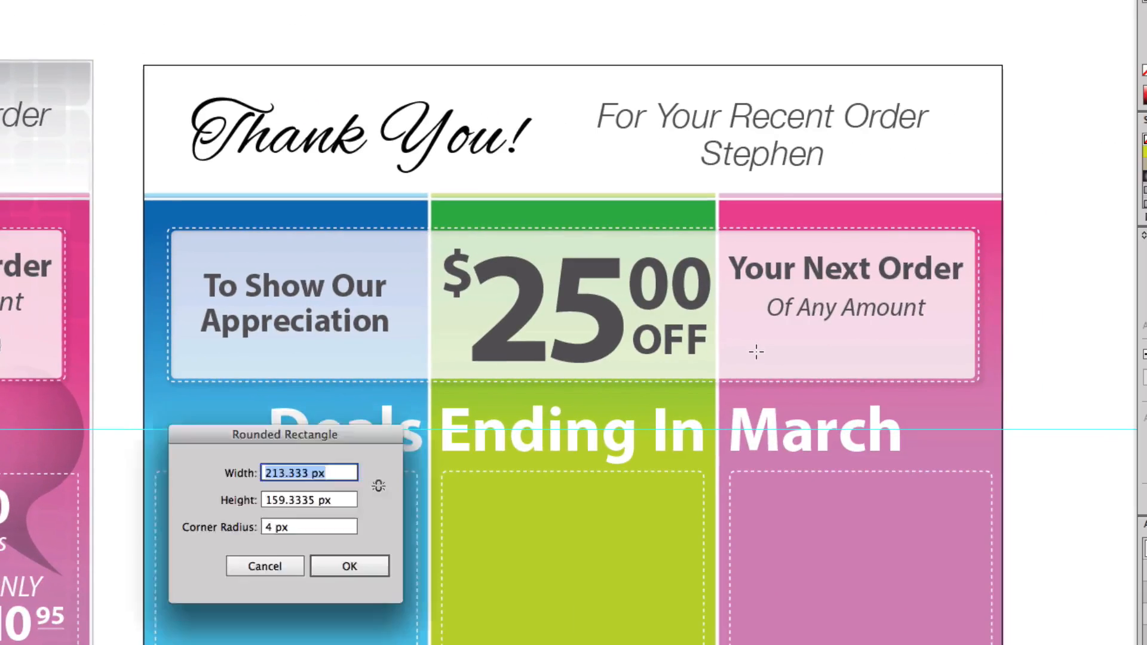
pyautogui.moveTo(351, 526); pyautogui.dragTo(213, 521)
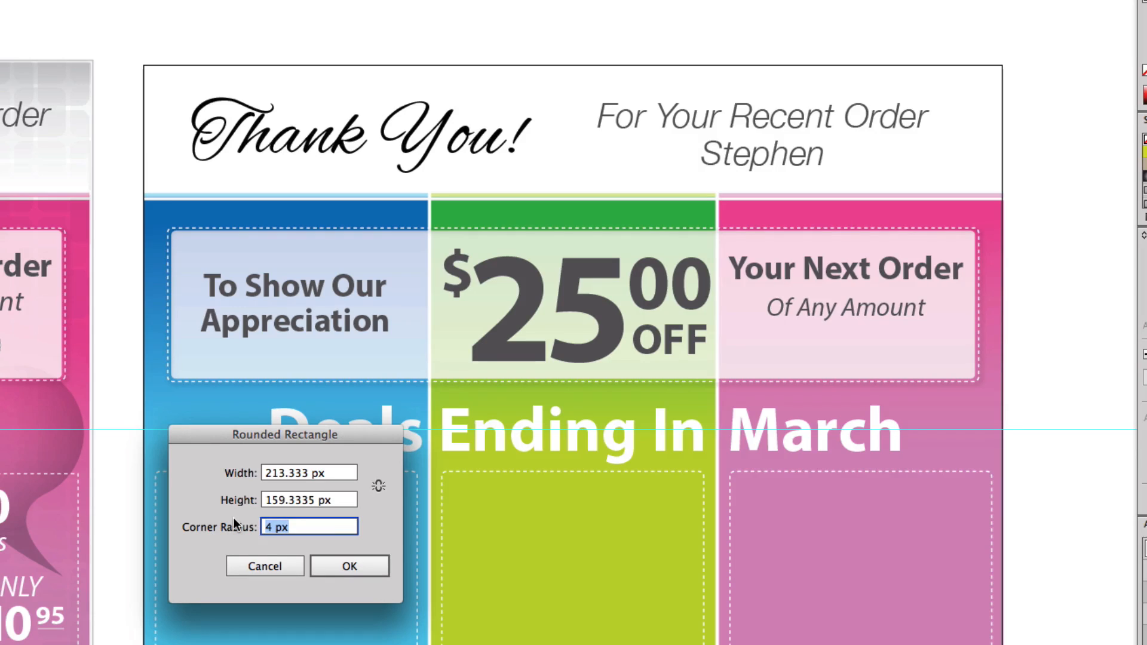
pyautogui.write('20')
pyautogui.press('Tab')
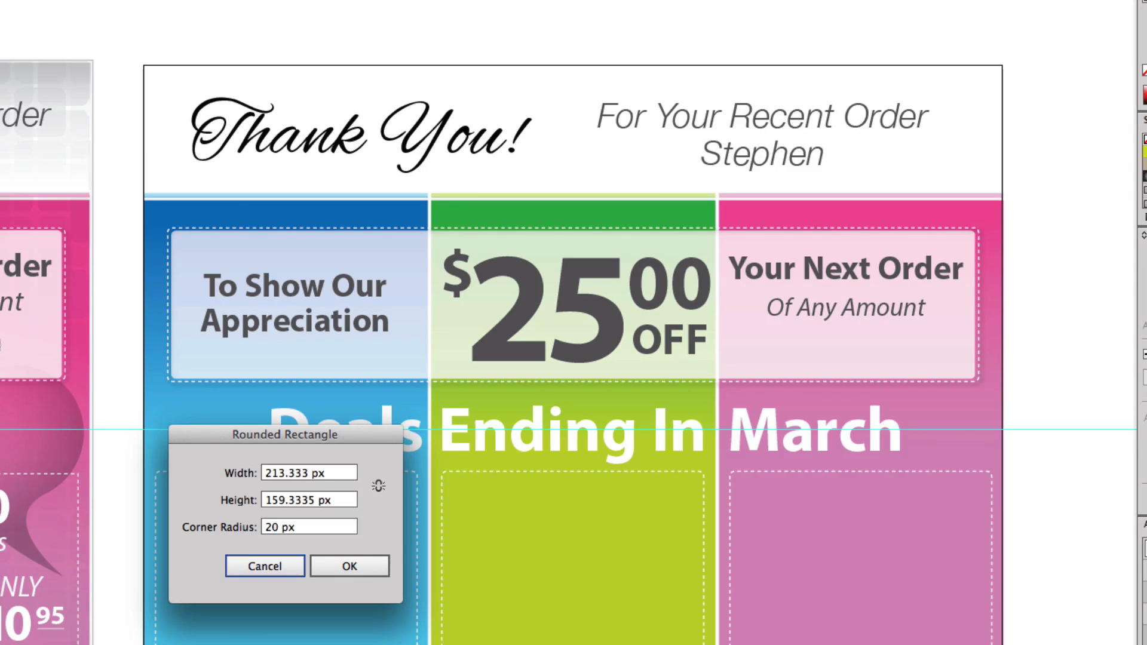
pyautogui.click(347, 566)
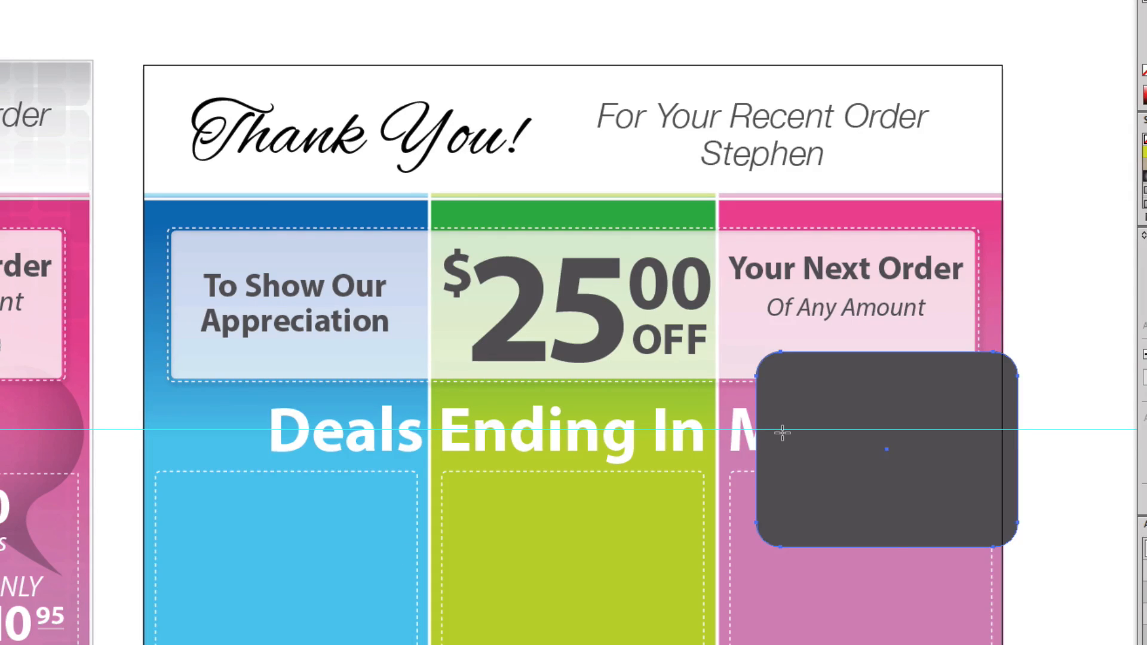
pyautogui.hotkey('ctrl', 'z')
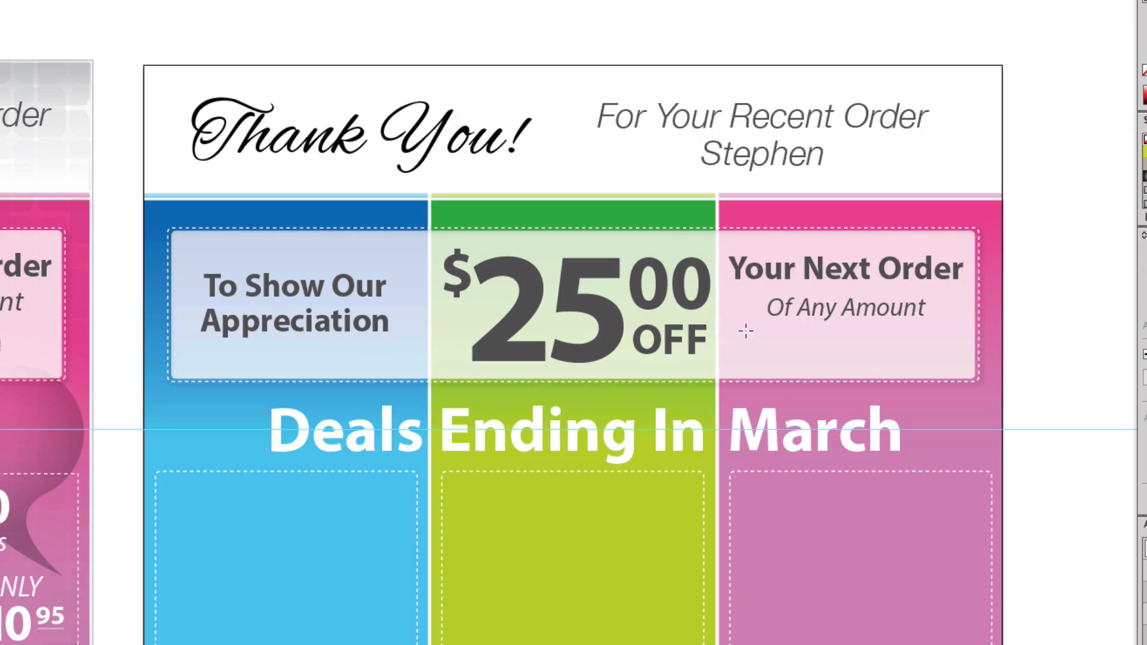
# - Draw a dark pill-shaped rounded rectangle beneath "Of Any Amount" and bring up its gradient settings
pyautogui.moveTo(745, 331); pyautogui.dragTo(927, 362)
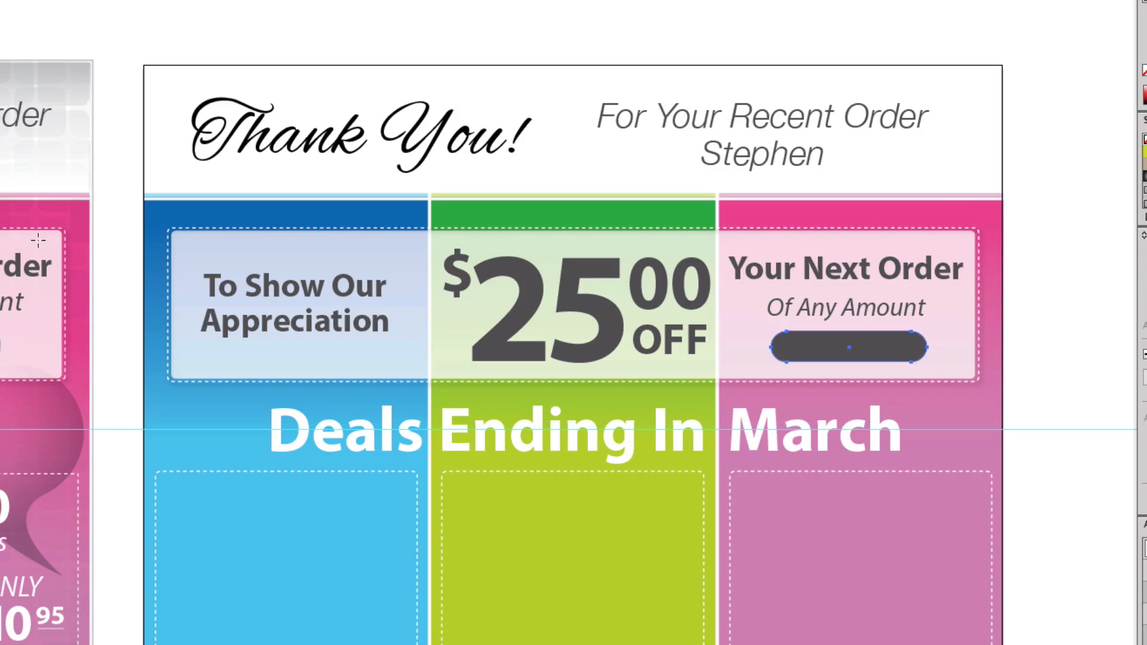
pyautogui.press('v')
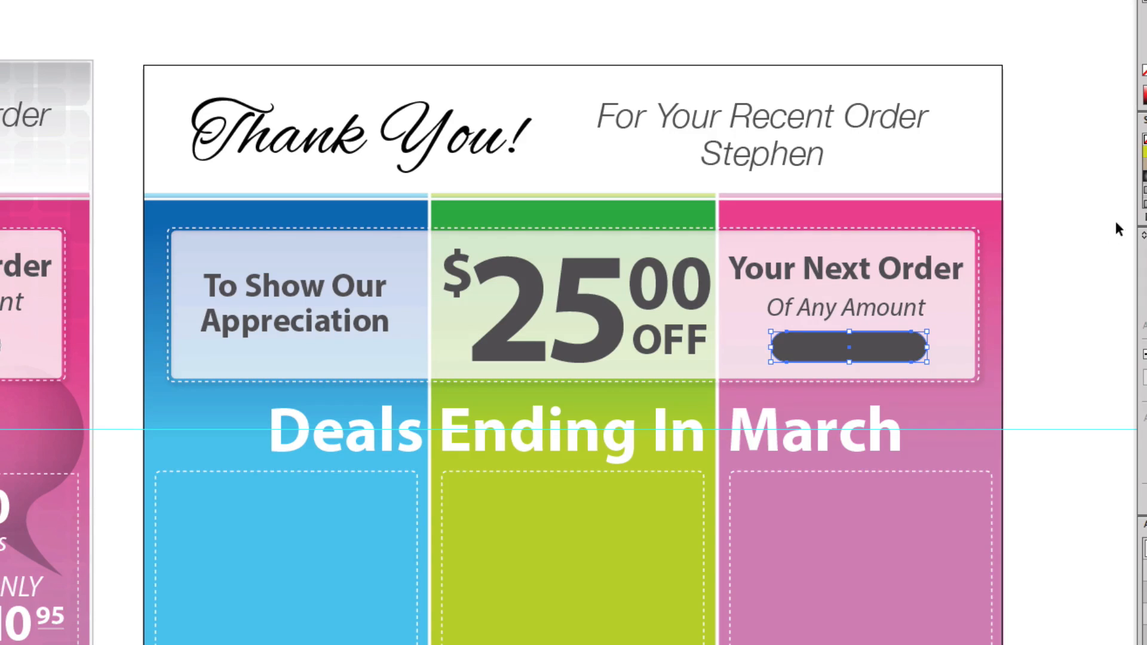
pyautogui.click(1146, 235)
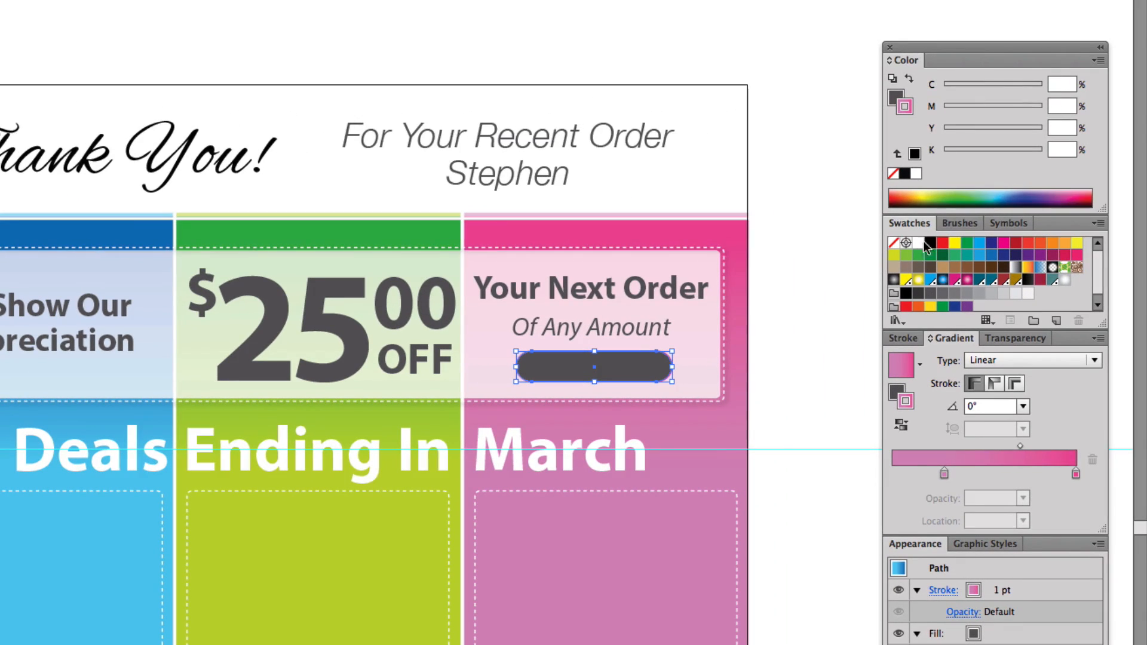
# - Give the pill-shaped button's stroke a linear gradient with white, 70% black and white stops, applied across the stroke
pyautogui.moveTo(919, 243); pyautogui.dragTo(944, 474)
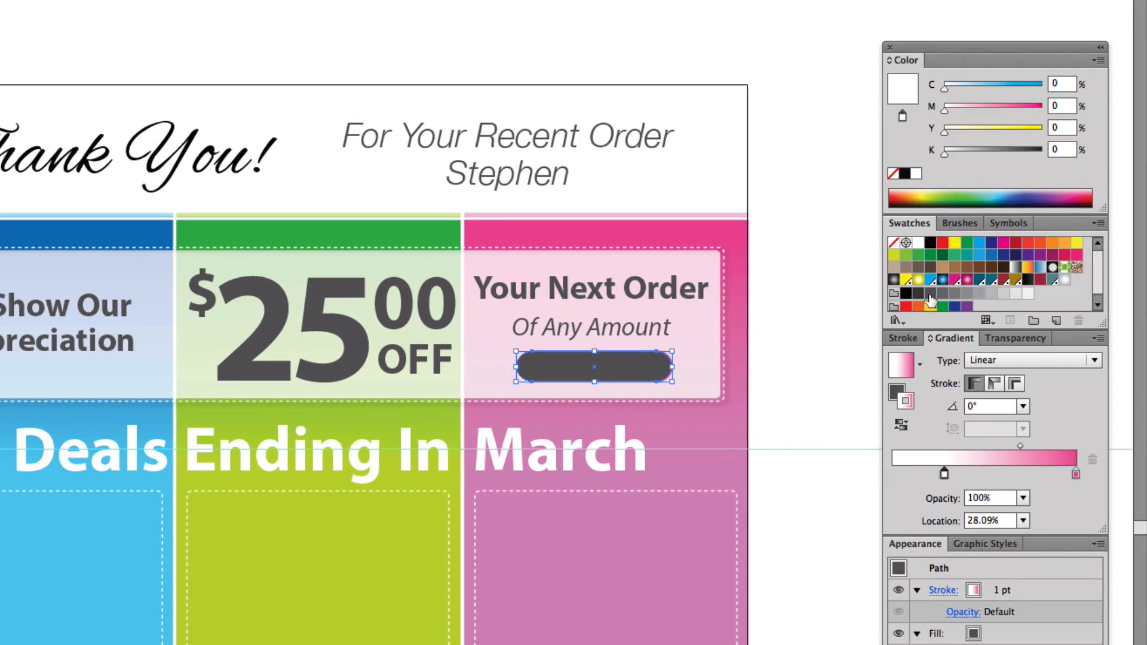
pyautogui.moveTo(943, 293); pyautogui.dragTo(991, 464)
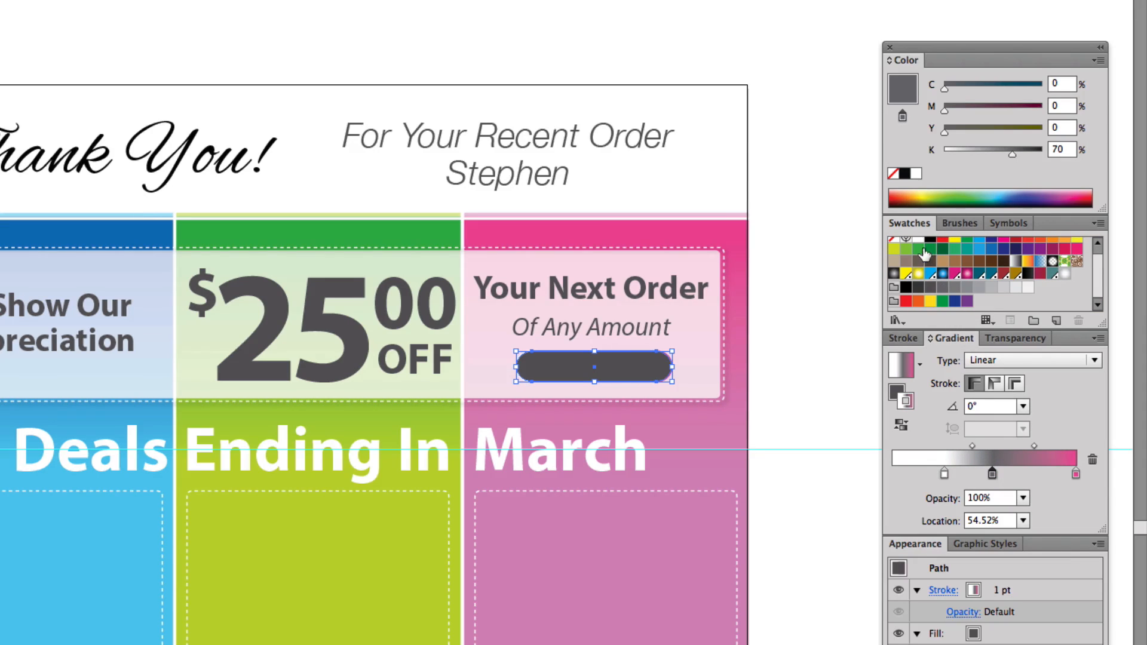
pyautogui.moveTo(918, 241); pyautogui.dragTo(1075, 474)
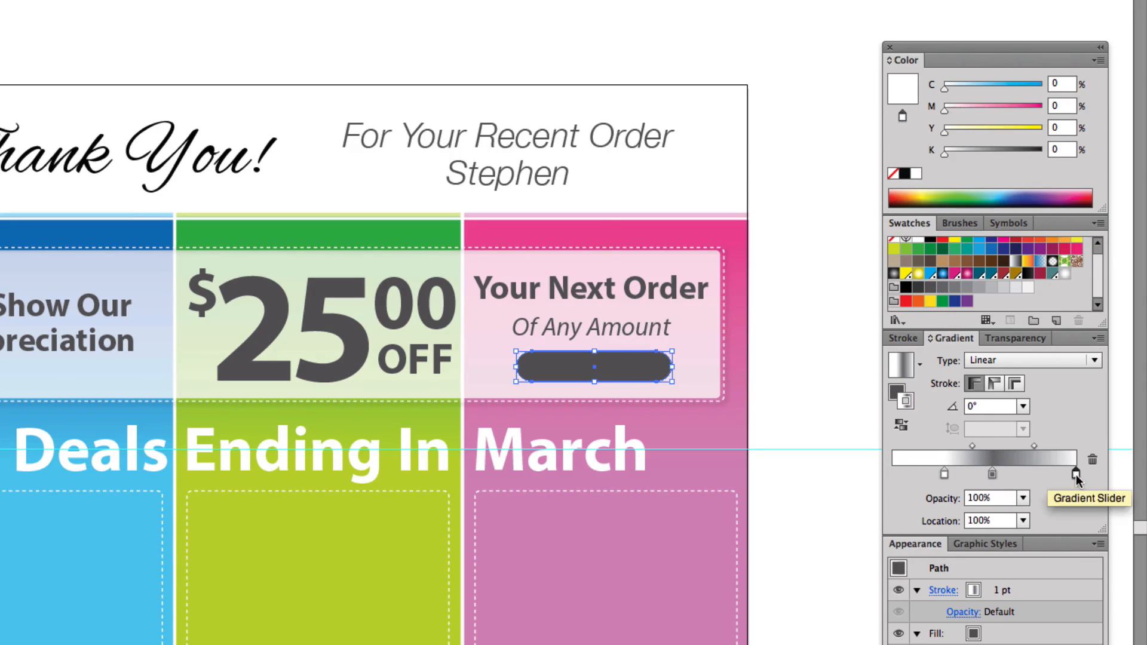
pyautogui.click(1016, 385)
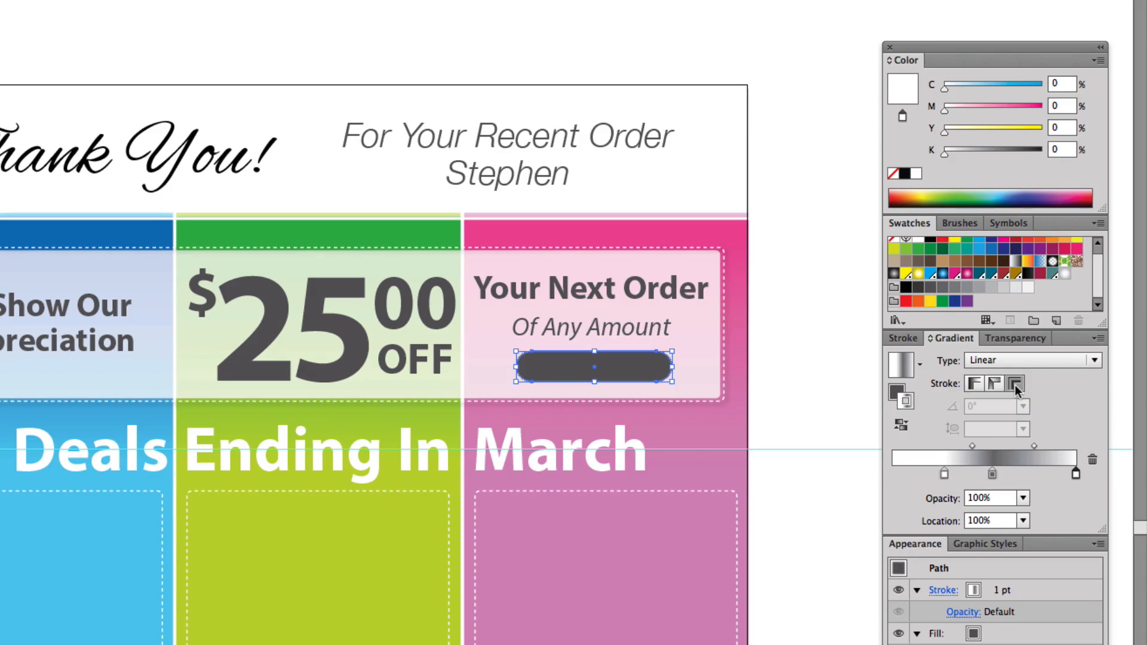
pyautogui.press('a')
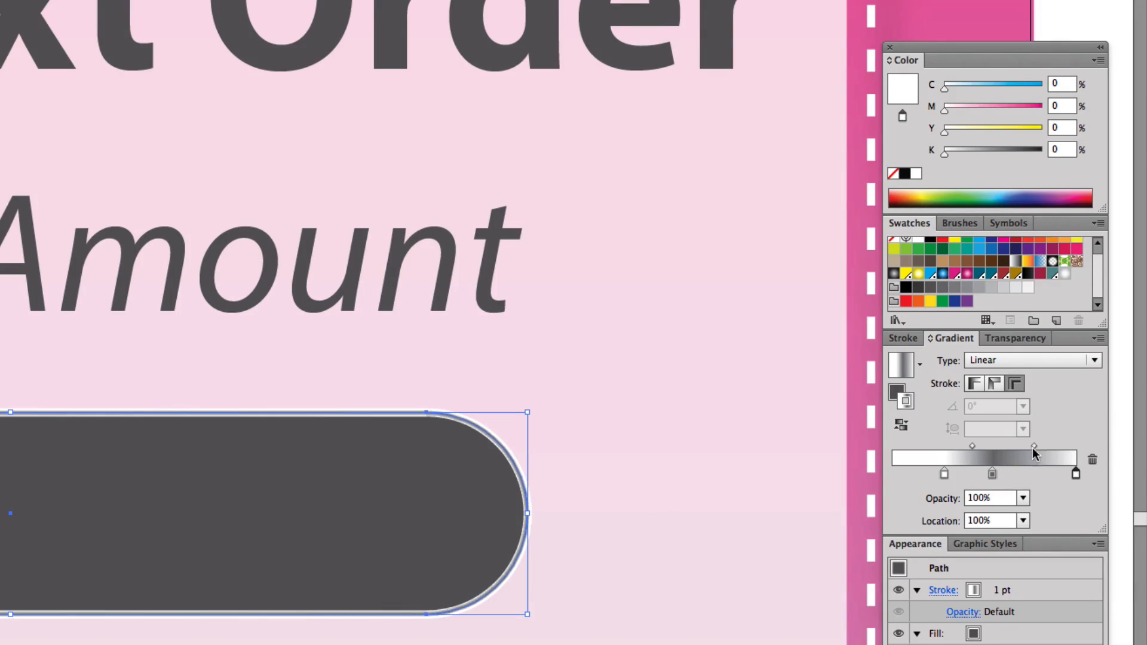
pyautogui.click(979, 384)
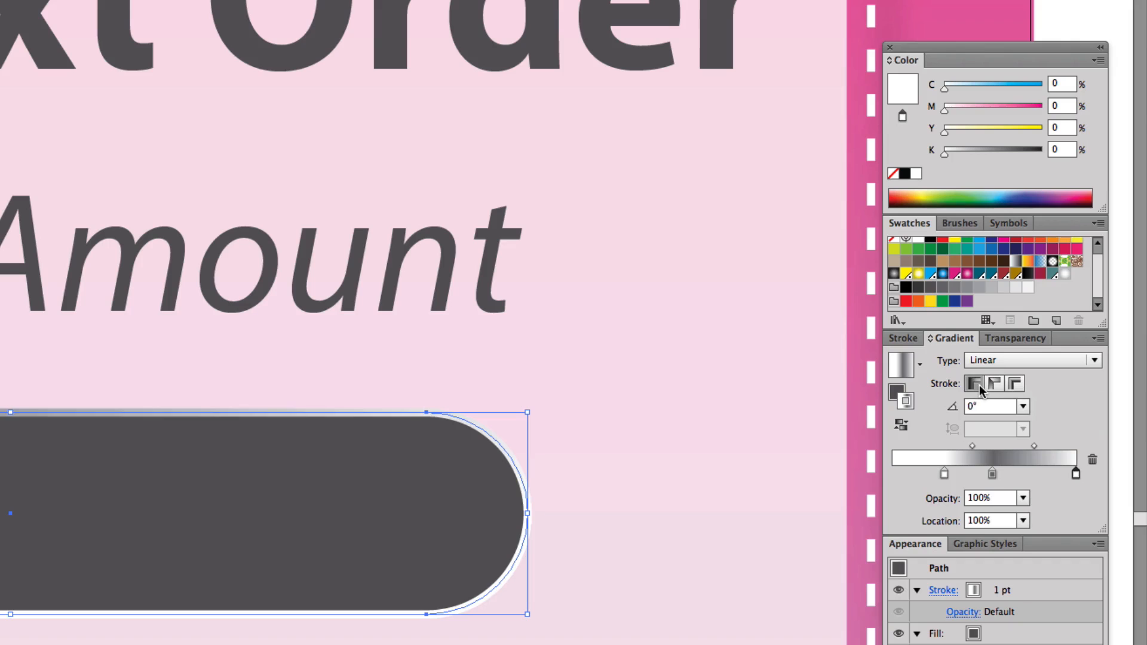
pyautogui.click(1016, 383)
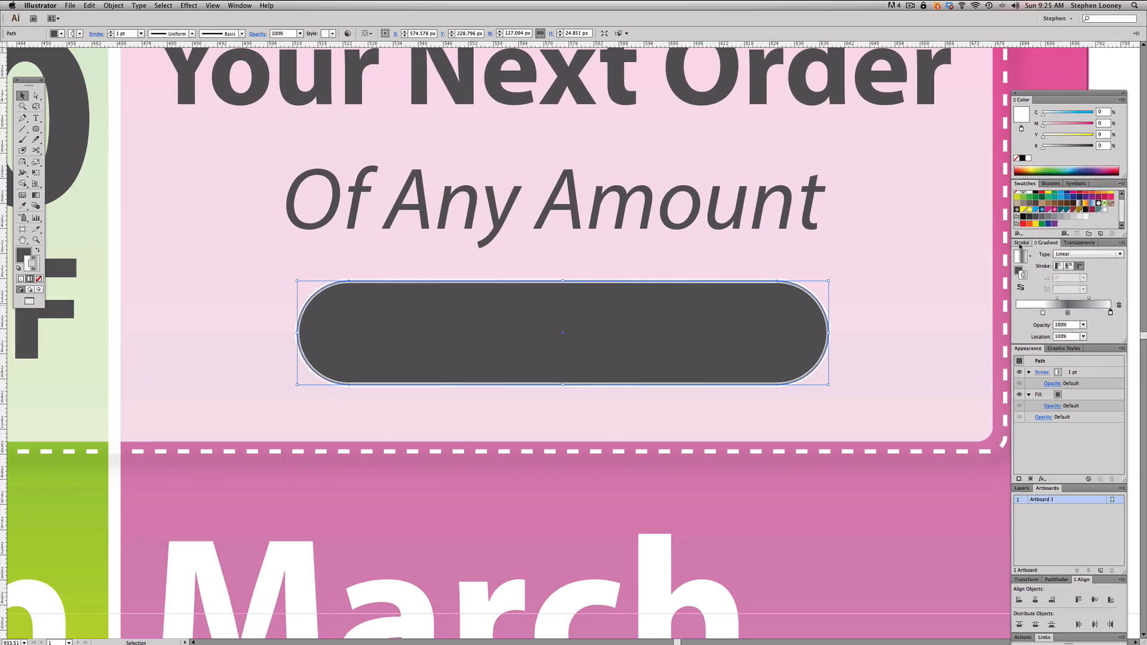
# - Try a 2 pt stroke weight on the pill-shaped button, and undo that change
pyautogui.click(1020, 243)
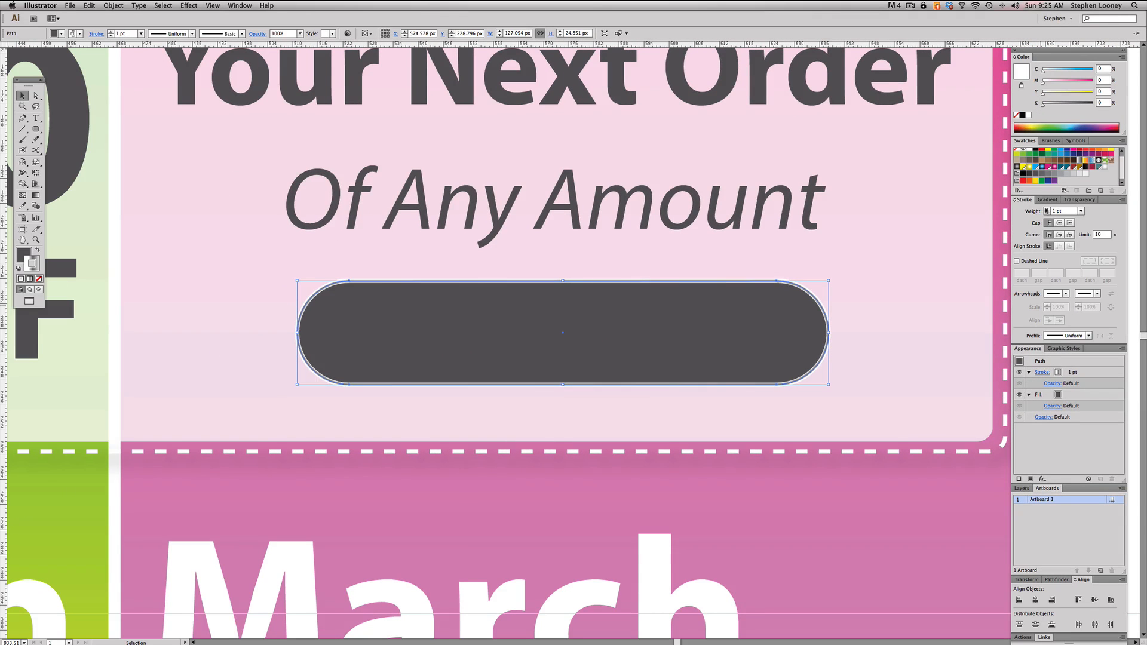
pyautogui.click(1046, 211)
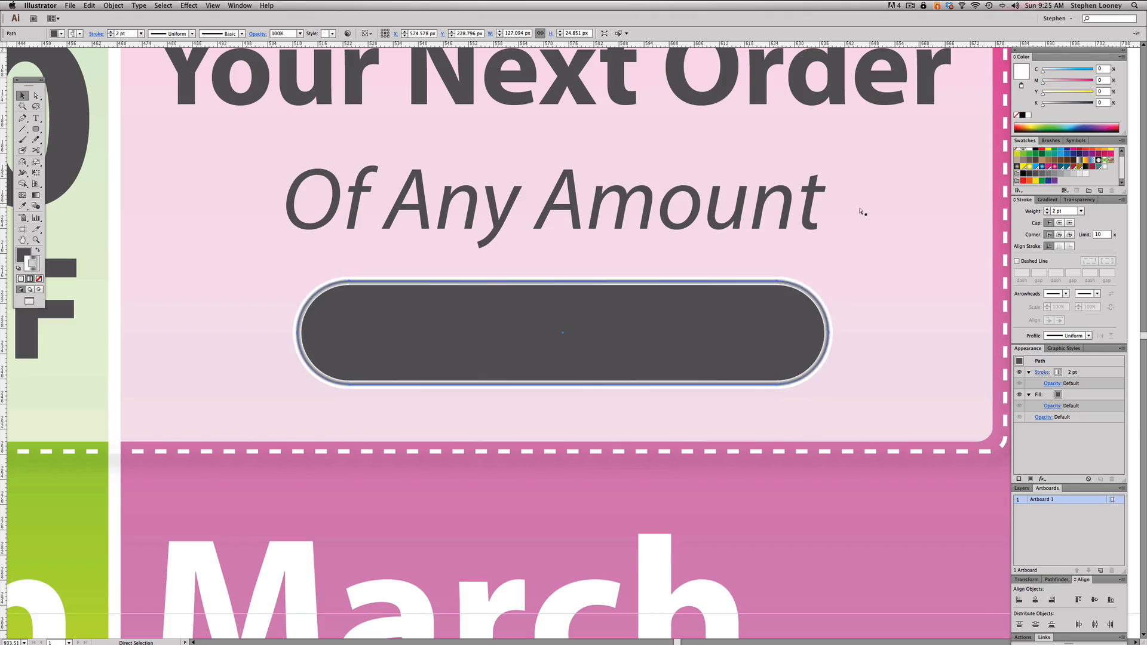
pyautogui.press('super+z')
pyautogui.keyDown('alt'); pyautogui.keyDown('super'); pyautogui.click(468, 318); pyautogui.keyUp('super'); pyautogui.keyUp('alt')
pyautogui.keyDown('alt'); pyautogui.keyDown('super'); pyautogui.click(468, 317); pyautogui.keyUp('super'); pyautogui.keyUp('alt')
pyautogui.keyDown('alt'); pyautogui.keyDown('super'); pyautogui.click(468, 318); pyautogui.keyUp('super'); pyautogui.keyUp('alt')
pyautogui.keyDown('alt'); pyautogui.keyDown('super'); pyautogui.click(468, 318); pyautogui.keyUp('super'); pyautogui.keyUp('alt')
pyautogui.keyDown('alt'); pyautogui.keyDown('super'); pyautogui.click(468, 317); pyautogui.keyUp('super'); pyautogui.keyUp('alt')
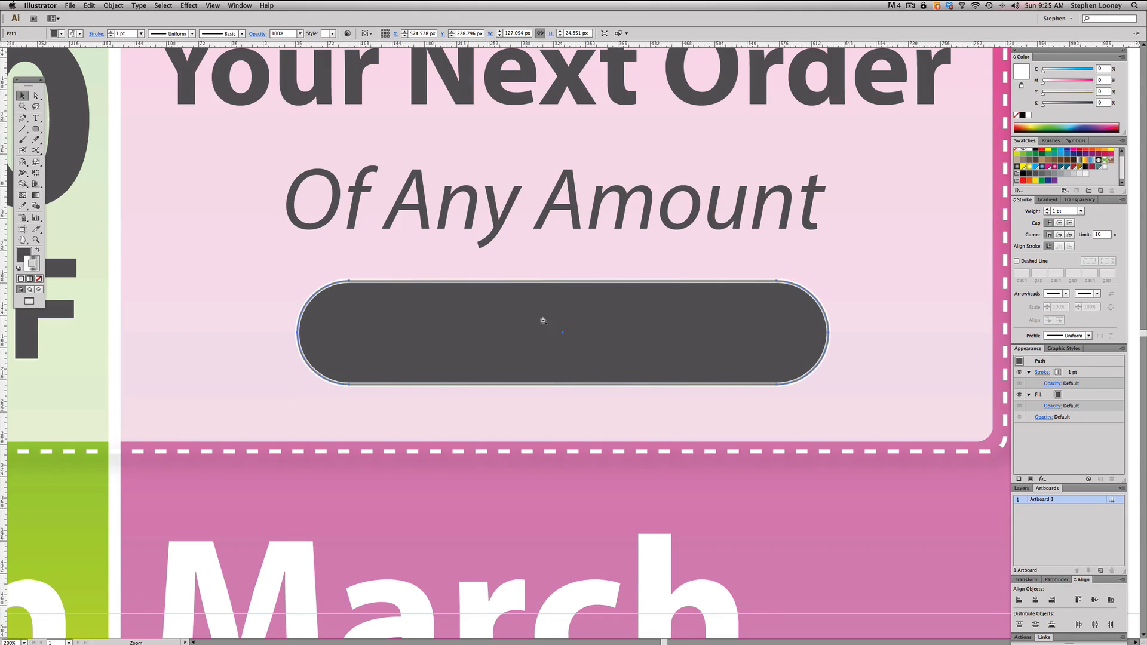
pyautogui.keyDown('alt'); pyautogui.keyDown('super'); pyautogui.click(574, 325); pyautogui.keyUp('super'); pyautogui.keyUp('alt')
pyautogui.keyDown('alt'); pyautogui.keyDown('super'); pyautogui.click(589, 325); pyautogui.keyUp('super'); pyautogui.keyUp('alt')
pyautogui.click(653, 138)
pyautogui.moveTo(396, 268); pyautogui.dragTo(830, 520)
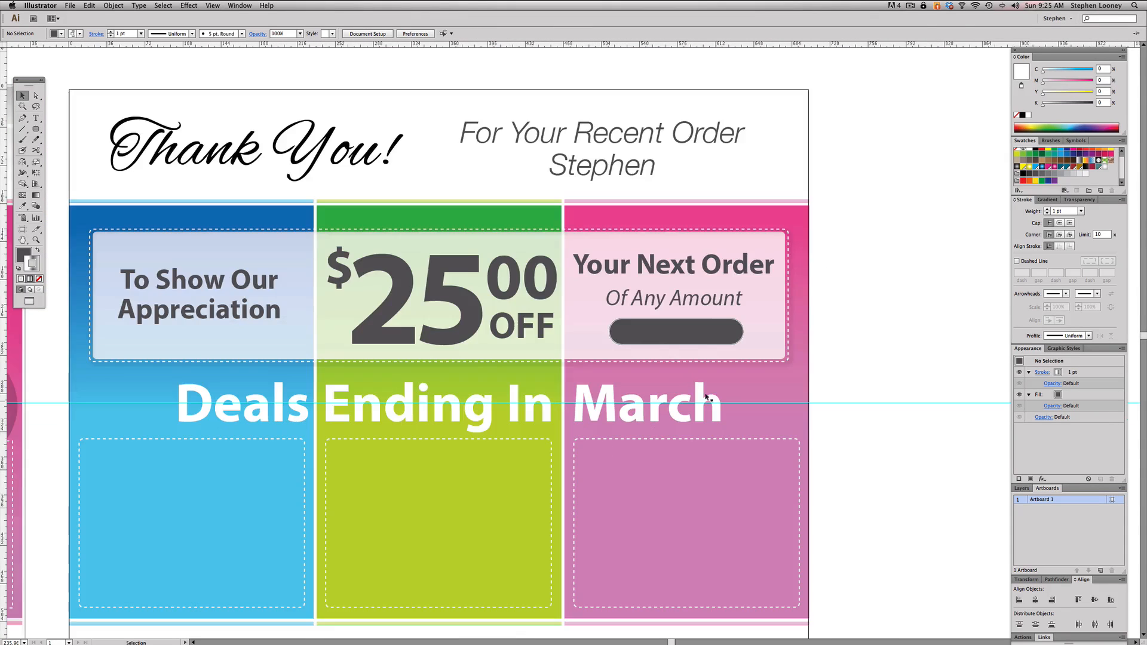
pyautogui.hscroll(-1, 672, 362)
# - Remove the stroke from the dark pill-shaped button beneath "Of Any Amount"
pyautogui.click(664, 339)
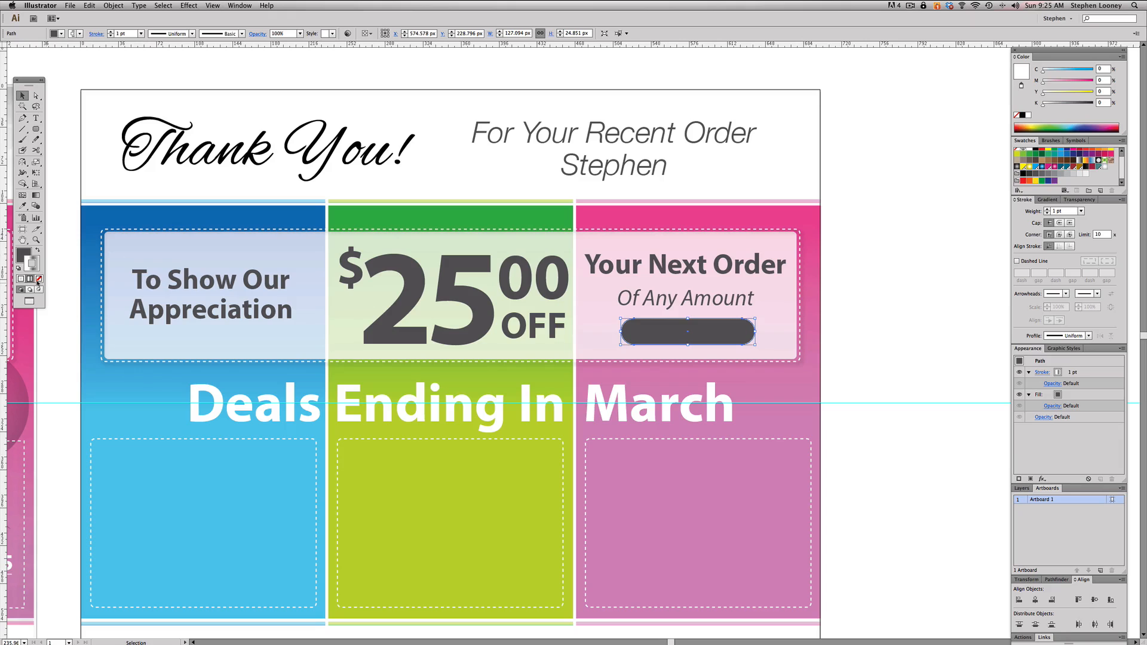
pyautogui.click(38, 280)
pyautogui.keyDown('alt'); pyautogui.keyDown('super'); pyautogui.click(528, 306); pyautogui.keyUp('super'); pyautogui.keyUp('alt')
pyautogui.moveTo(601, 216); pyautogui.dragTo(632, 158)
pyautogui.press('super+shift+a')
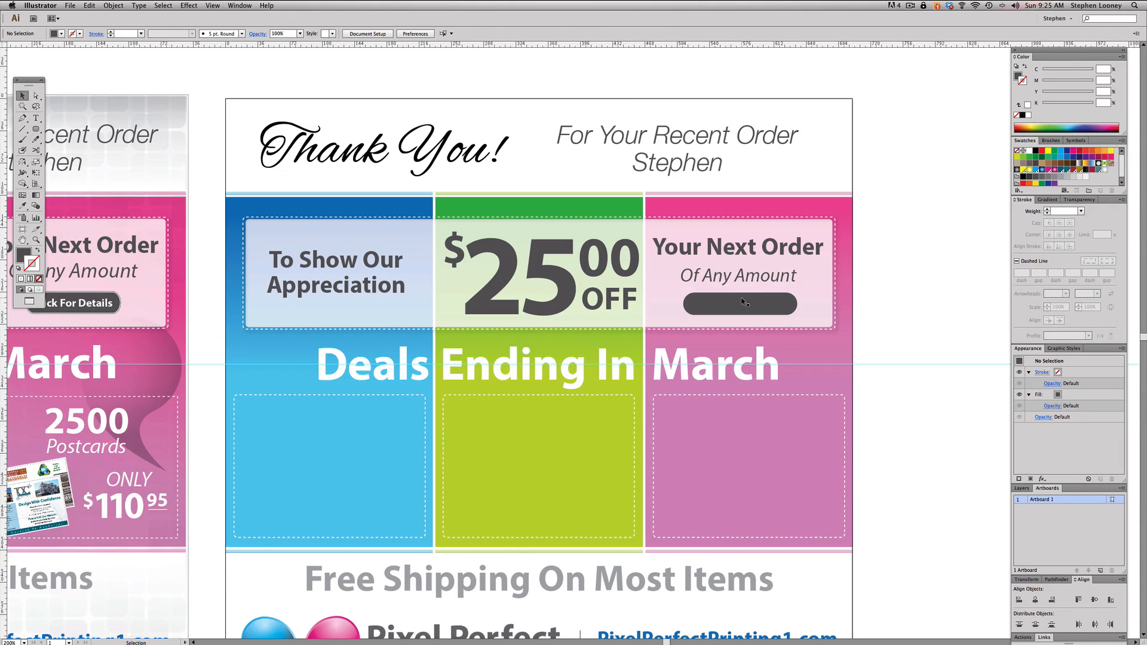
# - Duplicate "Of Any Amount" down onto the pill-shaped button and change the duplicate's text to "Click For Details"
pyautogui.moveTo(727, 281); pyautogui.dragTo(707, 295)
pyautogui.press('super+z')
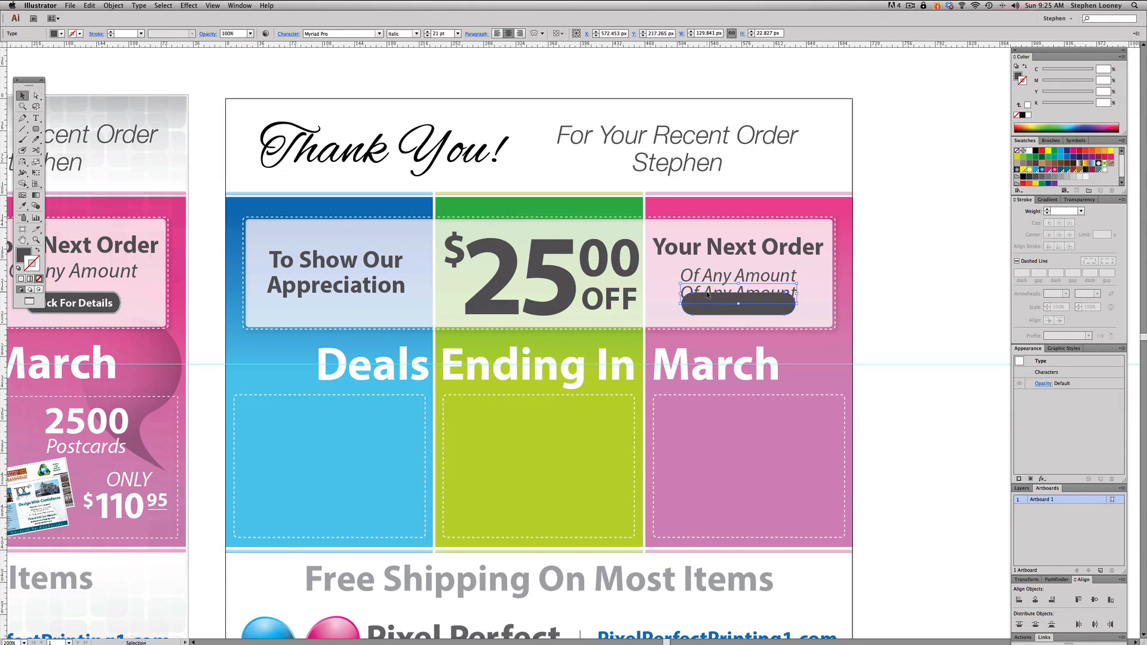
pyautogui.doubleClick(708, 295)
pyautogui.doubleClick(701, 290)
pyautogui.doubleClick(699, 289)
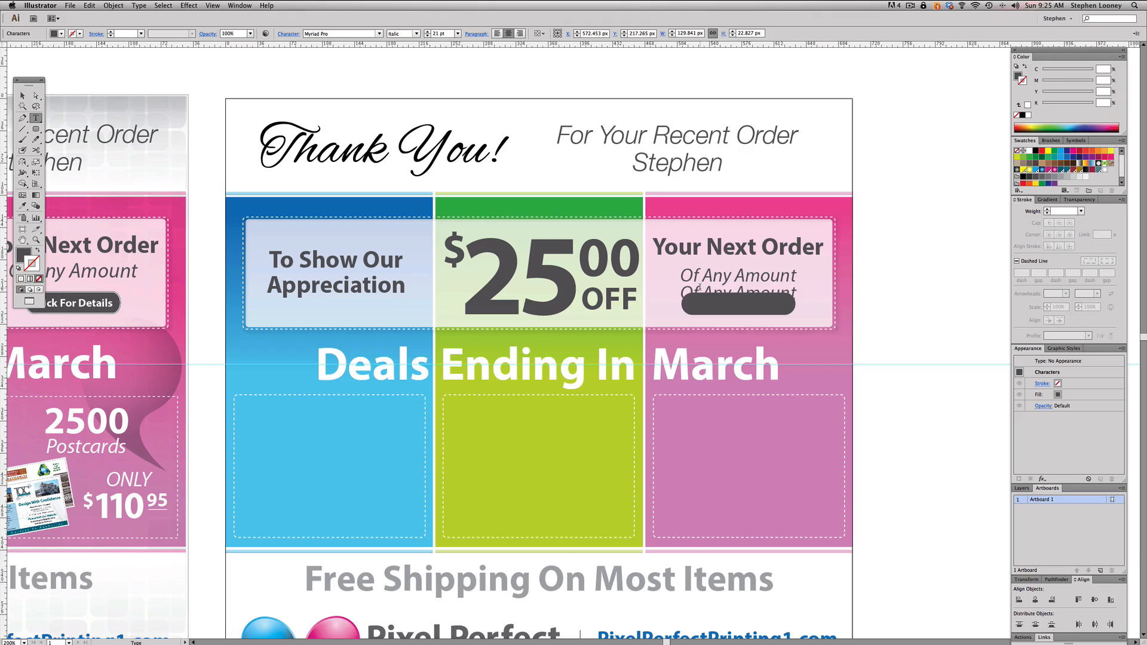
pyautogui.press('super+a')
pyautogui.write('Click For Det')
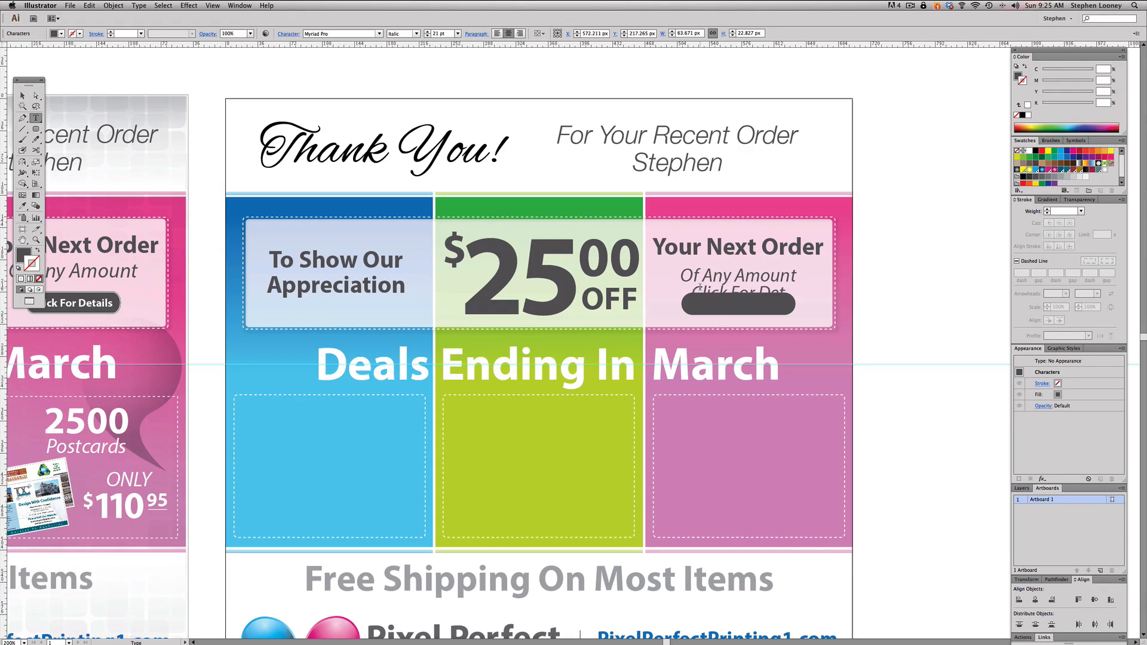
pyautogui.write('ails')
pyautogui.press('Escape')
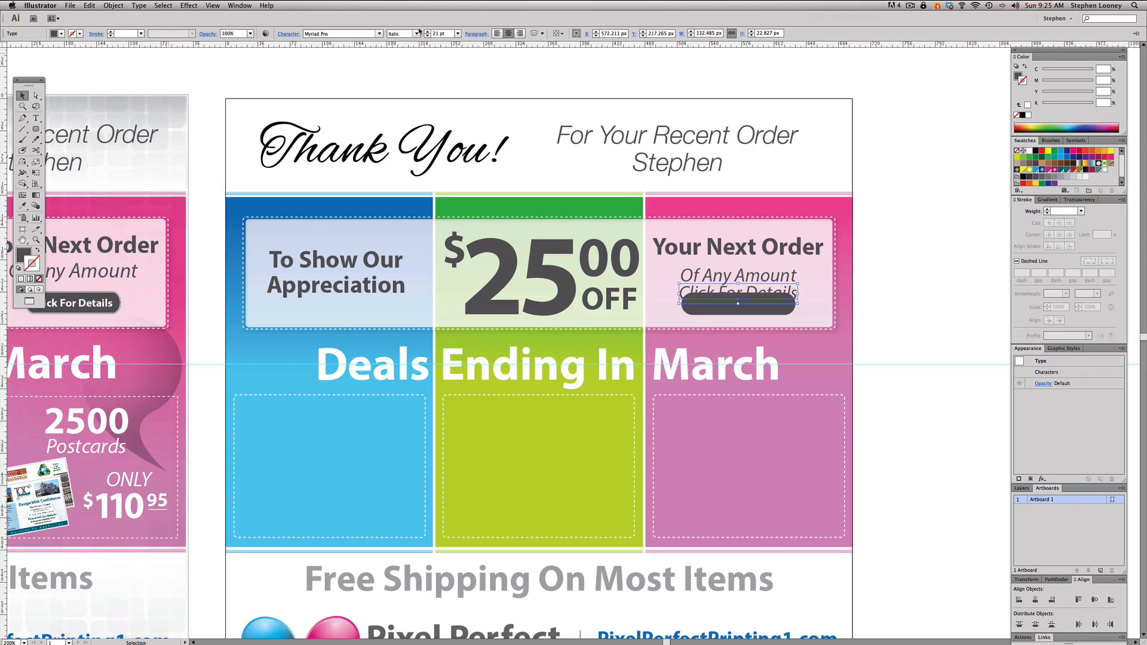
# - Make "Click For Details" bold and white, reduce it to about 95 by 15 px, and center it on the pill-shaped button
pyautogui.click(416, 33)
pyautogui.click(418, 142)
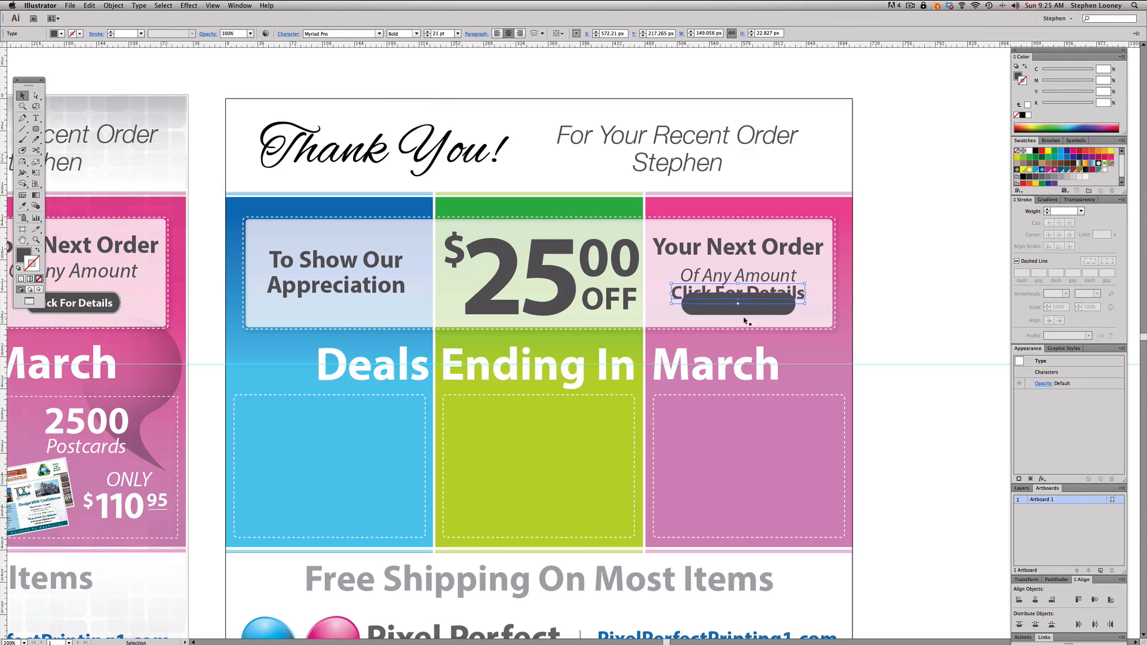
pyautogui.moveTo(803, 283); pyautogui.dragTo(768, 304)
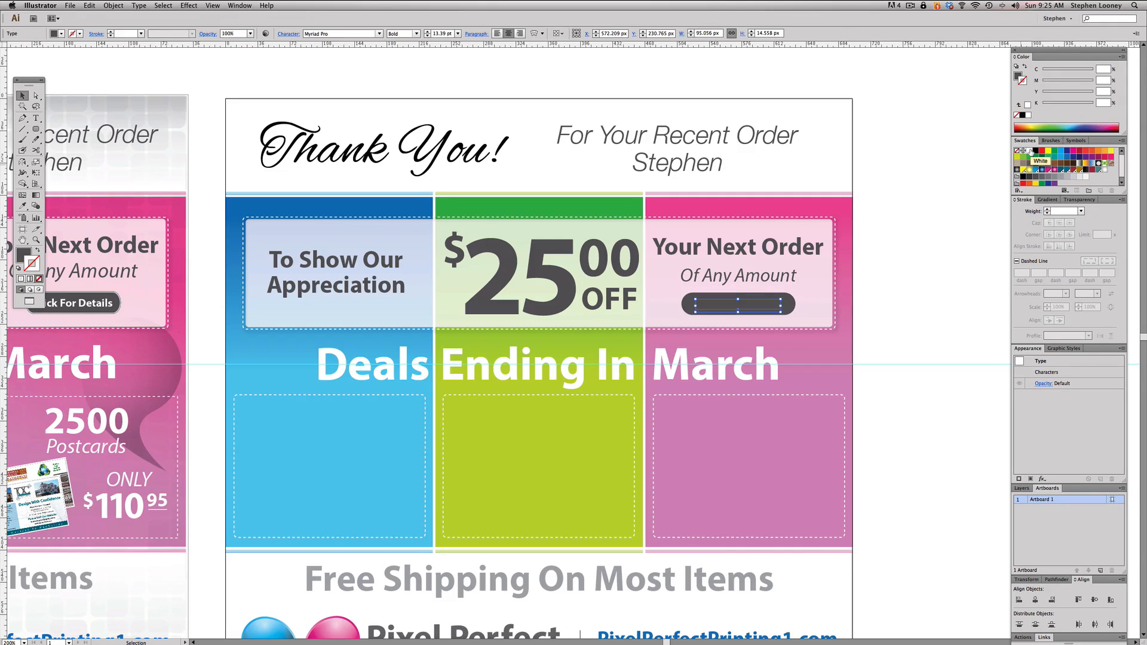
pyautogui.click(1030, 151)
pyautogui.click(901, 210)
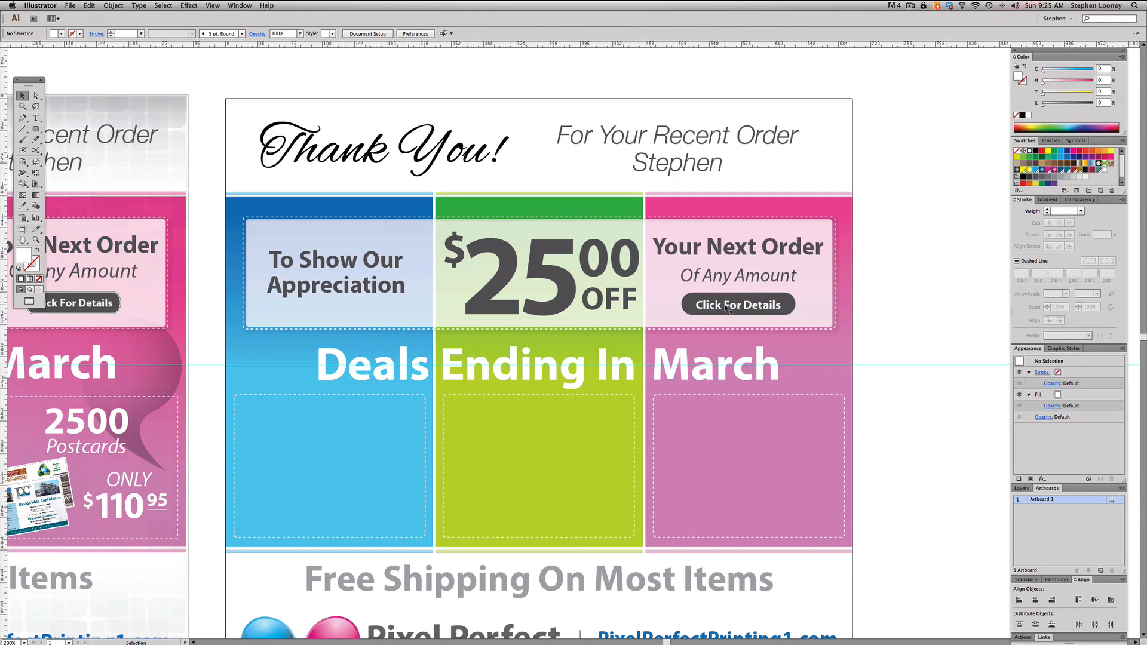
pyautogui.click(744, 305)
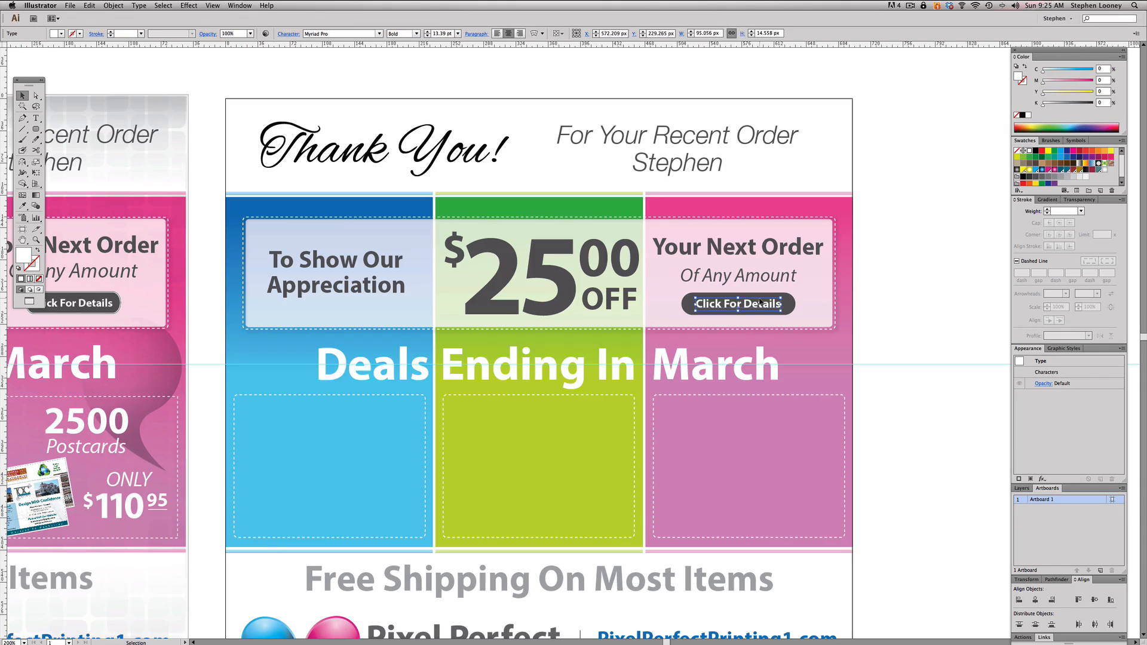
pyautogui.press('Left')
pyautogui.click(960, 297)
# - Duplicate the "Deals Ending In March" heading just below itself and change the duplicate's text to "1000"
pyautogui.press('space')
pyautogui.moveTo(618, 306); pyautogui.dragTo(836, 296)
pyautogui.press('super+minus')
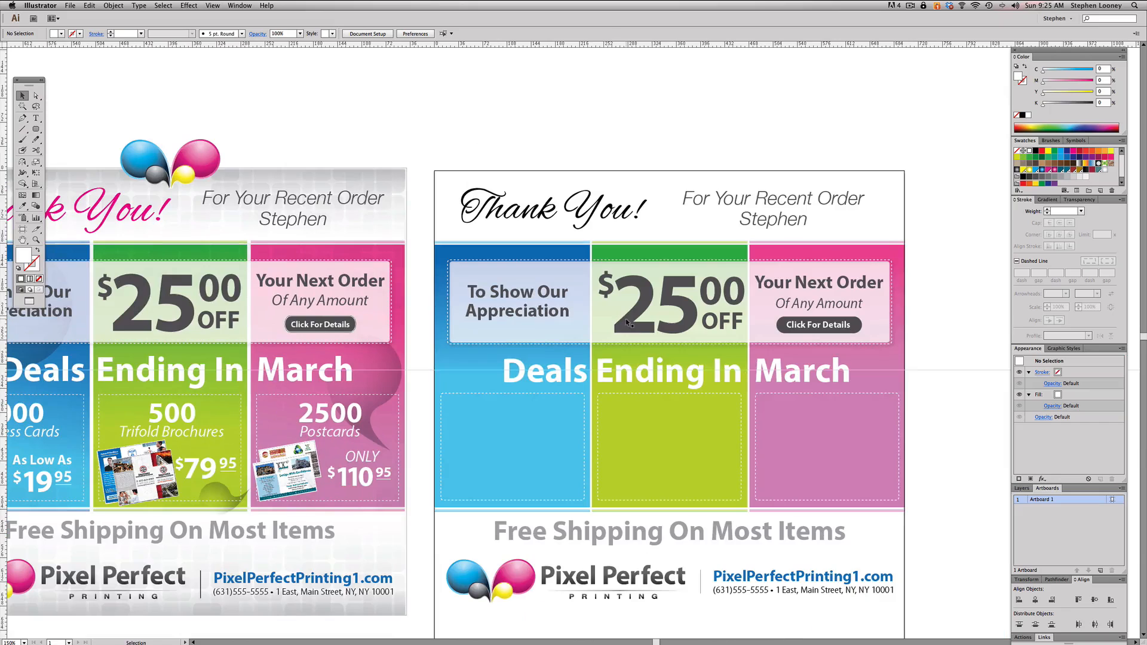
pyautogui.moveTo(579, 351); pyautogui.dragTo(688, 315)
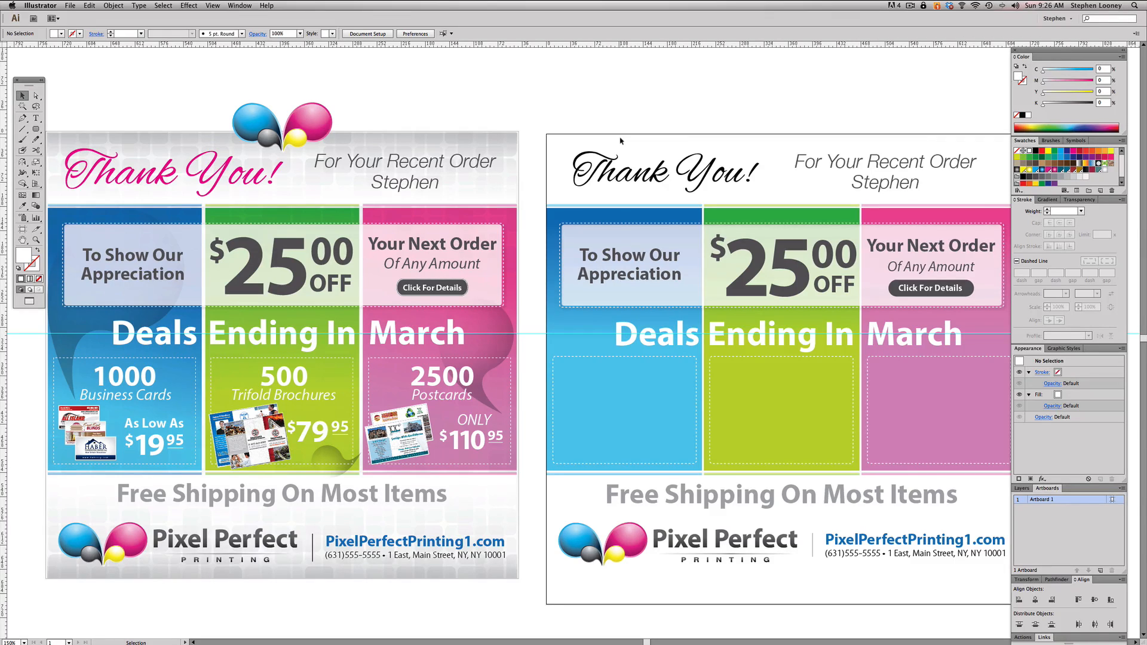
pyautogui.hscroll(1, 603, 105)
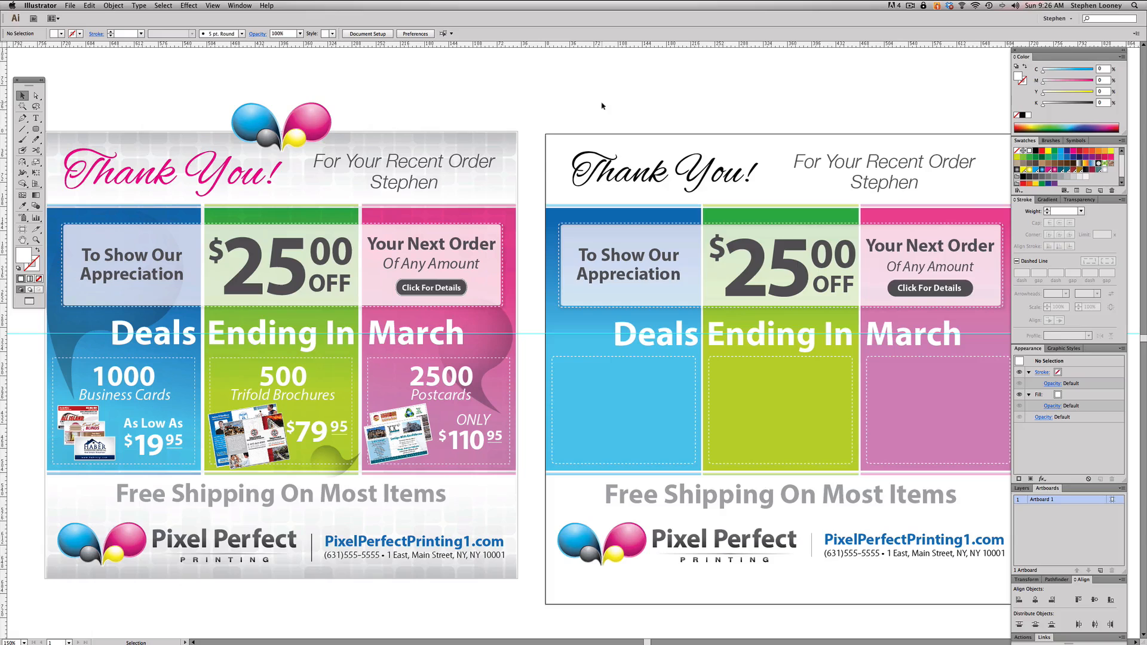
pyautogui.moveTo(723, 377); pyautogui.dragTo(716, 368)
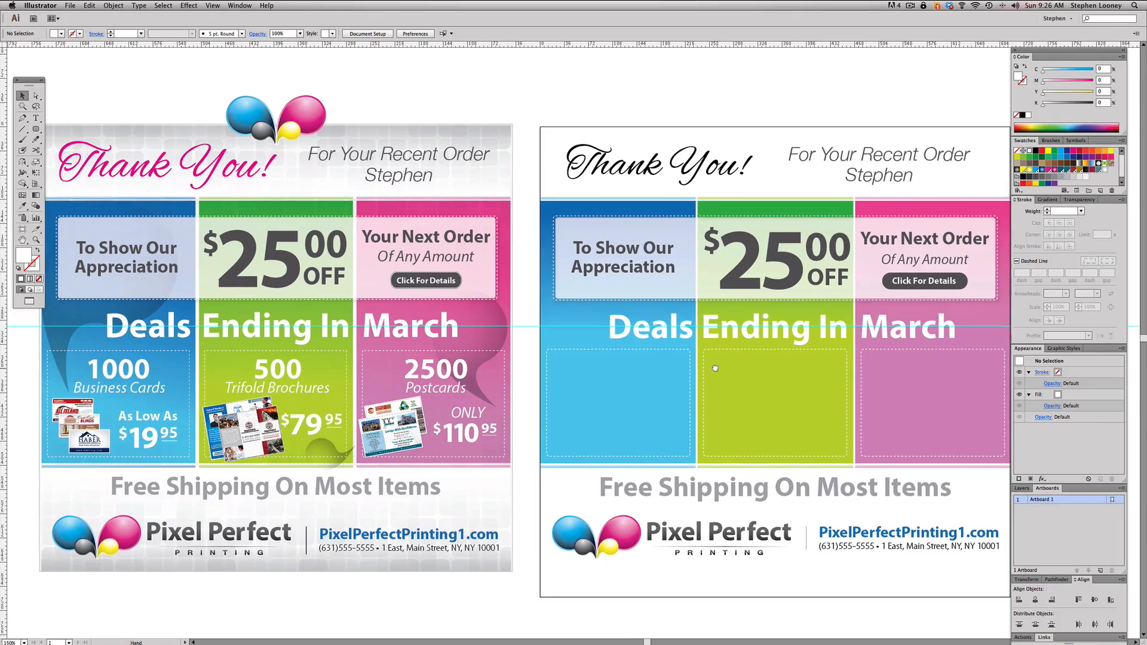
pyautogui.moveTo(679, 327); pyautogui.dragTo(675, 377)
pyautogui.doubleClick(674, 380)
pyautogui.hotkey('ctrl', 'a')
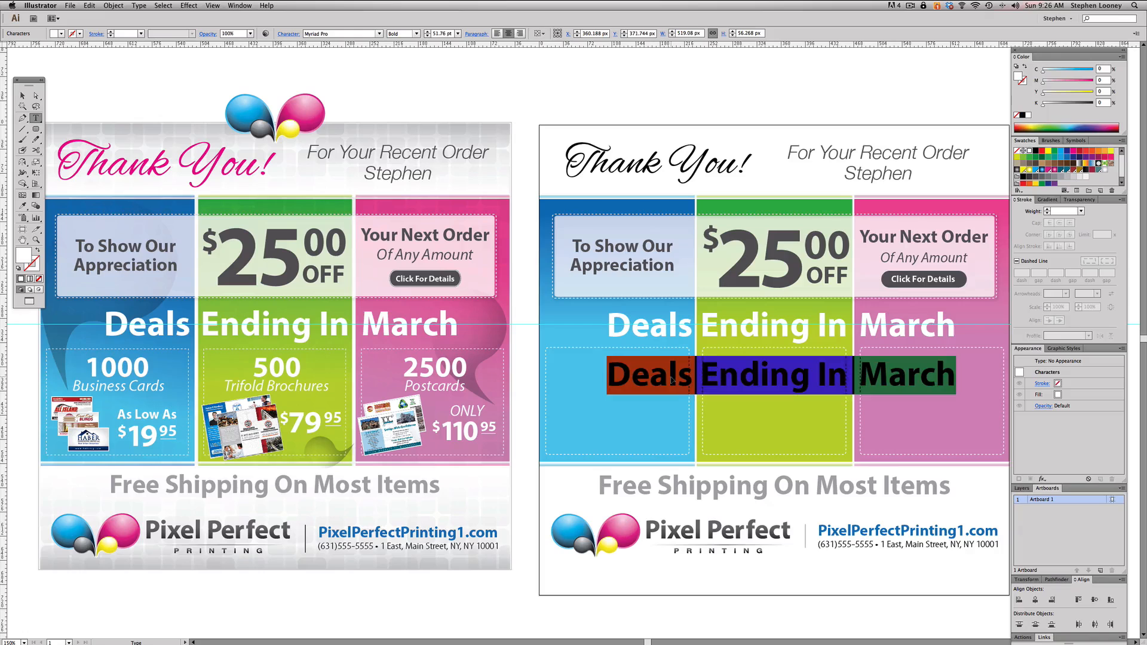
pyautogui.write('1000')
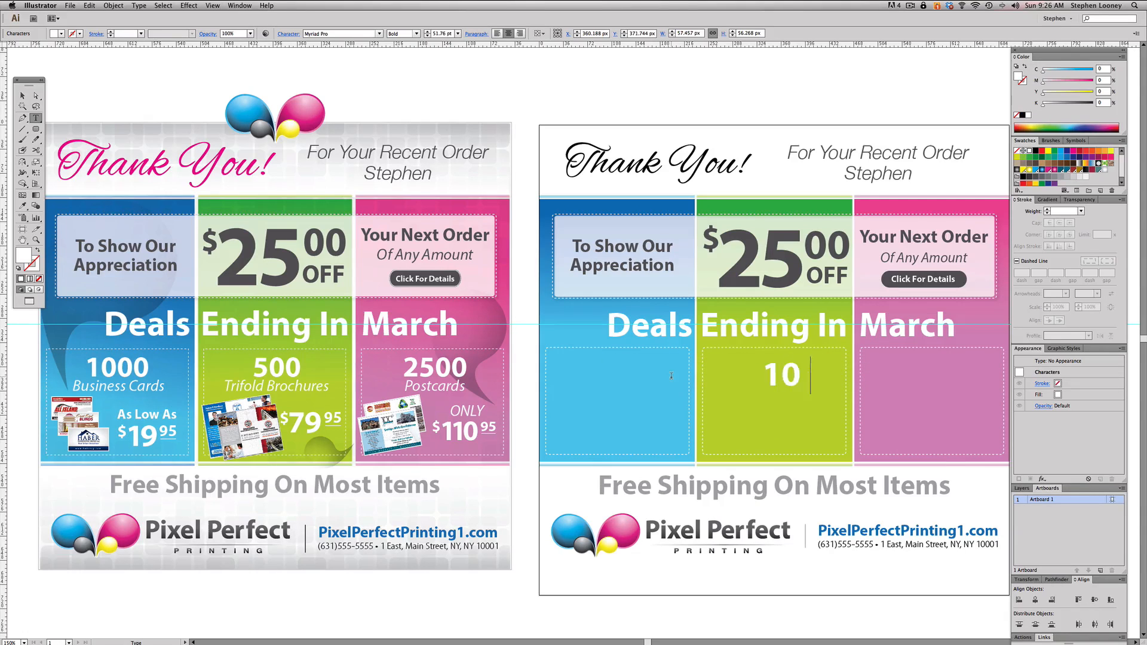
pyautogui.press('Escape')
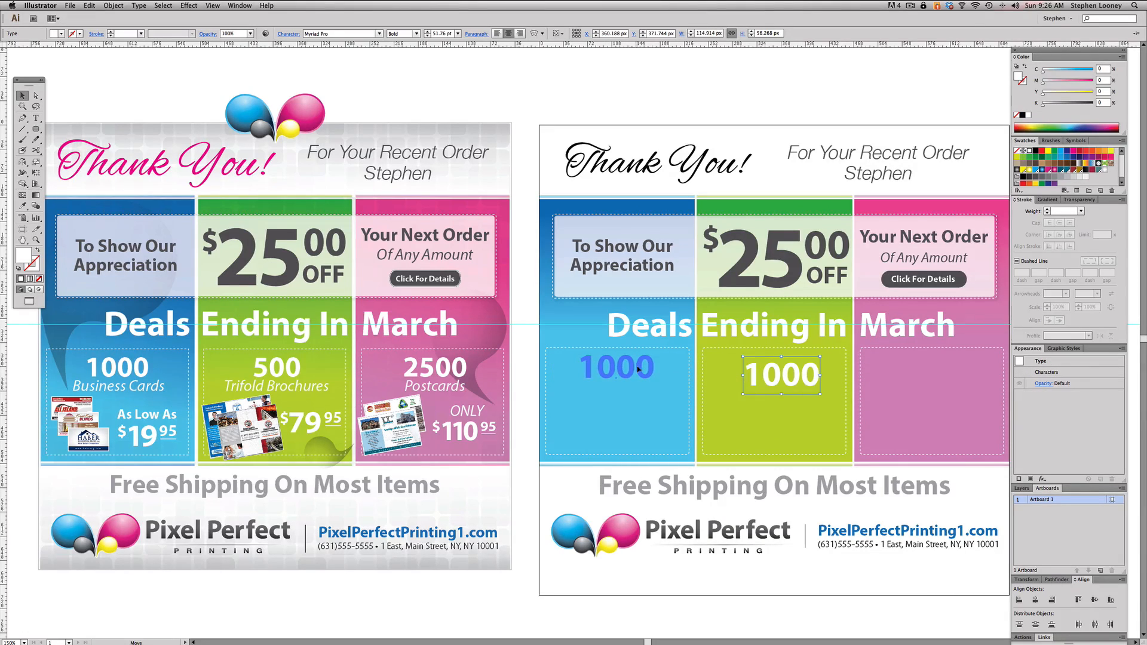
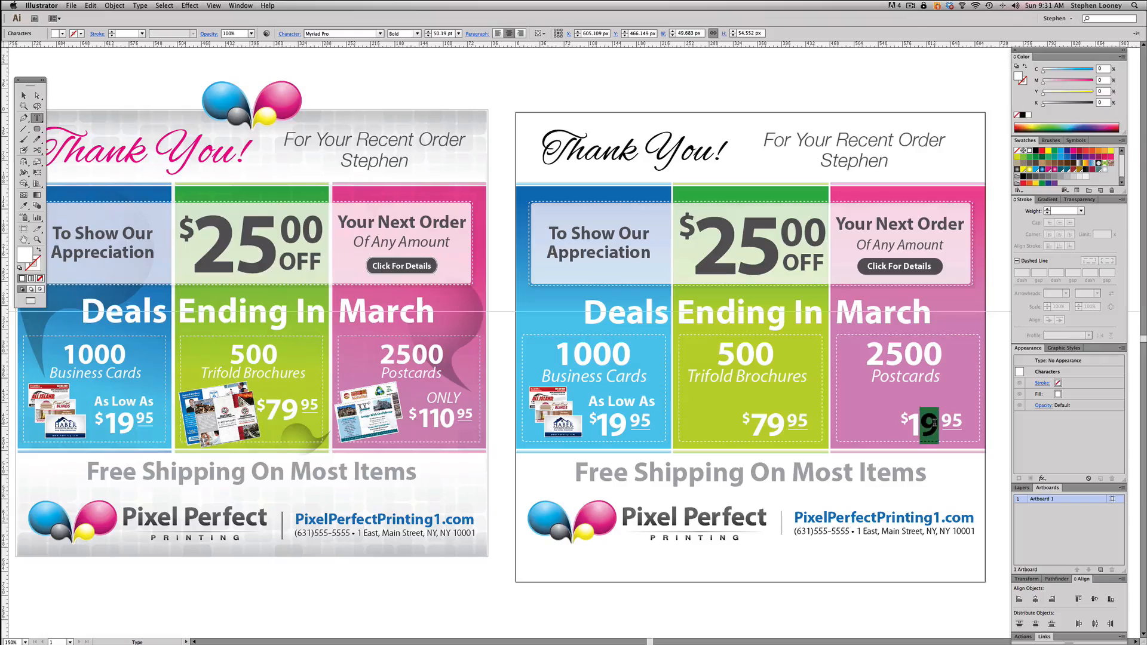
# - Change the postcards price's dollar digits to 110 and shift the digits and underlined cents right so the parts stop overlapping
pyautogui.write('10')
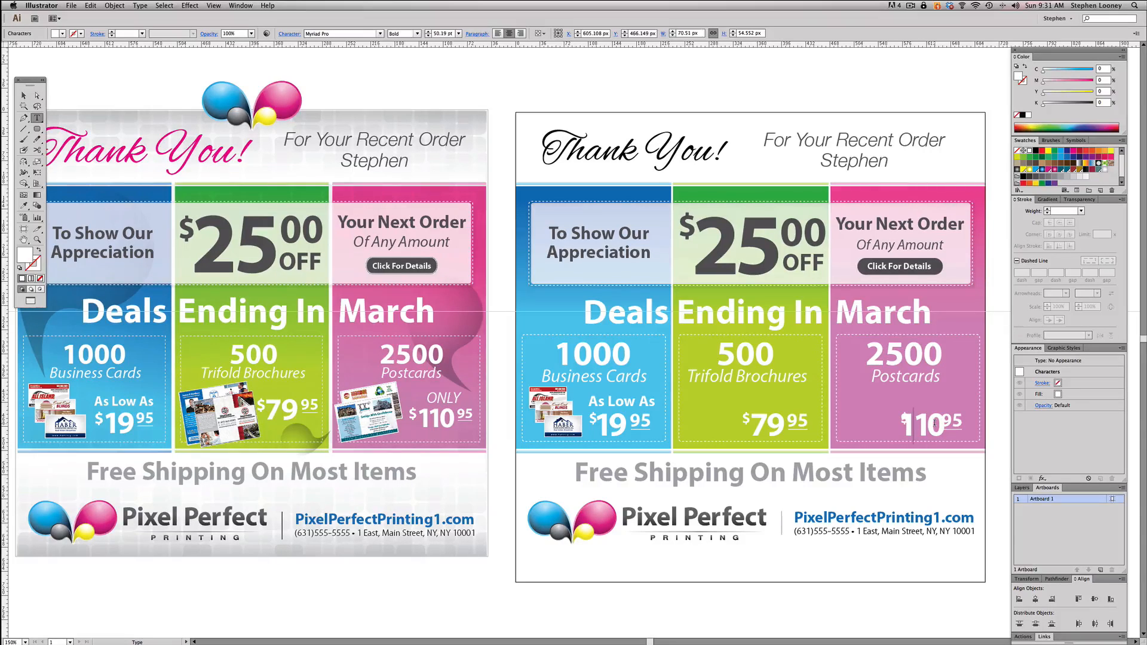
pyautogui.press('Escape')
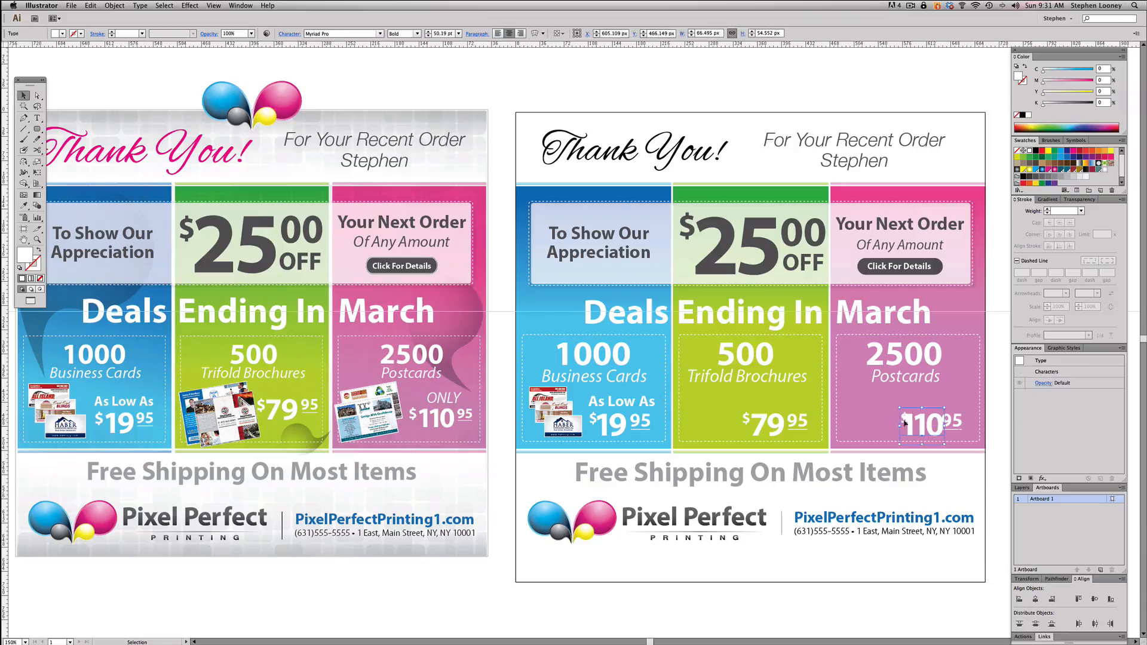
pyautogui.press('super+shift+a')
pyautogui.click(950, 423)
pyautogui.keyDown('shift'); pyautogui.click(954, 429); pyautogui.keyUp('shift')
pyautogui.moveTo(955, 423); pyautogui.dragTo(971, 424)
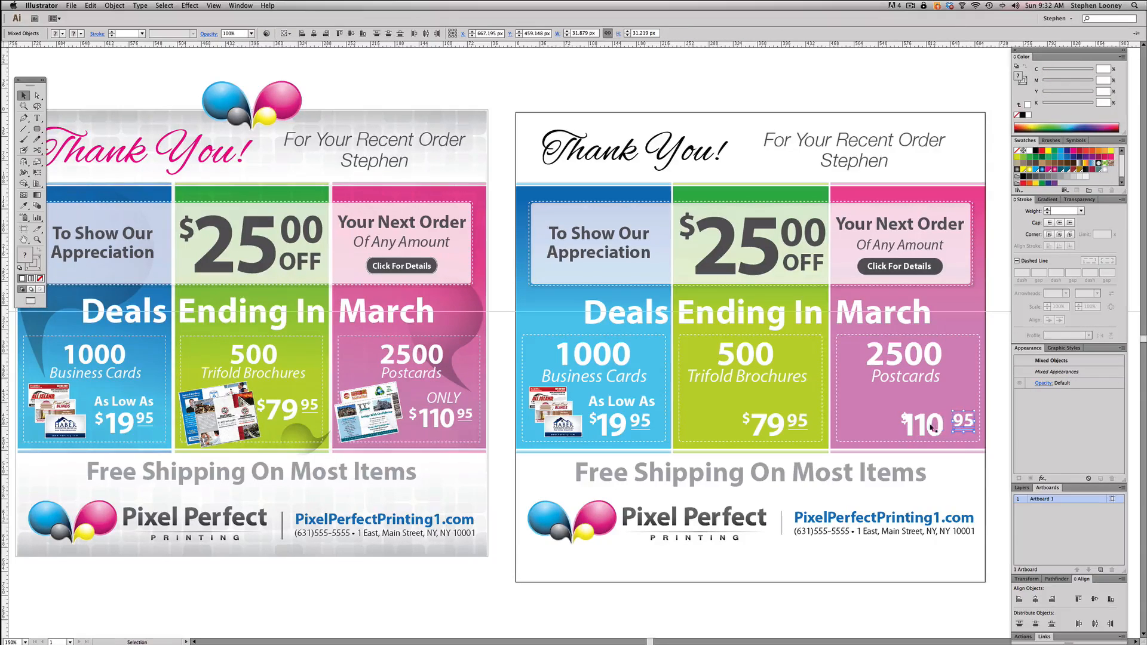
pyautogui.click(939, 426)
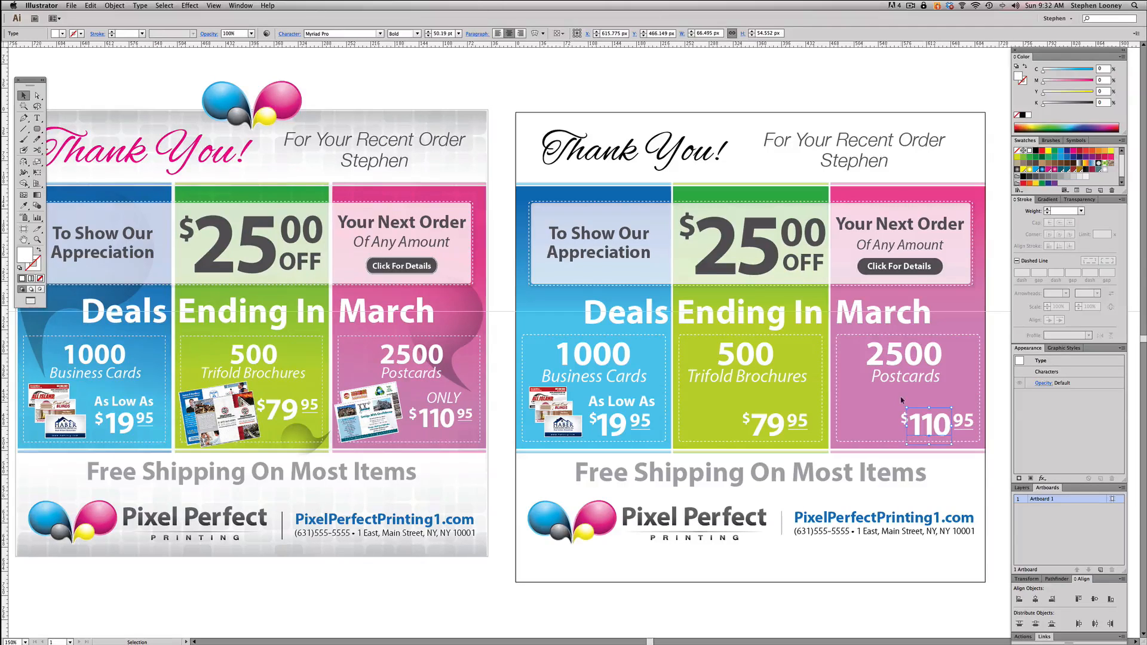
pyautogui.click(902, 400)
pyautogui.hscroll(3, 932, 388)
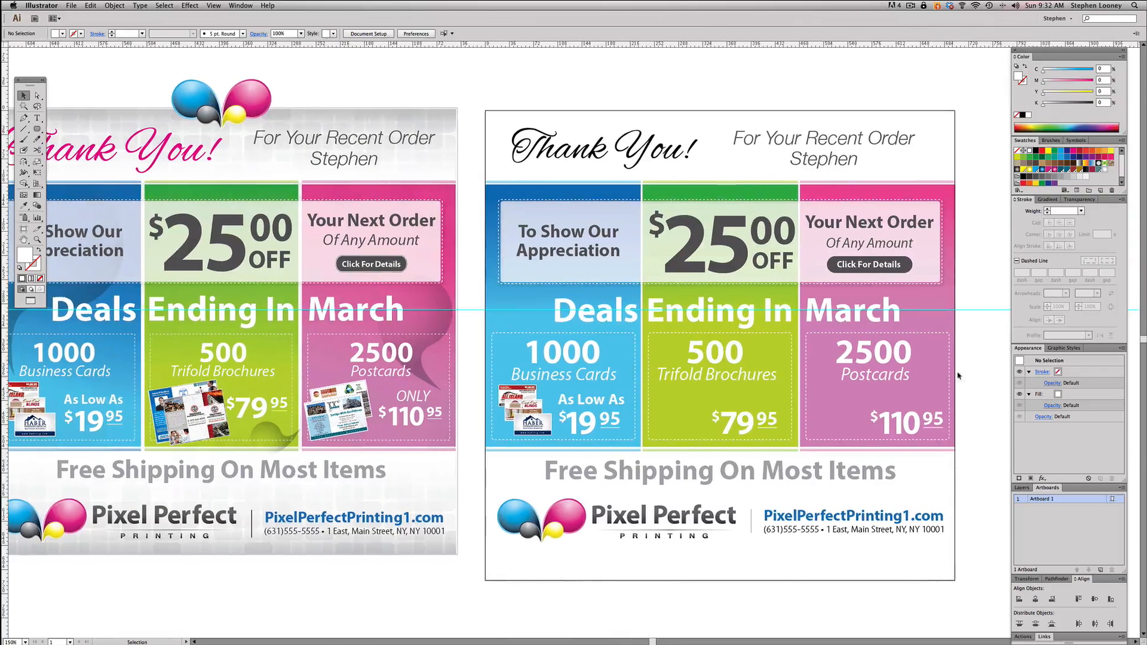
# - Scale the whole $110.95 price down to about 93 by 46 px inside the 2500 Postcards box
pyautogui.moveTo(980, 364); pyautogui.dragTo(930, 382)
pyautogui.press('super+2')
pyautogui.moveTo(873, 406)
pyautogui.mouseDown()
pyautogui.moveTo(946, 431)
pyautogui.moveTo(880, 438)
pyautogui.mouseUp()
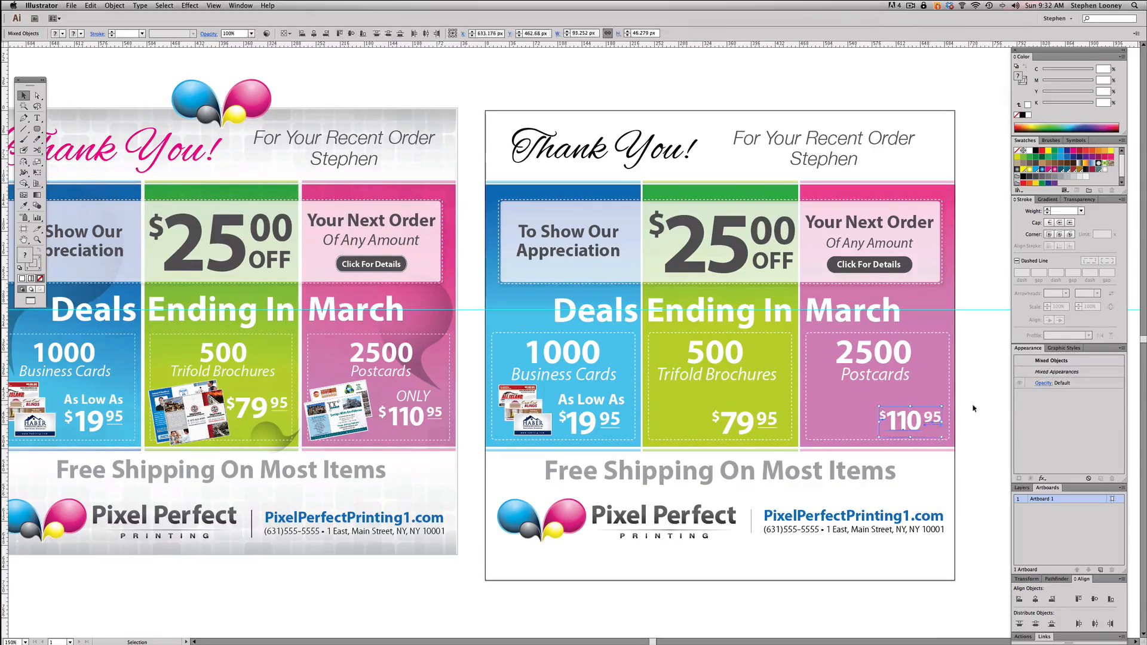
pyautogui.click(974, 409)
# - Copy the trifold brochure image from the reference flyer into the 500 Trifold Brochures box, left of the price
pyautogui.moveTo(973, 409); pyautogui.dragTo(1014, 405)
pyautogui.click(237, 406)
pyautogui.keyDown('shift'); pyautogui.click(238, 407); pyautogui.keyUp('shift')
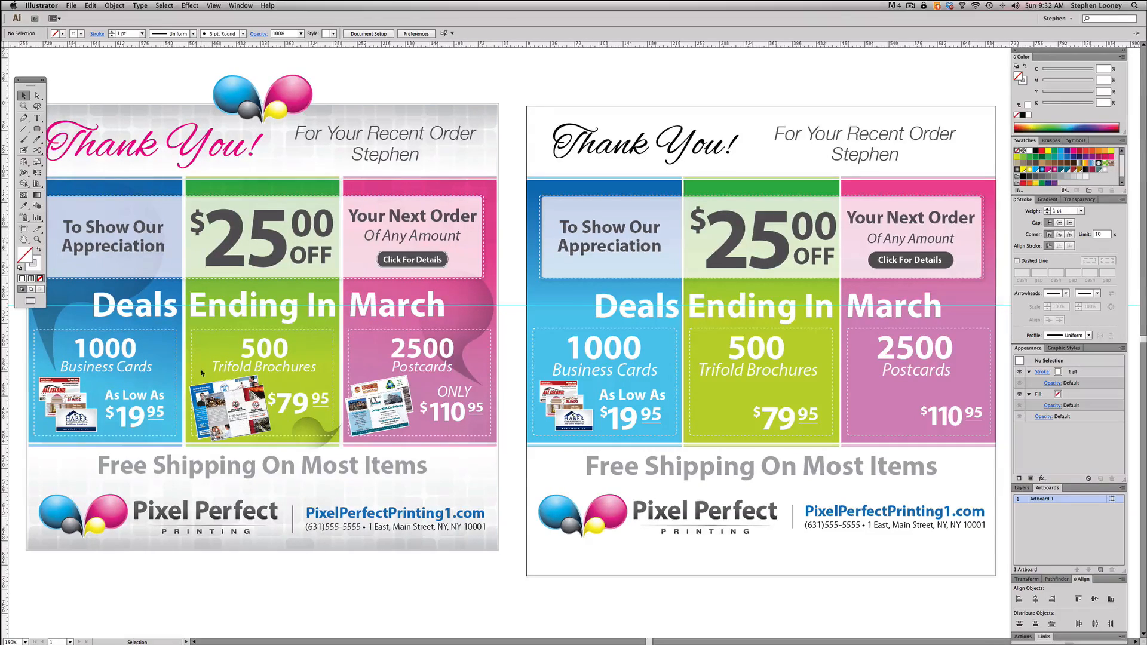
pyautogui.moveTo(200, 383); pyautogui.dragTo(712, 414)
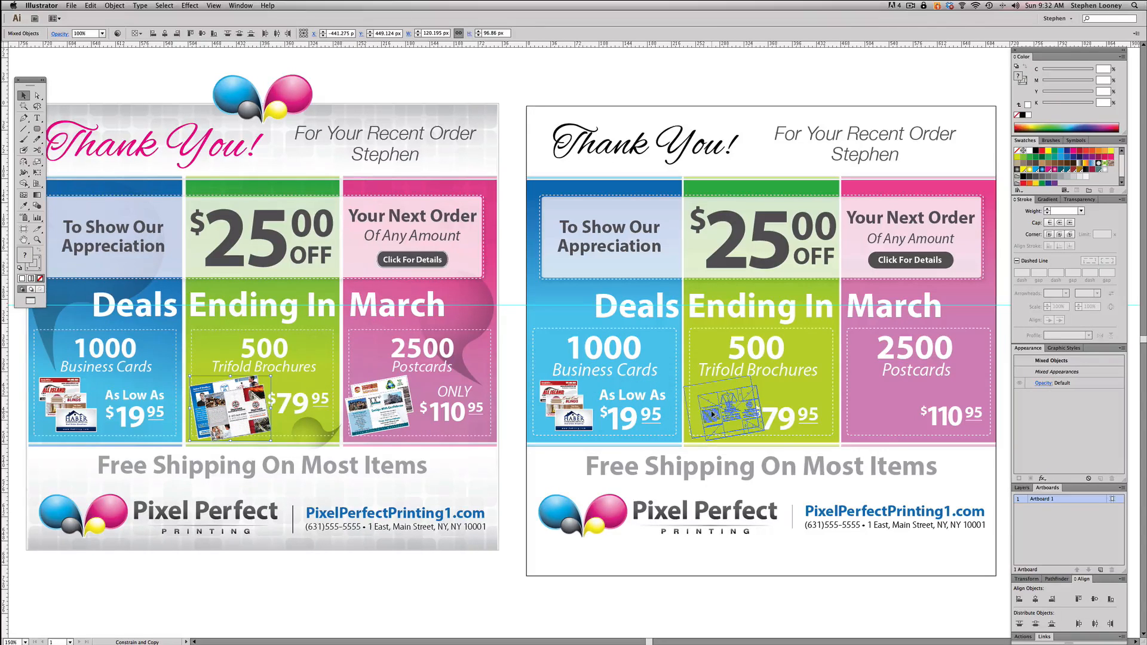
pyautogui.moveTo(713, 414); pyautogui.dragTo(717, 407)
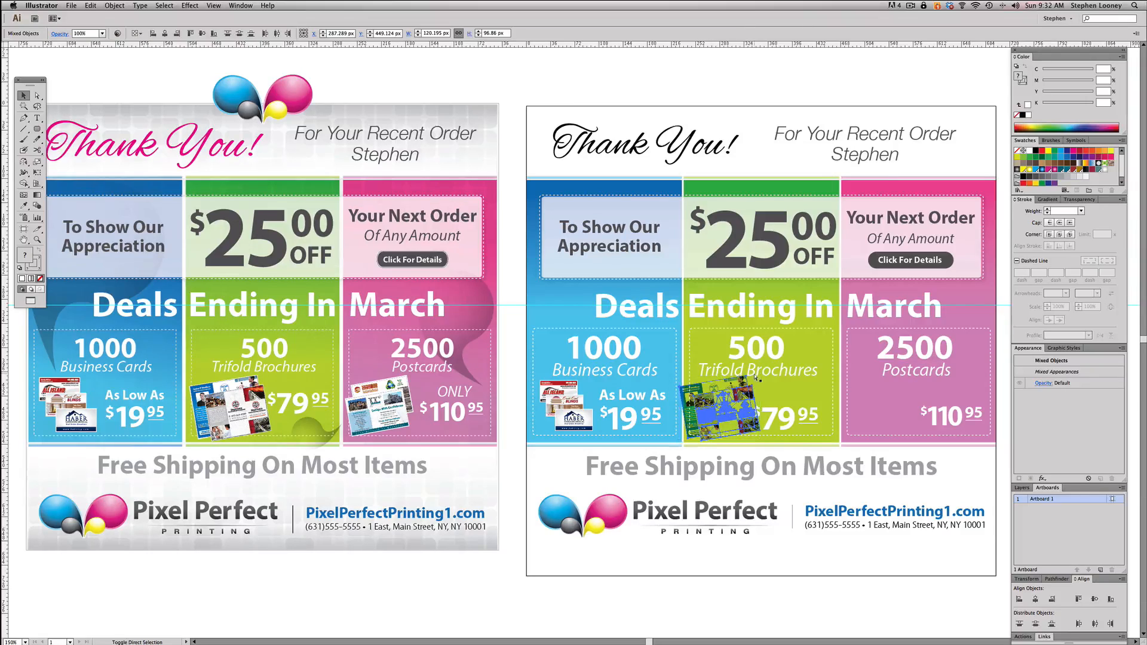
pyautogui.moveTo(723, 399); pyautogui.dragTo(730, 399)
# - Scale the $79.95 price down to about 85 by 47 px beside the brochure image
pyautogui.moveTo(675, 374); pyautogui.dragTo(636, 366)
pyautogui.click(715, 395)
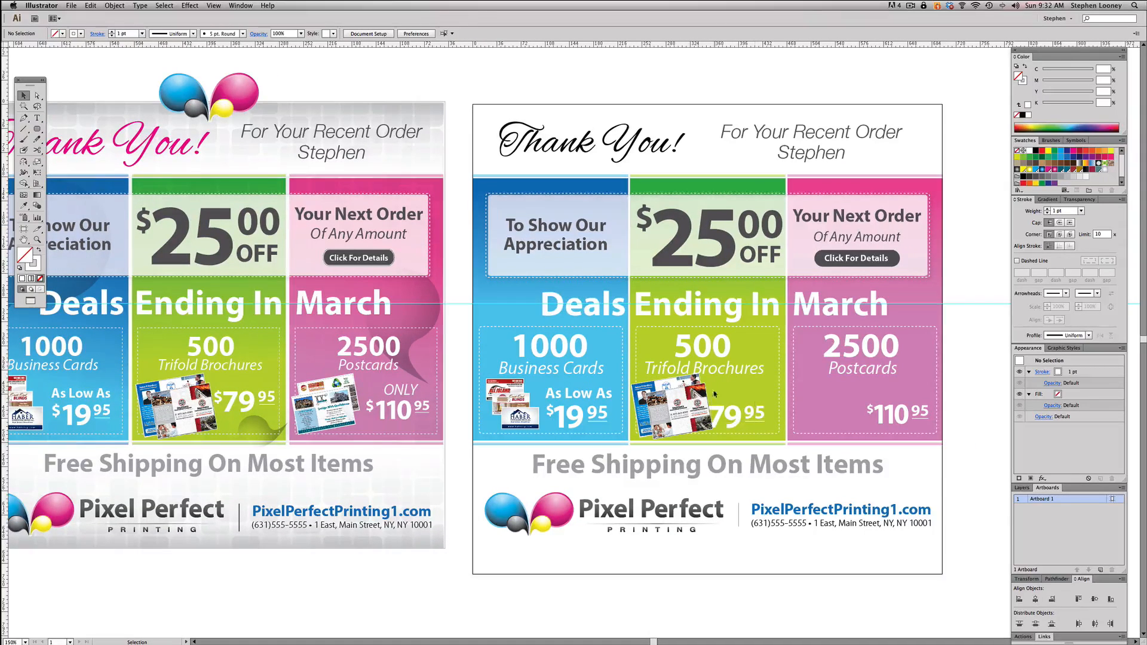
pyautogui.moveTo(762, 403); pyautogui.dragTo(730, 410)
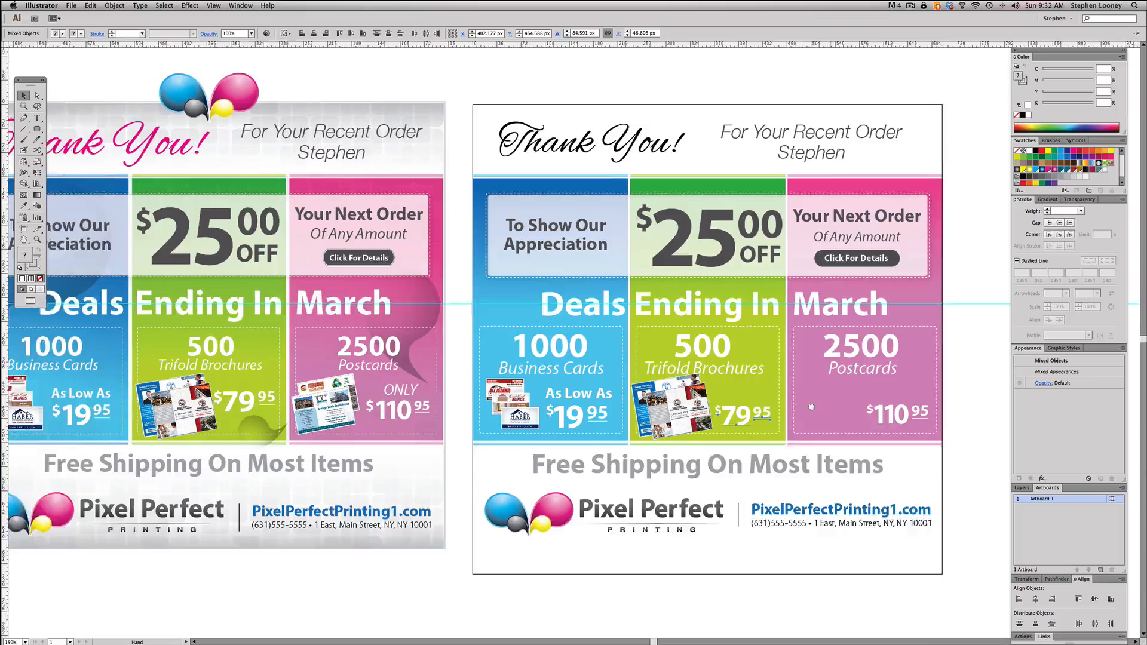
# - Lock the reference flyer's pink panel and copy its postcard images into the 2500 Postcards box, left of the $110.95 price
pyautogui.moveTo(816, 404); pyautogui.dragTo(753, 401)
pyautogui.click(243, 366)
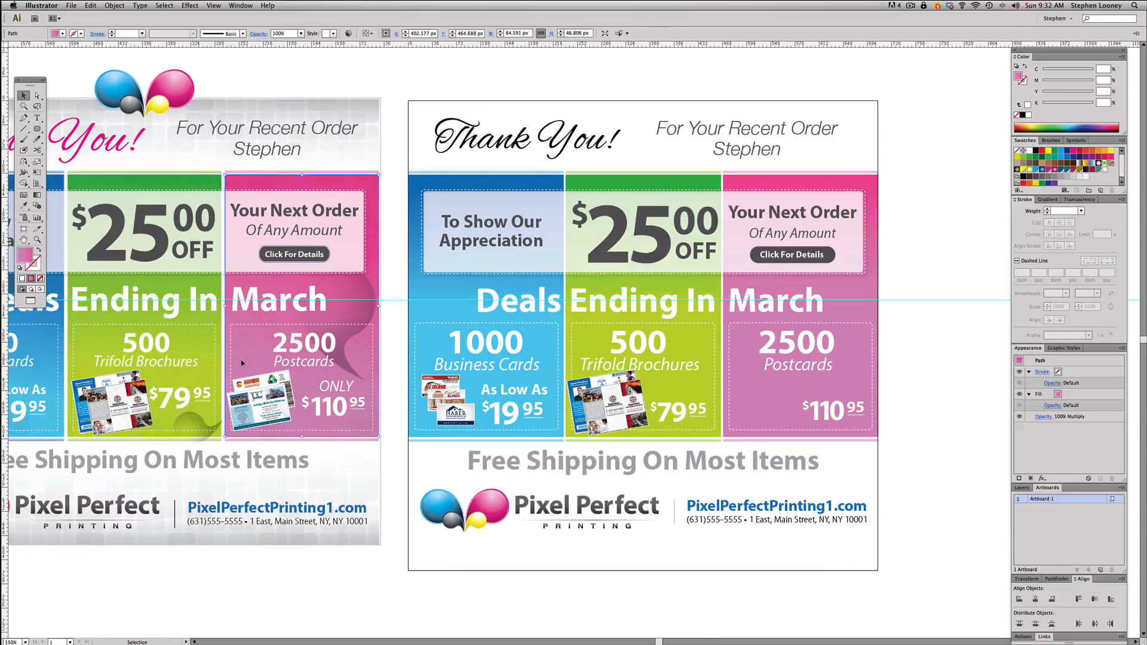
pyautogui.press('super+2')
pyautogui.click(256, 406)
pyautogui.moveTo(257, 406); pyautogui.dragTo(755, 411)
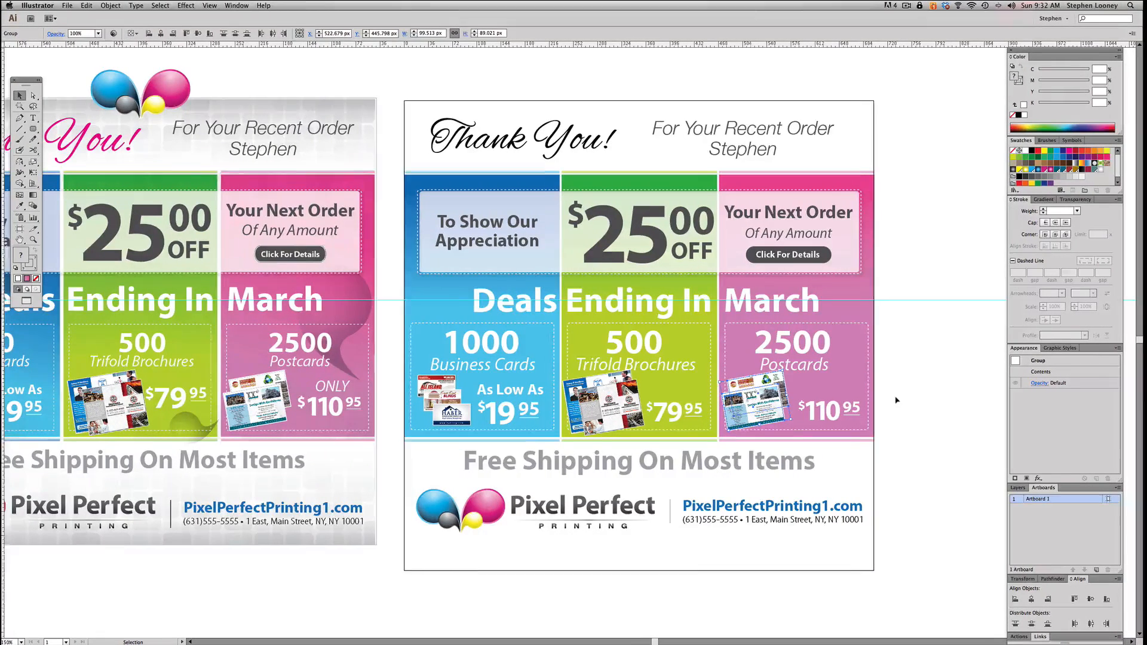
pyautogui.press('Down')
pyautogui.press('Down')
pyautogui.press('Down')
pyautogui.press('Down')
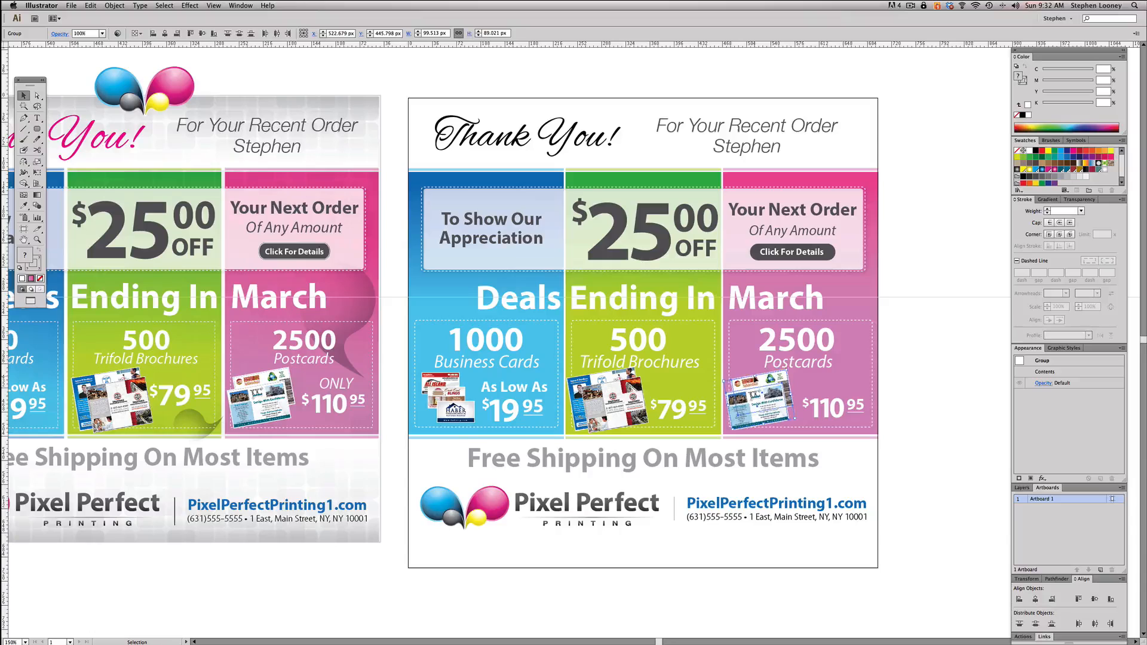
pyautogui.click(907, 371)
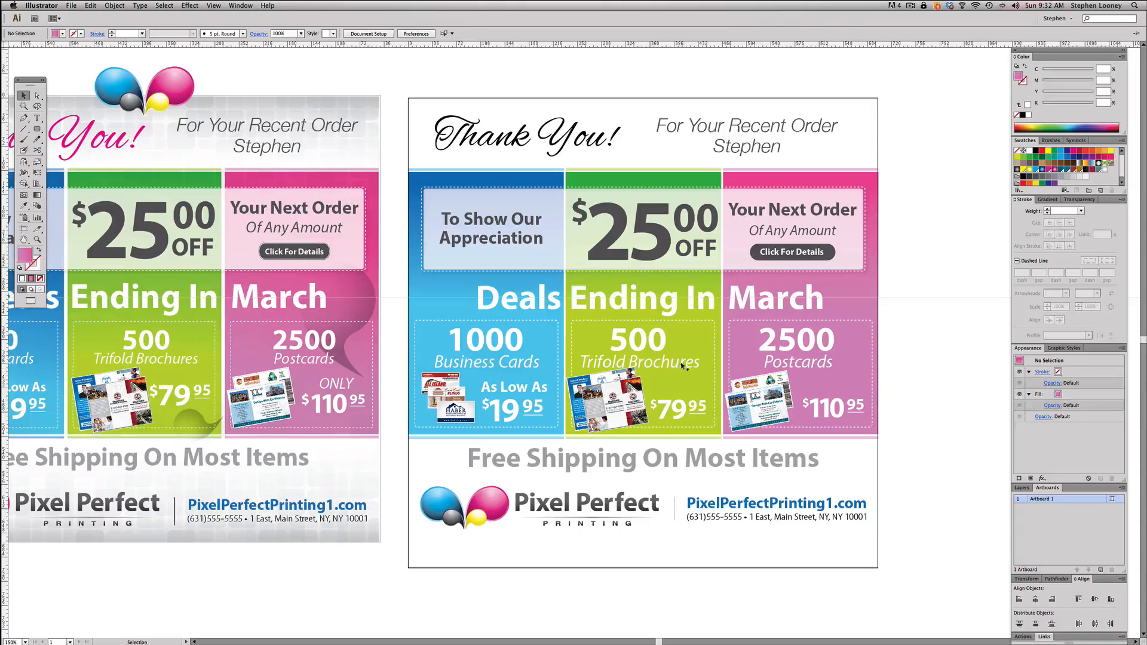
# - Nudge the copied brochure image slightly down, away from the "Trifold Brochures" text
pyautogui.click(639, 362)
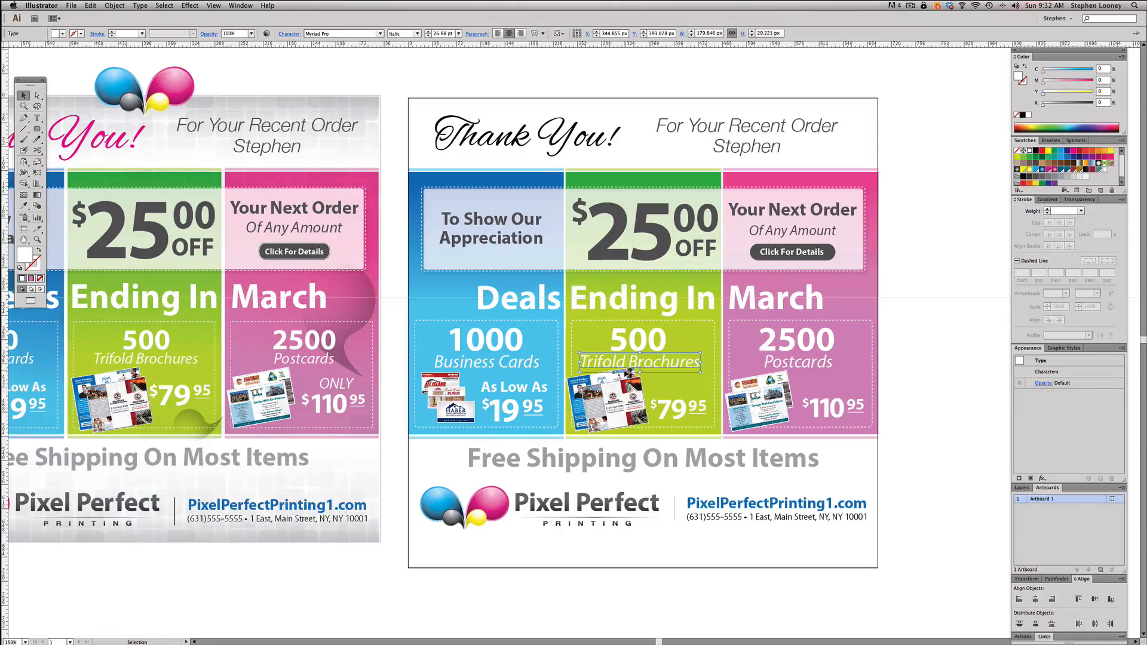
pyautogui.press('shift+super+a')
pyautogui.press('super+a')
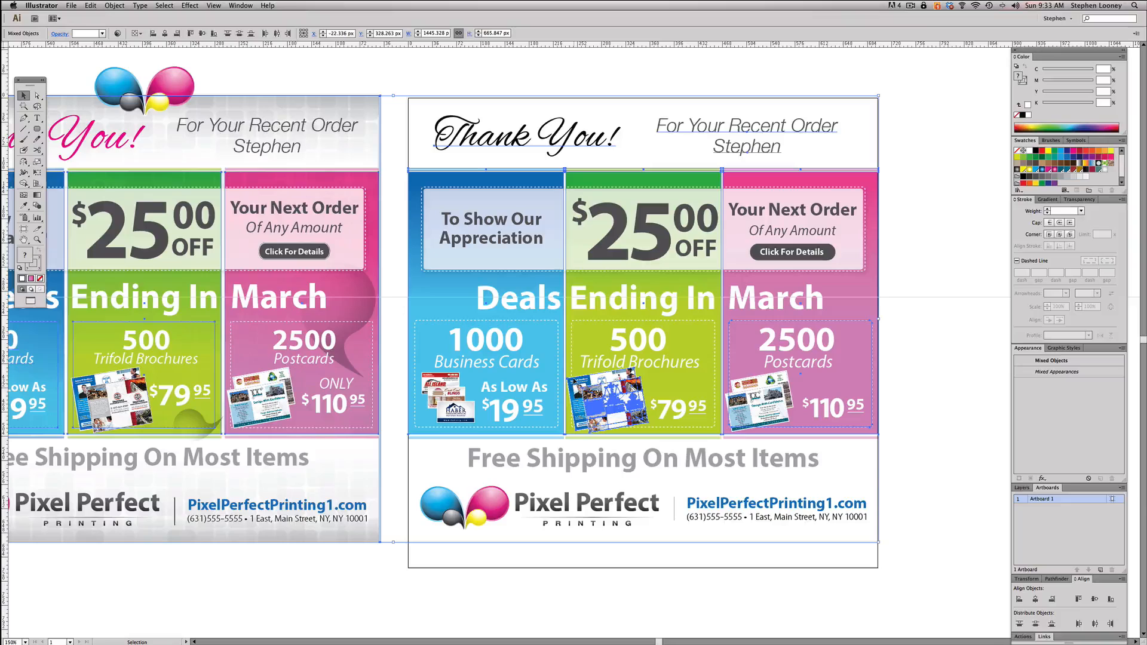
pyautogui.click(925, 374)
pyautogui.click(634, 376)
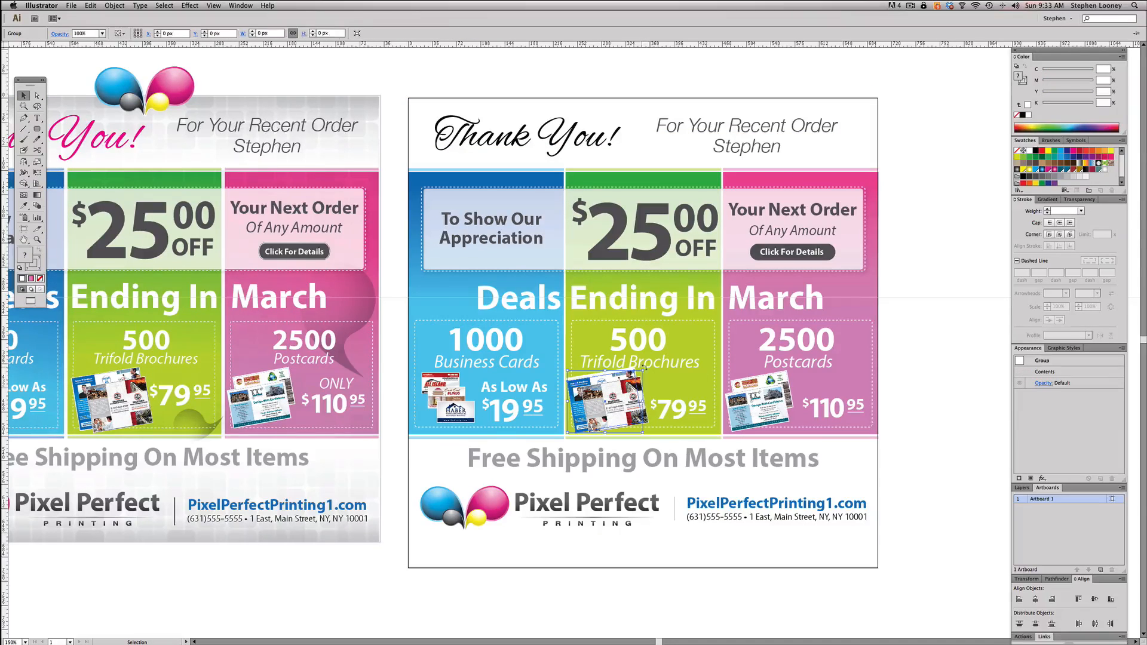
pyautogui.click(594, 366)
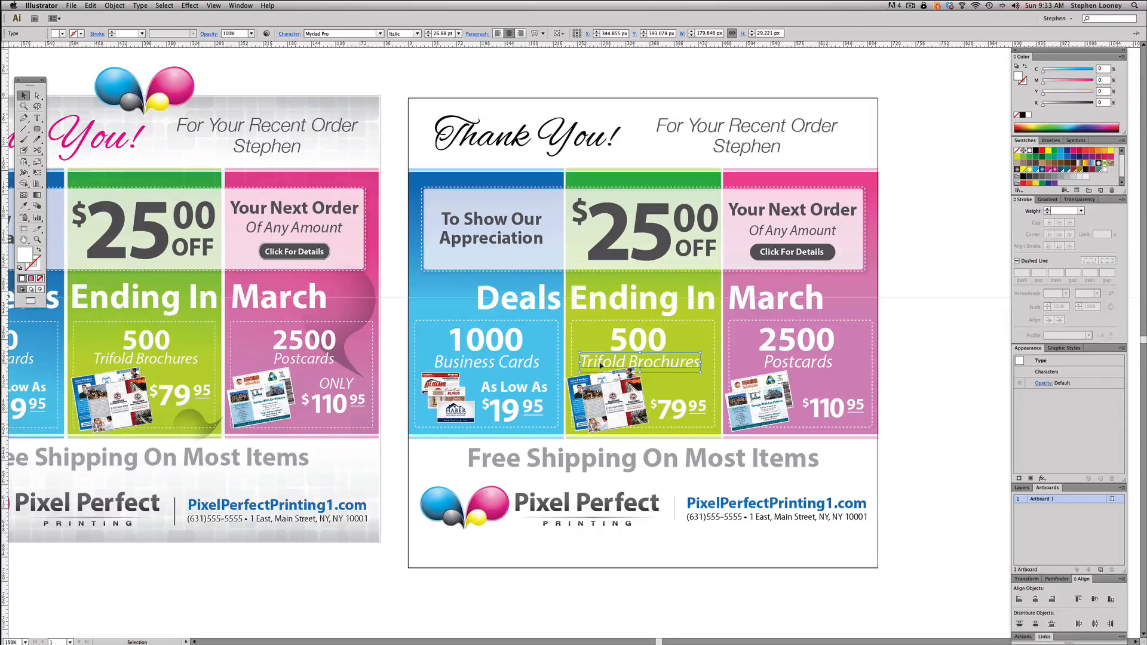
pyautogui.press('super+shift+a')
pyautogui.click(577, 367)
pyautogui.press('super+shift+a')
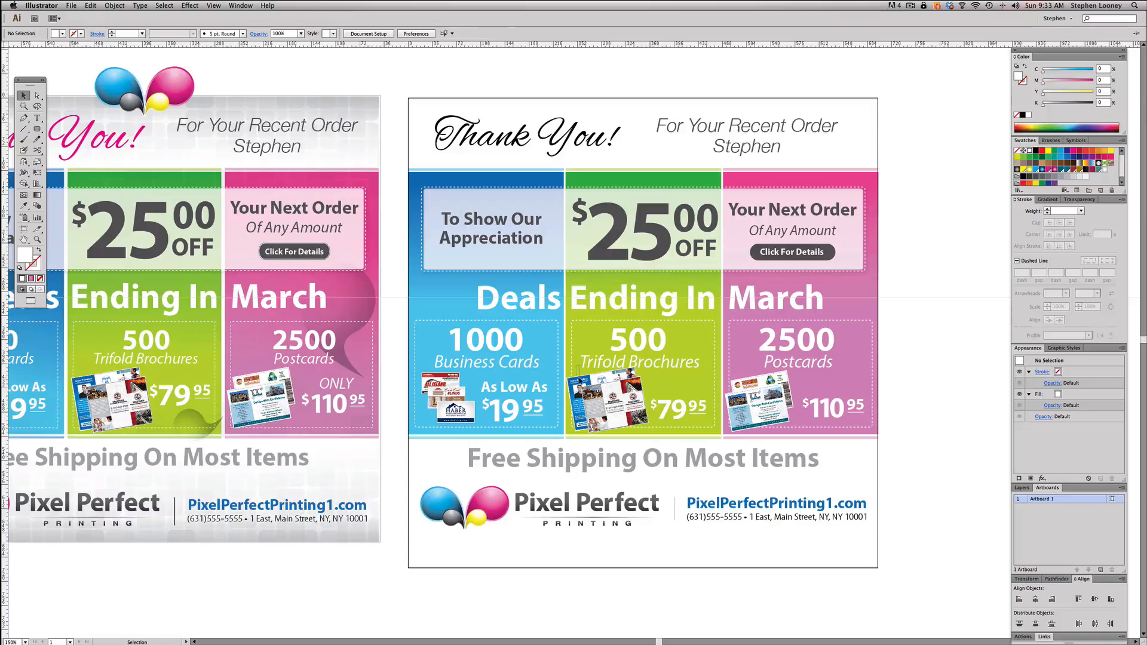
pyautogui.moveTo(579, 380); pyautogui.dragTo(581, 382)
pyautogui.click(904, 386)
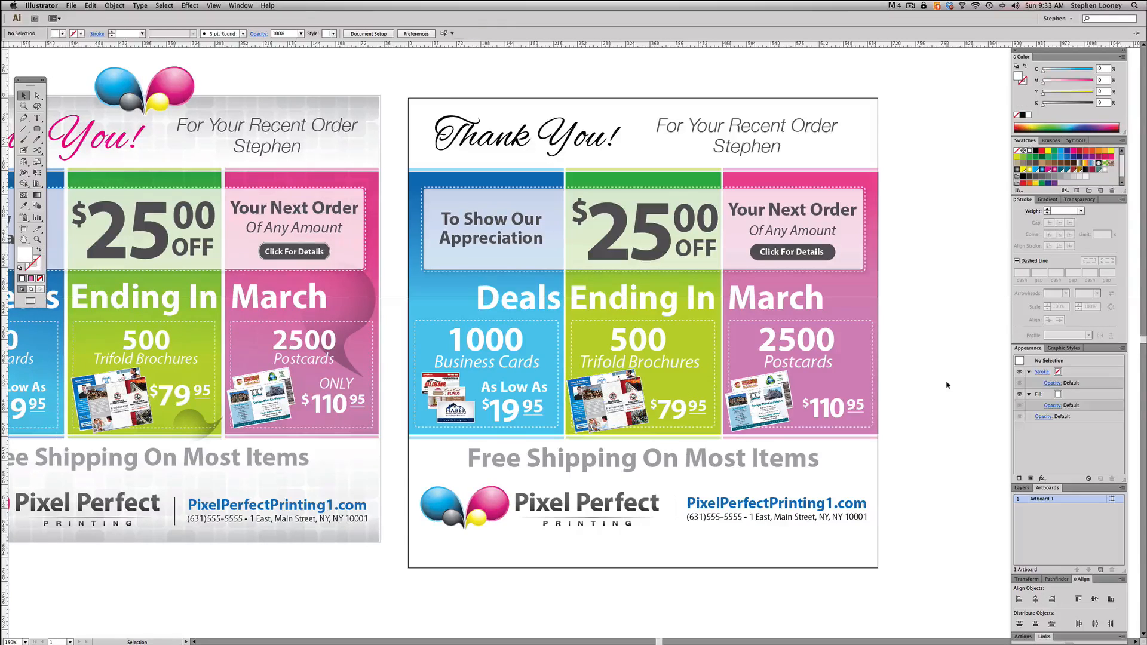
# - Duplicate "Postcards" to just above the $110.95 price and change the duplicate's text to "ONLY"
pyautogui.moveTo(926, 397); pyautogui.dragTo(947, 391)
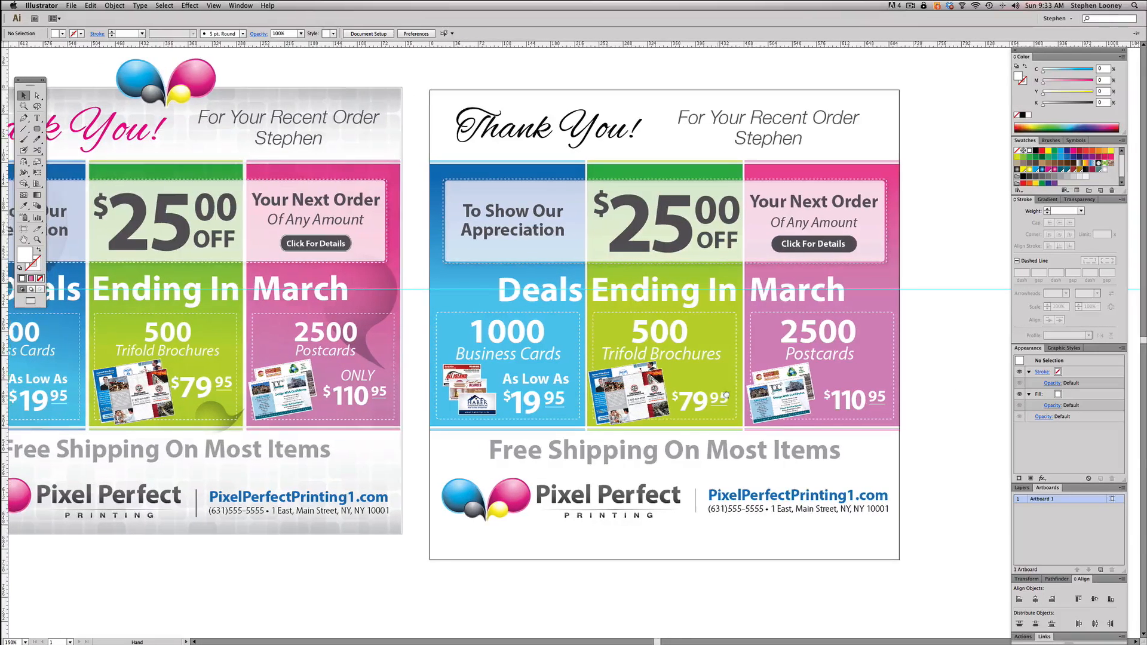
pyautogui.moveTo(726, 395); pyautogui.dragTo(737, 394)
pyautogui.press('t')
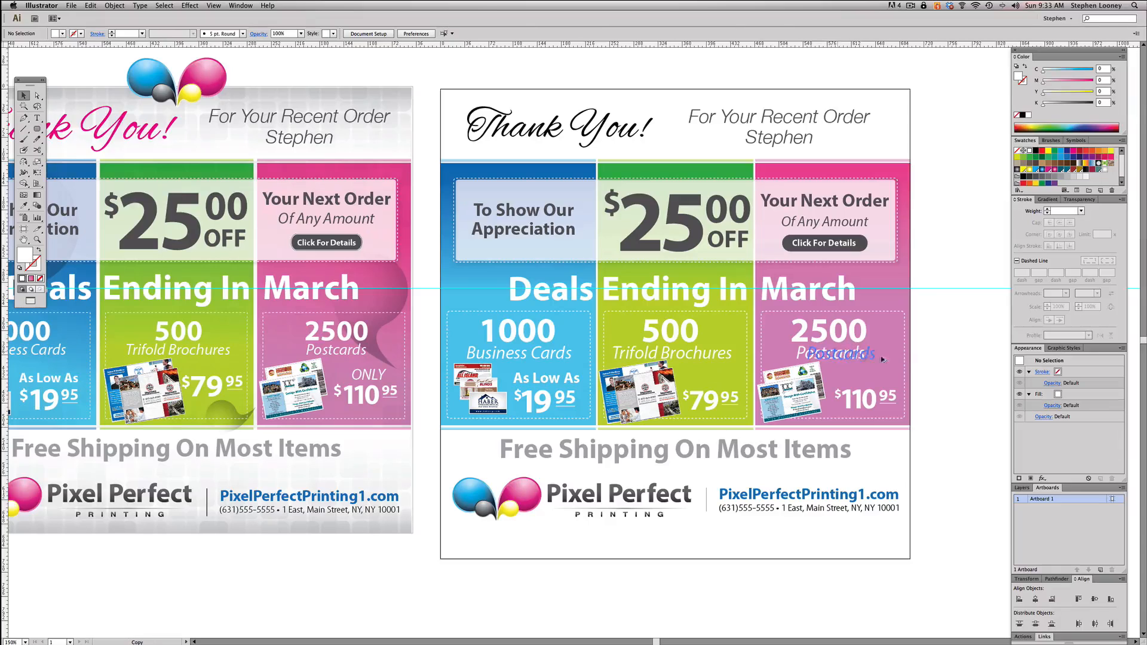
pyautogui.click(839, 377)
pyautogui.write('Postcards')
pyautogui.doubleClick(868, 372)
pyautogui.write('On')
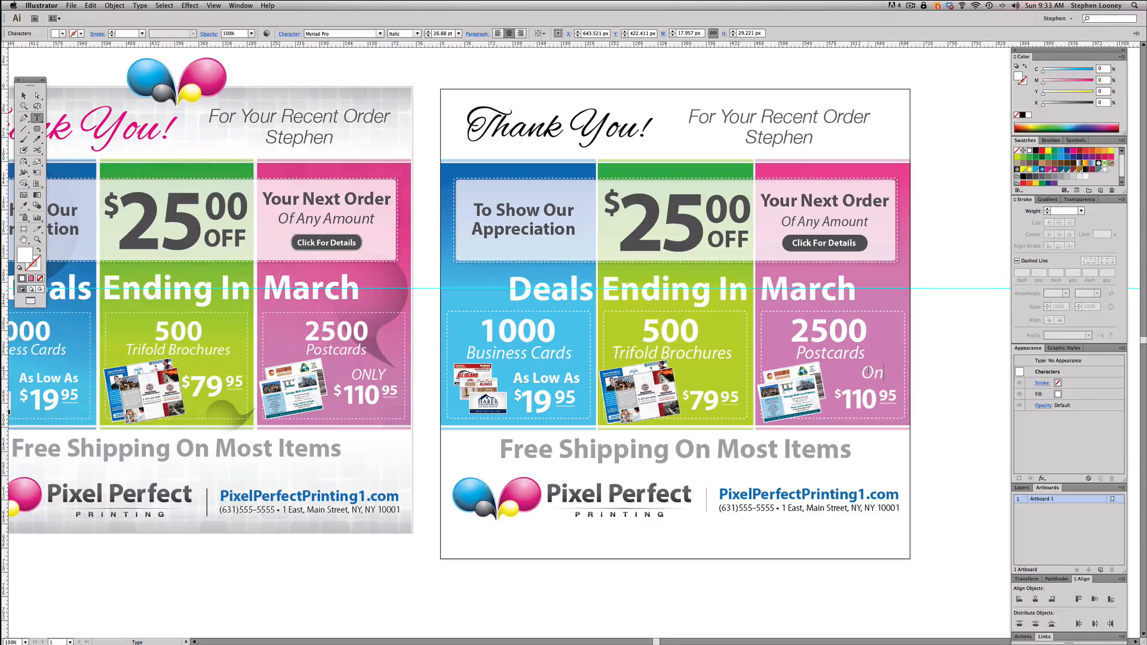
pyautogui.press('BackSpace')
pyautogui.write('NLY')
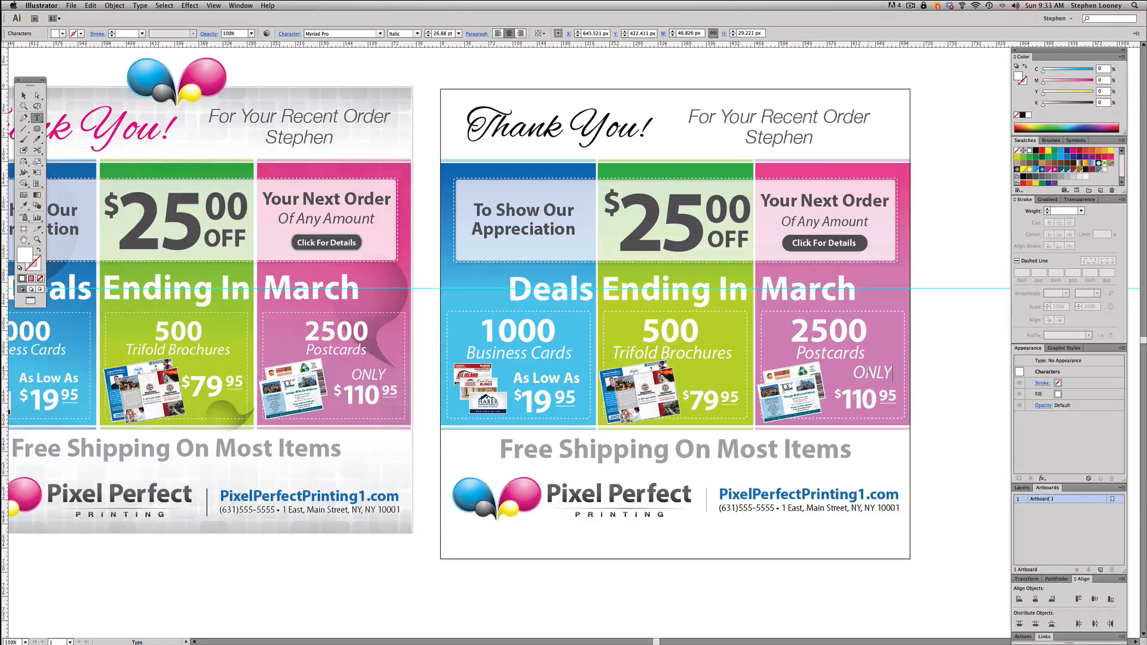
pyautogui.press('Escape')
pyautogui.moveTo(864, 378); pyautogui.dragTo(888, 370)
pyautogui.press('super+shift+a')
pyautogui.moveTo(753, 411); pyautogui.dragTo(835, 393)
pyautogui.moveTo(604, 407); pyautogui.dragTo(606, 407)
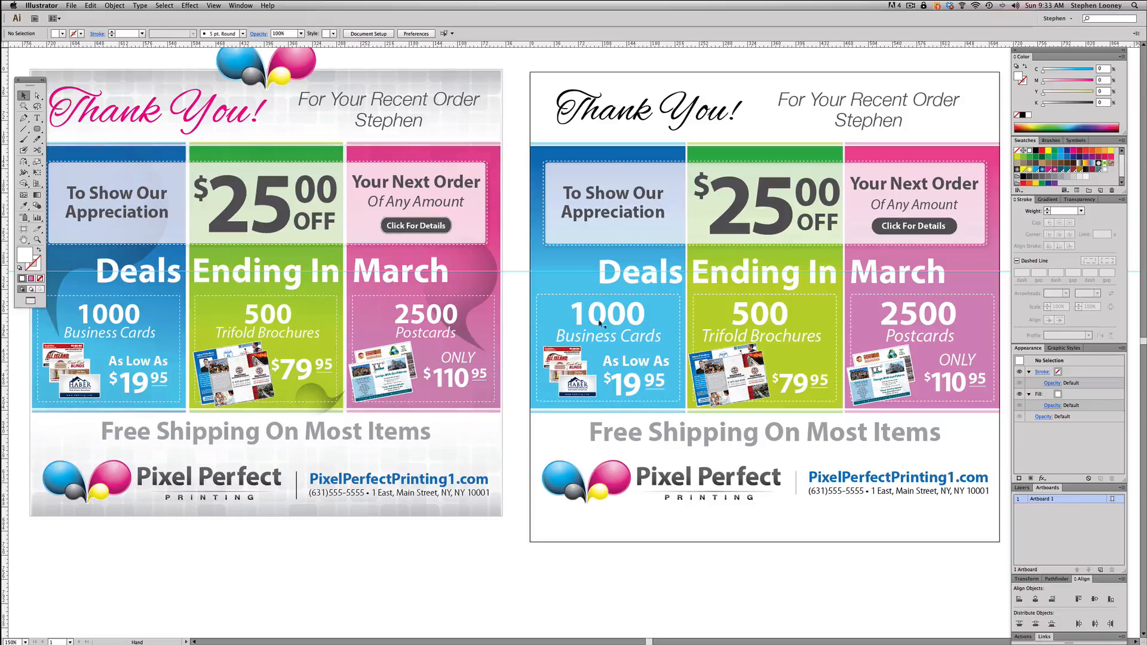
pyautogui.moveTo(593, 279); pyautogui.dragTo(595, 295)
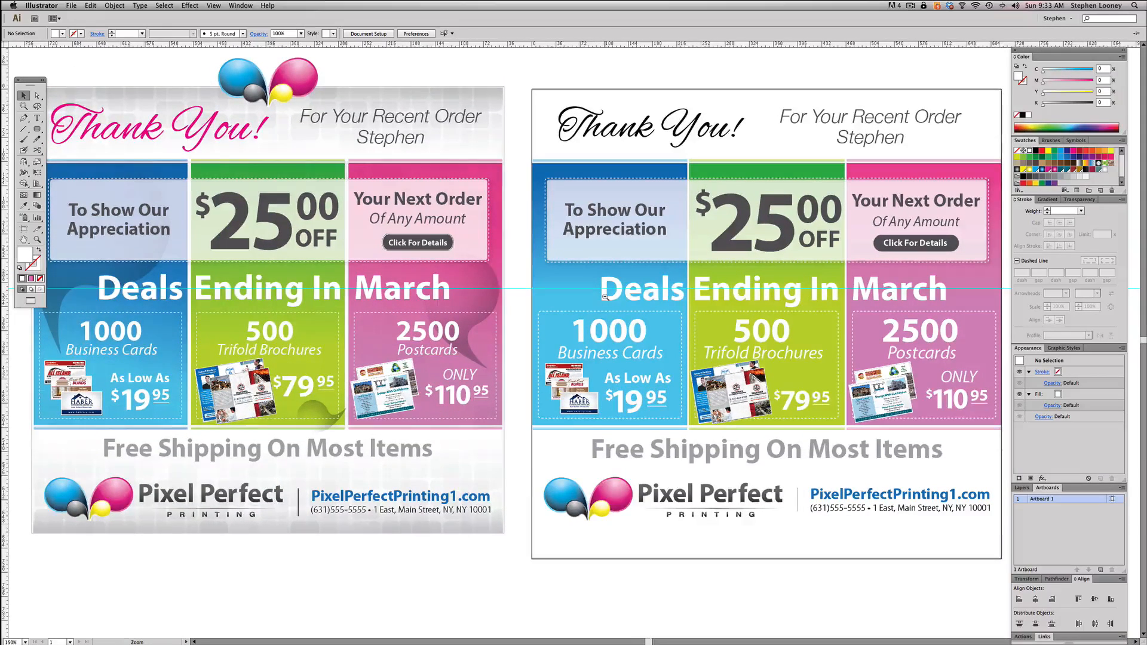
pyautogui.keyDown('alt'); pyautogui.keyDown('super'); pyautogui.click(602, 296); pyautogui.keyUp('super'); pyautogui.keyUp('alt')
pyautogui.moveTo(601, 297); pyautogui.dragTo(613, 295)
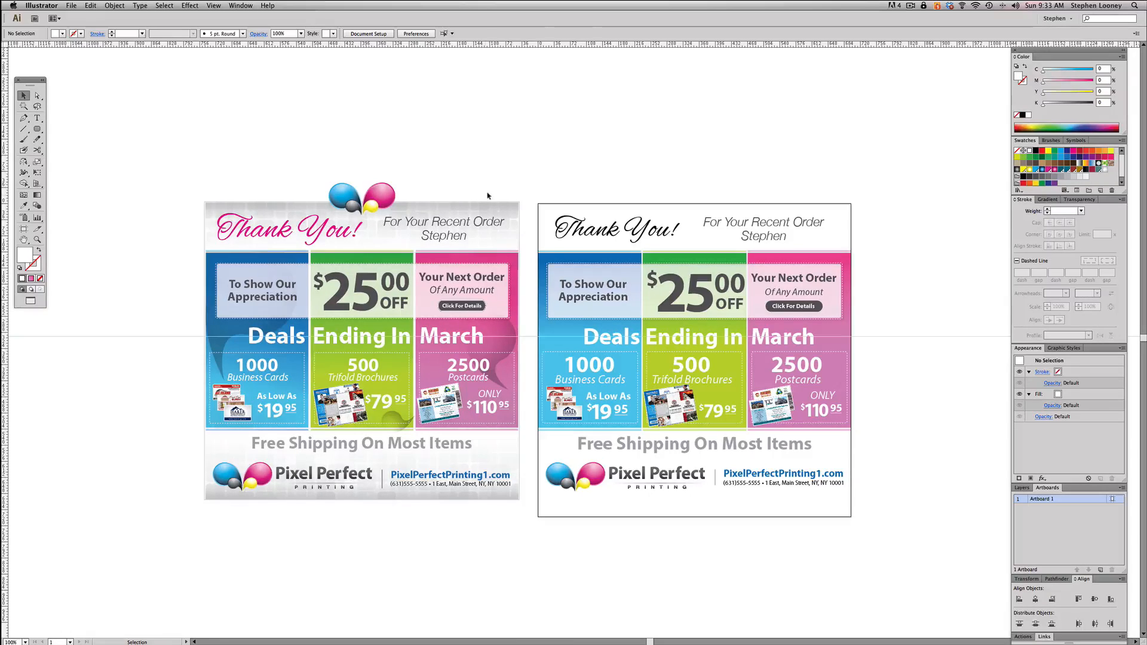
pyautogui.click(463, 212)
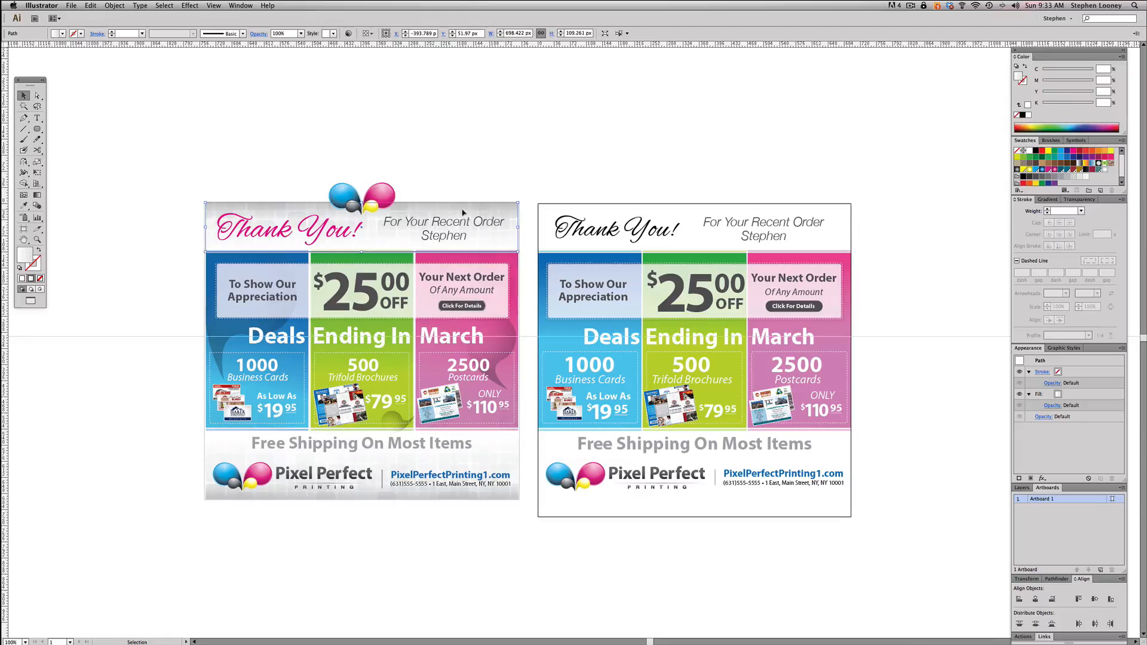
pyautogui.moveTo(407, 207); pyautogui.dragTo(971, 207)
pyautogui.press('super+z')
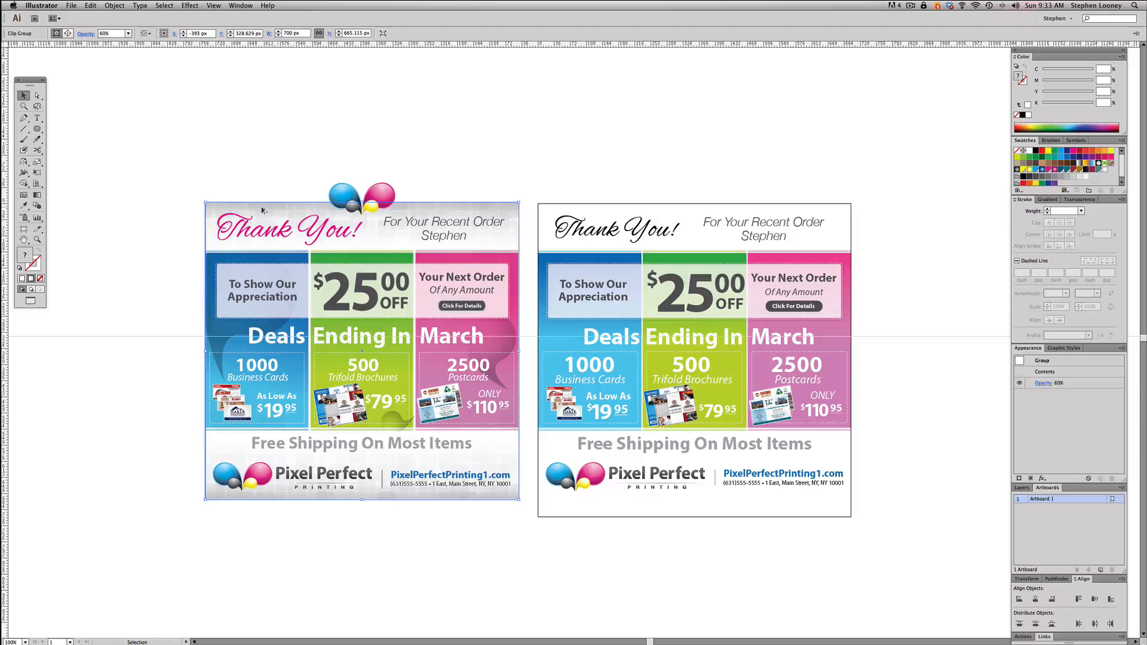
# - Copy the reference flyer's square-textured background onto the artboard, aligned with the artboard's top and side edges
pyautogui.moveTo(255, 209); pyautogui.dragTo(911, 351)
pyautogui.click(936, 182)
pyautogui.press('a')
pyautogui.click(828, 111)
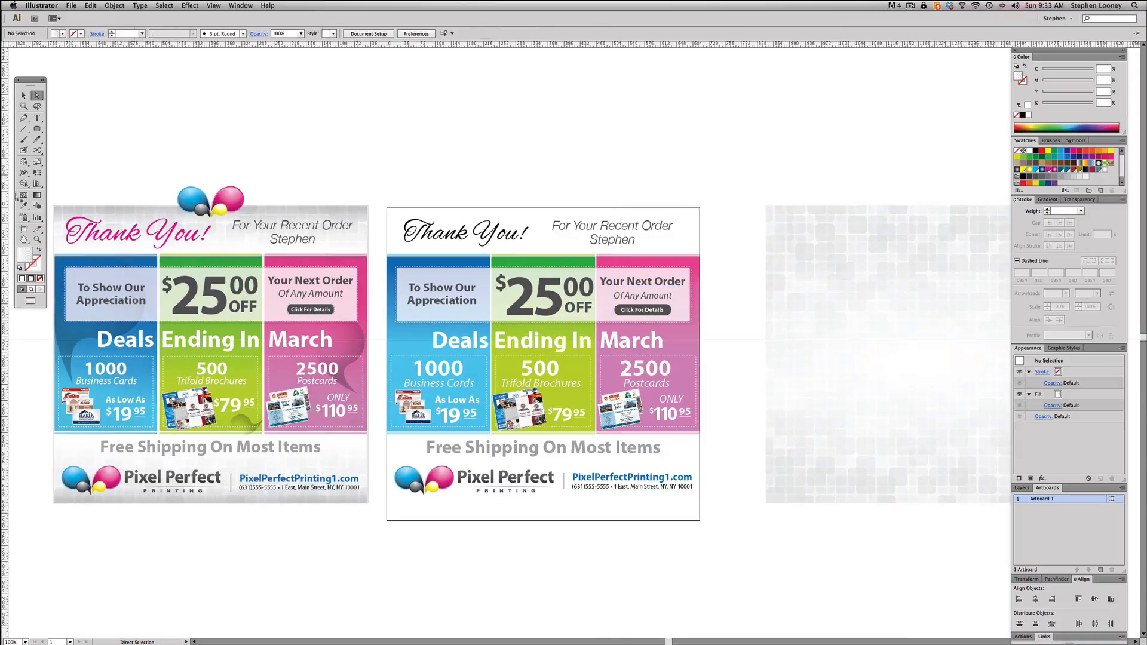
pyautogui.click(23, 95)
pyautogui.click(847, 213)
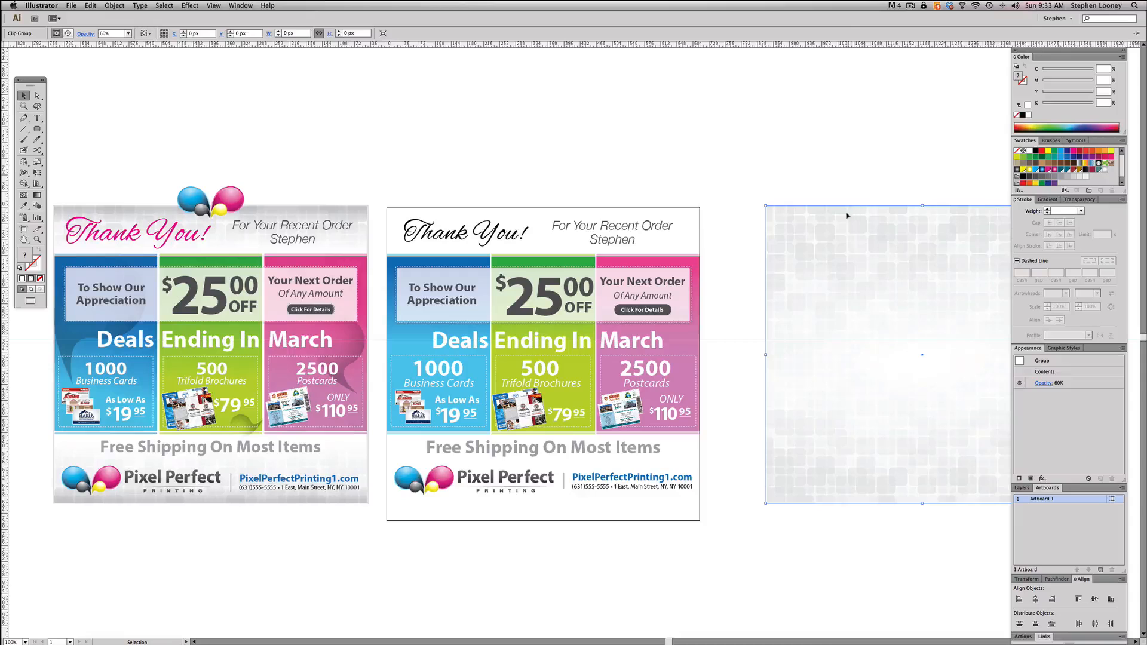
pyautogui.click(911, 245)
pyautogui.click(900, 242)
pyautogui.moveTo(895, 242); pyautogui.dragTo(523, 242)
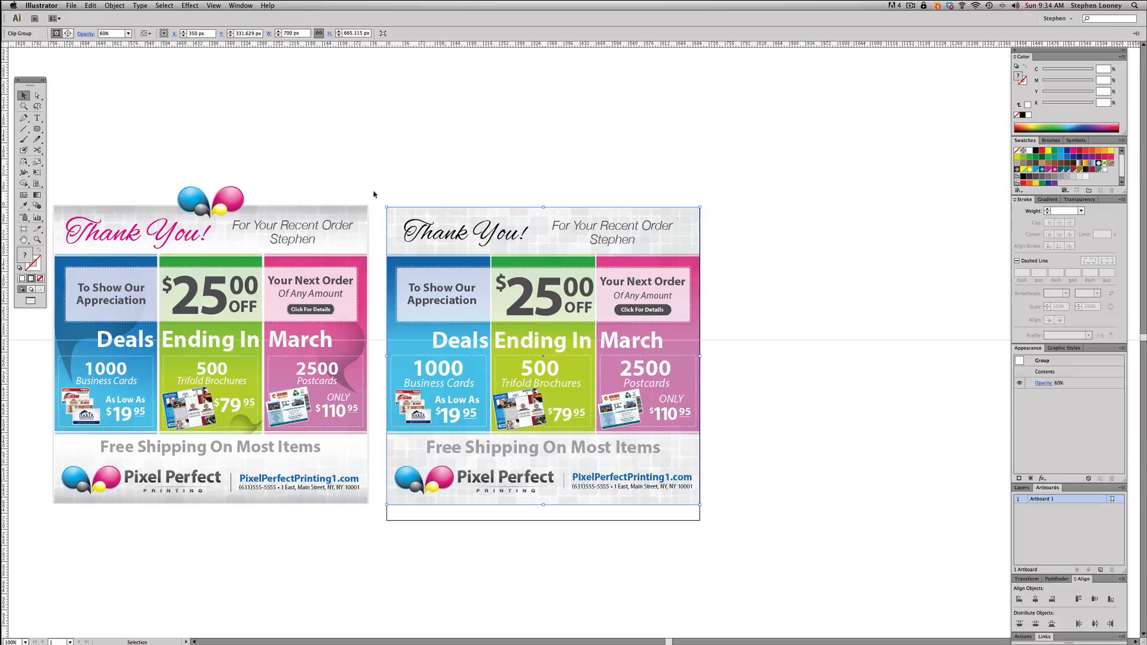
# - Send the textured background behind all the other artwork on the artboard
pyautogui.click(123, 5)
pyautogui.moveTo(179, 25)
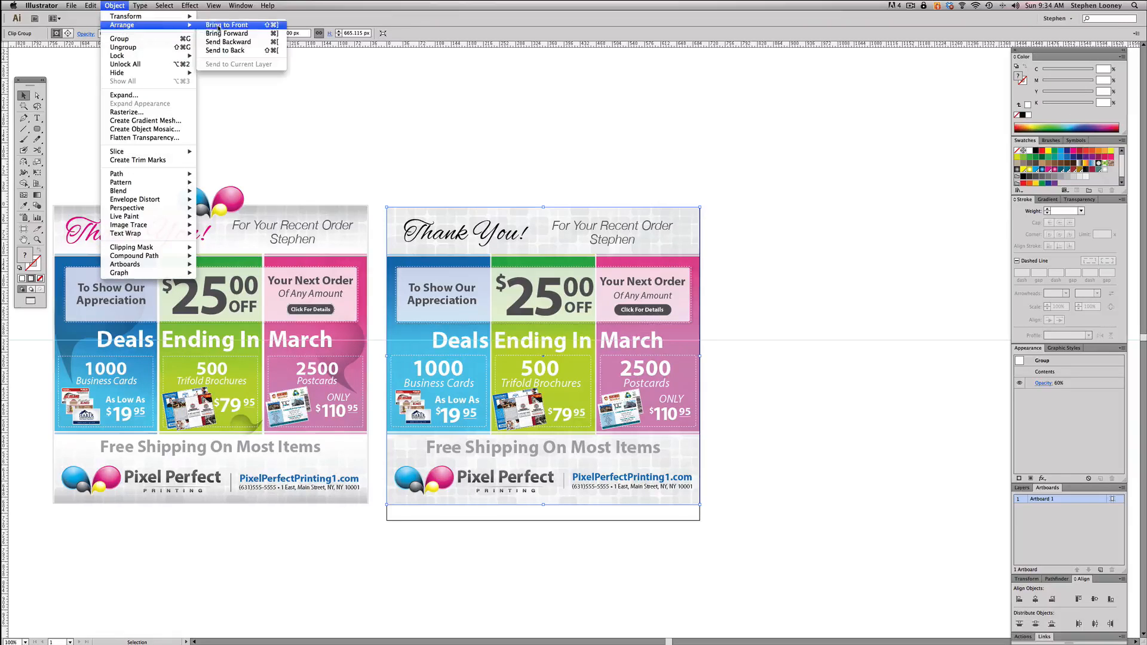
pyautogui.click(221, 50)
pyautogui.click(719, 146)
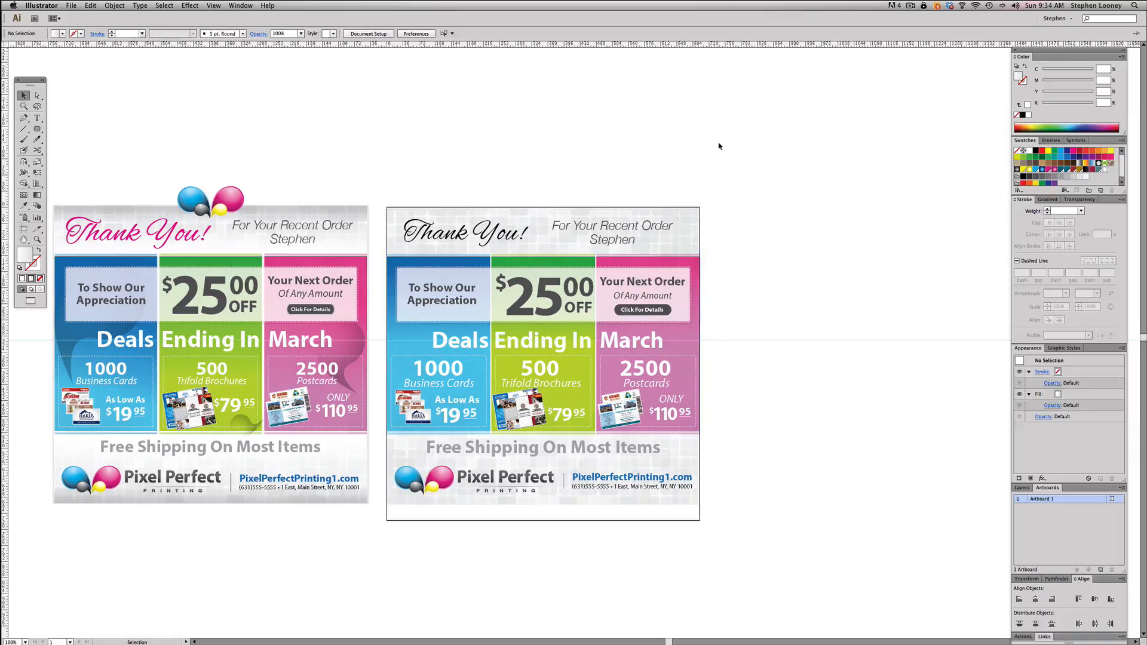
# - Draw a 700 by 664 px rectangle covering the artwork down to the footer's lower edge and fit the artboard to it
pyautogui.moveTo(484, 515); pyautogui.dragTo(514, 510)
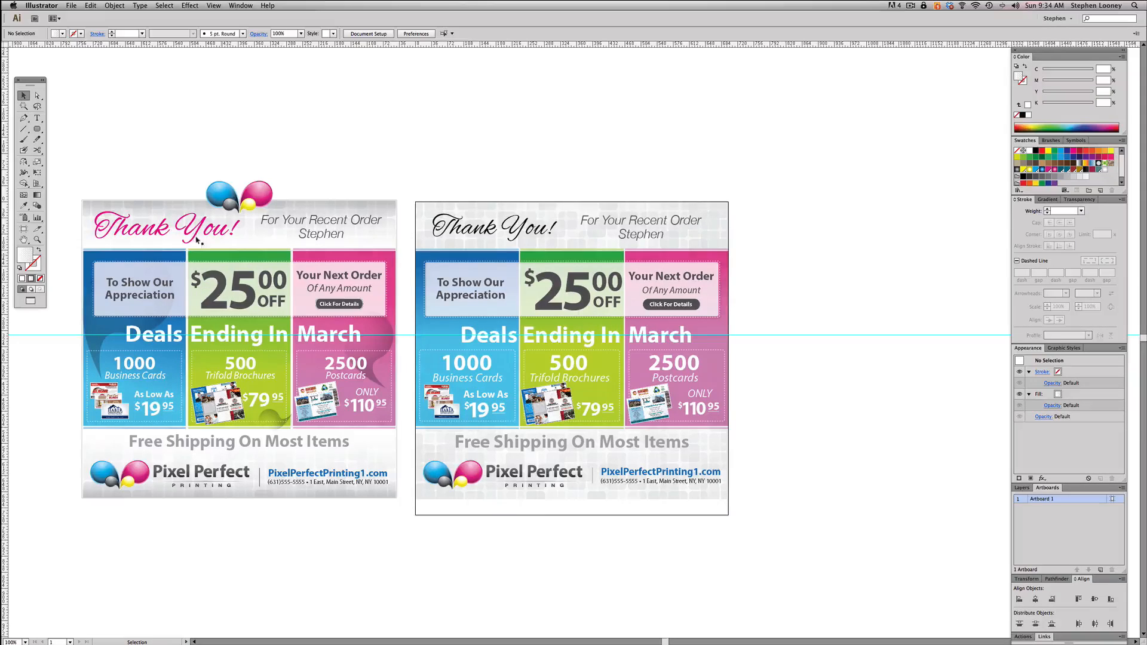
pyautogui.moveTo(37, 128); pyautogui.dragTo(66, 128)
pyautogui.moveTo(415, 201); pyautogui.dragTo(728, 499)
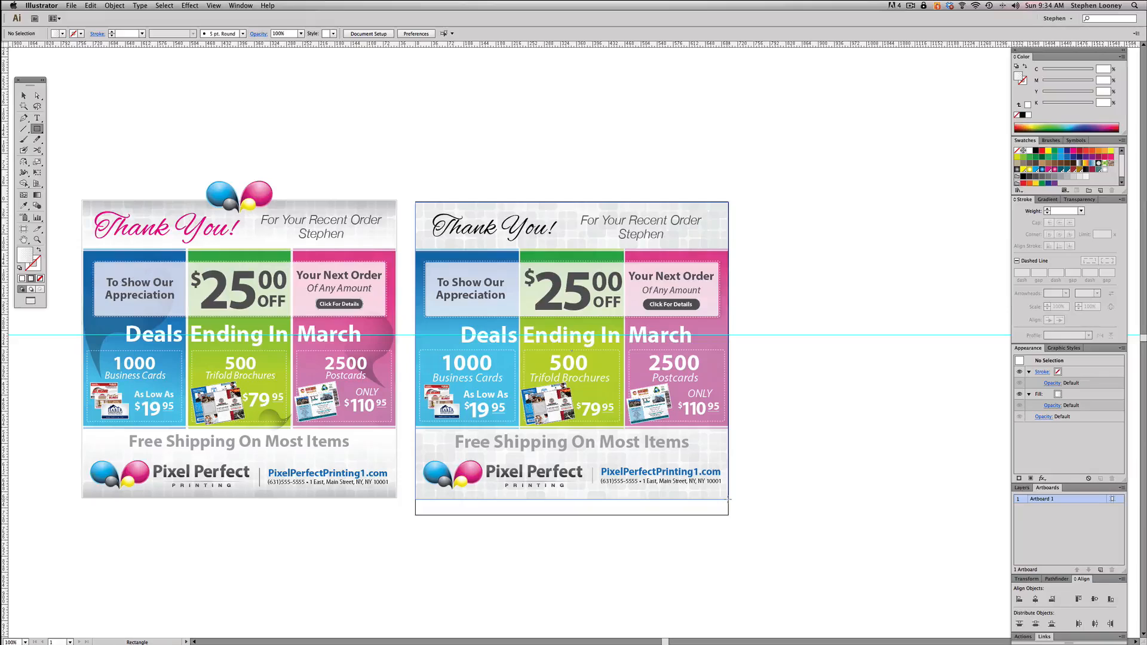
pyautogui.moveTo(729, 499); pyautogui.dragTo(728, 499)
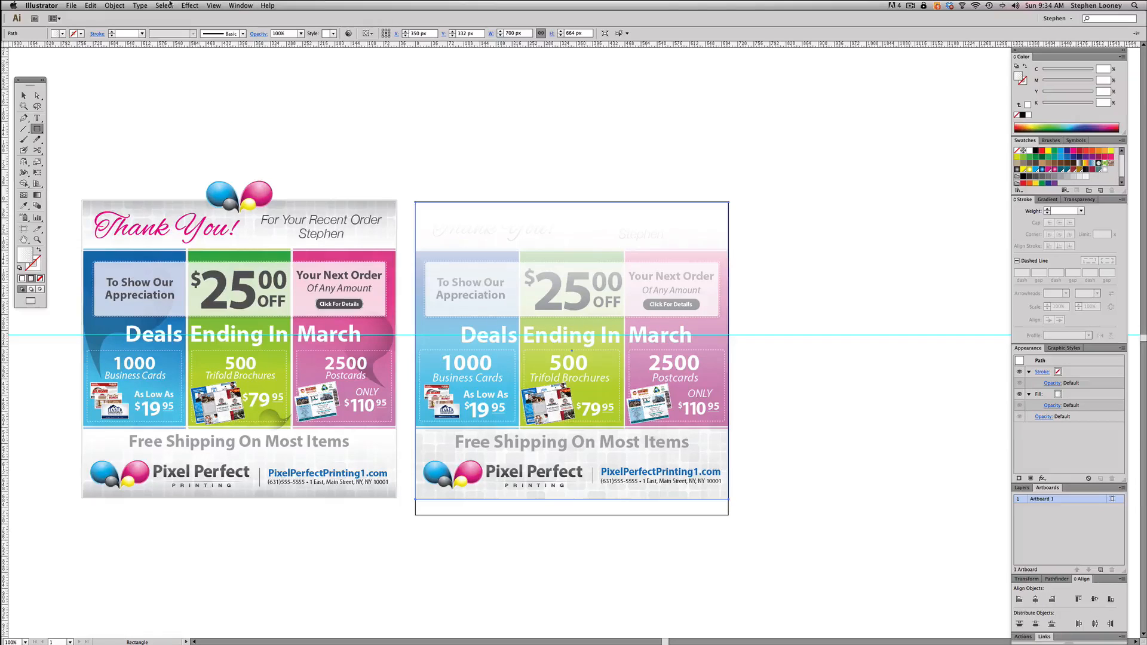
pyautogui.click(114, 5)
pyautogui.moveTo(128, 265)
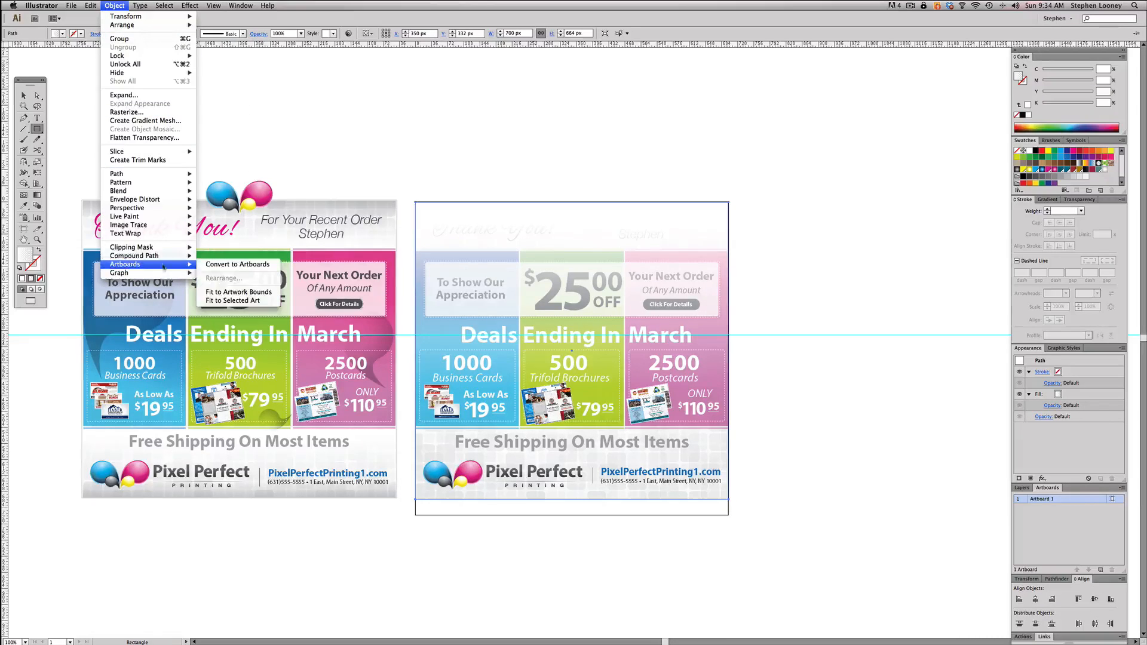
pyautogui.click(213, 301)
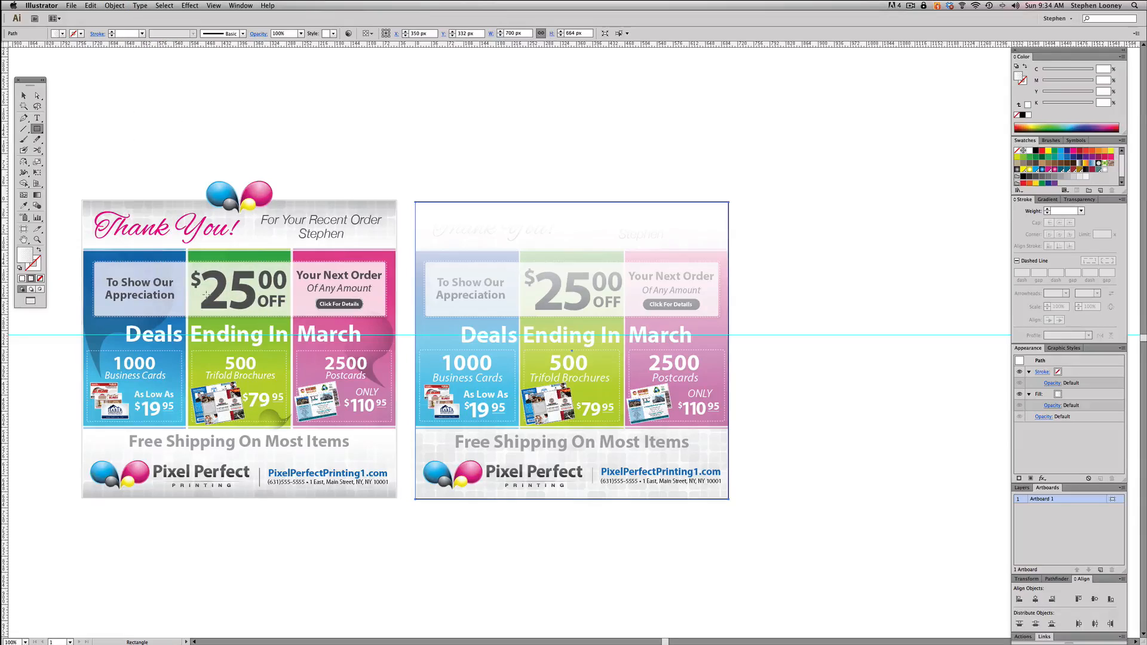
# - Delete the rectangle that covers the artwork on the artboard
pyautogui.press('v')
pyautogui.click(476, 138)
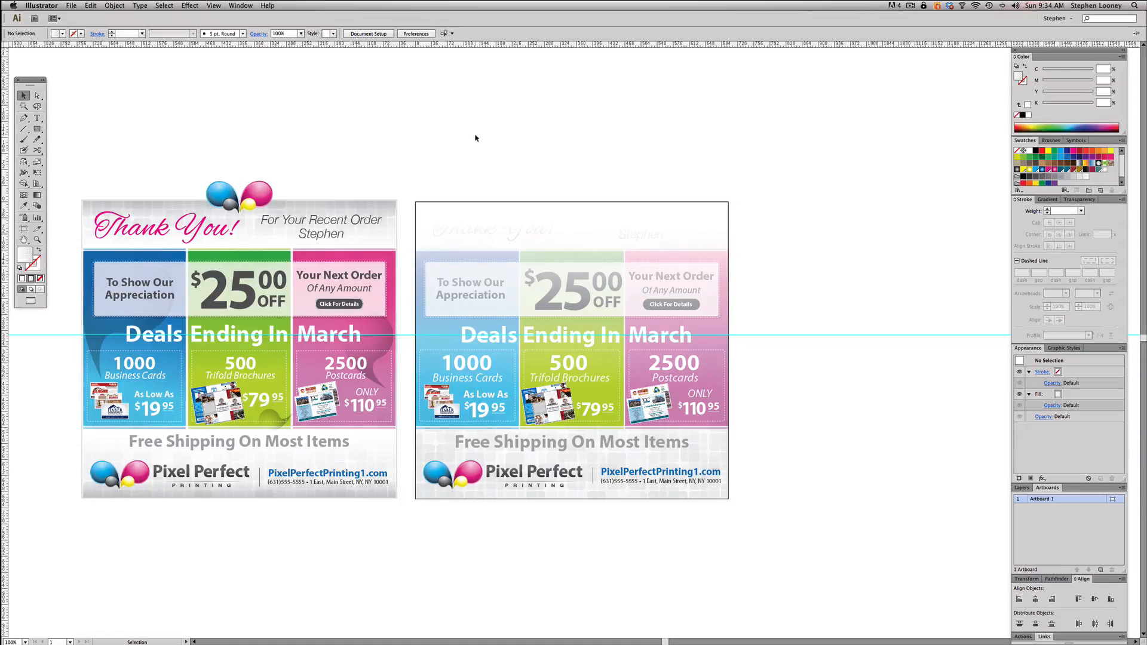
pyautogui.moveTo(460, 192); pyautogui.dragTo(725, 486)
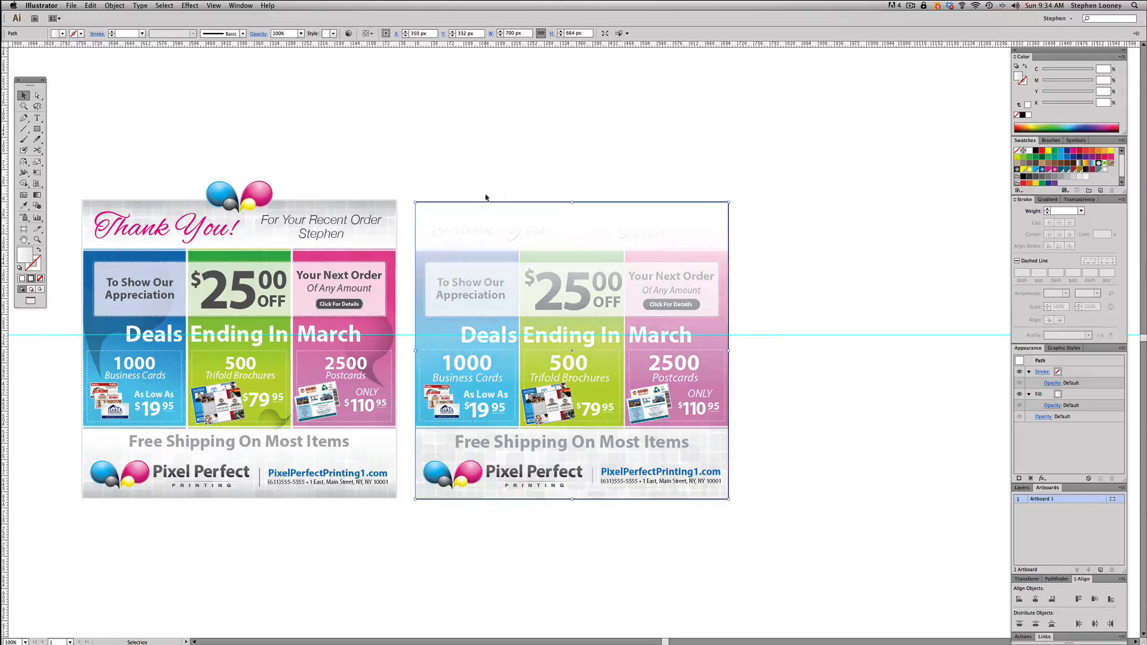
pyautogui.press('Delete')
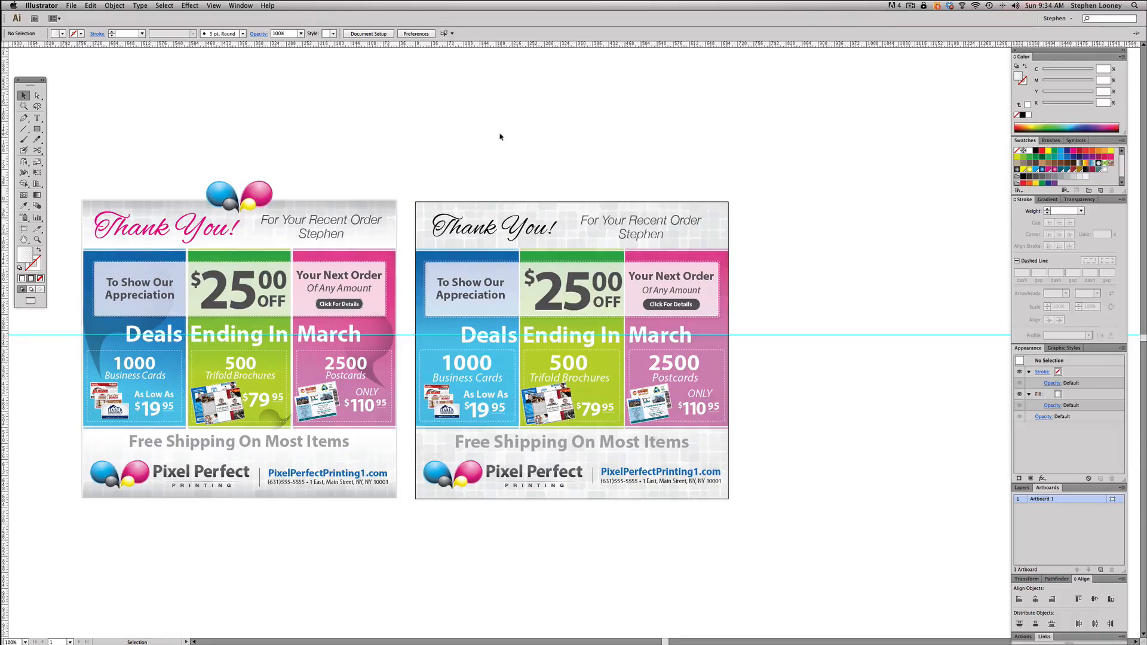
# - Fill the artboard's "Thank You!" heading with 100% magenta and enlarge it to nearly the size of the reference heading
pyautogui.hscroll(-2, 497, 523)
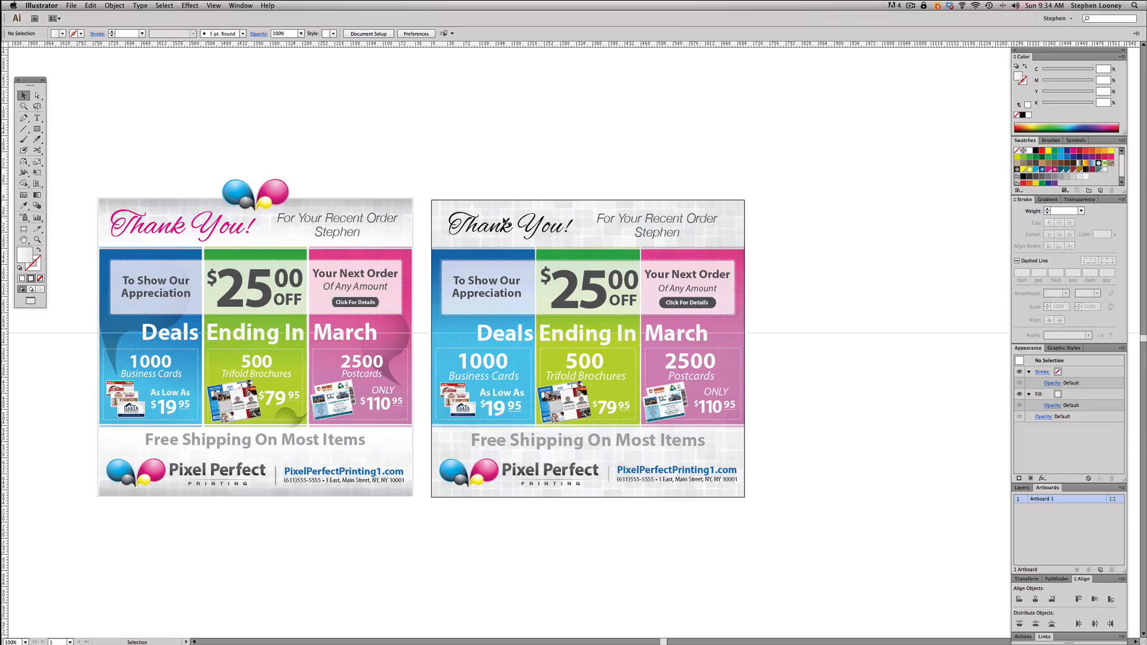
pyautogui.click(474, 227)
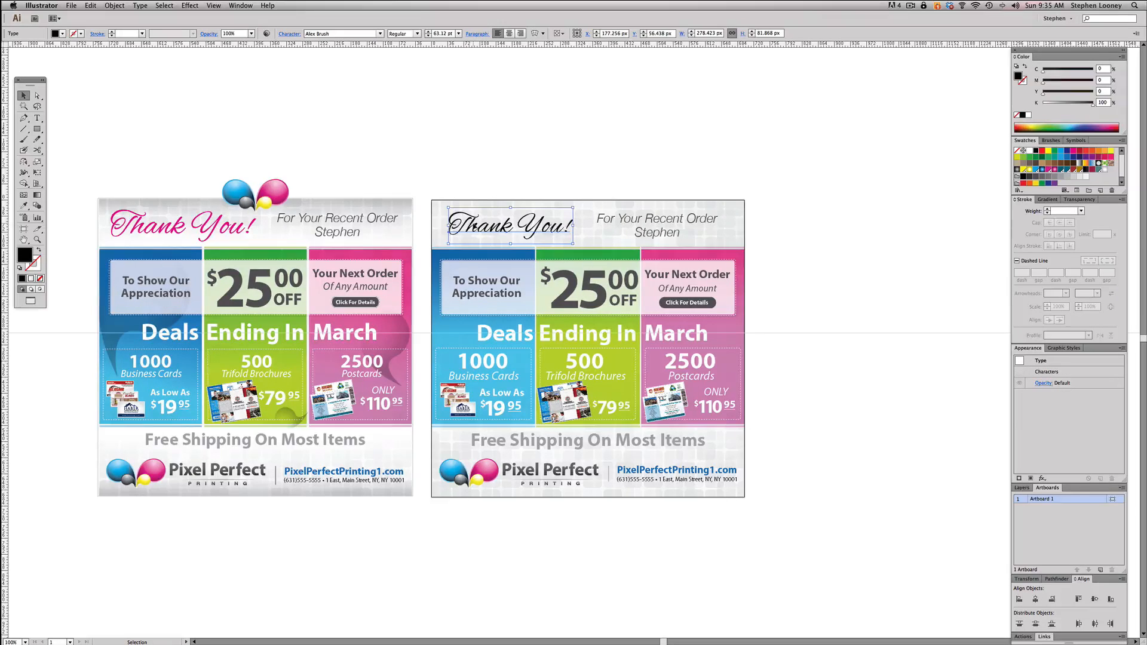
pyautogui.click(1072, 151)
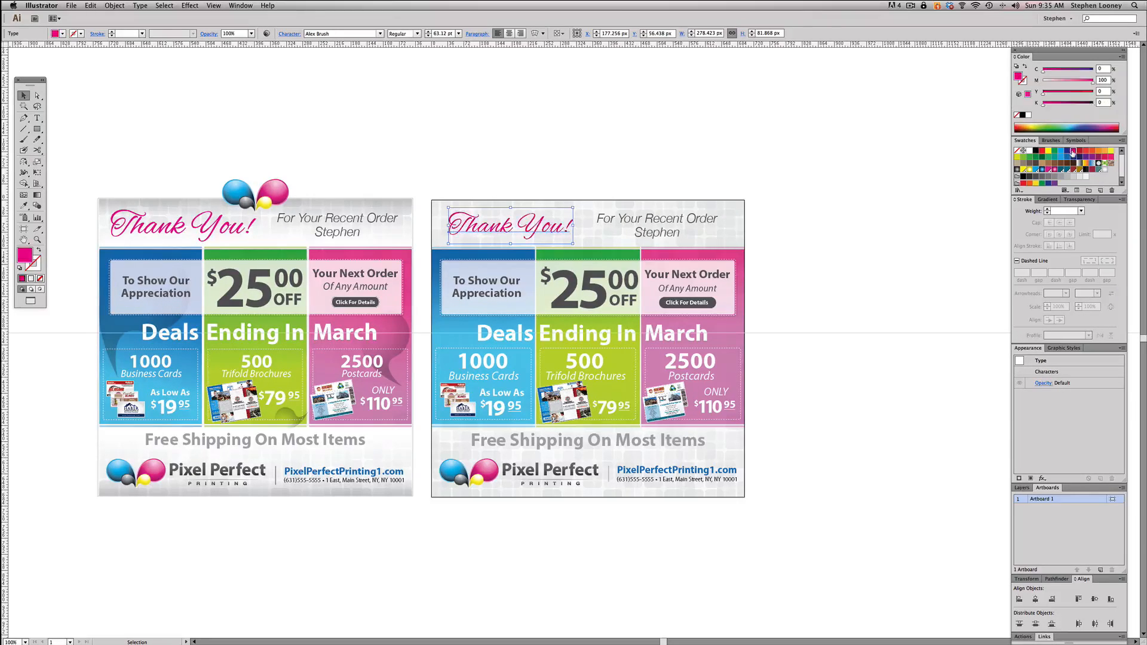
pyautogui.click(151, 229)
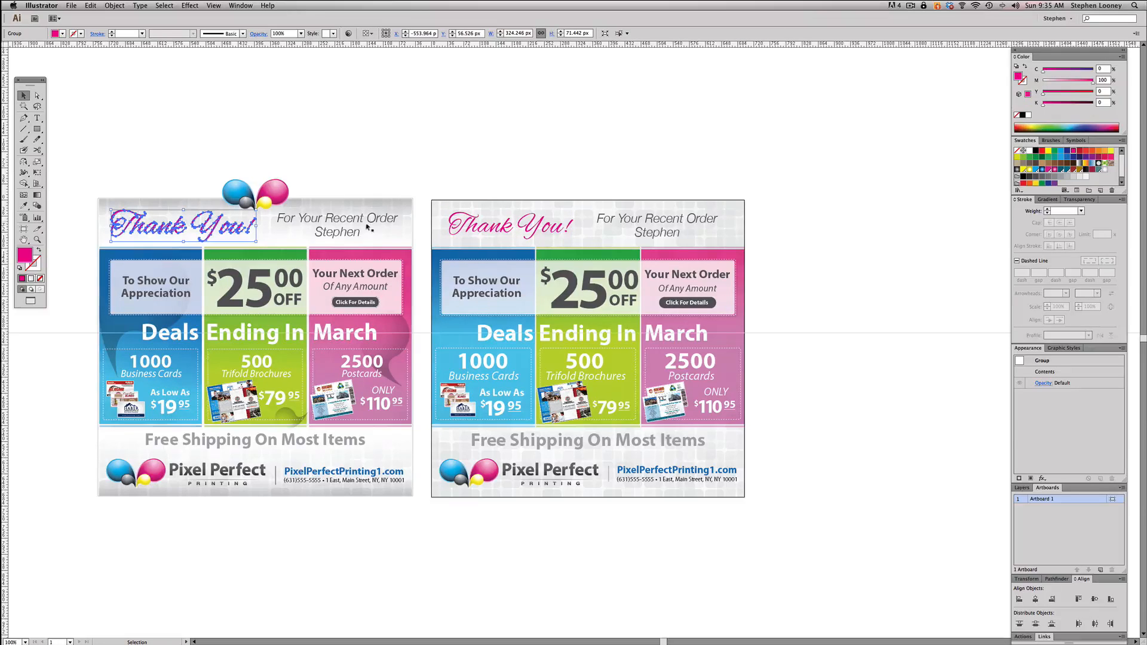
pyautogui.click(493, 232)
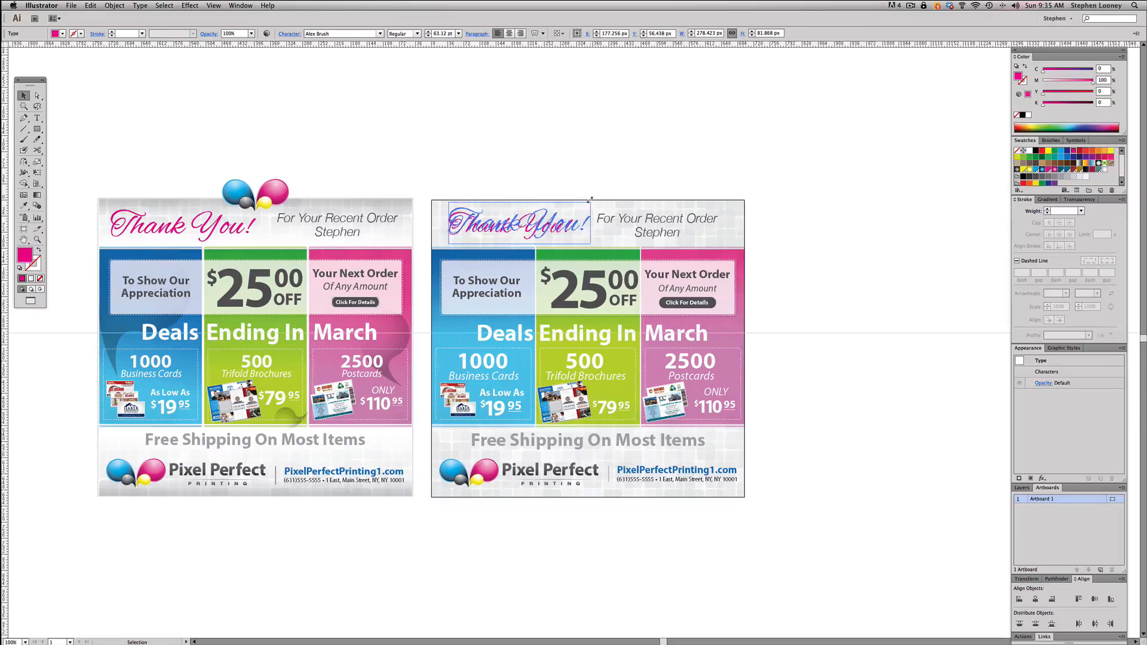
pyautogui.click(544, 151)
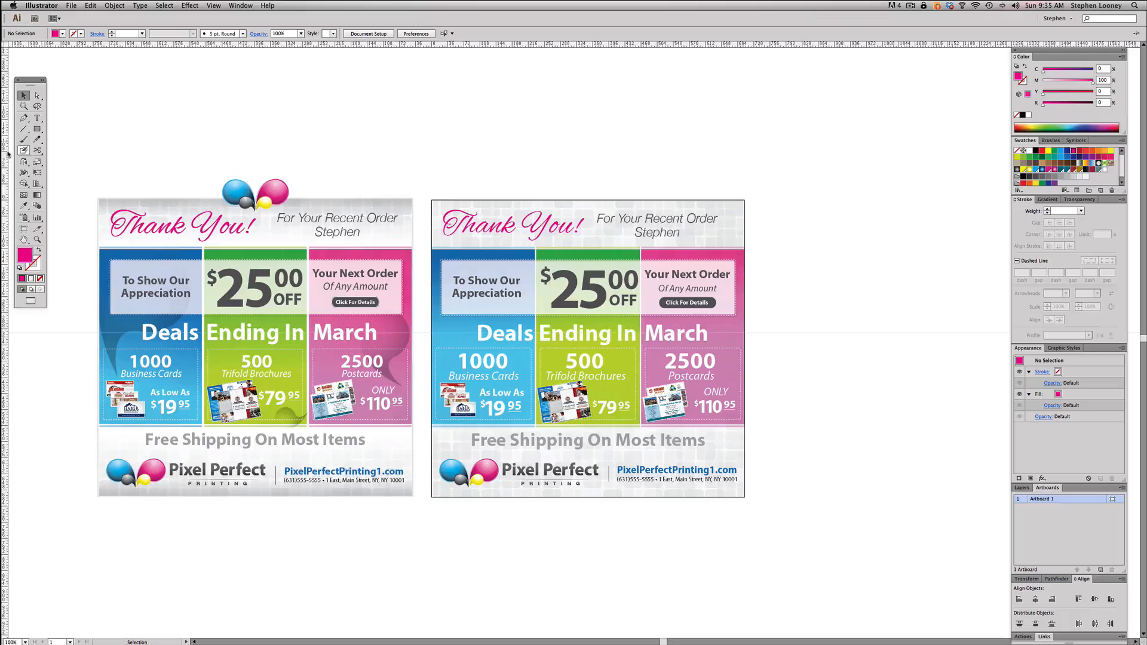
# - Draw a 700 by 104 px rectangle over the artboard's header band, from the top edge to the colored panels
pyautogui.click(37, 129)
pyautogui.moveTo(435, 135); pyautogui.dragTo(572, 278)
pyautogui.moveTo(568, 258)
pyautogui.mouseDown()
pyautogui.moveTo(567, 246)
pyautogui.moveTo(745, 247)
pyautogui.mouseUp()
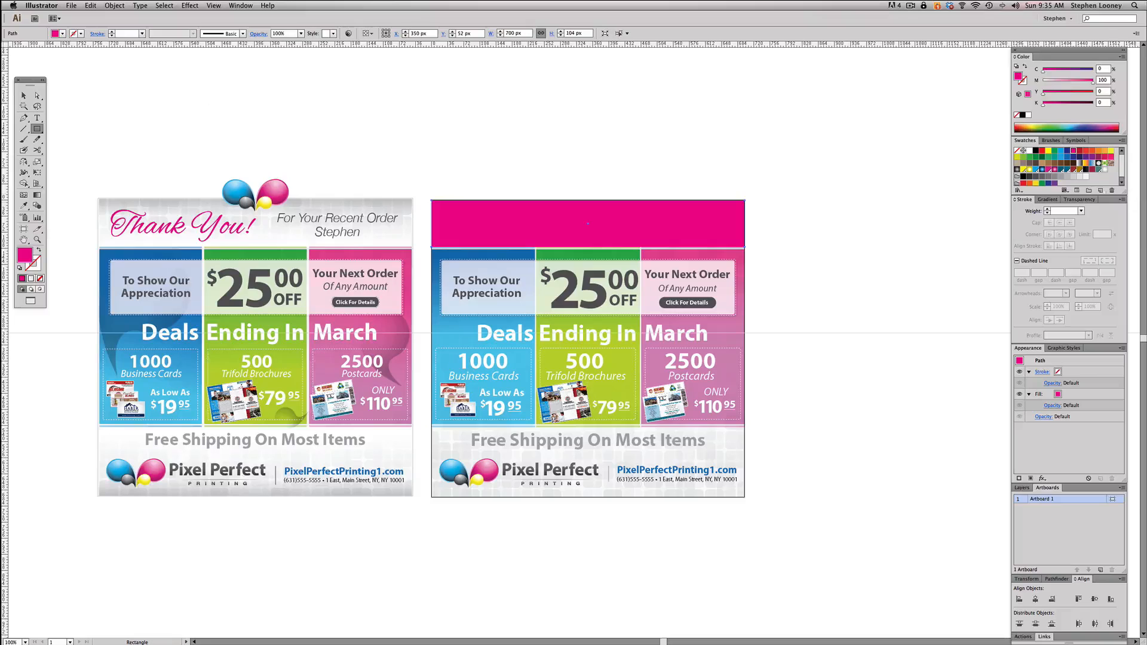
# - Fill the header rectangle with a linear gradient of white fading to white at 0% opacity
pyautogui.moveTo(1047, 199); pyautogui.dragTo(1049, 238)
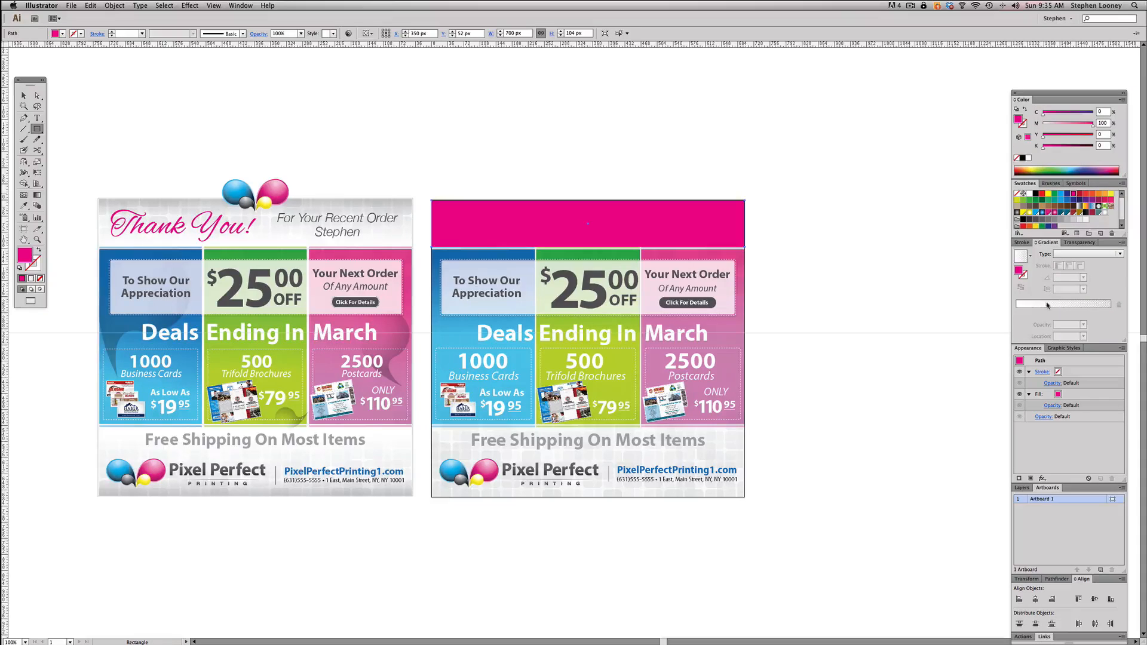
pyautogui.click(1047, 305)
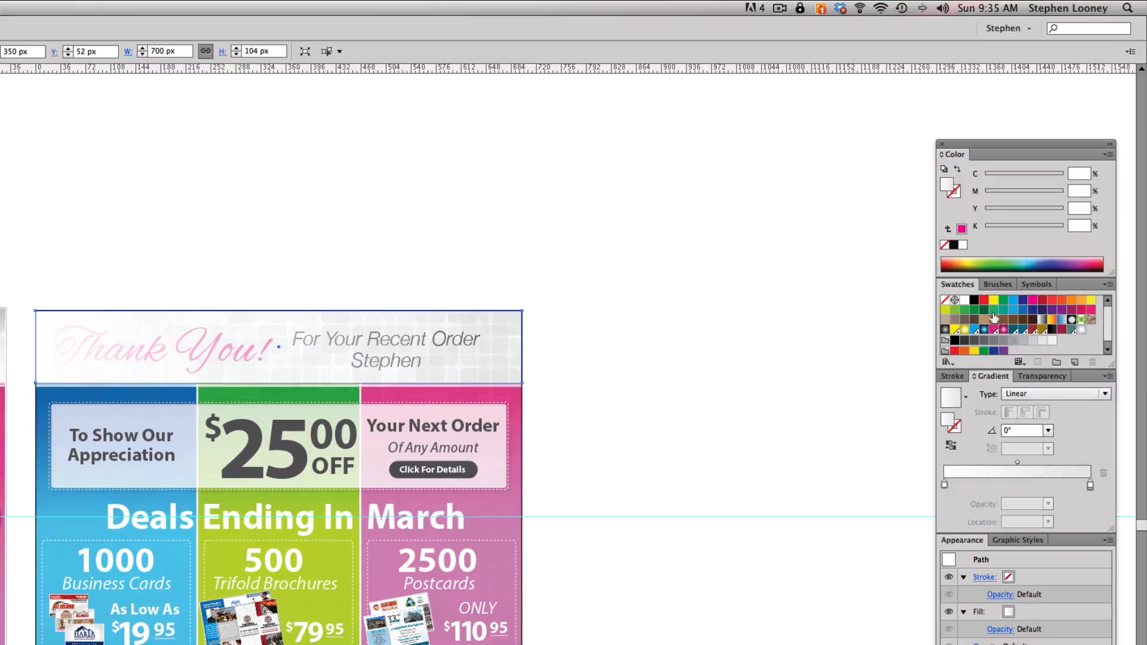
pyautogui.moveTo(964, 300); pyautogui.dragTo(1091, 485)
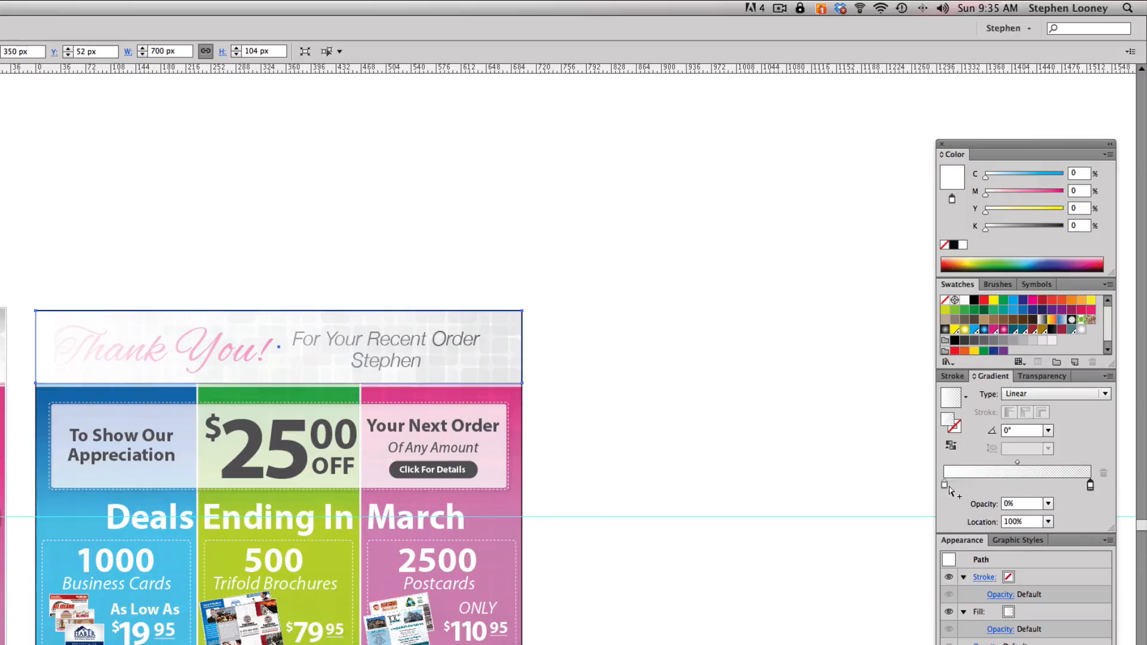
pyautogui.click(1048, 503)
pyautogui.click(1061, 519)
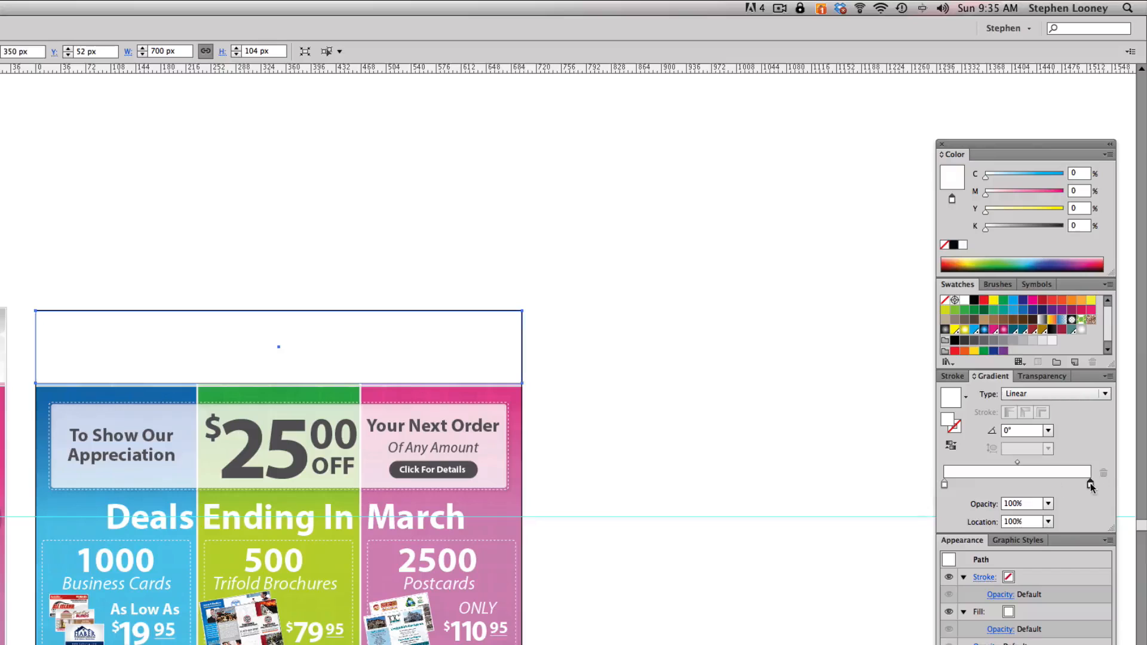
pyautogui.click(1048, 503)
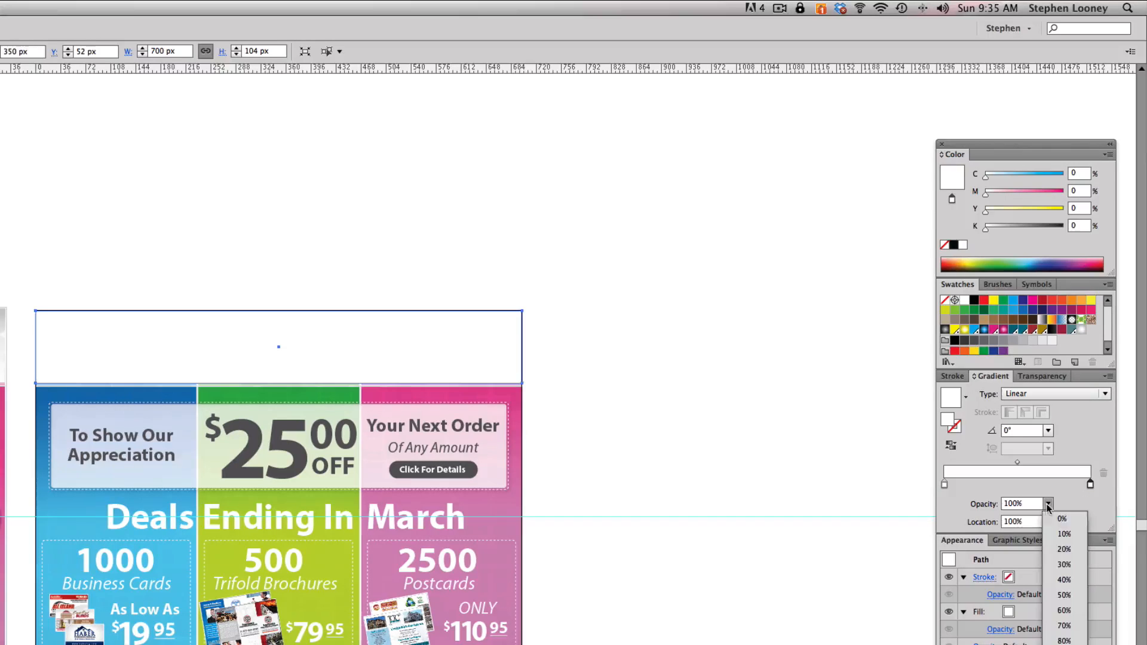
pyautogui.click(1055, 519)
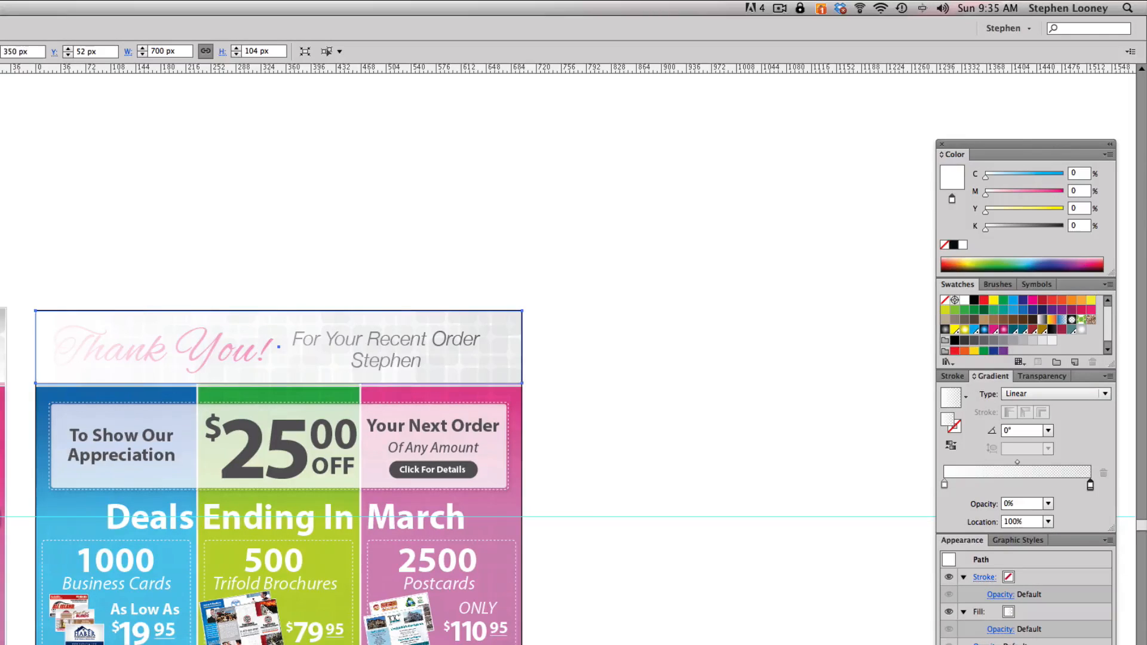
# - Redirect the header rectangle's gradient to run vertically, from opaque white at the bottom to transparent at the top
pyautogui.press('g')
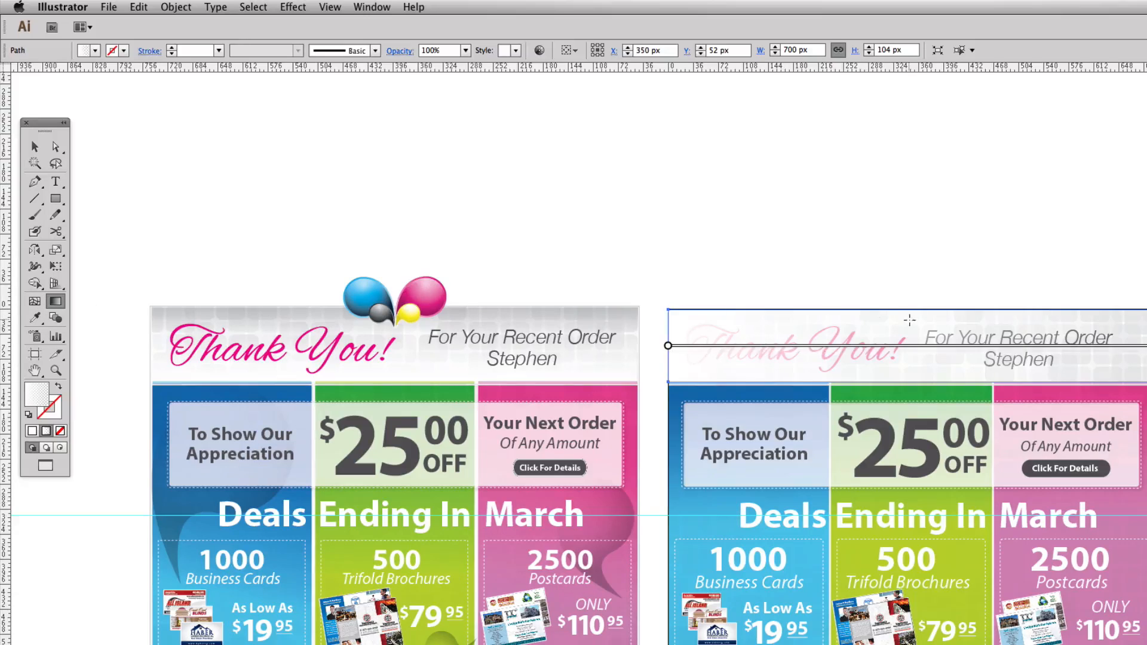
pyautogui.moveTo(911, 319)
pyautogui.mouseDown()
pyautogui.moveTo(912, 377)
pyautogui.moveTo(871, 300)
pyautogui.mouseUp()
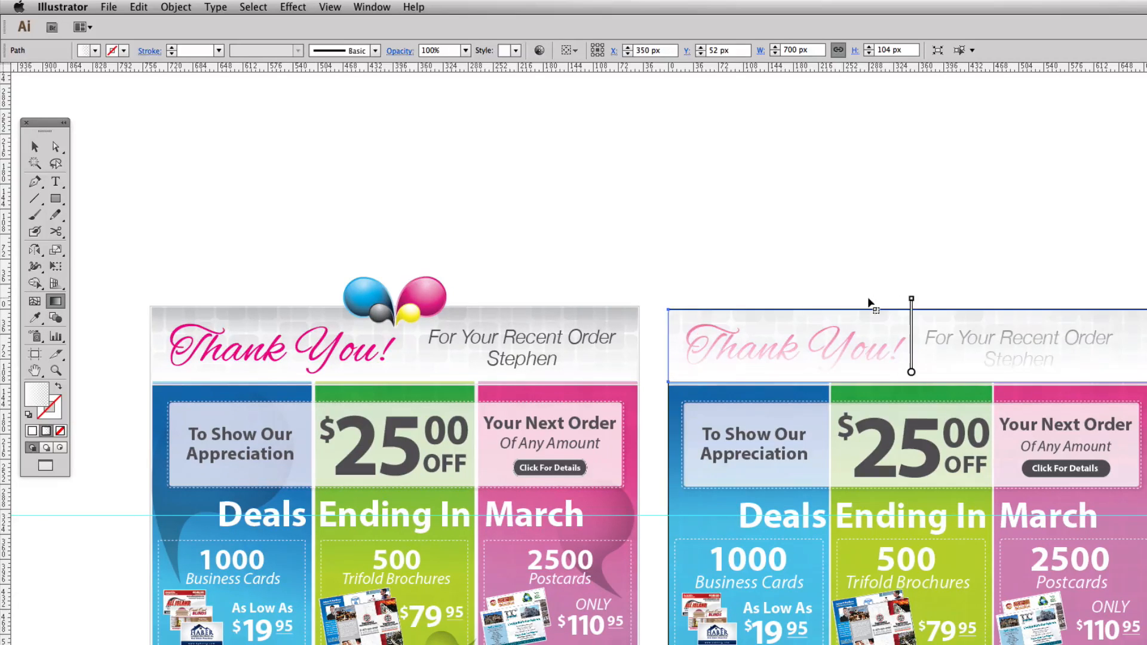
pyautogui.click(34, 148)
pyautogui.click(798, 161)
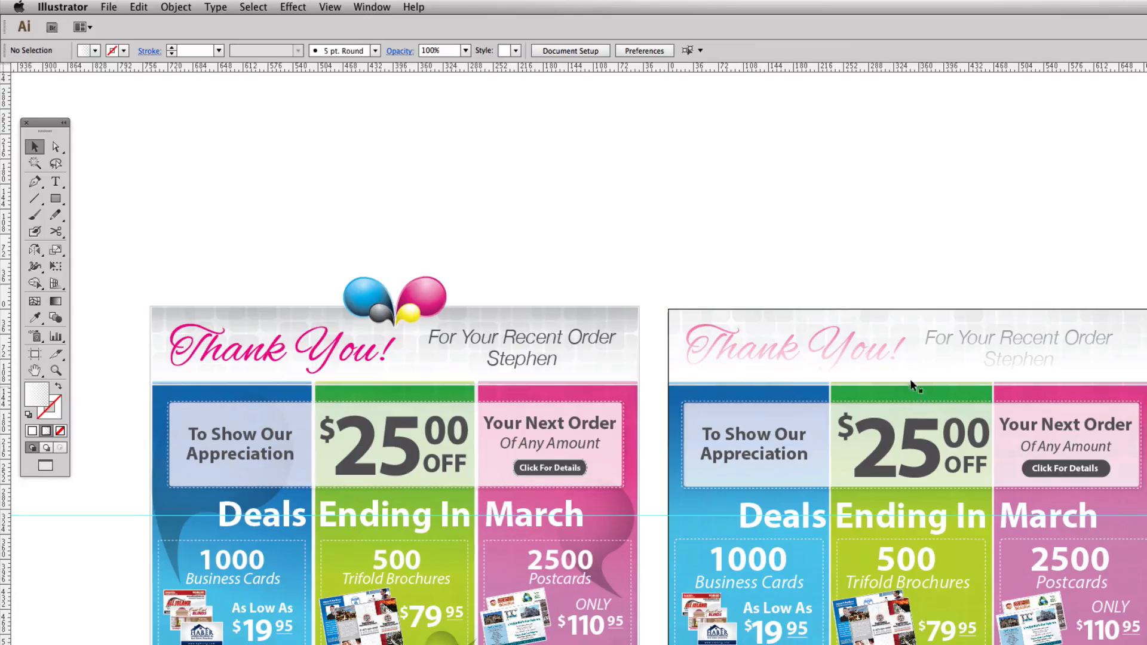
# - Lower the top edge of the header's gradient rectangle so it is 79 px high
pyautogui.click(854, 372)
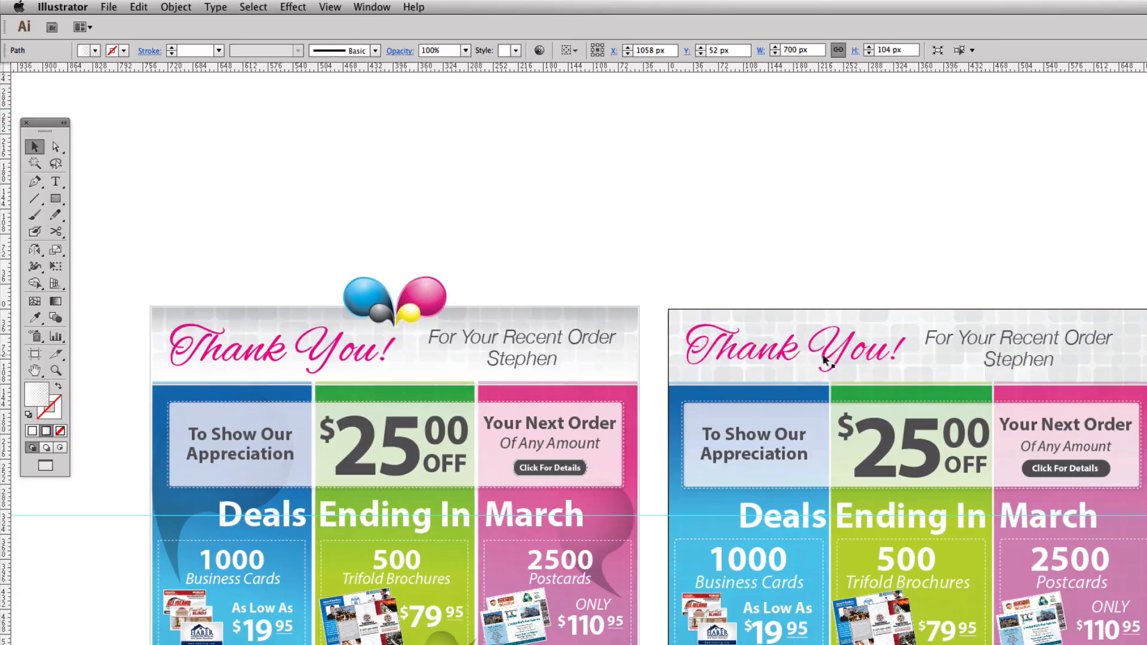
pyautogui.press('super+z')
pyautogui.moveTo(911, 310); pyautogui.dragTo(911, 328)
pyautogui.click(906, 255)
# - Duplicate the header's gradient rectangle over the footer logo area and reflect the copy vertically
pyautogui.click(892, 369)
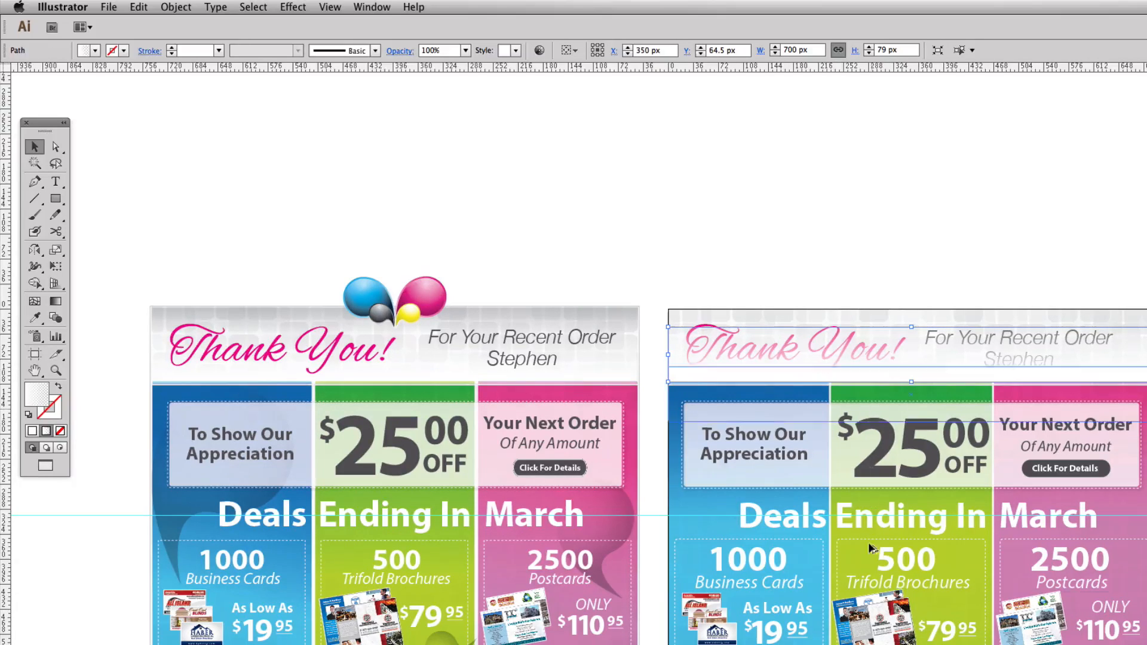
pyautogui.moveTo(788, 354); pyautogui.dragTo(648, 598)
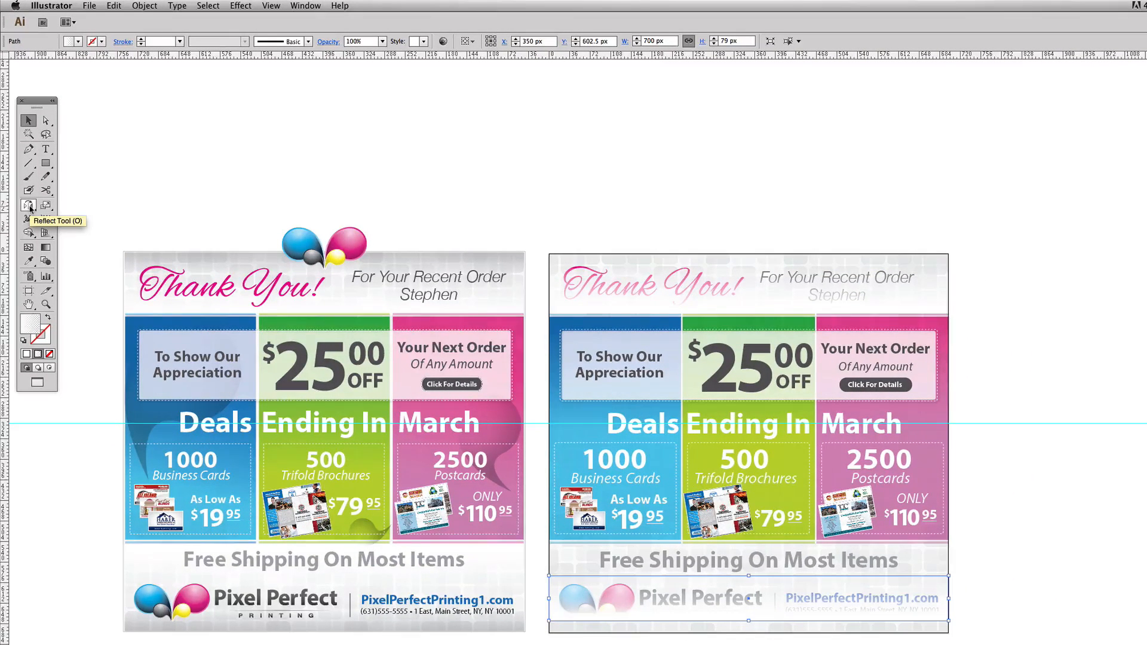
pyautogui.click(29, 205)
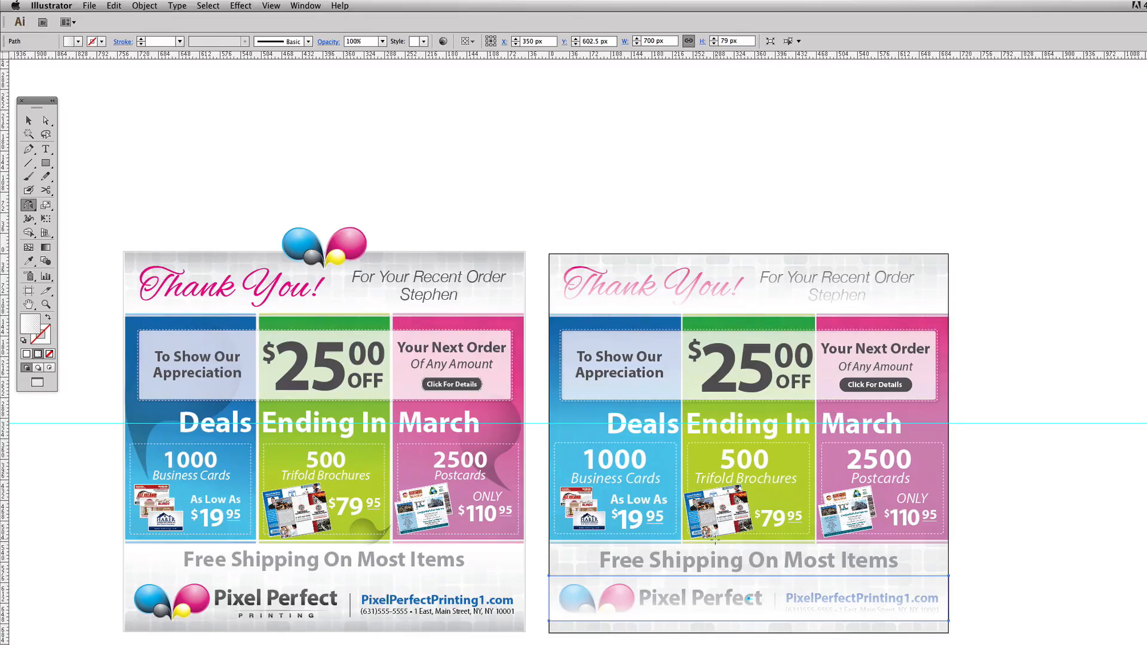
pyautogui.moveTo(716, 540); pyautogui.dragTo(693, 600)
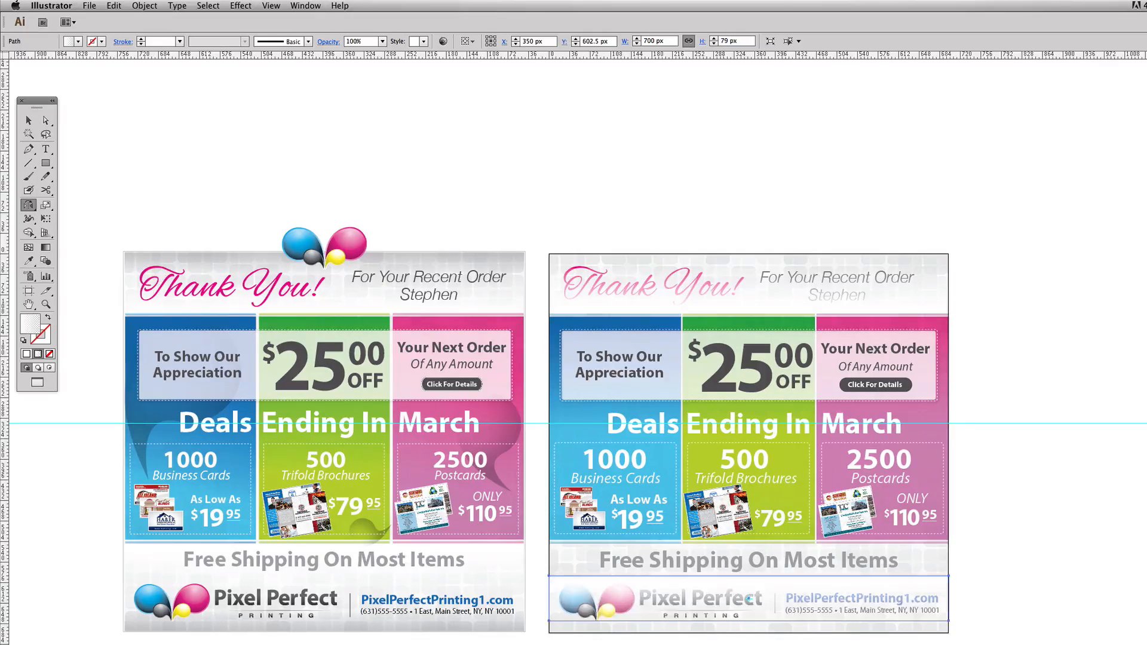
pyautogui.press('v')
# - Align the footer gradient rectangle's top with the lower edge of the deals panels and extend it downward to about 115 px high
pyautogui.moveTo(569, 587); pyautogui.dragTo(616, 557)
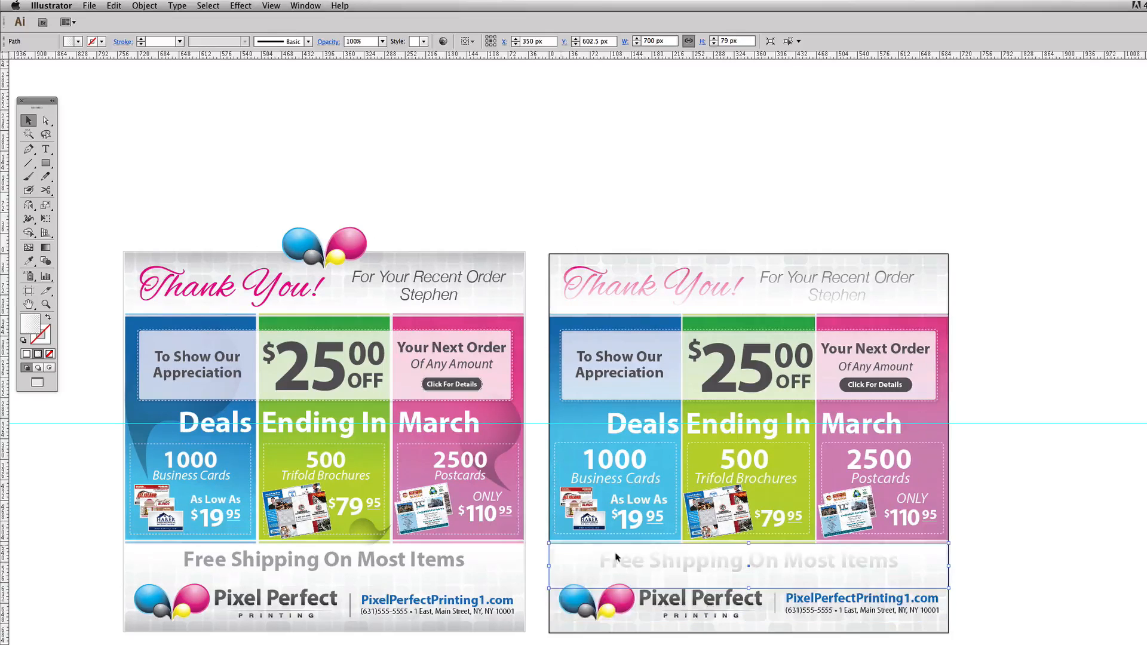
pyautogui.hotkey('ctrl', 'z')
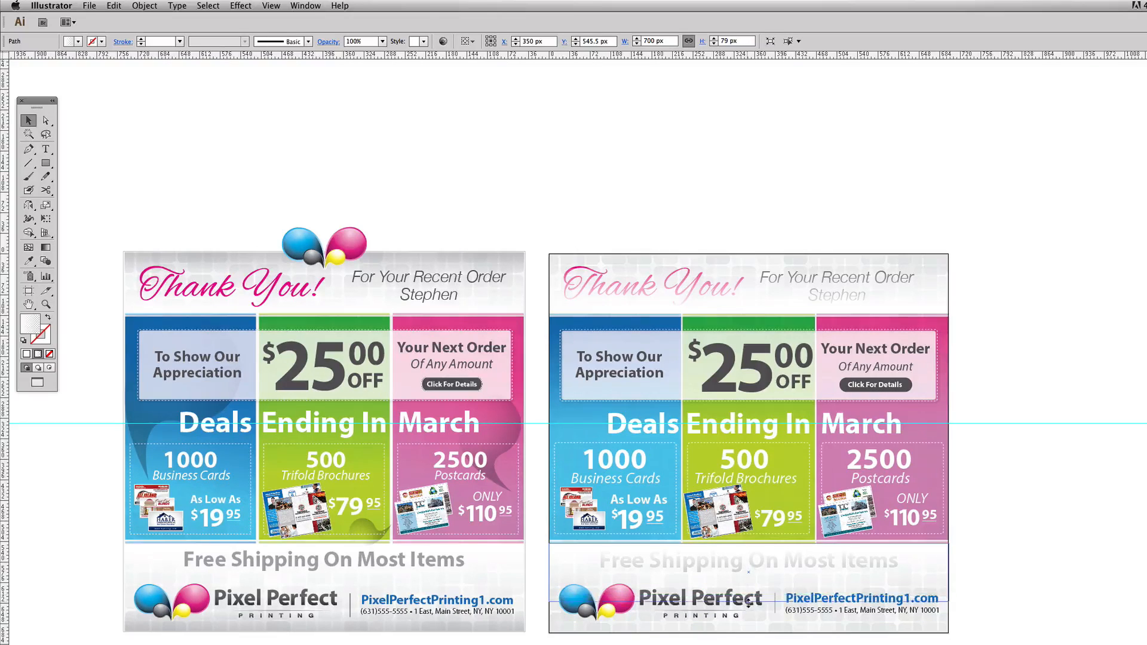
pyautogui.moveTo(748, 602); pyautogui.dragTo(748, 607)
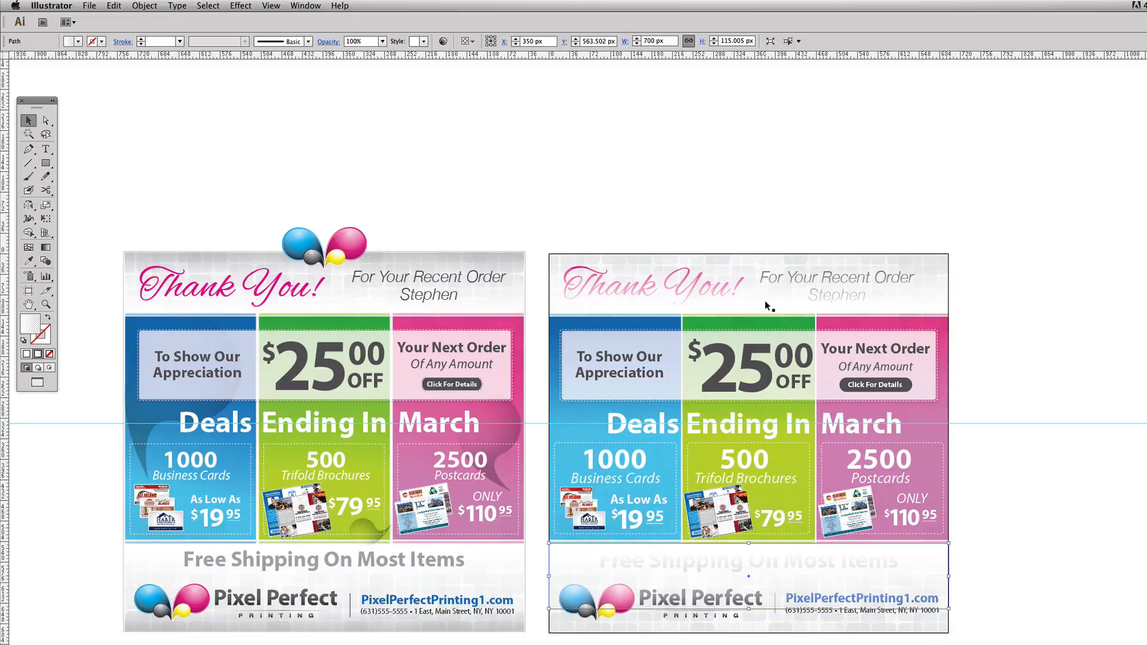
pyautogui.click(1013, 565)
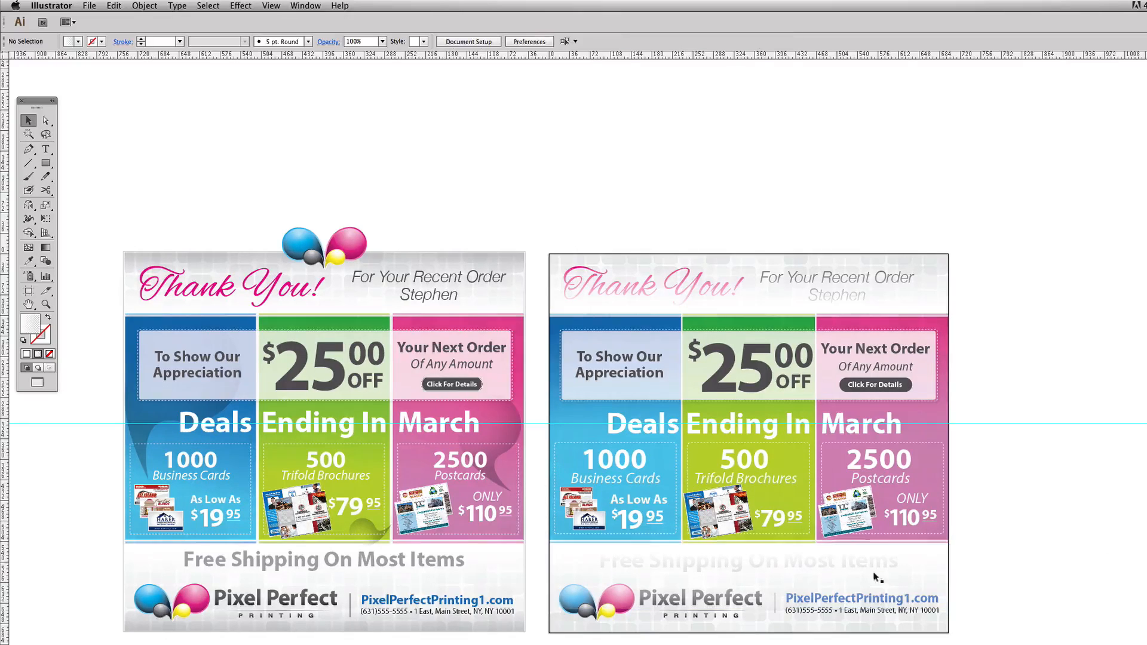
# - Duplicate the header and footer white gradient rectangles together onto the blank canvas beside the artboard
pyautogui.click(803, 577)
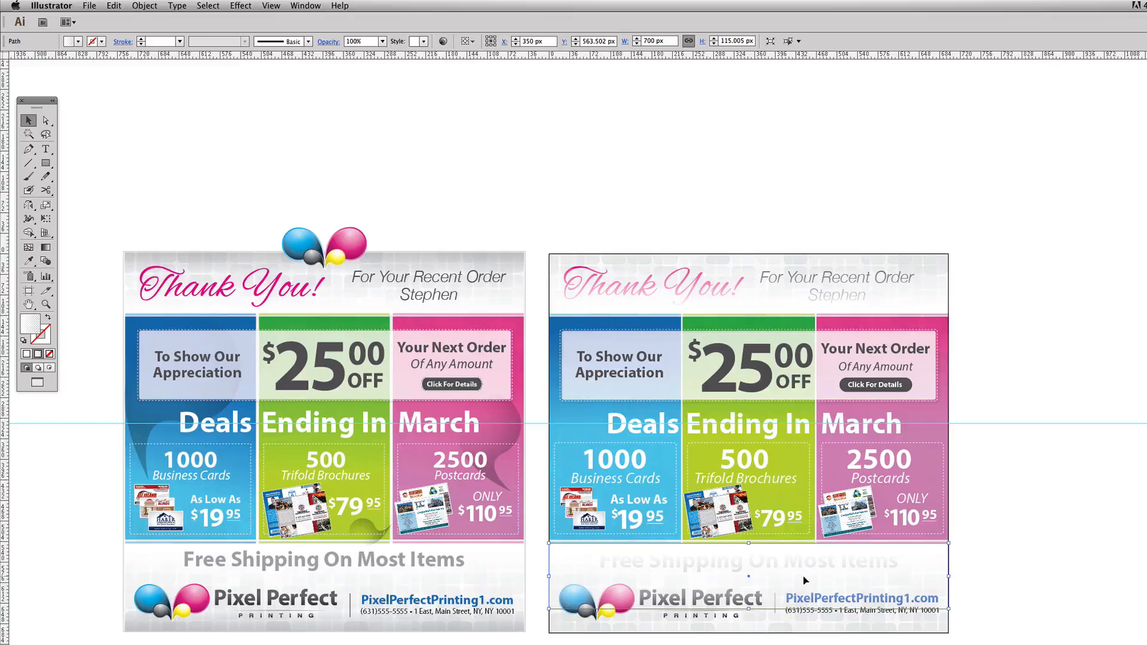
pyautogui.keyDown('shift'); pyautogui.click(738, 298); pyautogui.keyUp('shift')
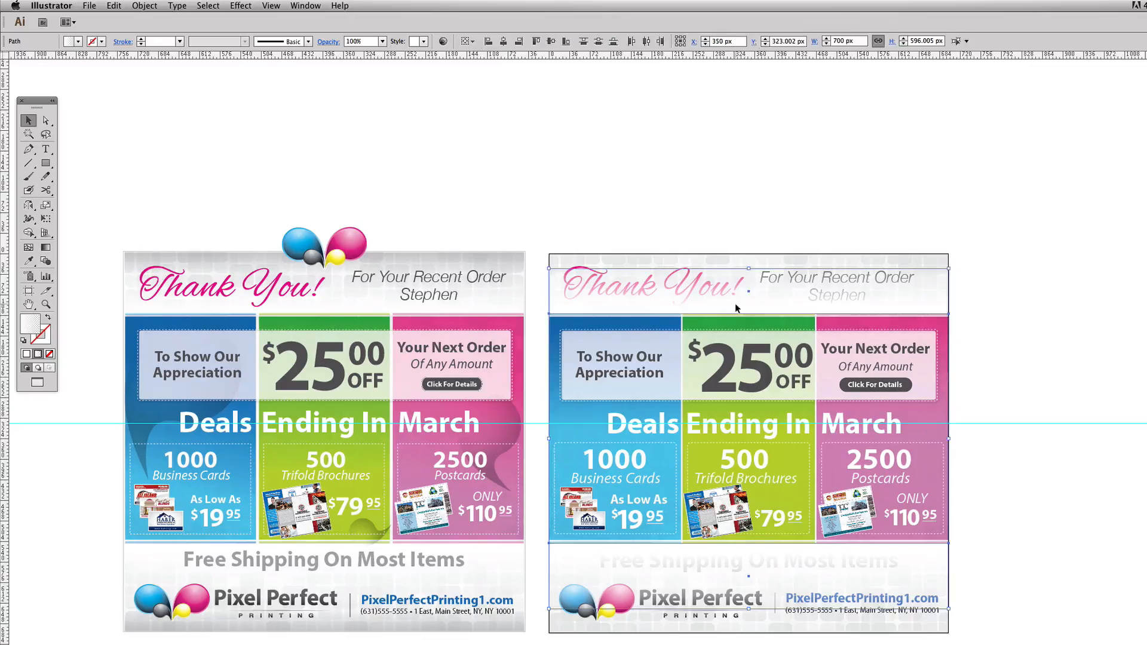
pyautogui.moveTo(571, 309); pyautogui.dragTo(1054, 313)
pyautogui.click(1006, 225)
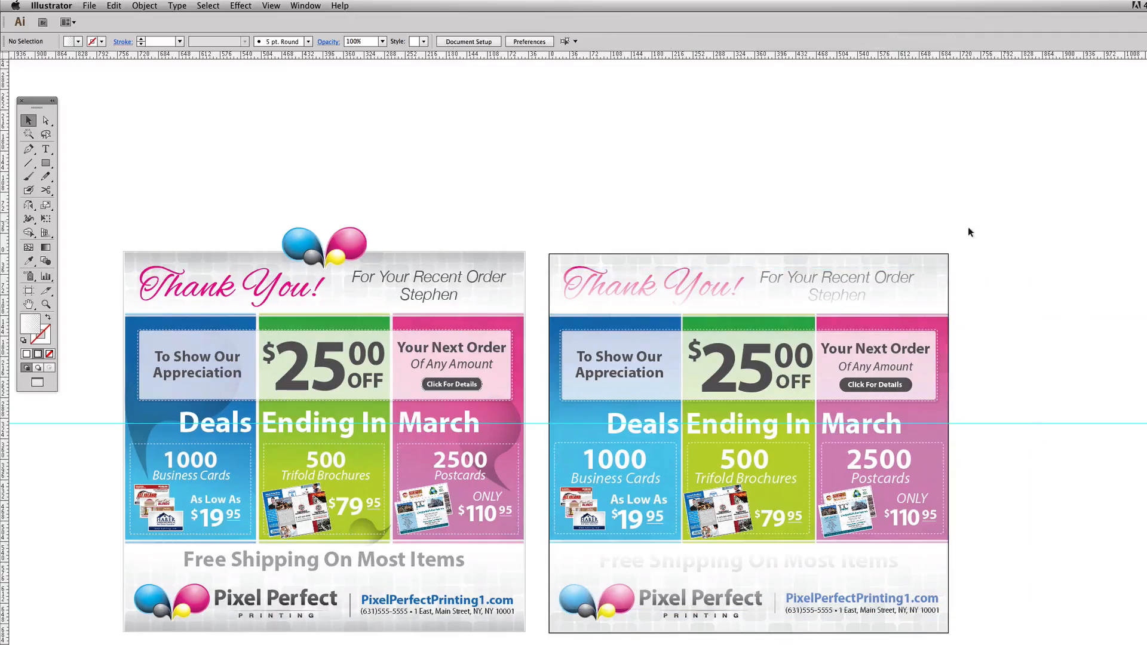
pyautogui.click(741, 305)
pyautogui.keyDown('shift'); pyautogui.click(780, 573); pyautogui.keyUp('shift')
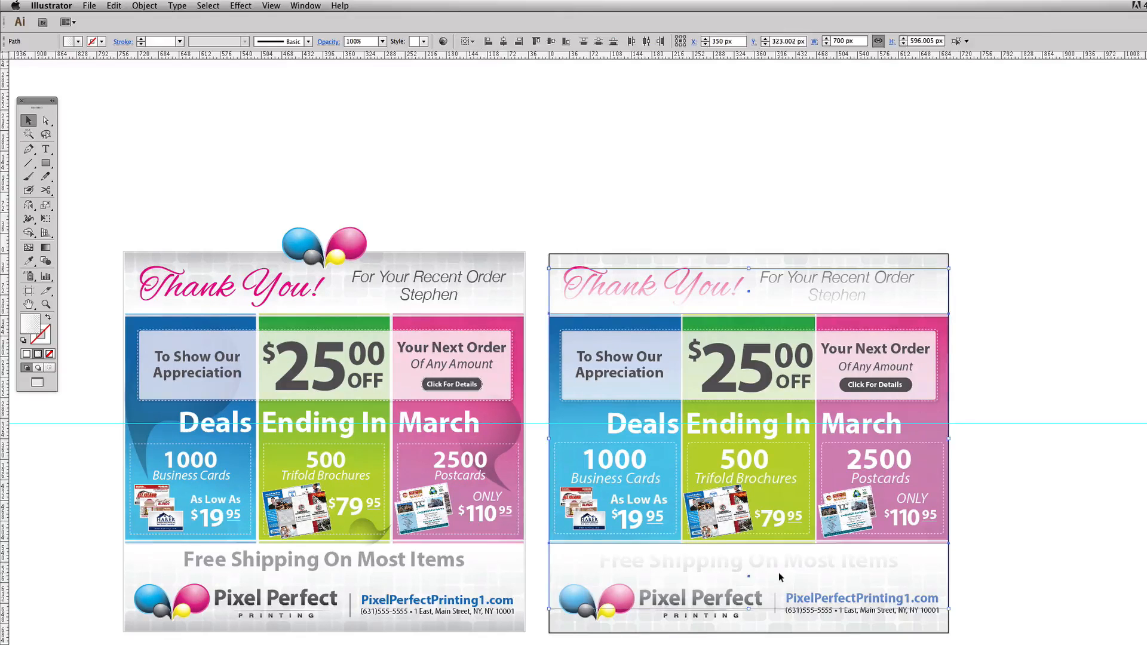
pyautogui.click(617, 160)
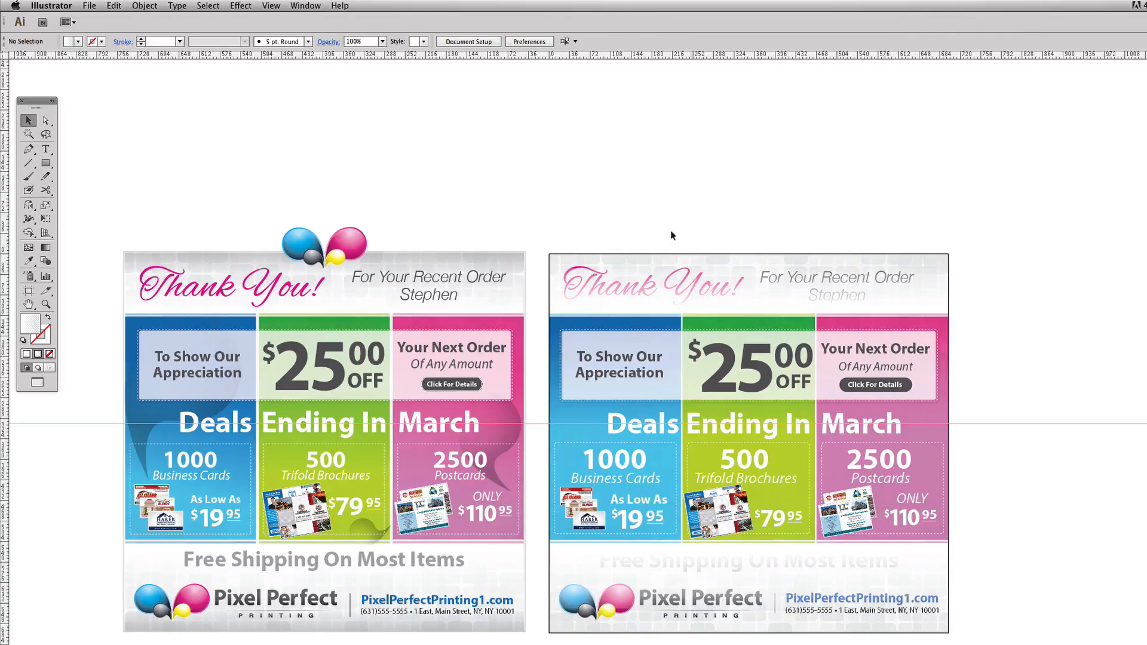
# - Place the spare header gradient copy, recoloured grey, flush with the artboard's top edge and flip it vertically so the grey fades downward
pyautogui.click(1124, 291)
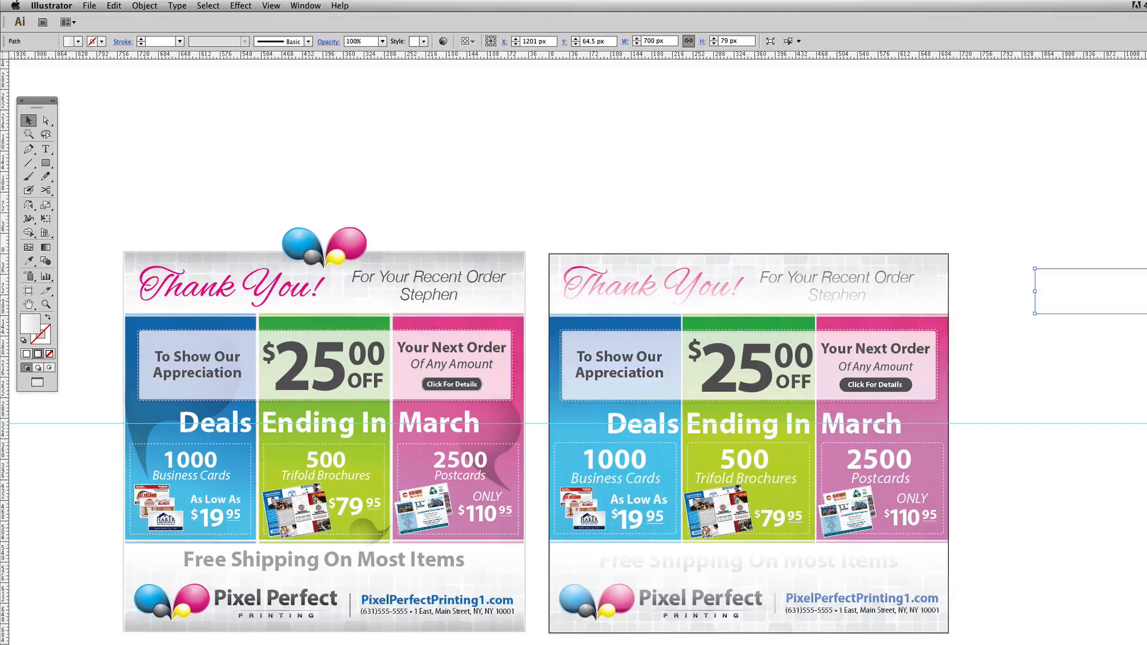
pyautogui.moveTo(1141, 303); pyautogui.dragTo(719, 288)
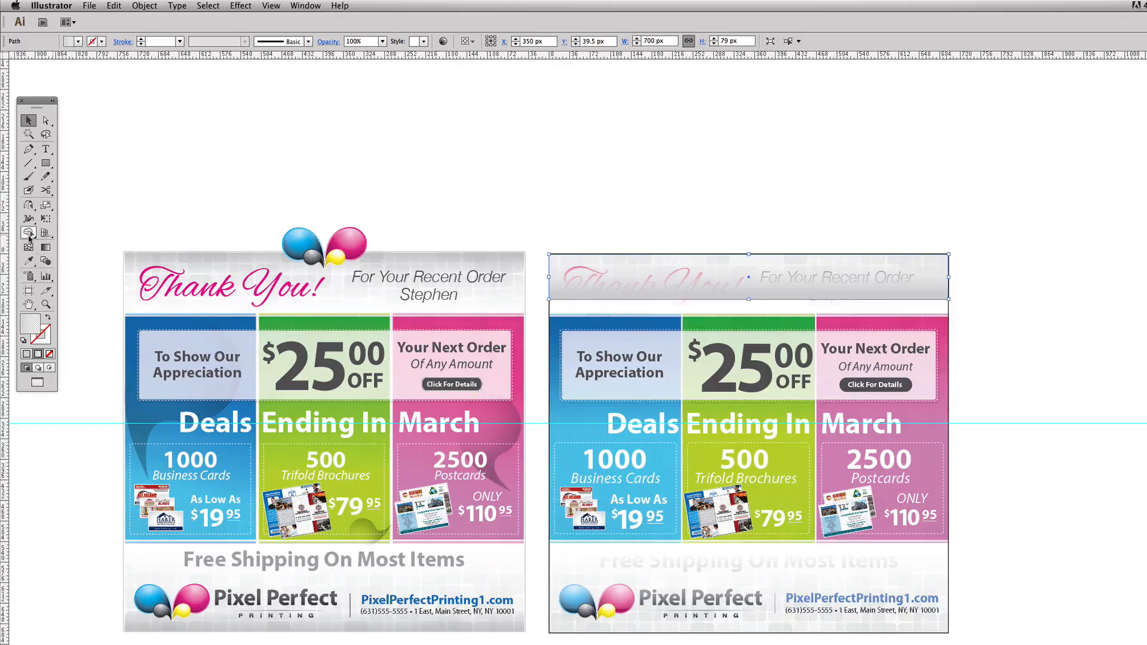
pyautogui.click(28, 205)
pyautogui.moveTo(601, 363); pyautogui.dragTo(603, 374)
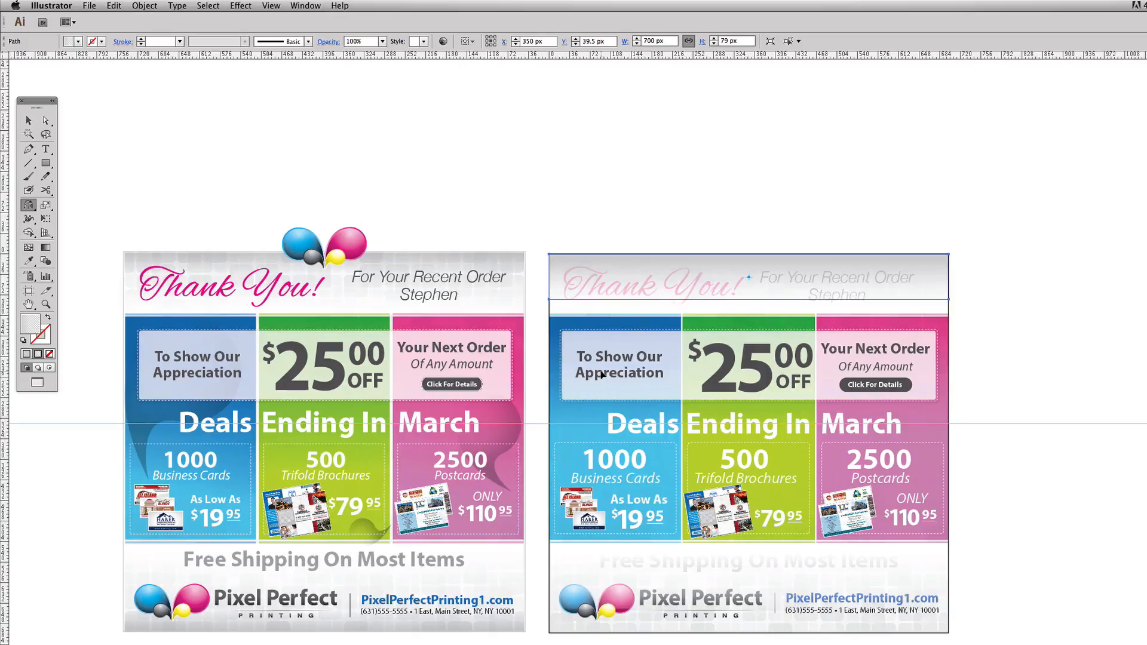
pyautogui.click(28, 120)
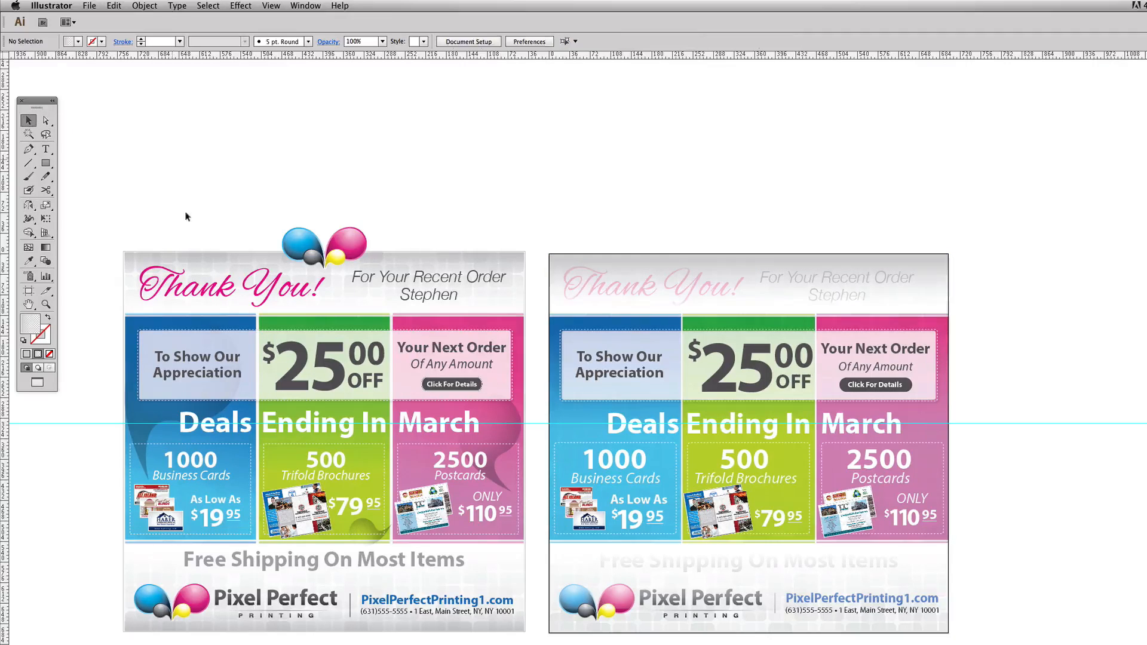
# - Set the blending mode of the header's grey gradient rectangle to Multiply
pyautogui.click(187, 218)
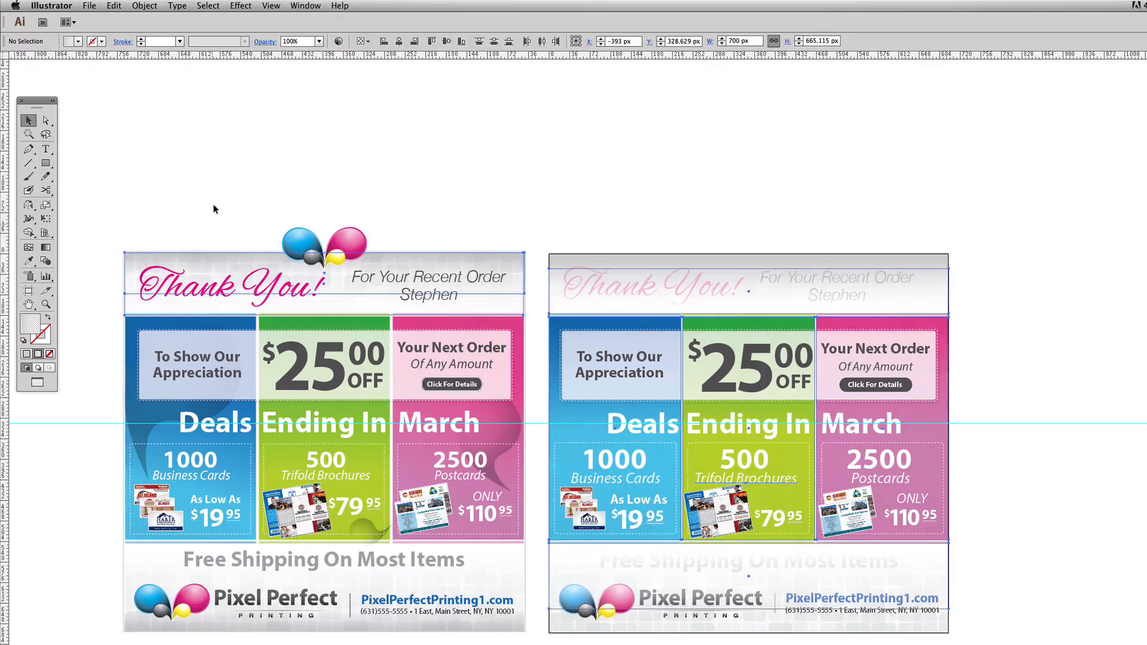
pyautogui.click(199, 267)
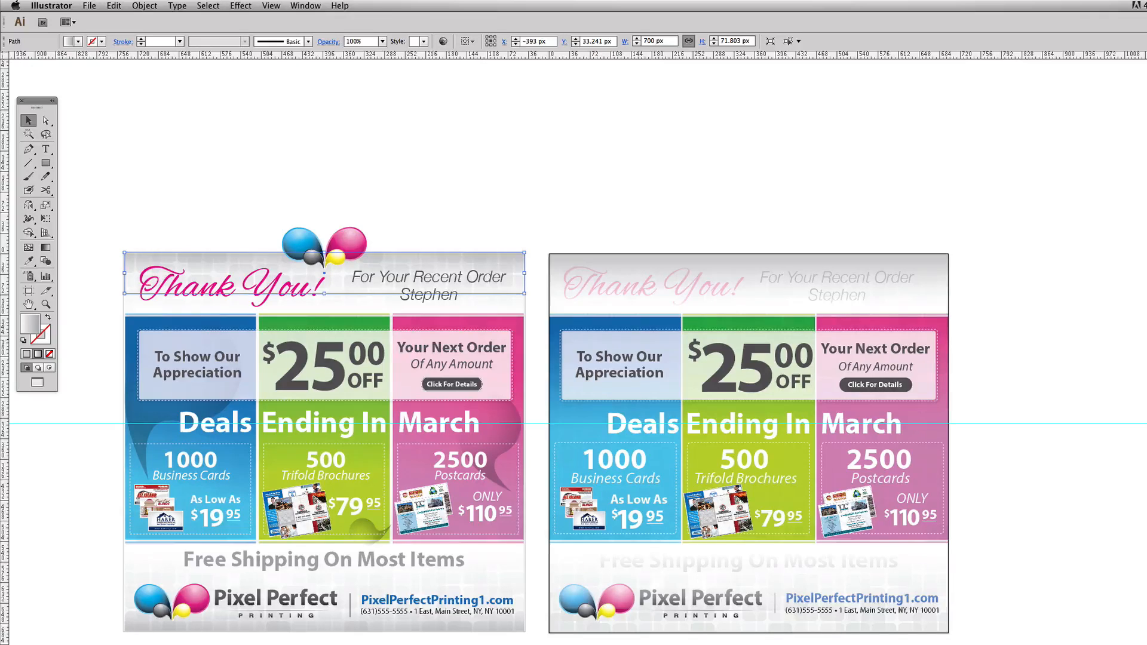
pyautogui.click(793, 229)
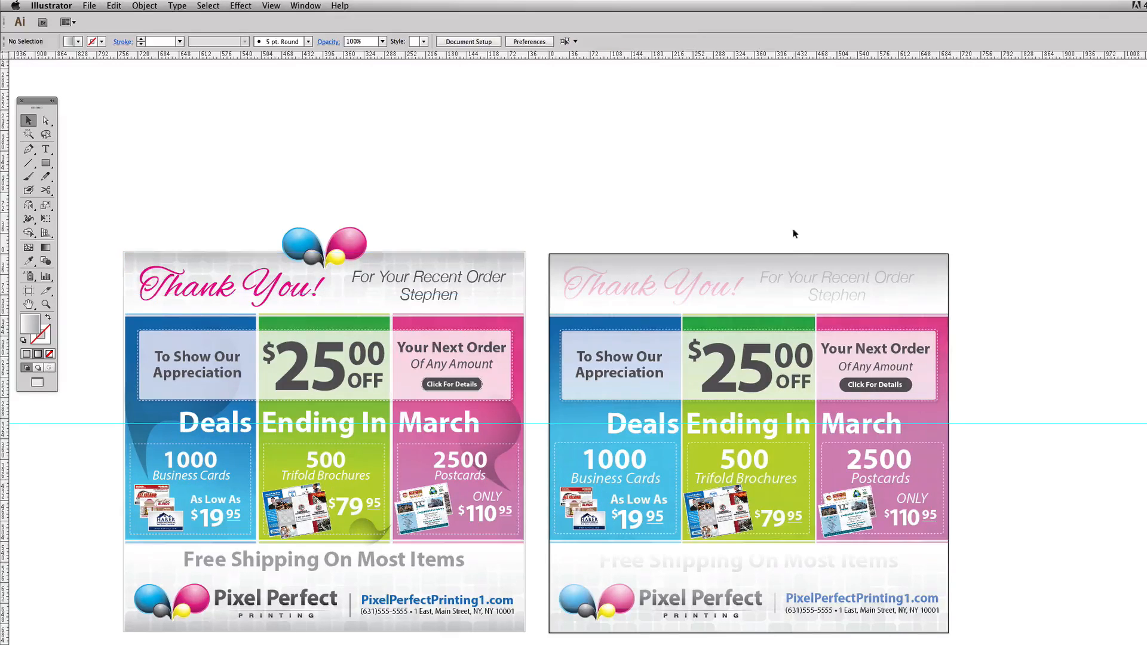
pyautogui.click(788, 257)
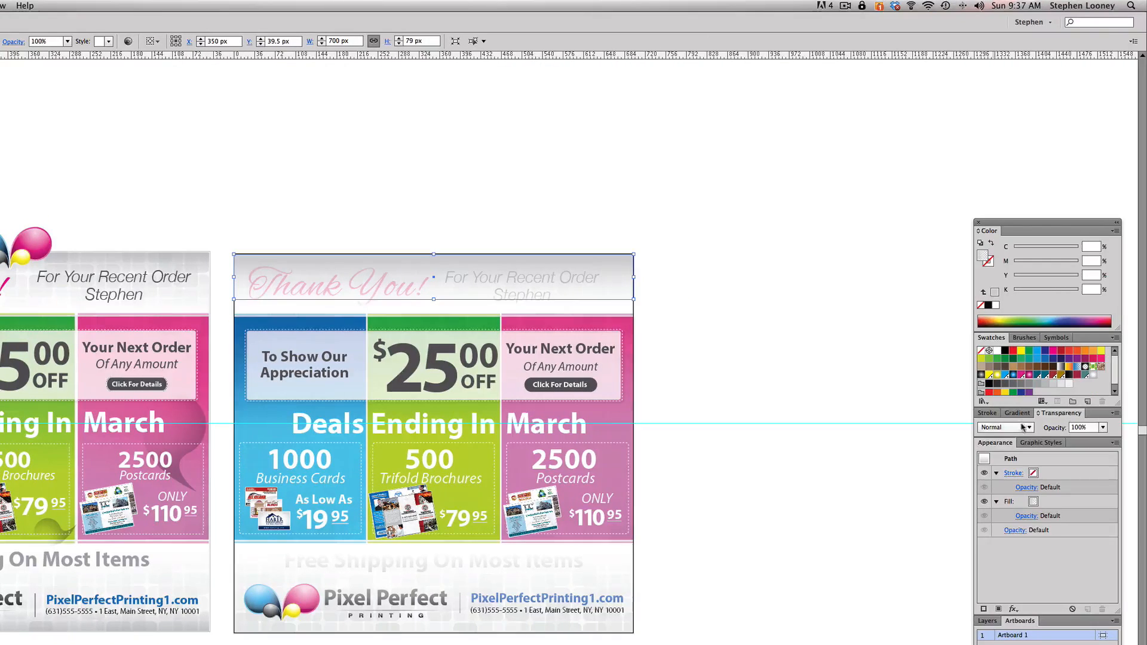
pyautogui.click(1023, 427)
pyautogui.click(1009, 469)
pyautogui.click(765, 267)
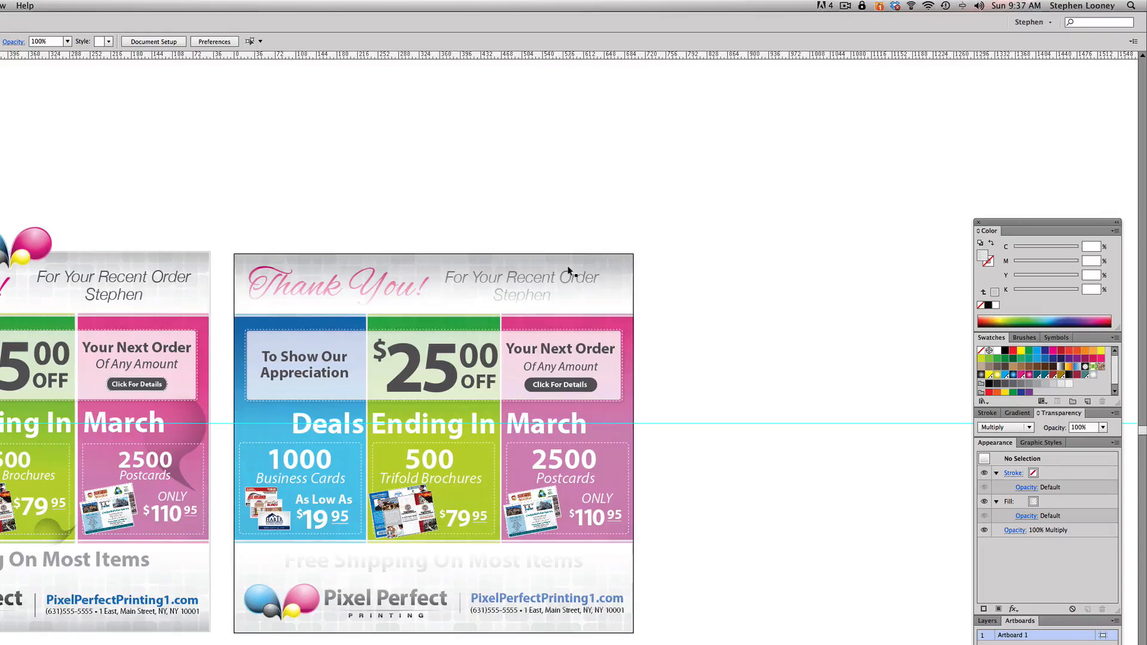
# - Paste the header's grey gradient rectangle in front at its same position
pyautogui.click(354, 266)
pyautogui.click(473, 223)
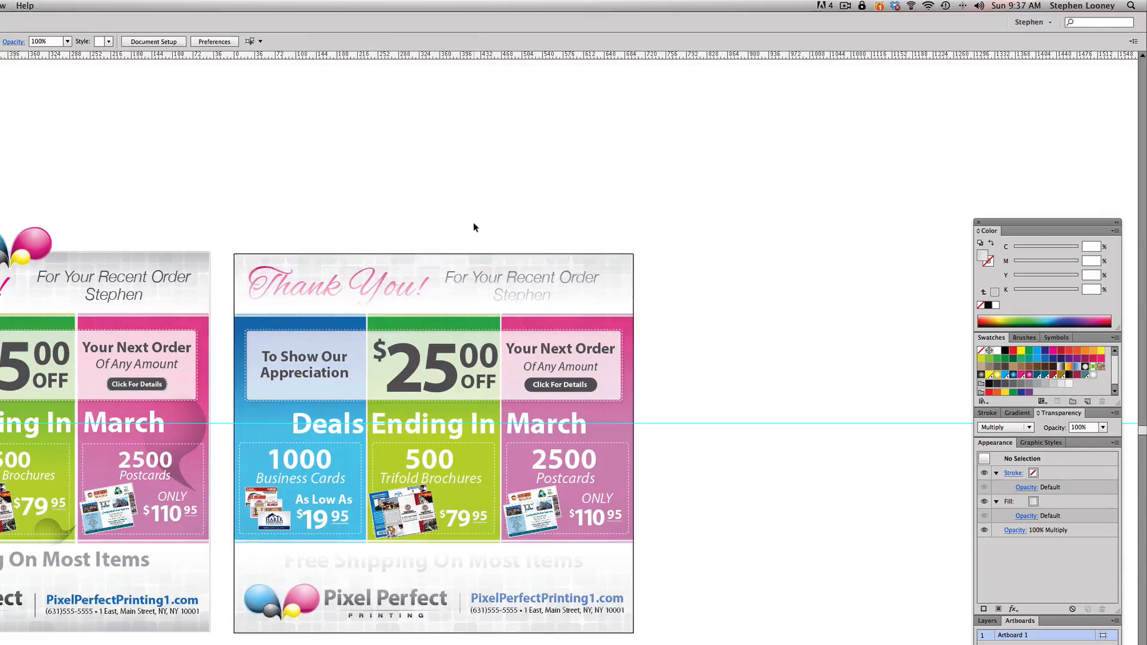
pyautogui.press('super+f')
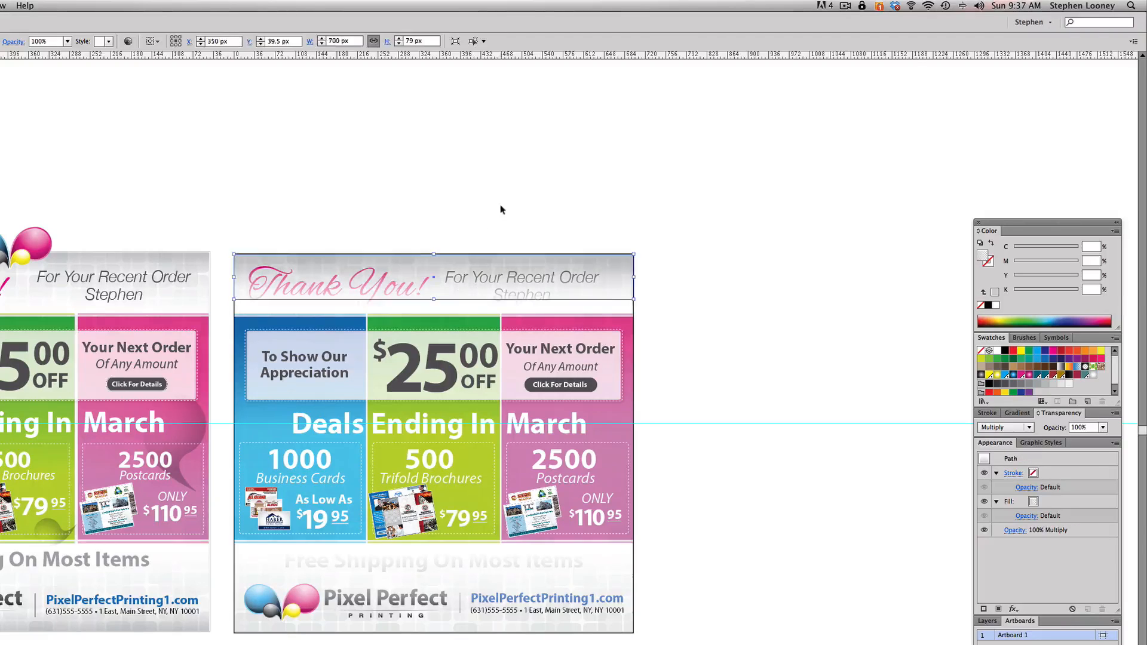
pyautogui.click(501, 204)
pyautogui.moveTo(479, 249); pyautogui.dragTo(494, 170)
# - Lighten the starting stop of the header's grey gradient to 12% black
pyautogui.click(444, 184)
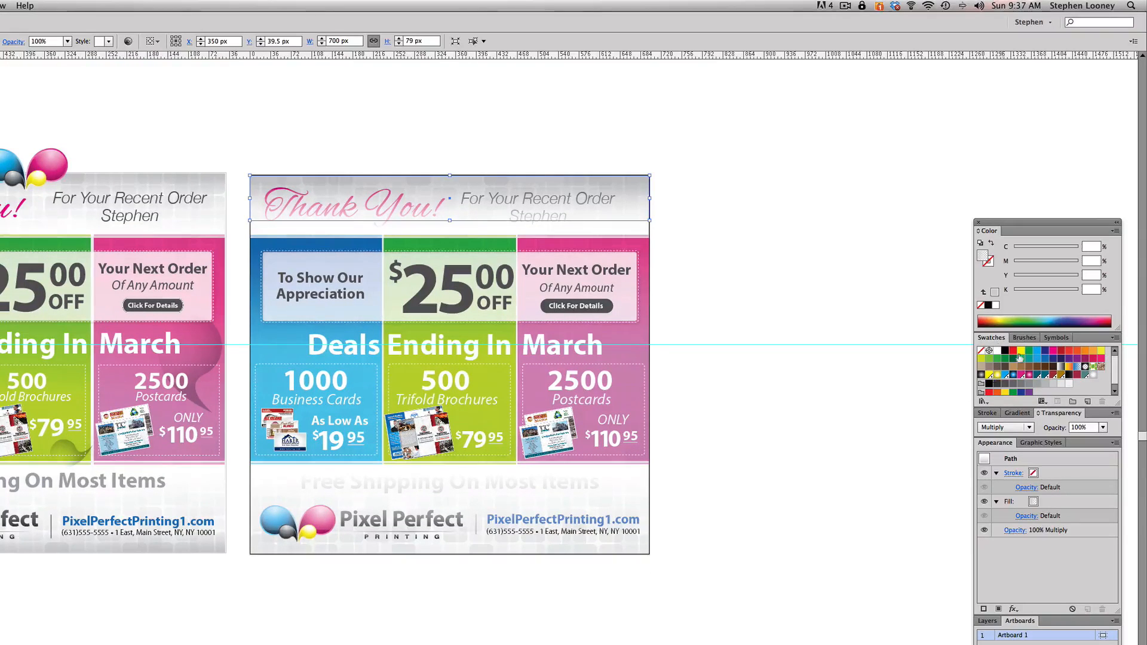
pyautogui.click(1012, 414)
pyautogui.click(980, 396)
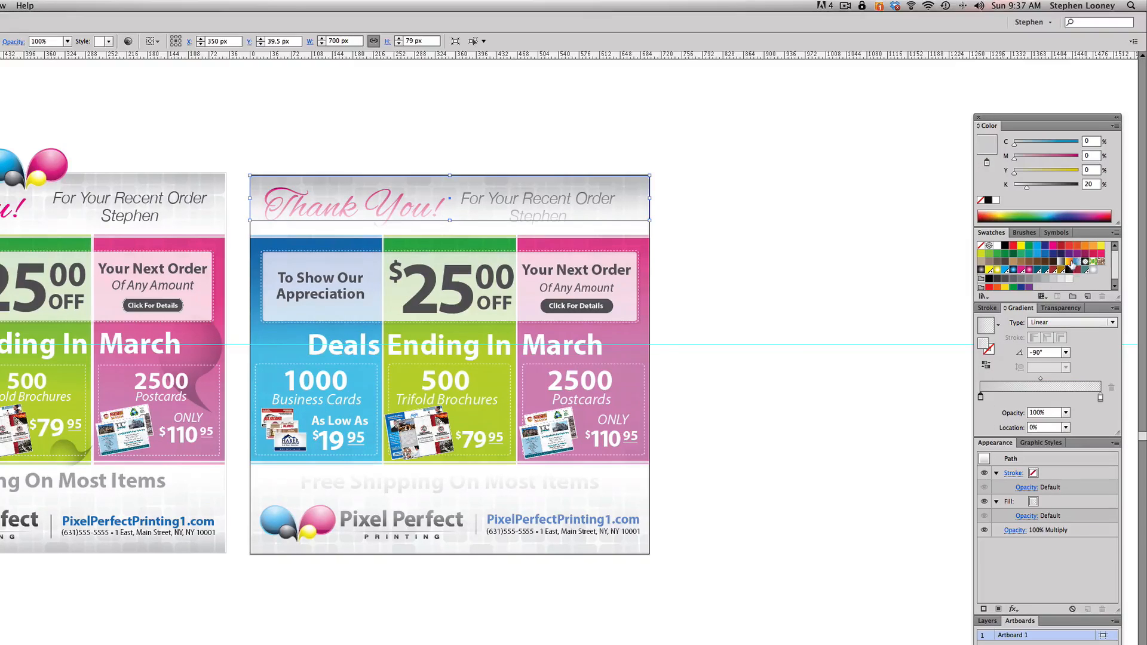
pyautogui.moveTo(1027, 188); pyautogui.dragTo(1023, 190)
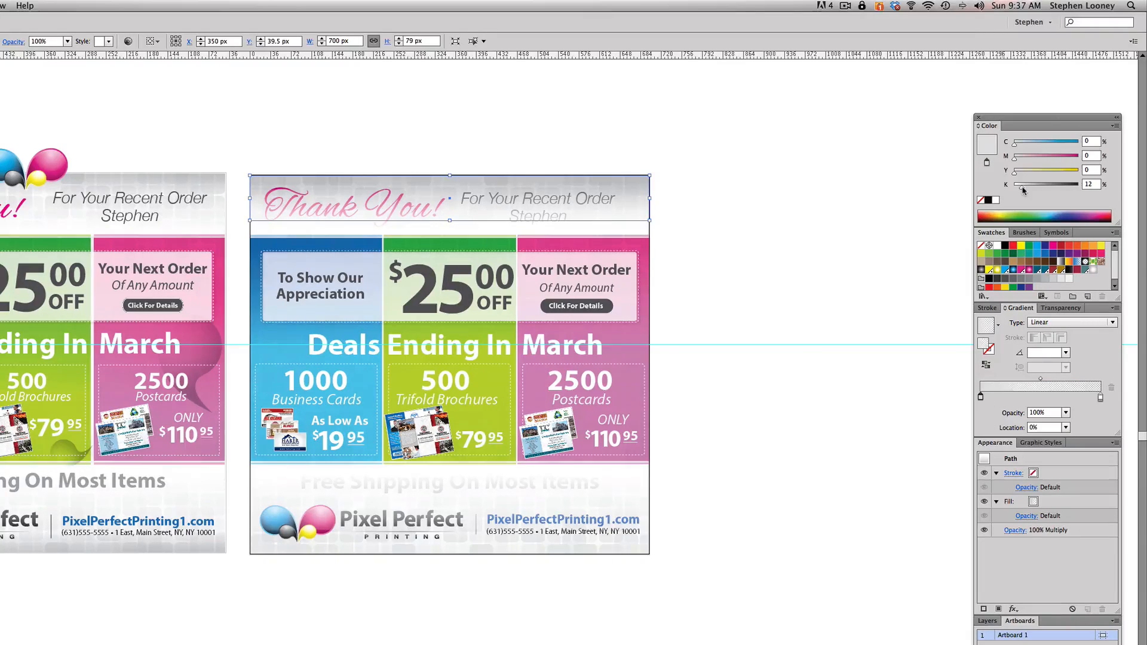
pyautogui.click(392, 184)
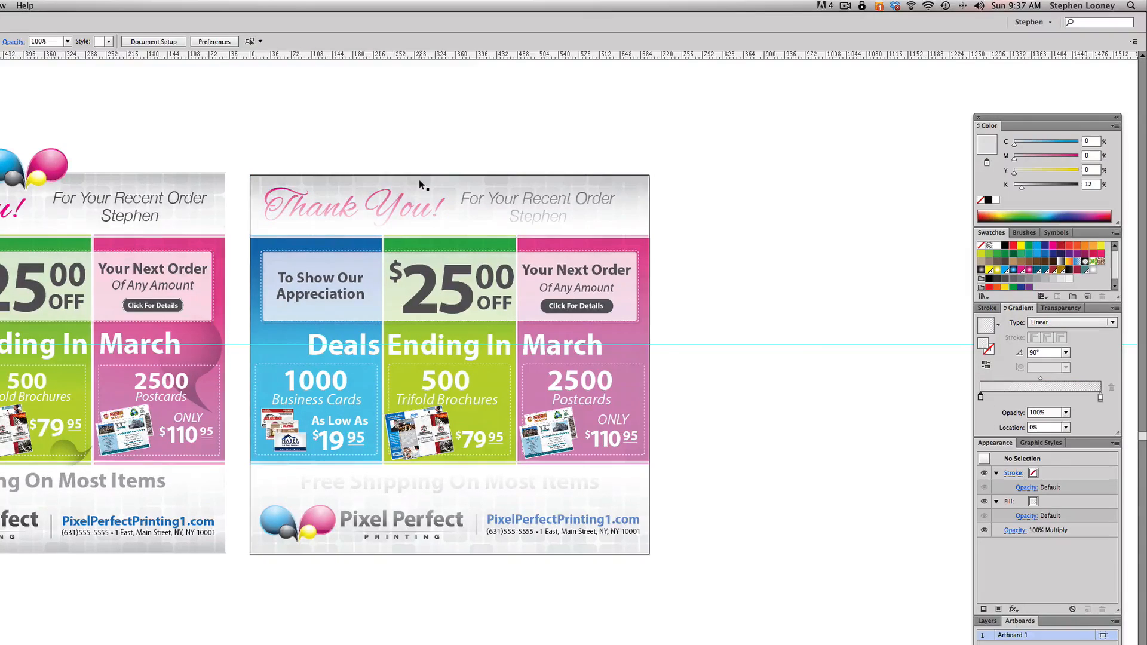
# - Place a vertically flipped copy of the grey header gradient flush with the artboard's bottom edge and extend its upper edge slightly upward
pyautogui.moveTo(421, 179); pyautogui.dragTo(411, 588)
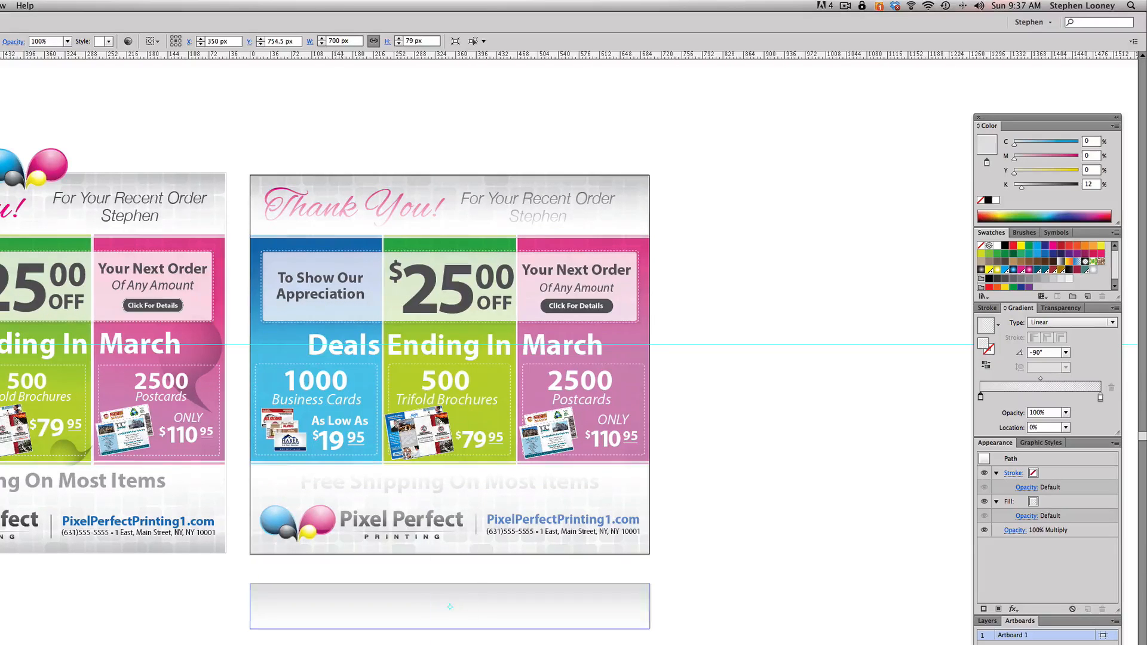
pyautogui.press('Return')
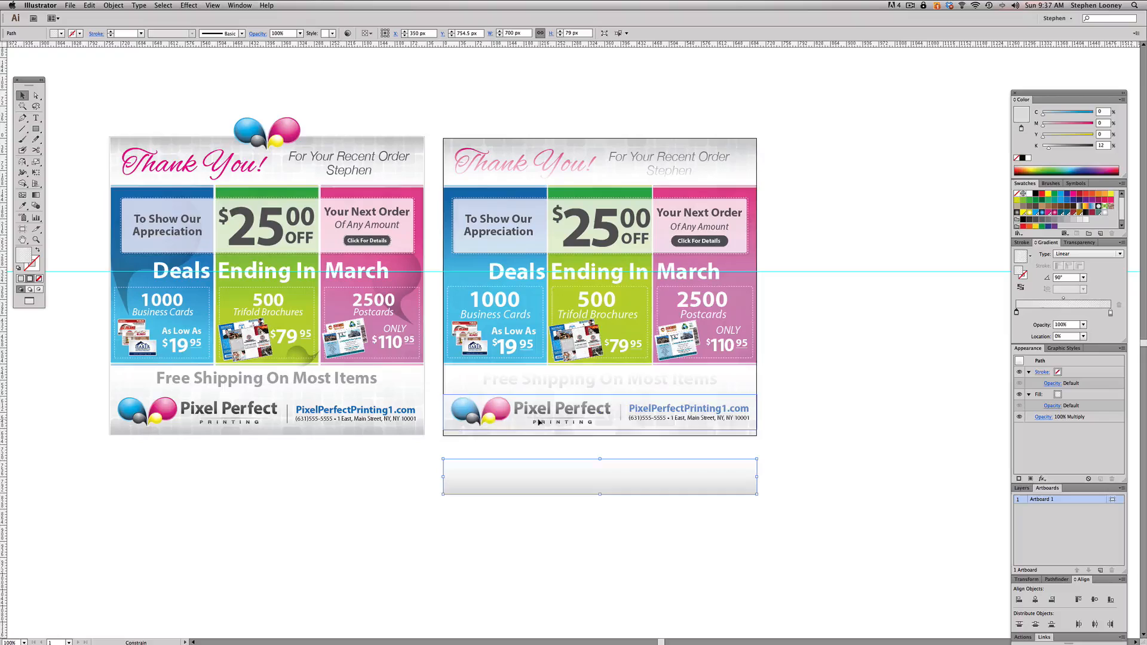
pyautogui.moveTo(537, 428); pyautogui.dragTo(537, 428)
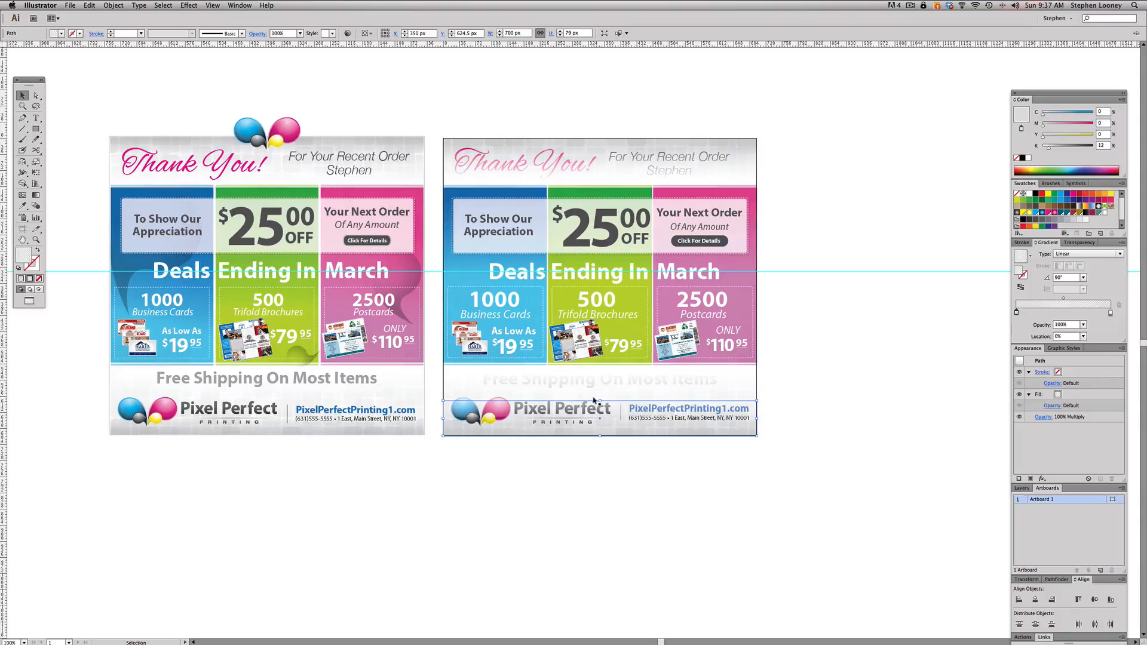
pyautogui.moveTo(601, 401); pyautogui.dragTo(601, 393)
pyautogui.click(733, 519)
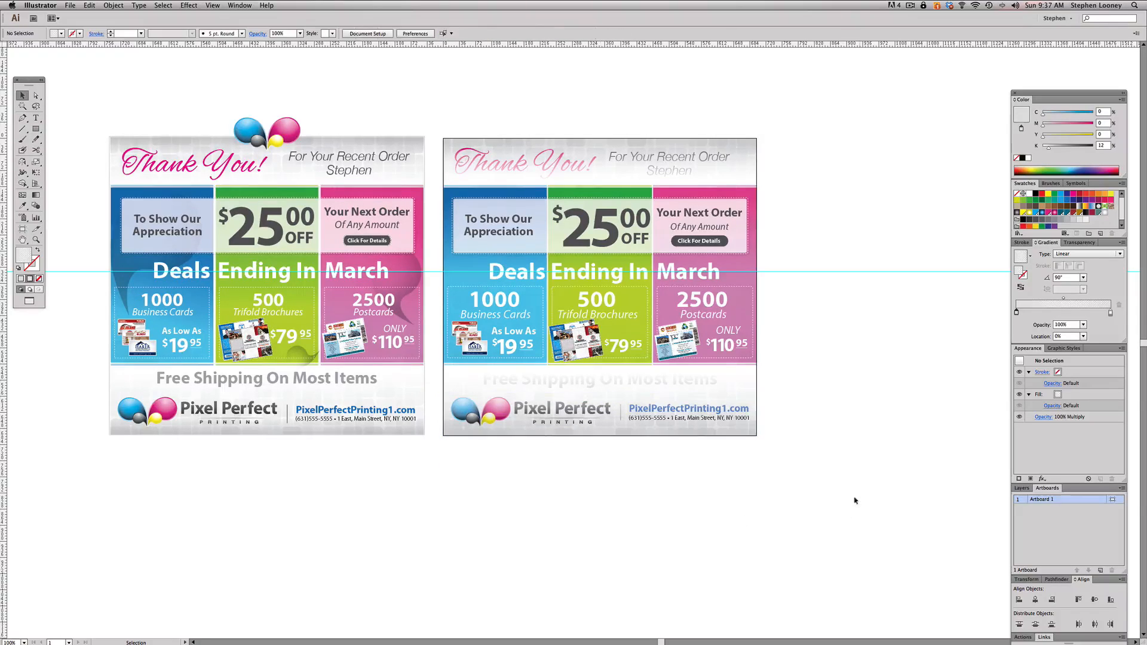
# - Delete the leftover white gradient copy from the blank canvas beside the artboard
pyautogui.moveTo(846, 514); pyautogui.dragTo(932, 355)
pyautogui.press('Delete')
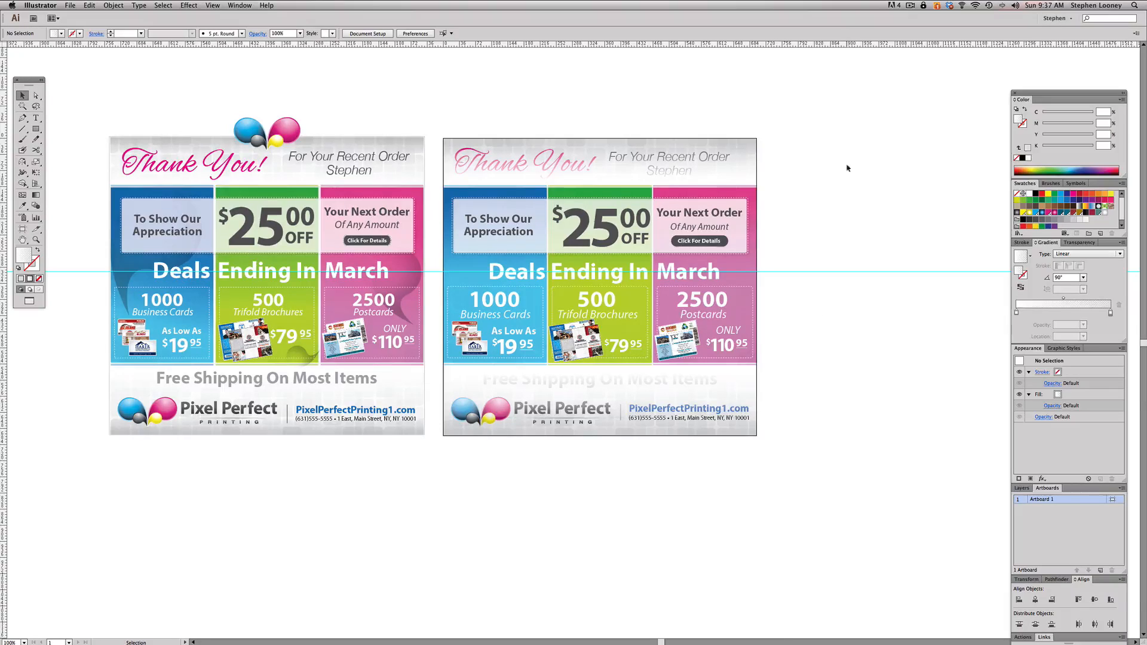
pyautogui.click(113, 5)
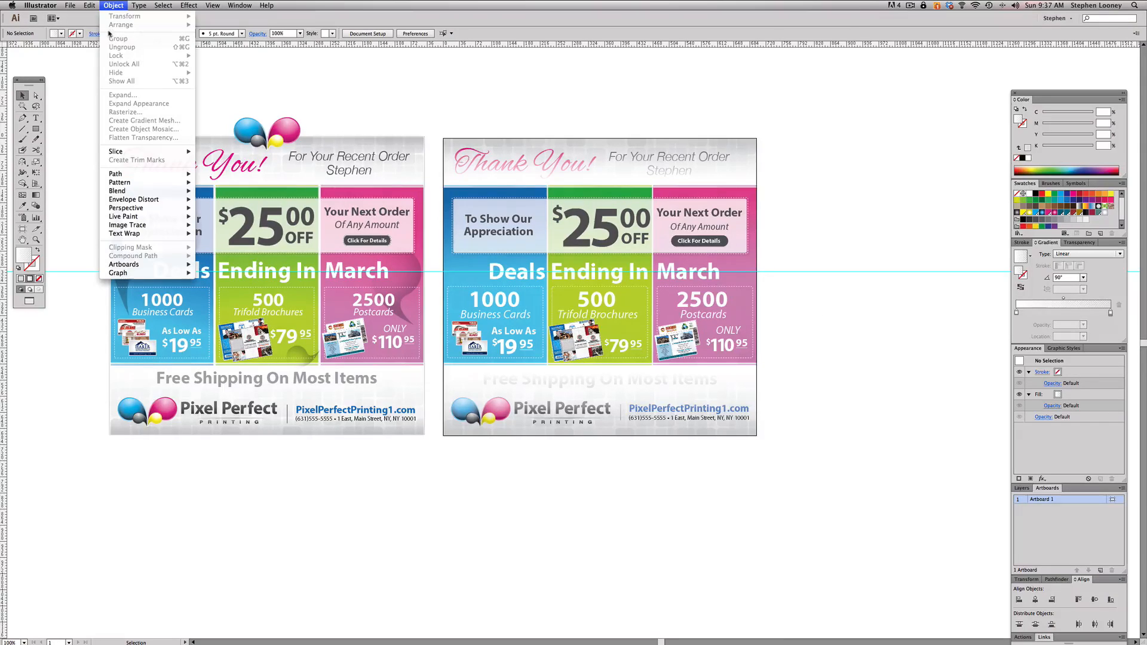
pyautogui.click(353, 77)
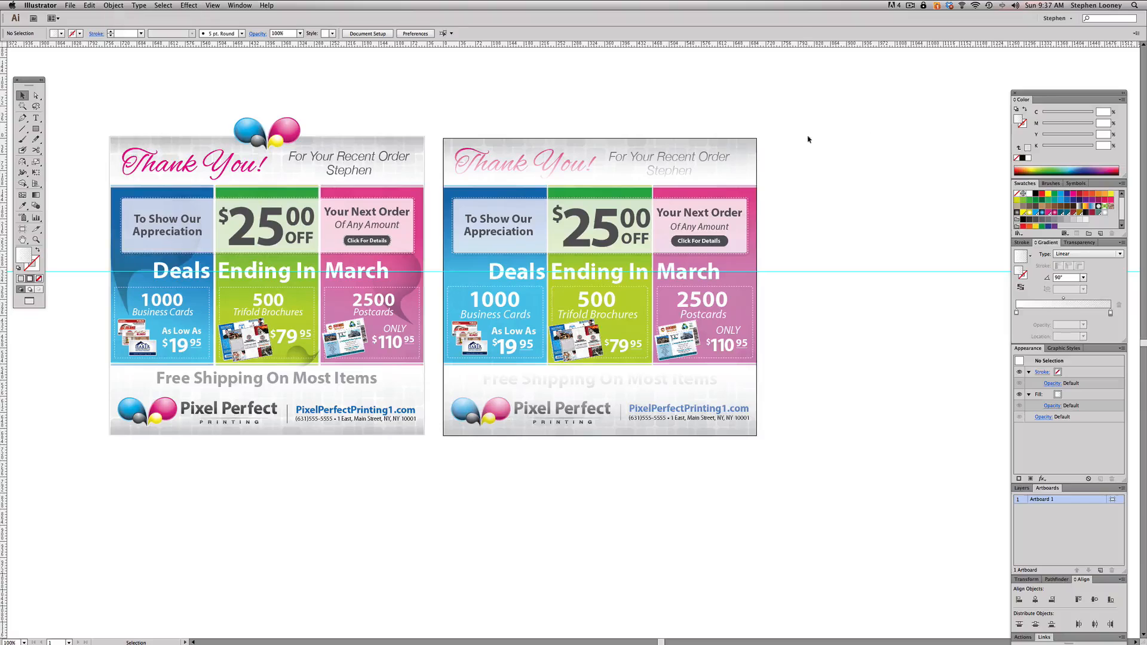
# - Select the white and grey gradient rectangles in both the header and footer and lock them
pyautogui.click(748, 149)
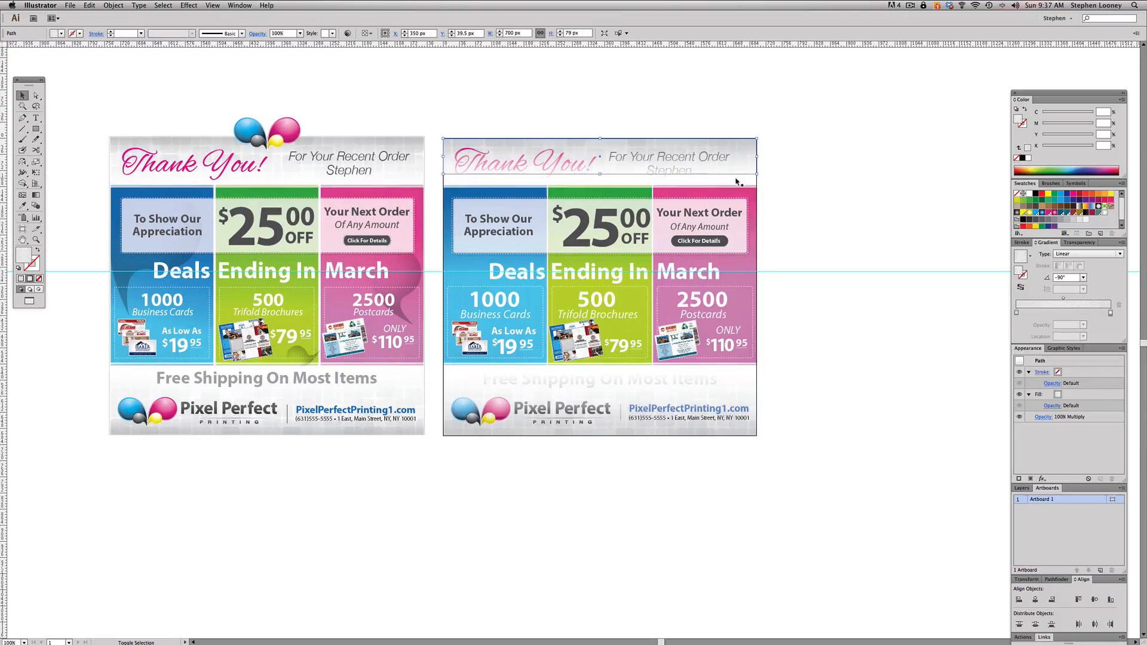
pyautogui.keyDown('shift'); pyautogui.click(738, 375); pyautogui.keyUp('shift')
pyautogui.scroll(-10, 737, 394)
pyautogui.scroll(-5, 679, 181)
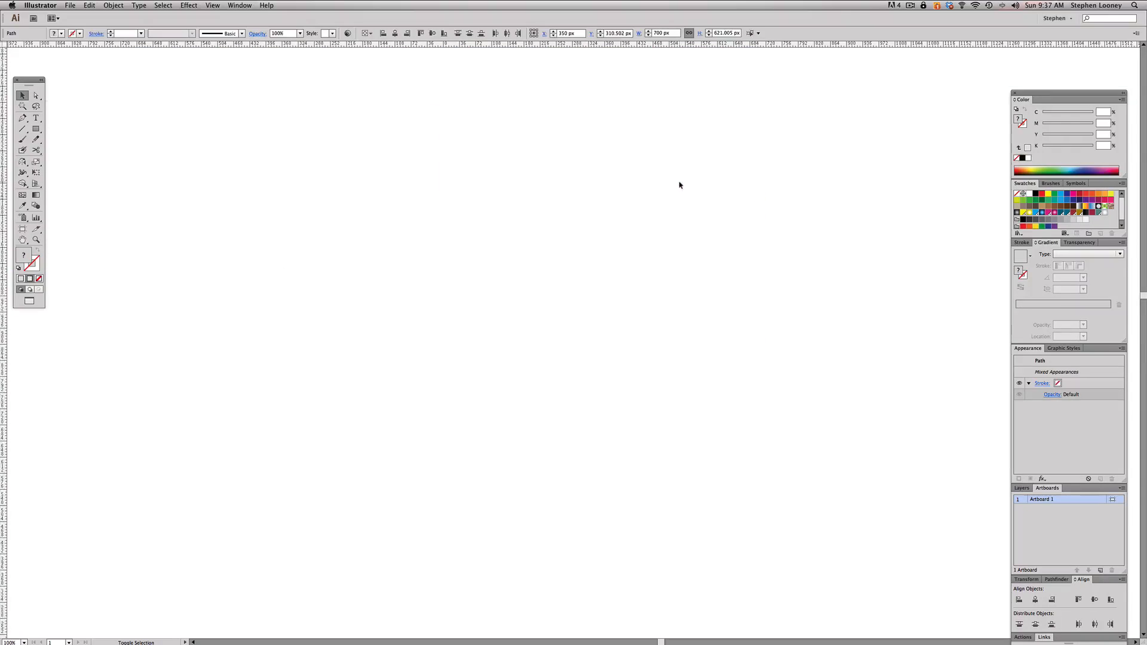
pyautogui.press('super+alt+space')
pyautogui.keyDown('alt'); pyautogui.keyDown('super'); pyautogui.click(572, 238); pyautogui.keyUp('super'); pyautogui.keyUp('alt')
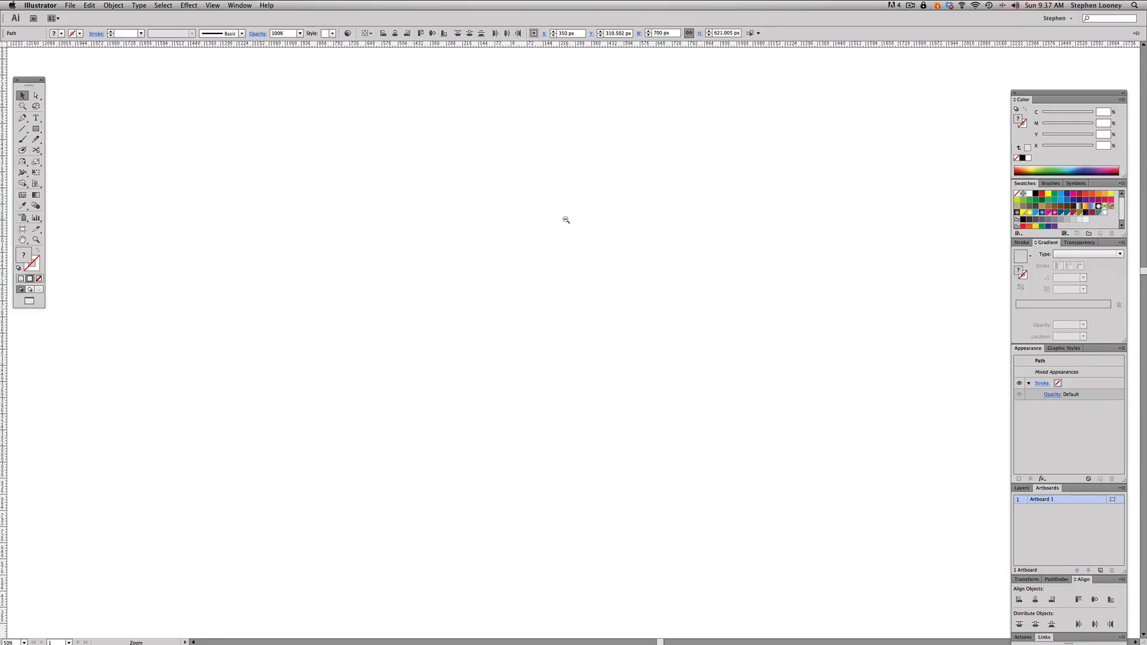
pyautogui.keyDown('alt'); pyautogui.keyDown('super'); pyautogui.click(566, 221); pyautogui.keyUp('super'); pyautogui.keyUp('alt')
pyautogui.scroll(-5, 537, 273)
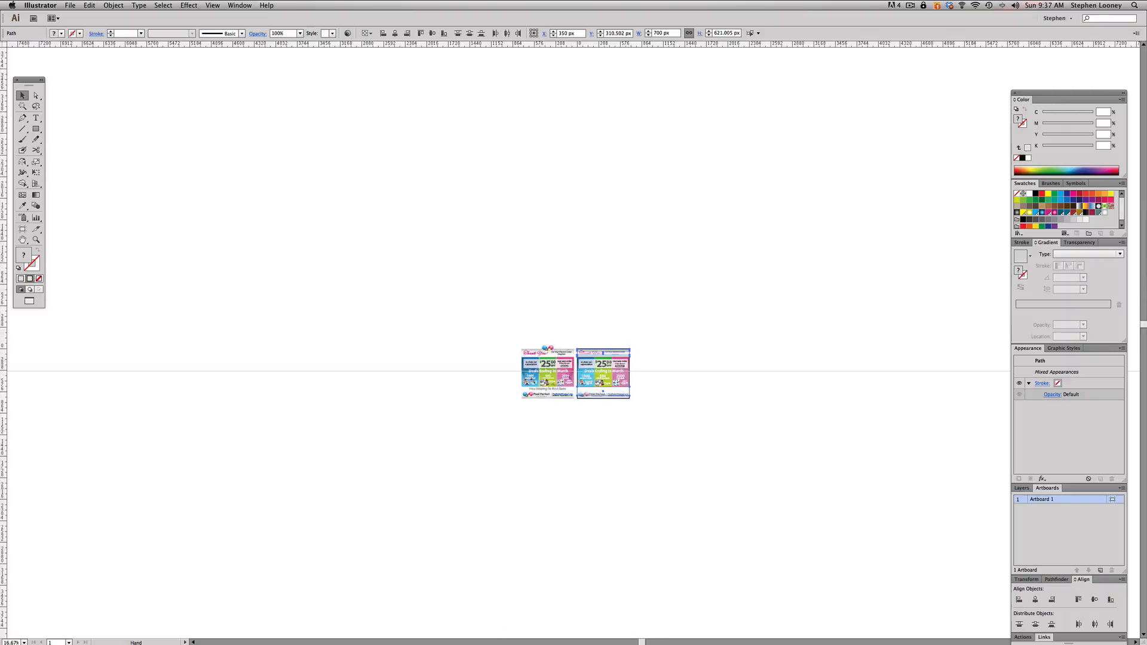
pyautogui.moveTo(512, 346); pyautogui.dragTo(687, 401)
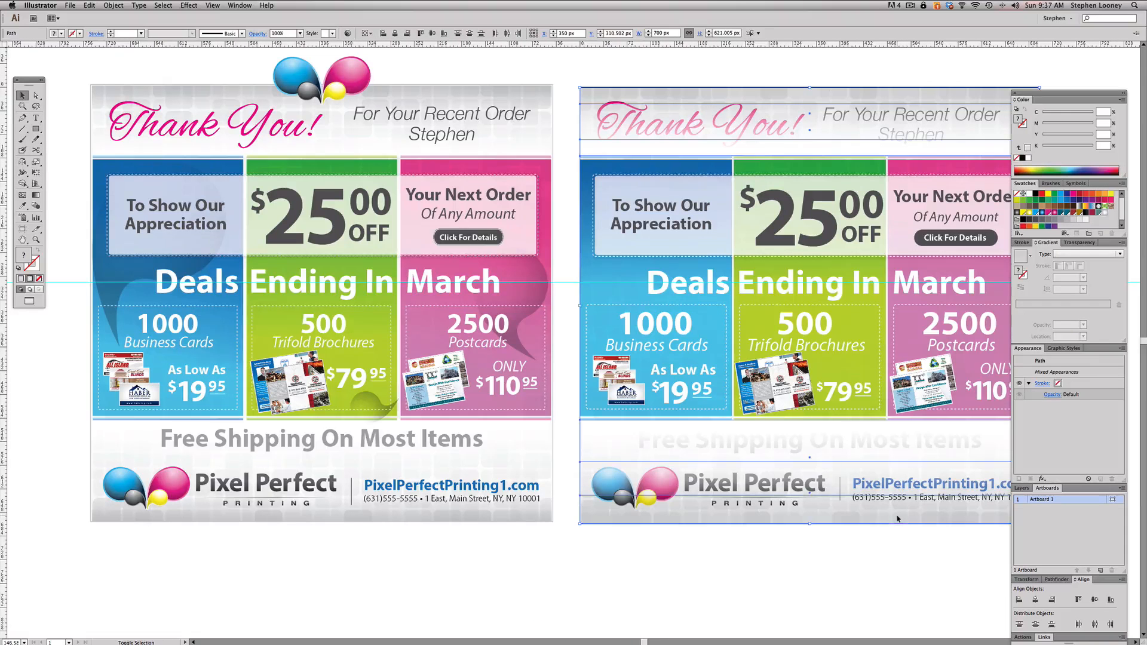
pyautogui.press('super+1')
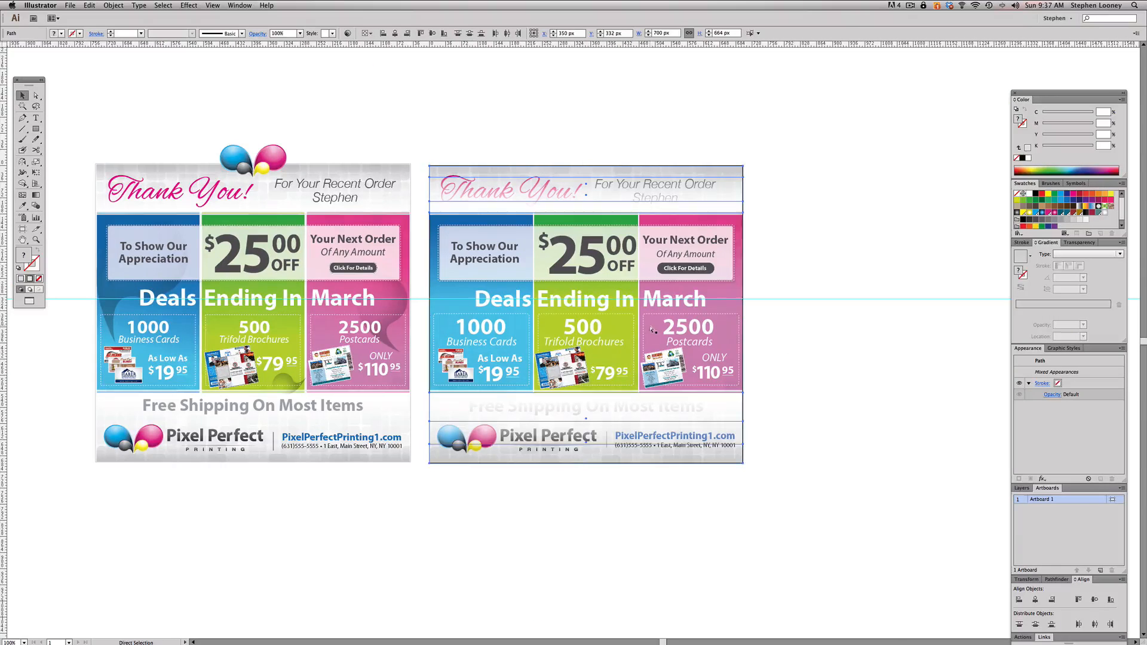
pyautogui.click(509, 125)
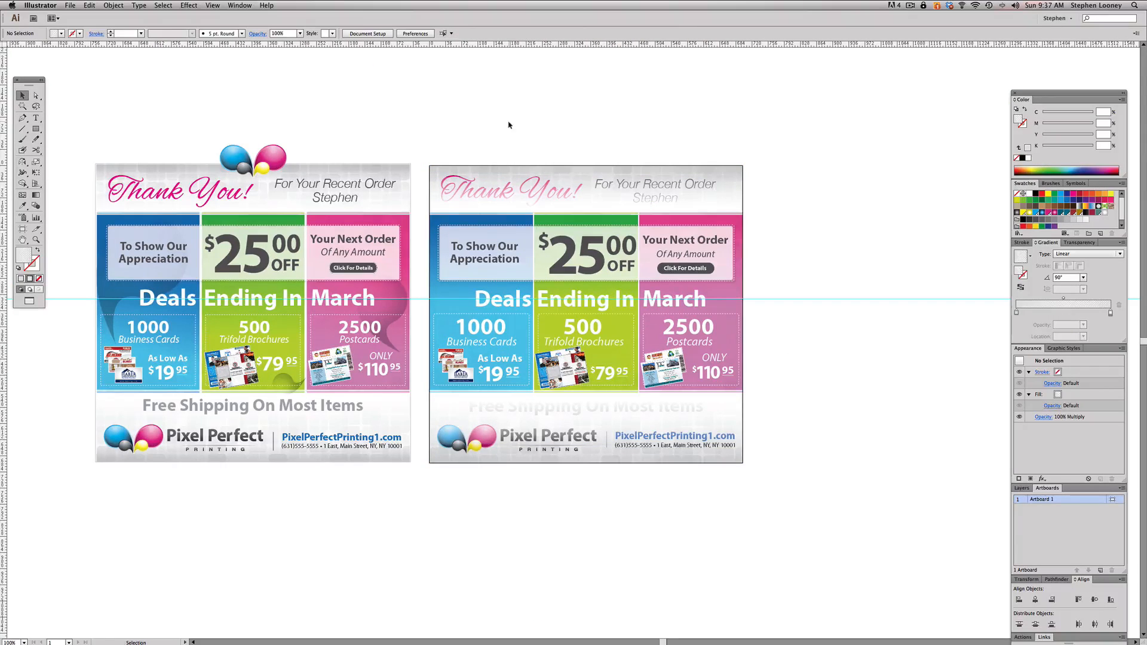
pyautogui.click(733, 173)
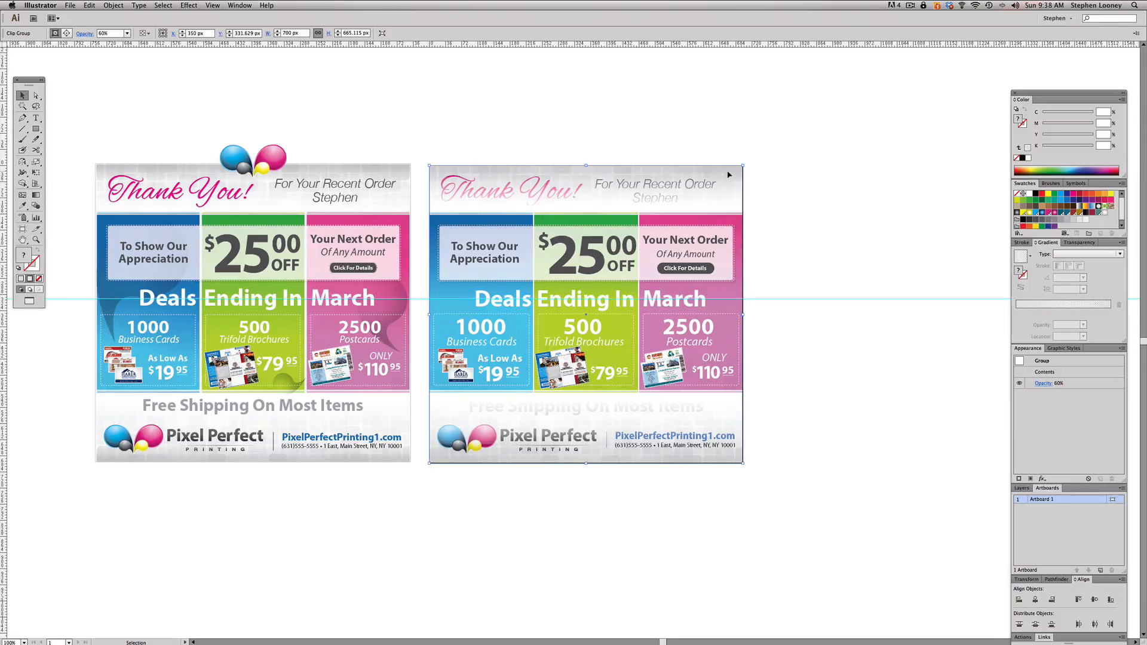
pyautogui.moveTo(728, 174); pyautogui.dragTo(941, 177)
pyautogui.press('super+z')
pyautogui.click(505, 164)
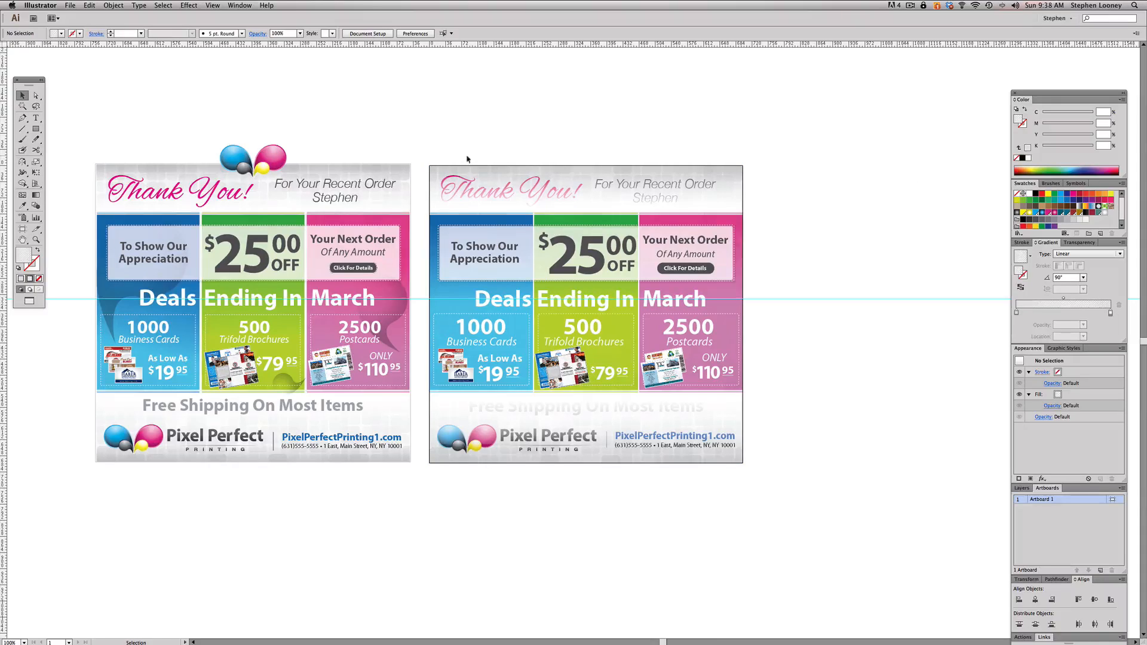
# - Bring the header text, the free-shipping line and the footer logo and contact details to the front, above the faded gradients
pyautogui.moveTo(466, 156); pyautogui.dragTo(700, 200)
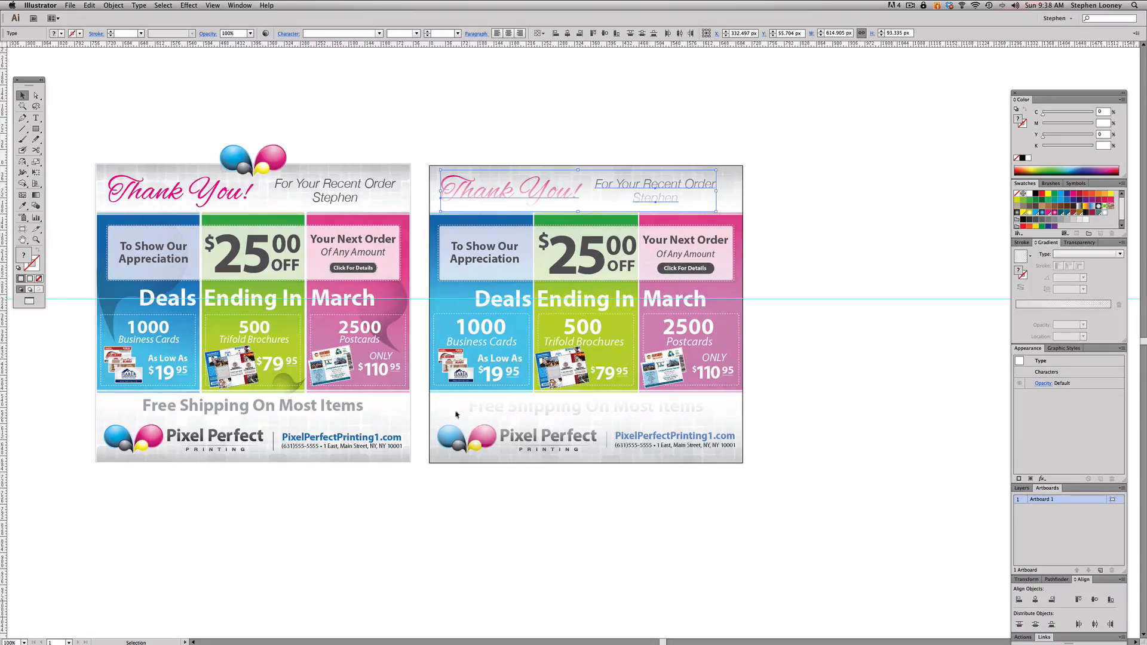
pyautogui.moveTo(434, 399); pyautogui.dragTo(732, 455)
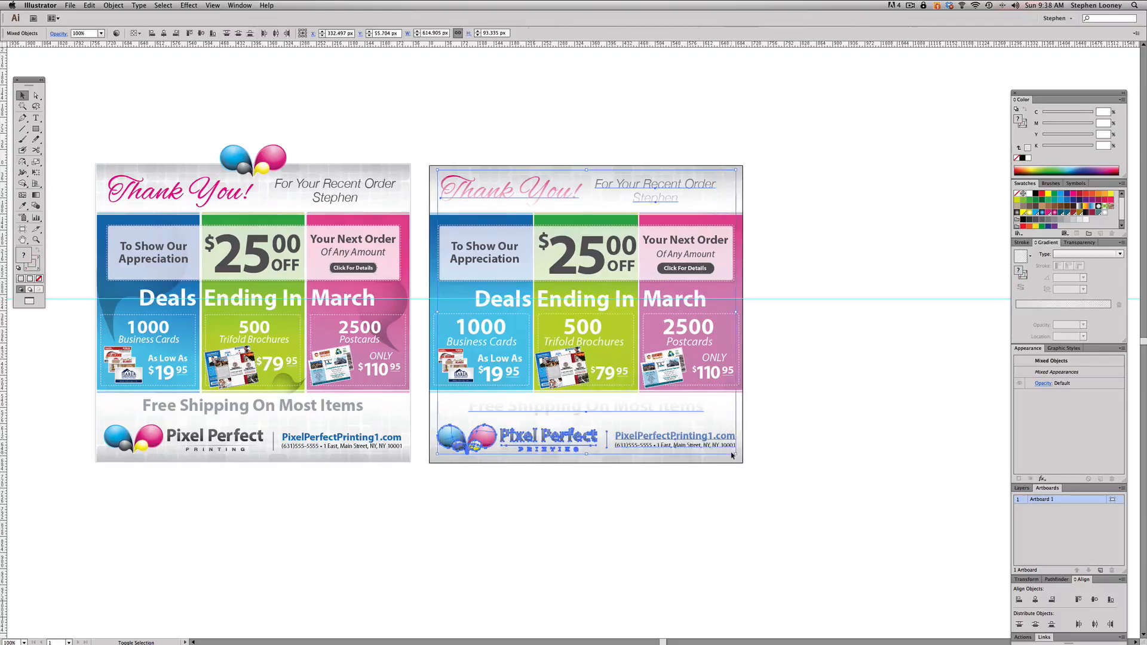
pyautogui.click(113, 5)
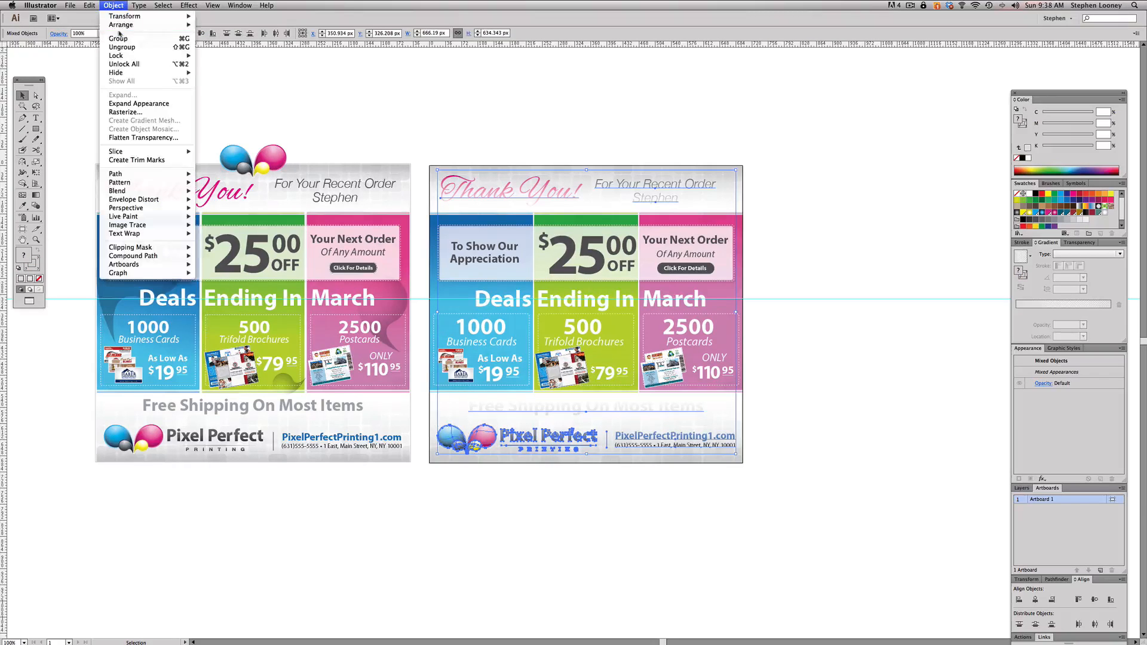
pyautogui.moveTo(124, 24)
pyautogui.click(232, 25)
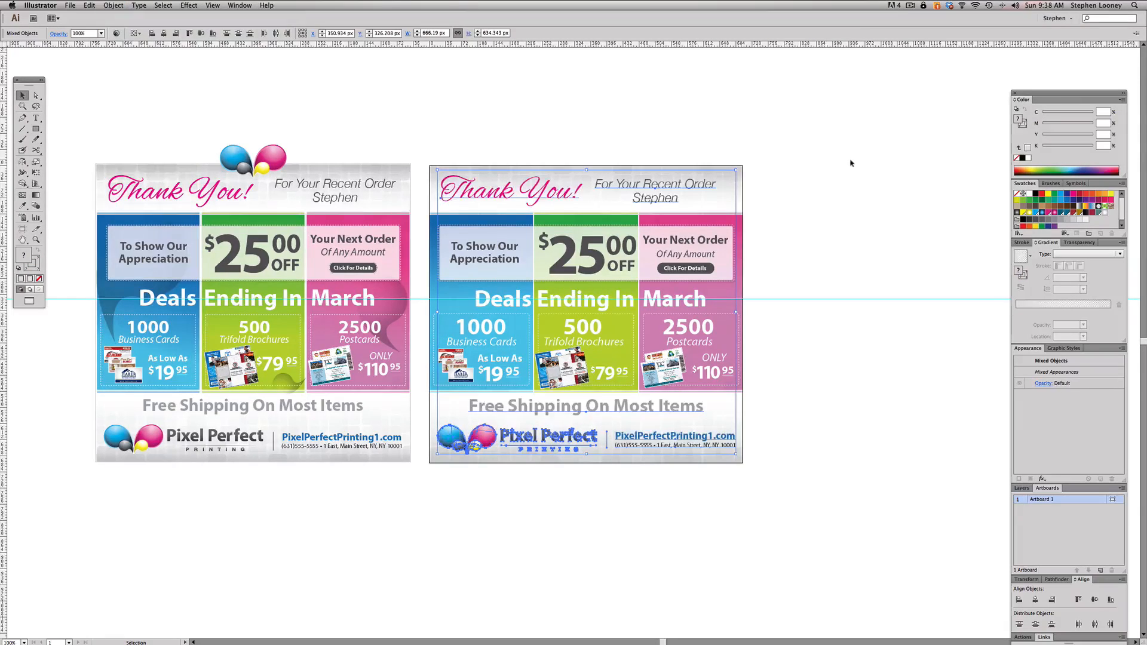
# - Unlock the locked background objects and adjust which of the header and footer pieces are selected
pyautogui.click(842, 280)
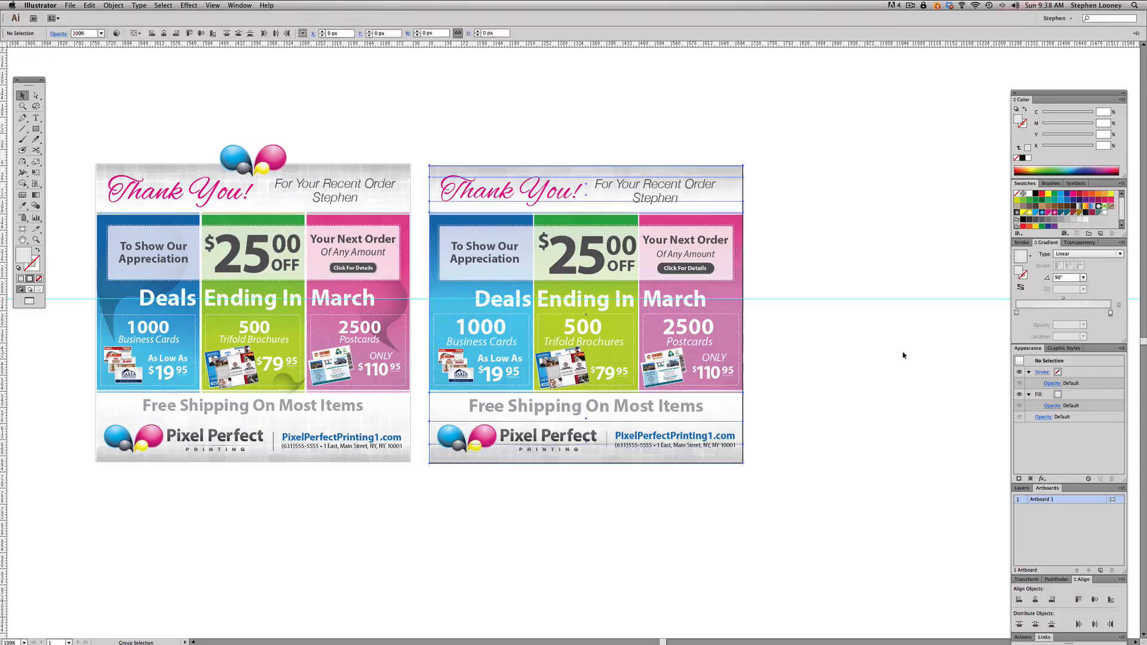
pyautogui.click(445, 404)
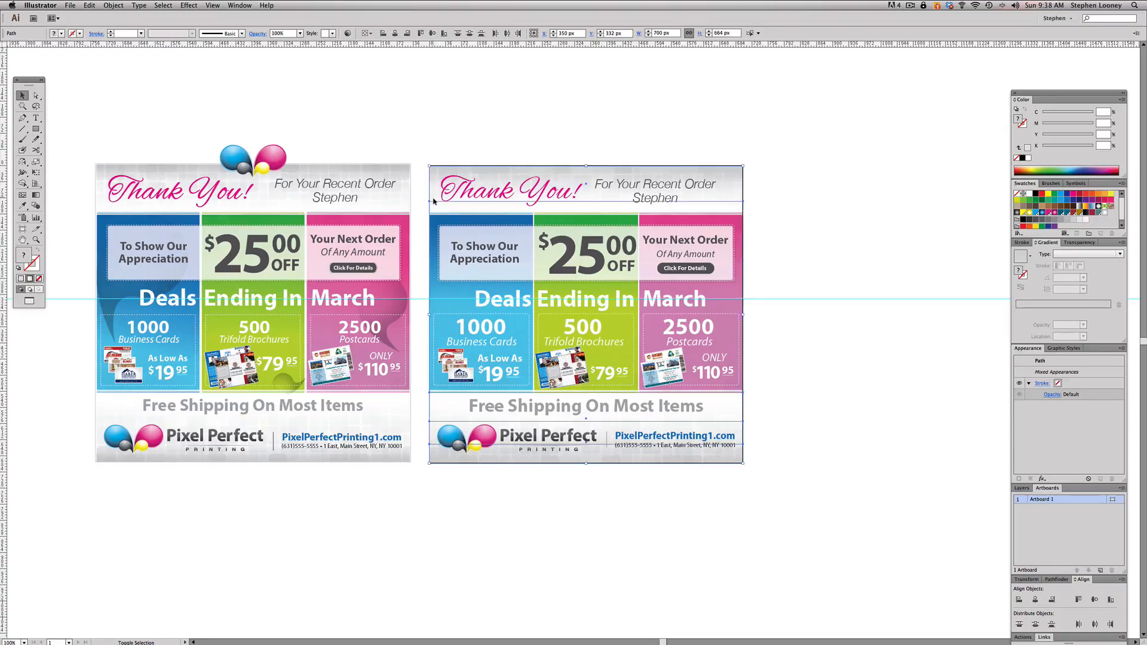
pyautogui.click(519, 186)
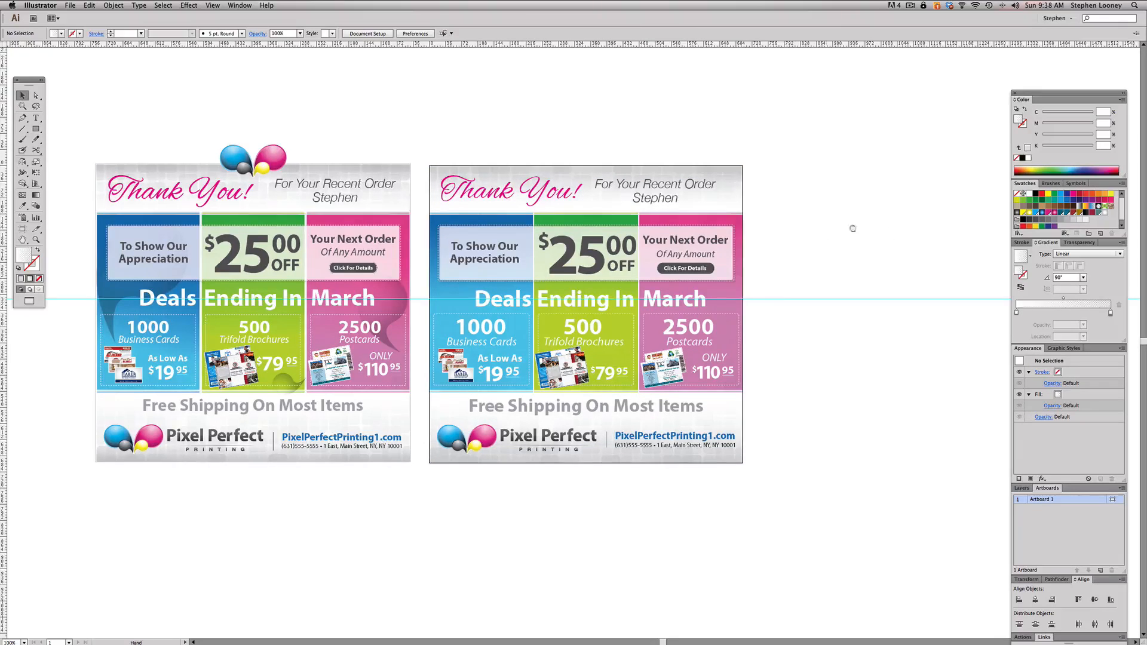
# - Duplicate the footer logo above the artboard and delete the copy's company-name lettering, leaving only the four coloured drops
pyautogui.moveTo(853, 229); pyautogui.dragTo(904, 230)
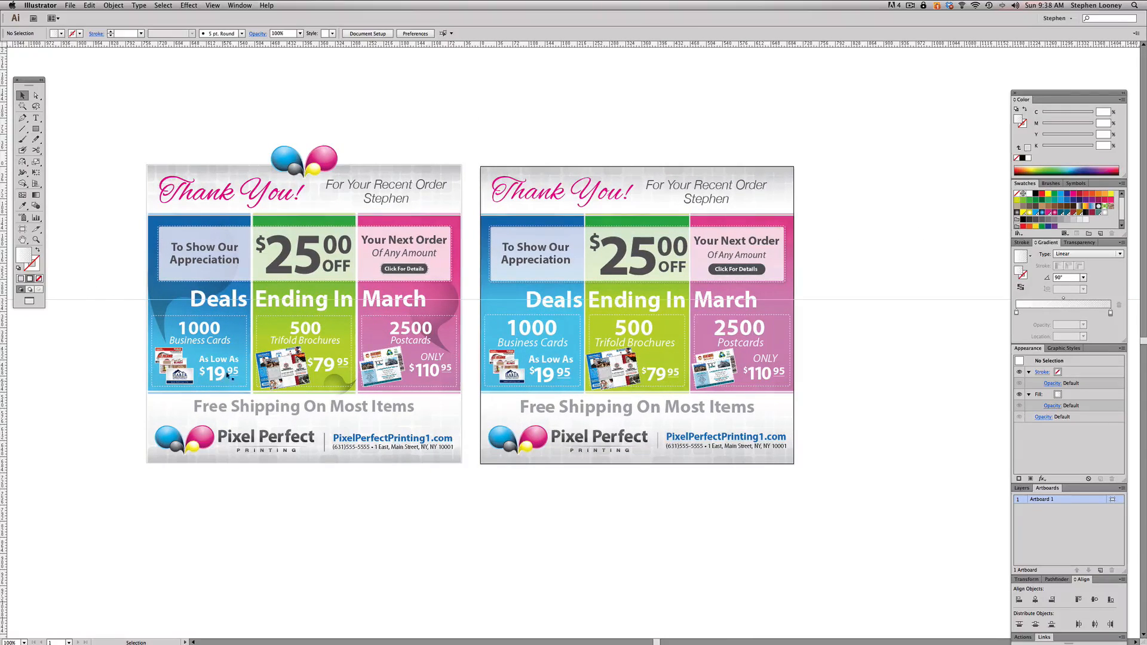
pyautogui.moveTo(542, 443); pyautogui.dragTo(605, 124)
pyautogui.click(635, 83)
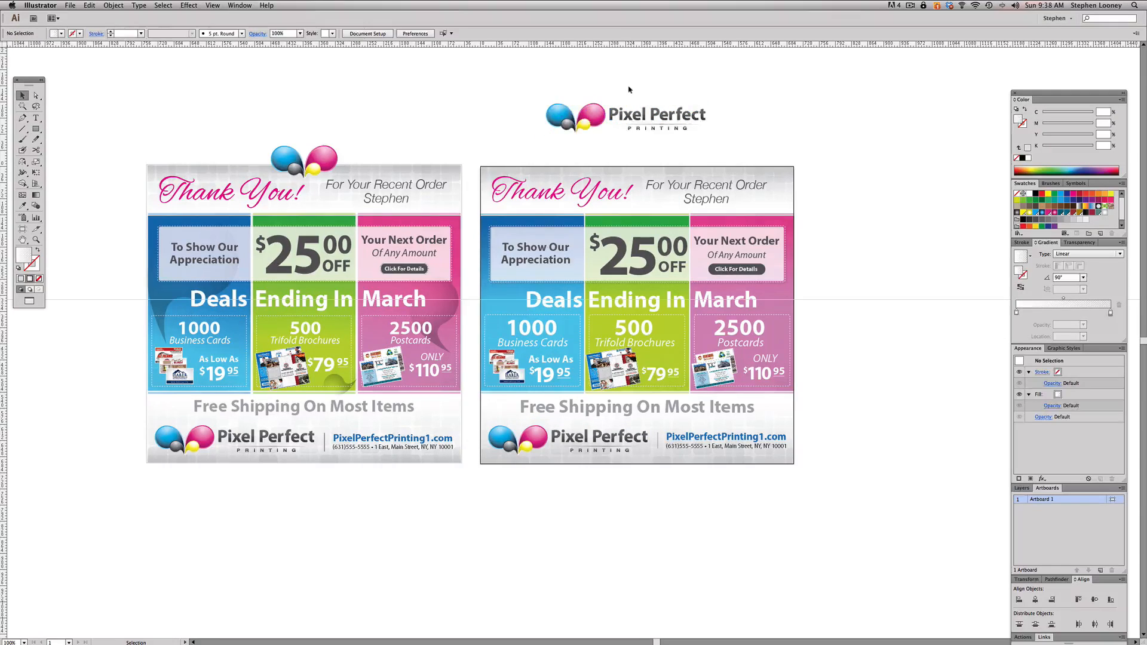
pyautogui.press('a')
pyautogui.moveTo(610, 93); pyautogui.dragTo(709, 144)
pyautogui.press('Delete')
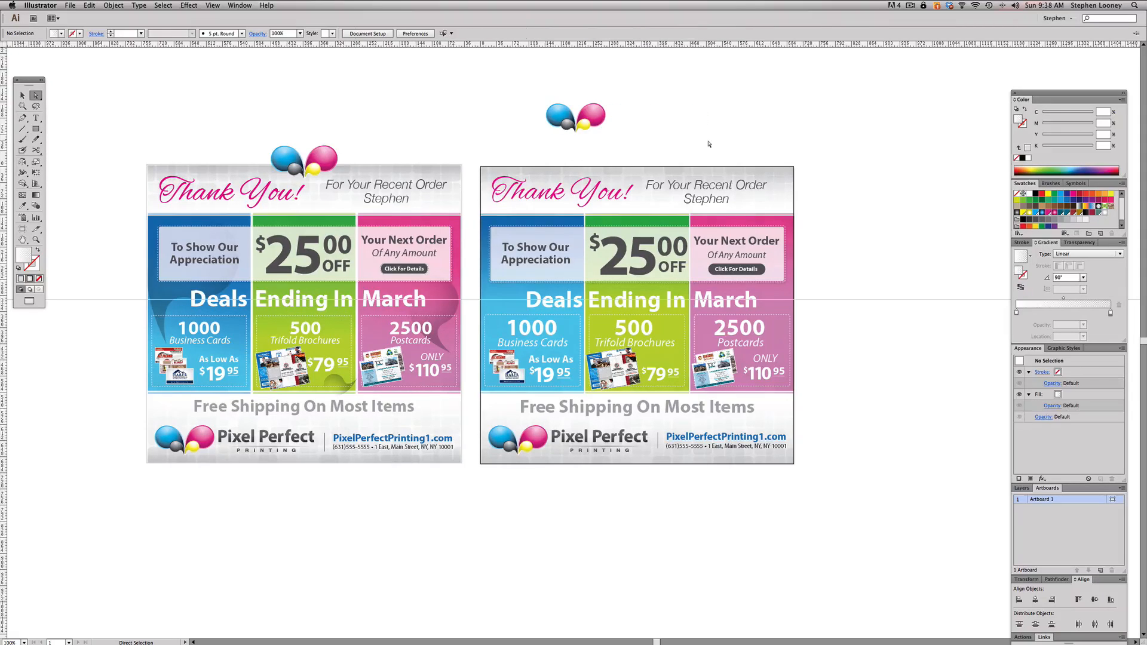
# - Move the four-drop emblem onto the artboard's upper edge, set its X position to 350 px and shift it slightly down
pyautogui.click(22, 95)
pyautogui.moveTo(601, 117); pyautogui.dragTo(658, 158)
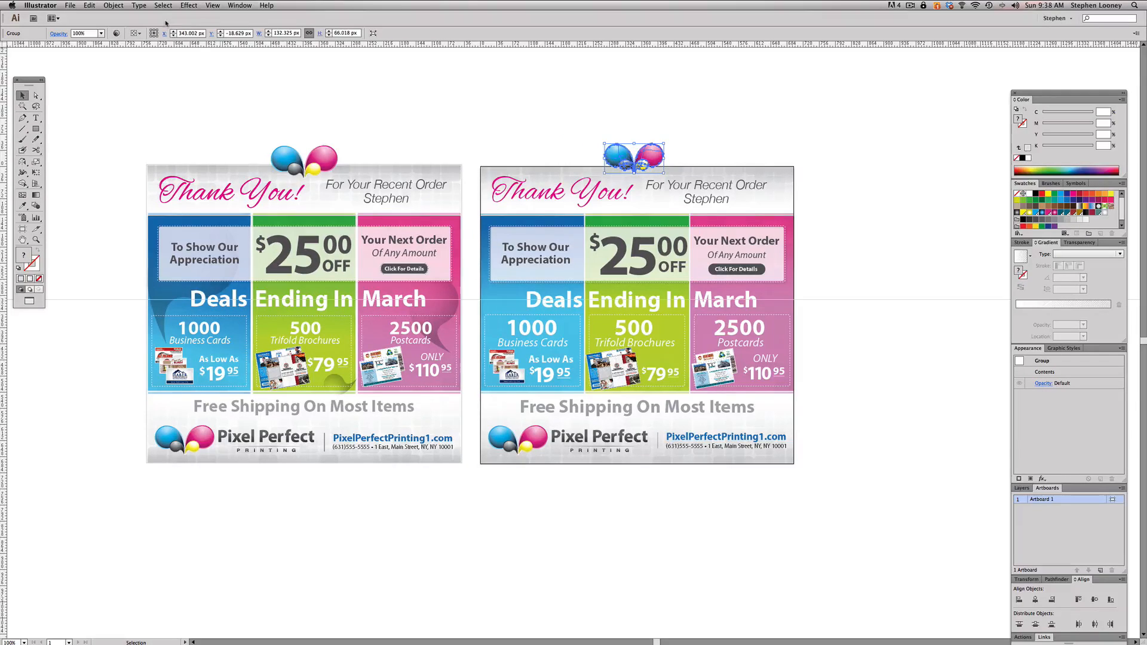
pyautogui.click(199, 34)
pyautogui.write('350')
pyautogui.press('Tab')
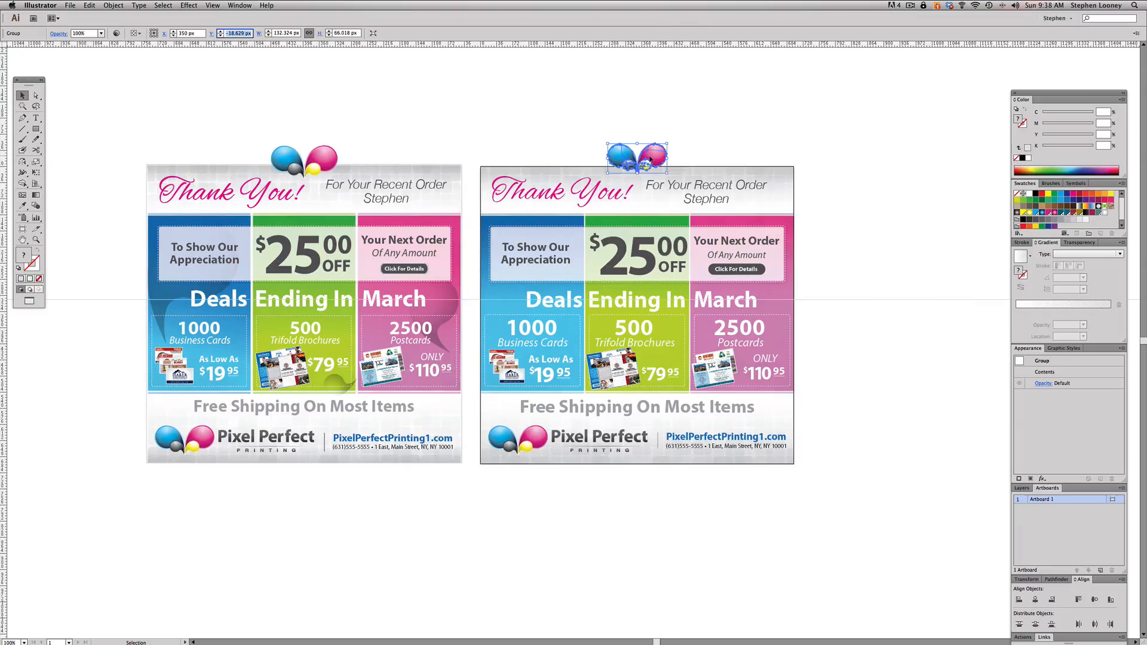
pyautogui.moveTo(647, 158); pyautogui.dragTo(648, 163)
pyautogui.click(705, 146)
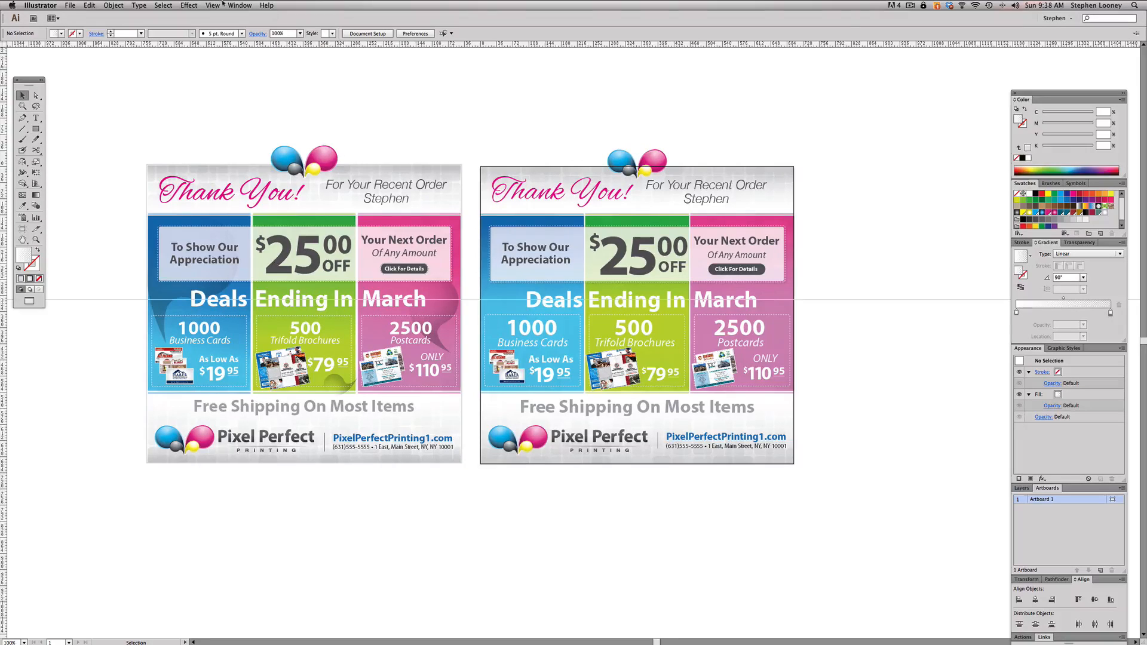
# - Hide the artboard border and check the transparency settings of the large drop overlay on the reference flyer's blue panel
pyautogui.click(190, 6)
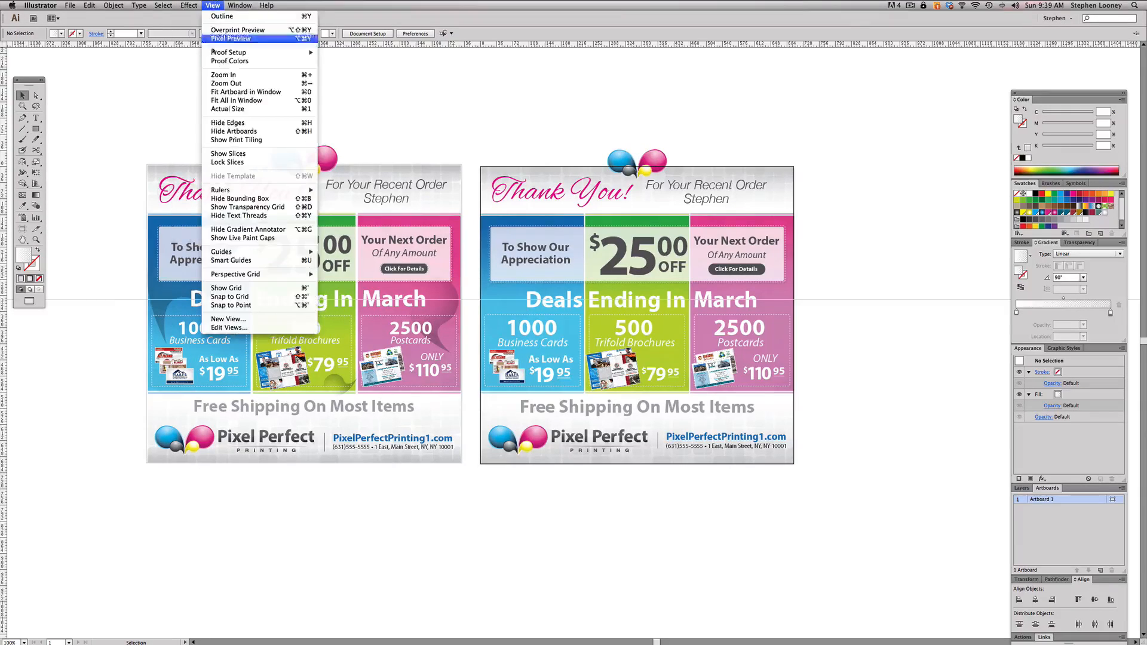
pyautogui.click(227, 131)
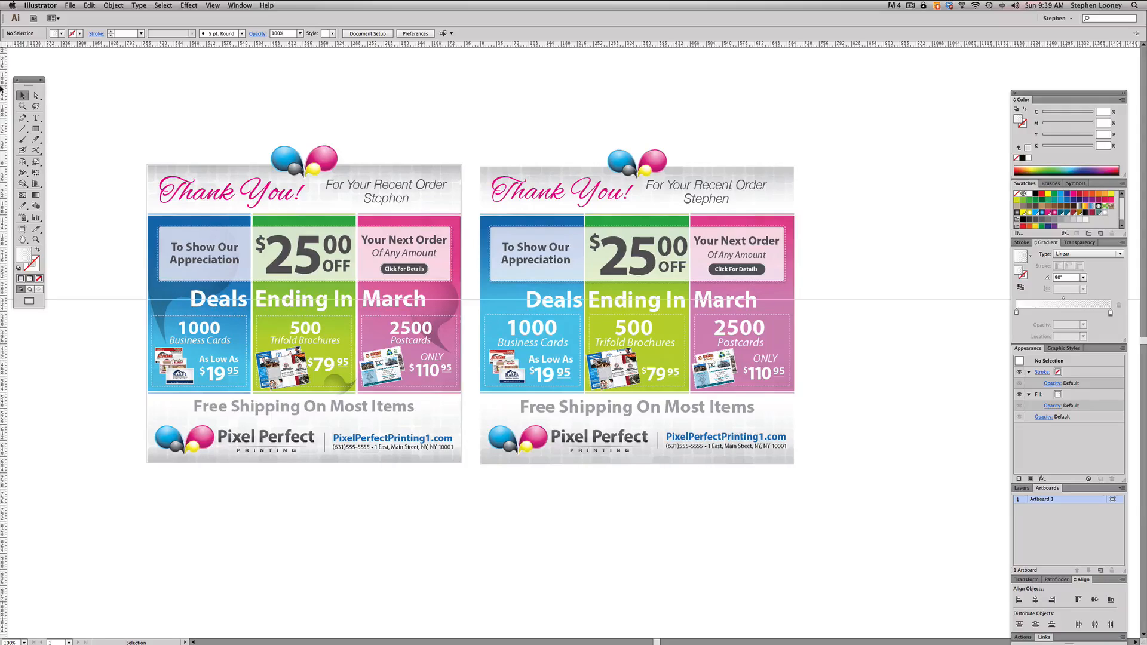
pyautogui.click(149, 280)
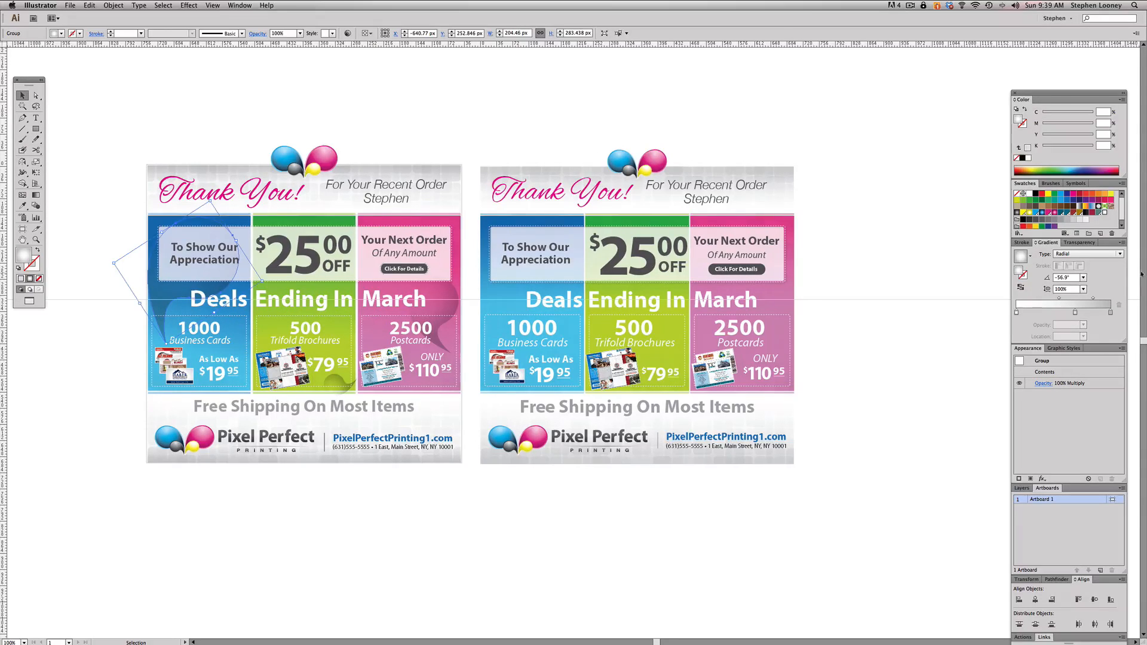
pyautogui.click(1068, 245)
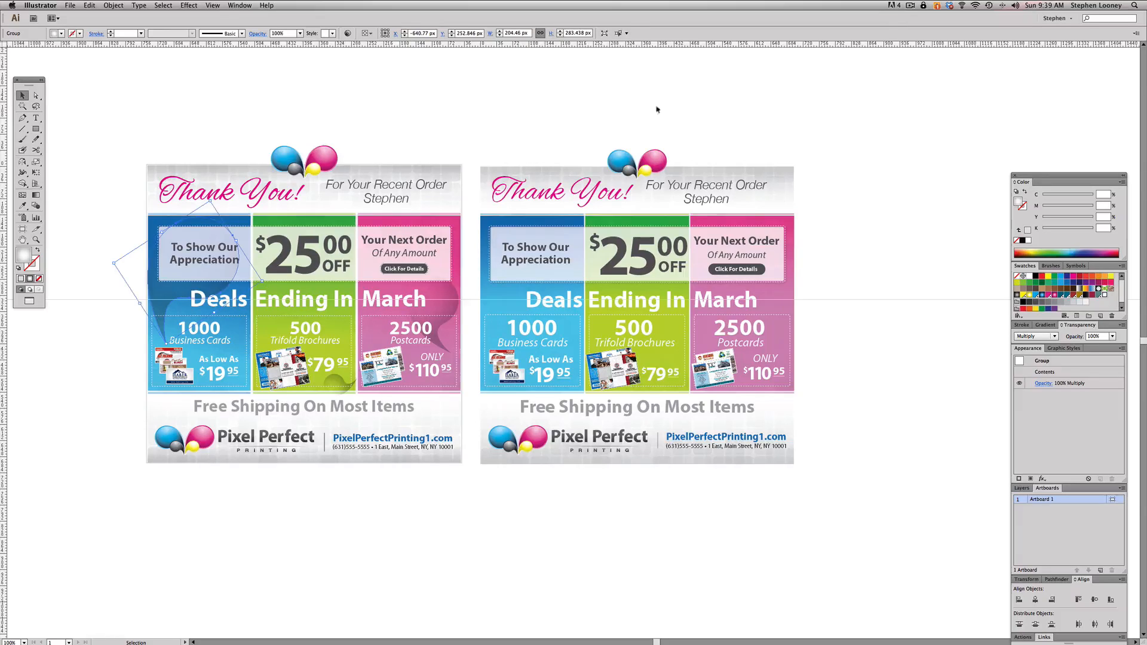
# - Place a copy of the four-drop emblem above the header and delete the copy's magenta and yellow drops
pyautogui.moveTo(636, 159); pyautogui.dragTo(637, 85)
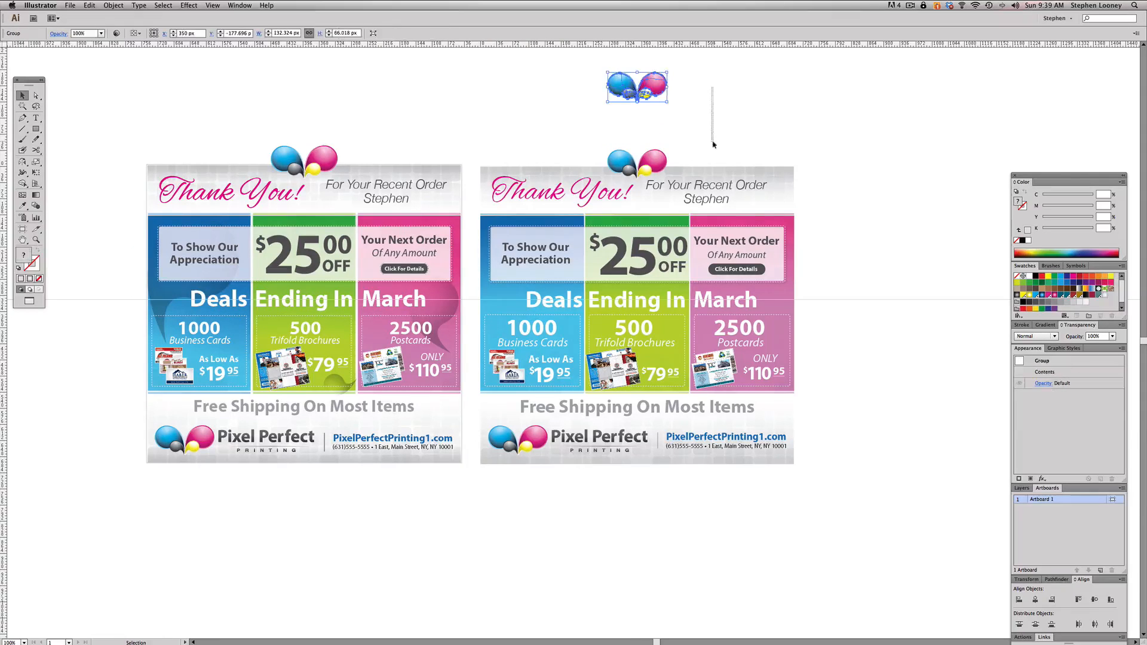
pyautogui.moveTo(713, 144); pyautogui.dragTo(720, 106)
pyautogui.press('super+space')
pyautogui.moveTo(594, 61); pyautogui.dragTo(695, 125)
pyautogui.press('a')
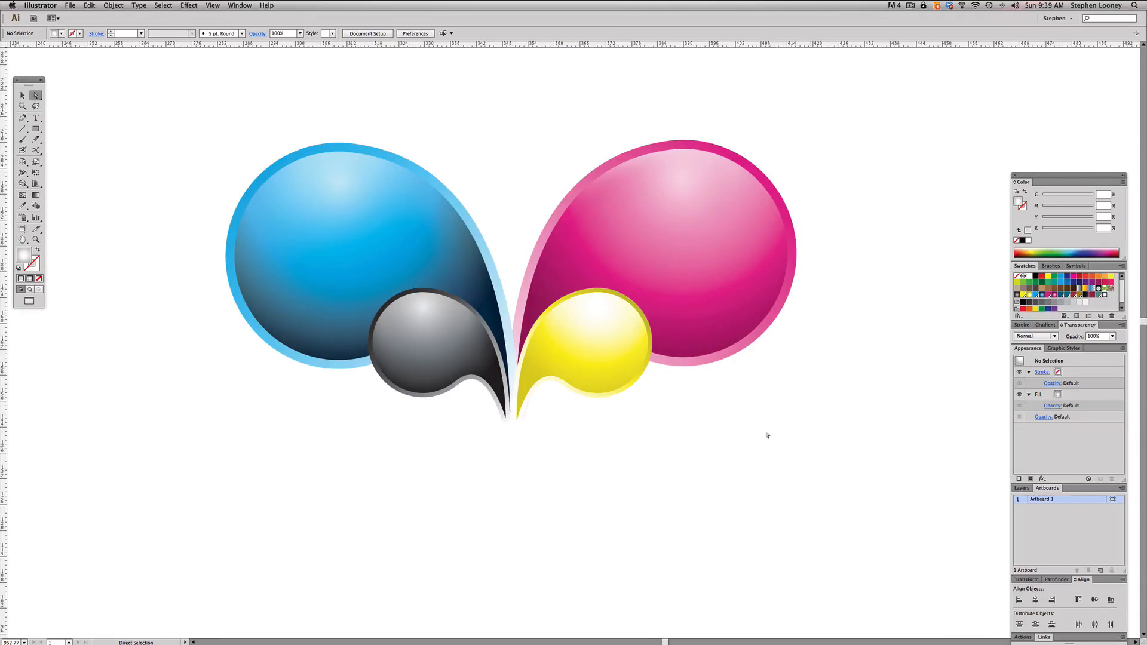
pyautogui.moveTo(509, 94); pyautogui.dragTo(806, 385)
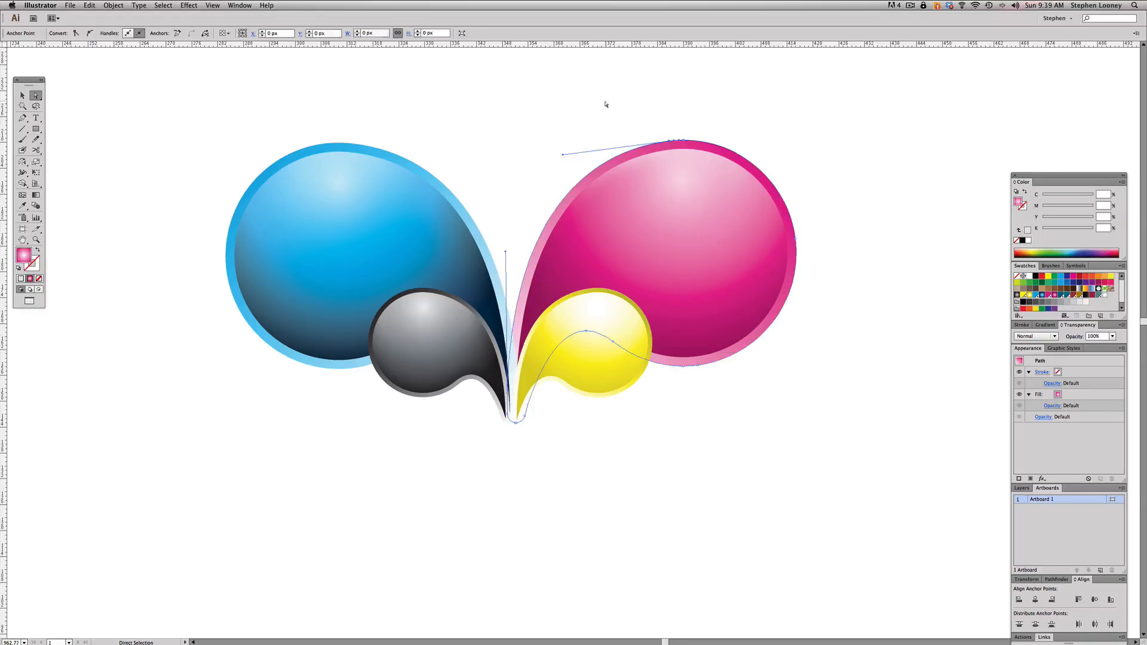
pyautogui.moveTo(606, 104); pyautogui.dragTo(819, 453)
pyautogui.press('Delete')
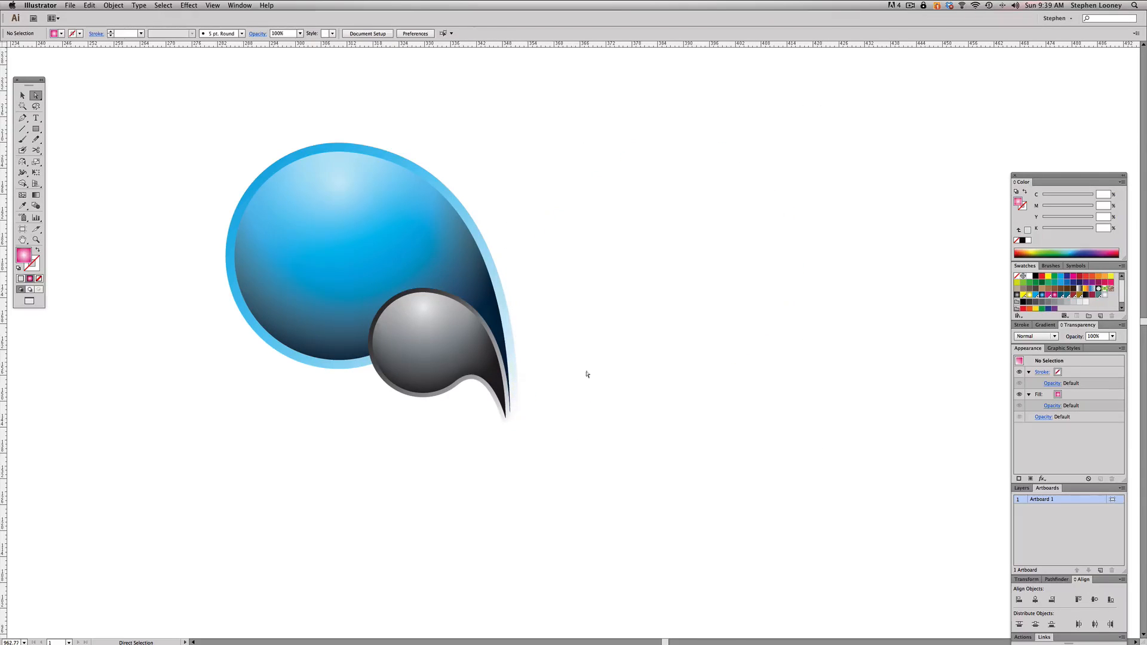
# - Delete every layer of the small grey drop in the copied emblem, keeping only the blue drop
pyautogui.click(454, 342)
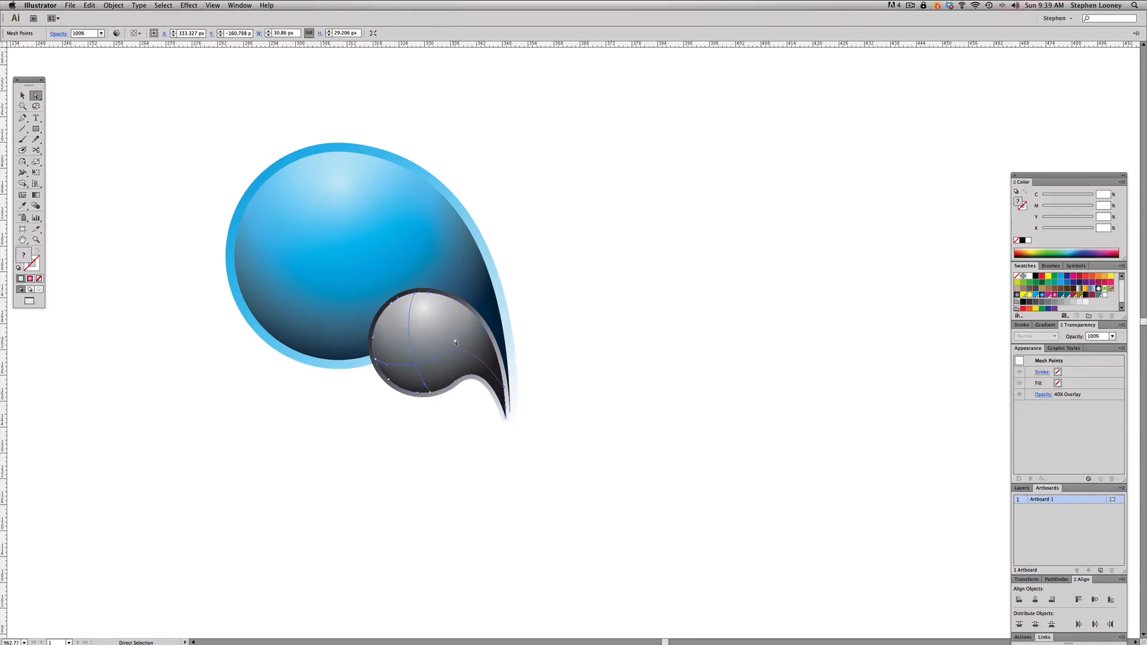
pyautogui.press('Delete')
pyautogui.press('Delete')
pyautogui.click(454, 341)
pyautogui.press('Delete')
pyautogui.click(454, 340)
pyautogui.press('Delete')
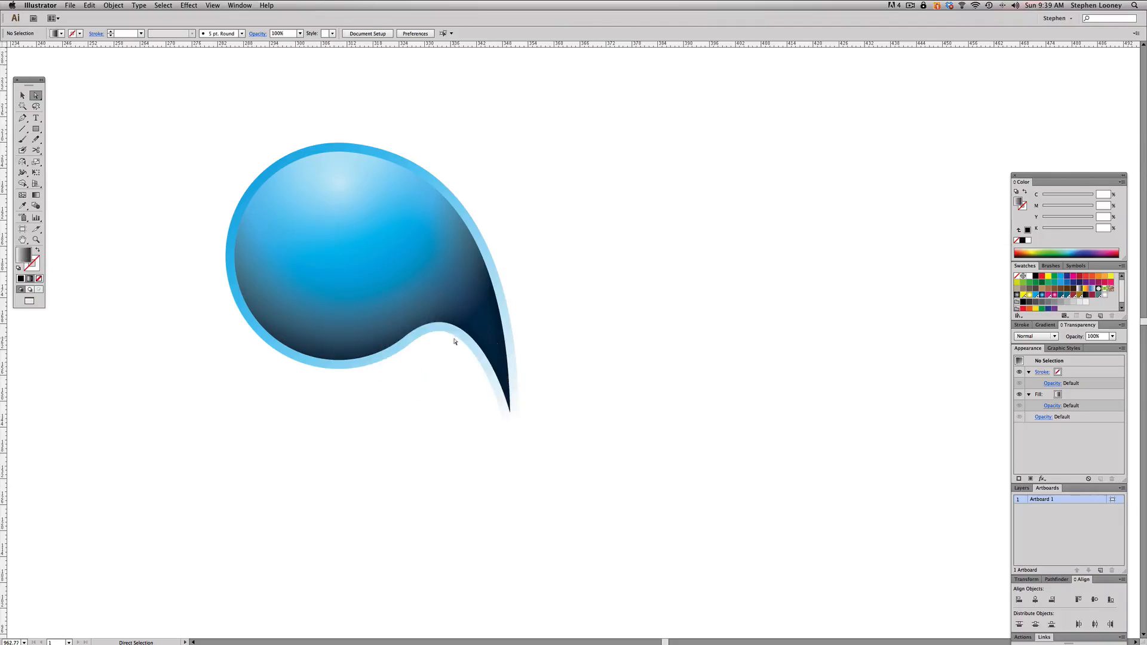
# - Separate the blue drop's mesh overlay shape, copy it, and clear the remaining drop artwork above the header
pyautogui.moveTo(461, 282); pyautogui.dragTo(645, 273)
pyautogui.press('super+z')
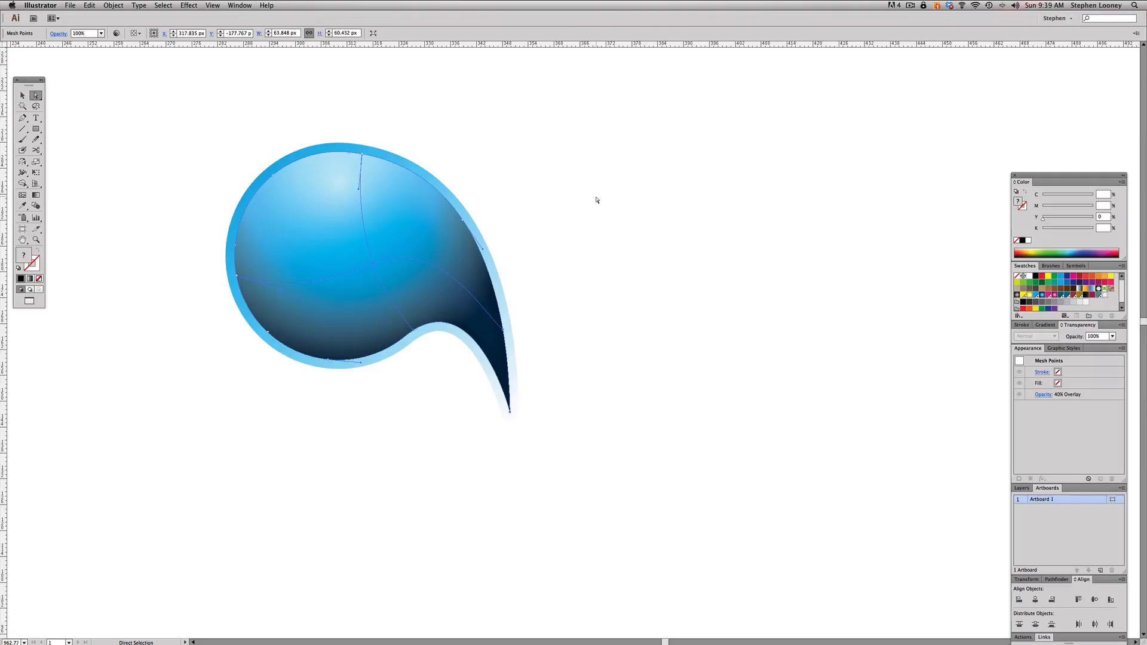
pyautogui.press('Delete')
pyautogui.moveTo(424, 247); pyautogui.dragTo(613, 244)
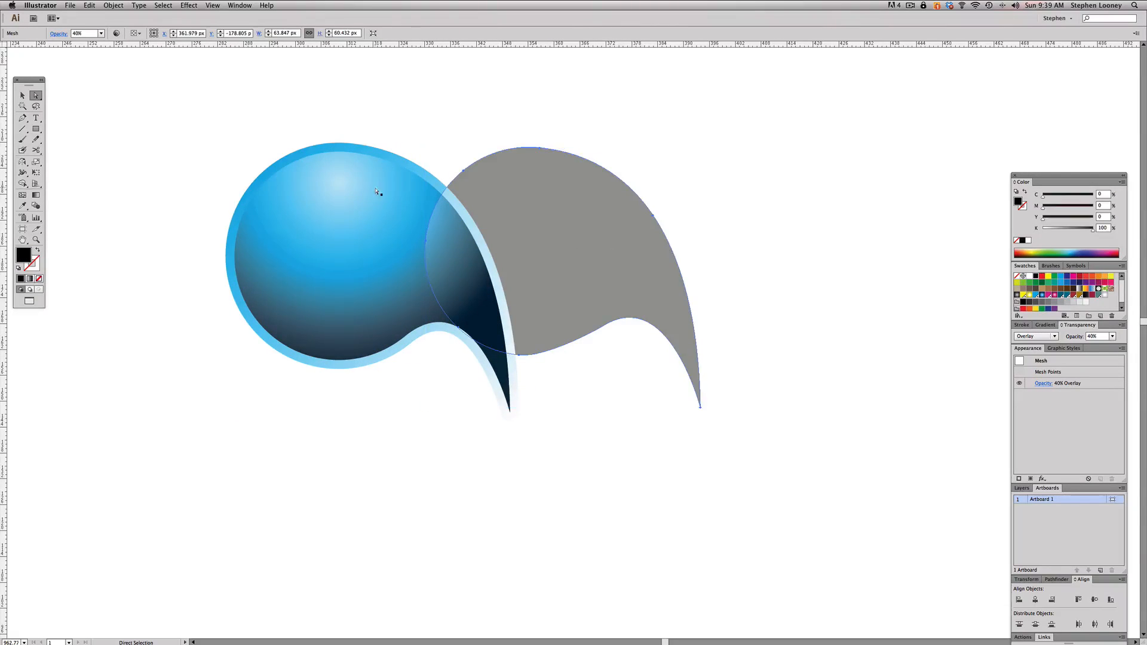
pyautogui.moveTo(513, 153); pyautogui.dragTo(763, 194)
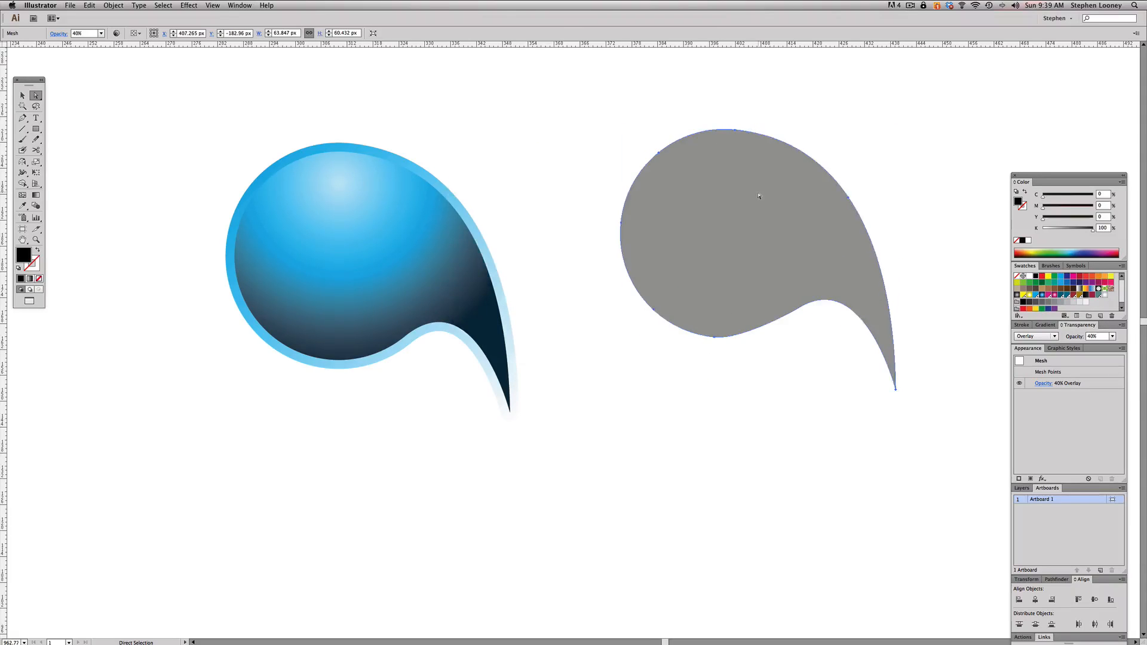
pyautogui.click(128, 112)
pyautogui.moveTo(95, 84); pyautogui.dragTo(904, 450)
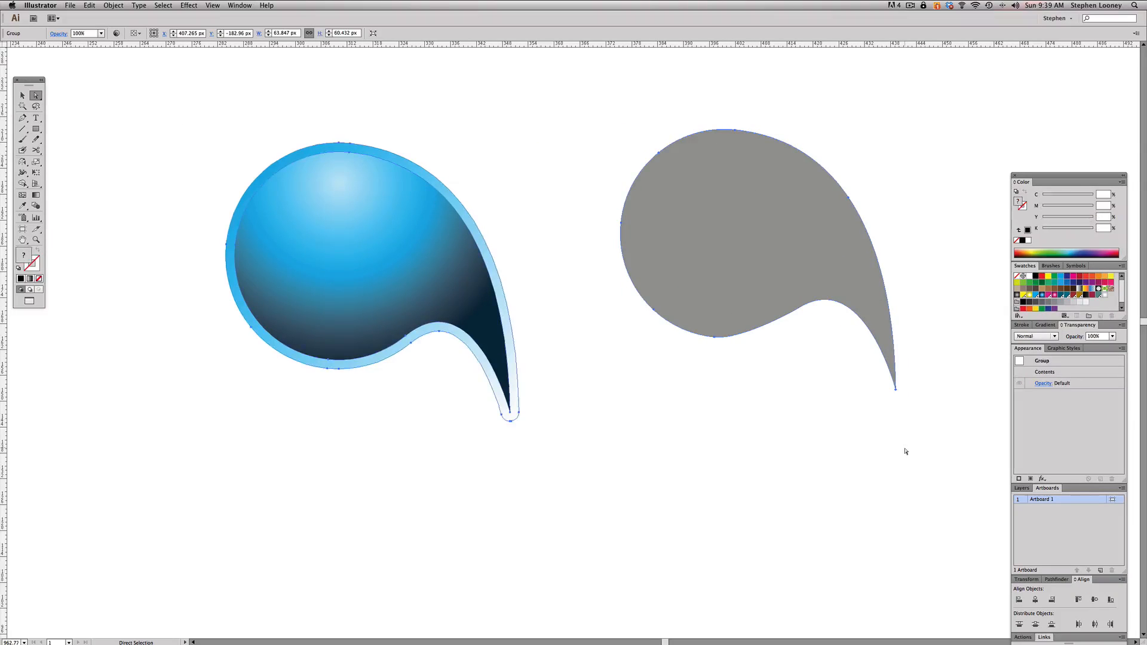
pyautogui.press('Delete')
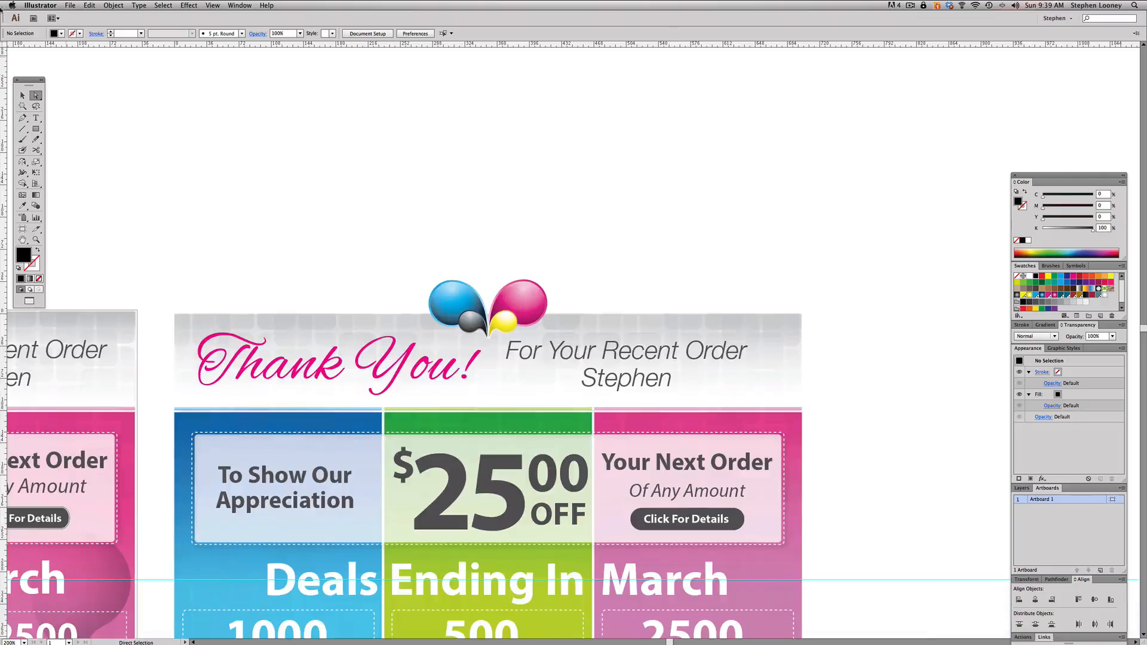
# - Paste the drop-shaped mesh over the new flyer's blue panel and enlarge it to about 182 by 172 px
pyautogui.click(23, 95)
pyautogui.scroll(-2, 445, 411)
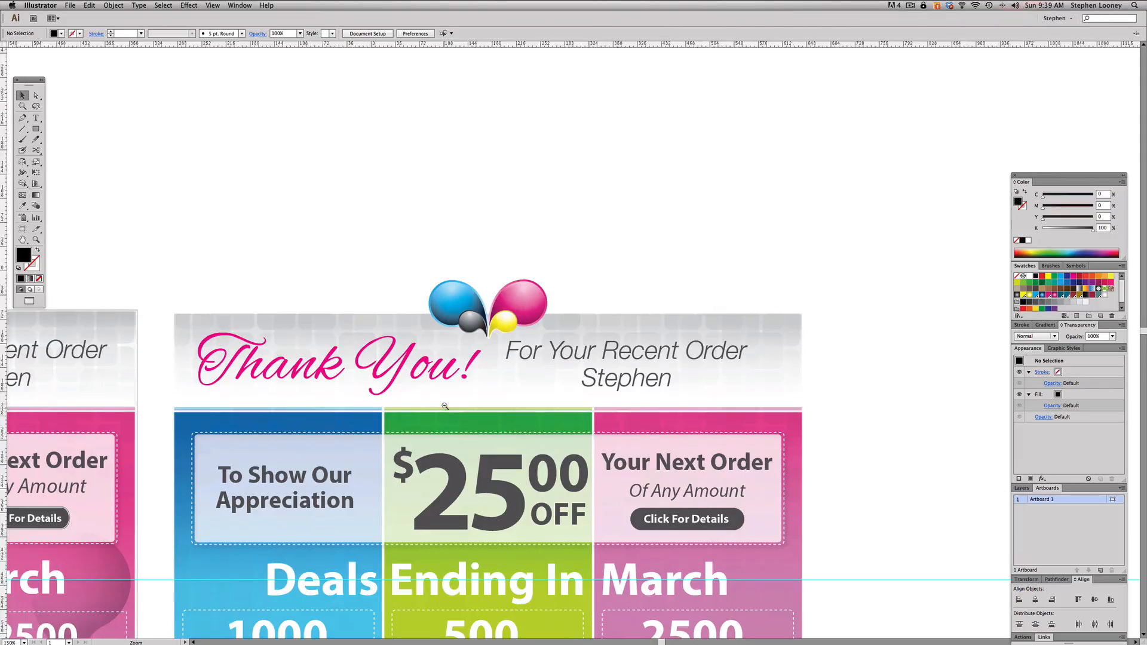
pyautogui.press('super+v')
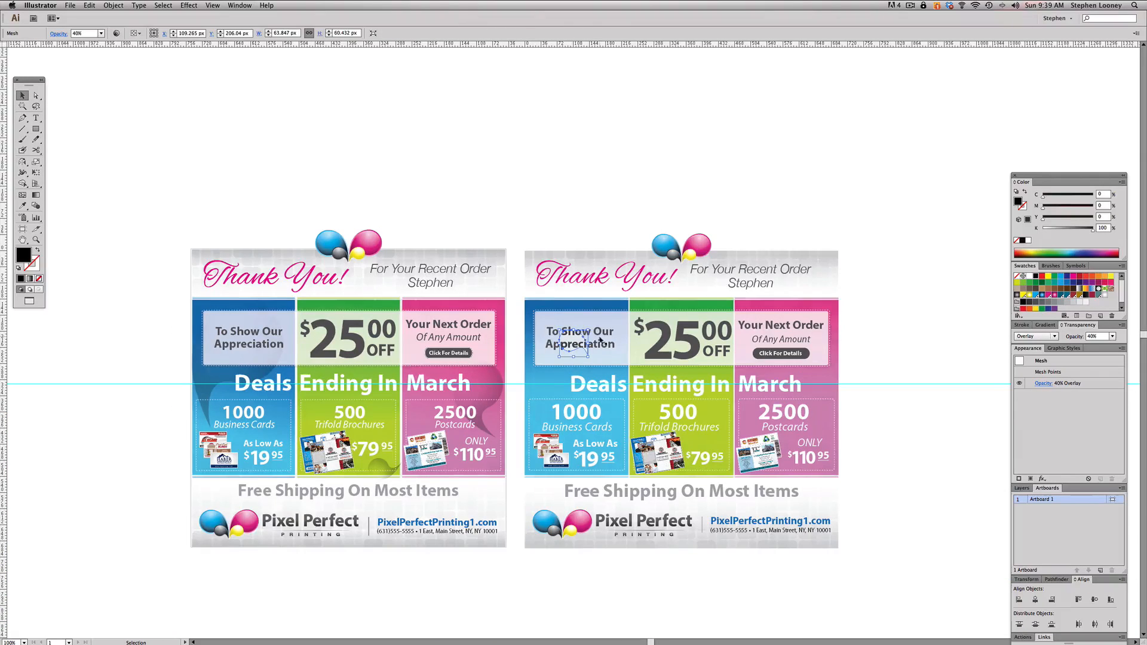
pyautogui.moveTo(588, 329); pyautogui.dragTo(616, 304)
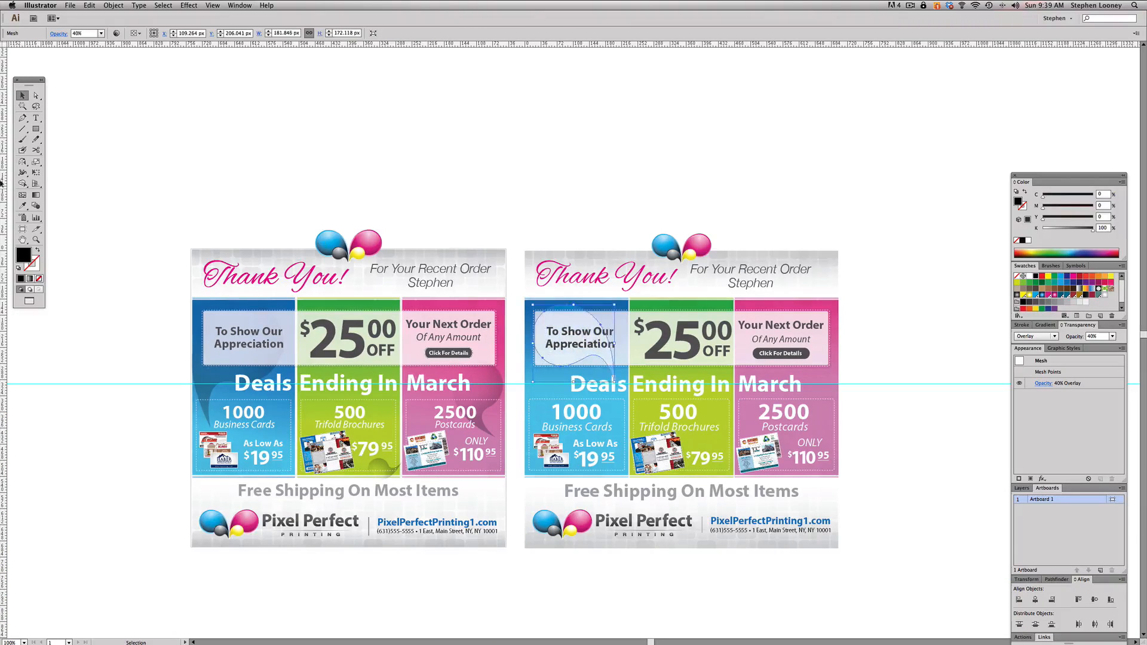
# - Reflect the enlarged drop mesh at an angle so its tail points down toward the blue panel's left edge
pyautogui.click(23, 162)
pyautogui.moveTo(564, 351); pyautogui.dragTo(603, 337)
pyautogui.click(22, 96)
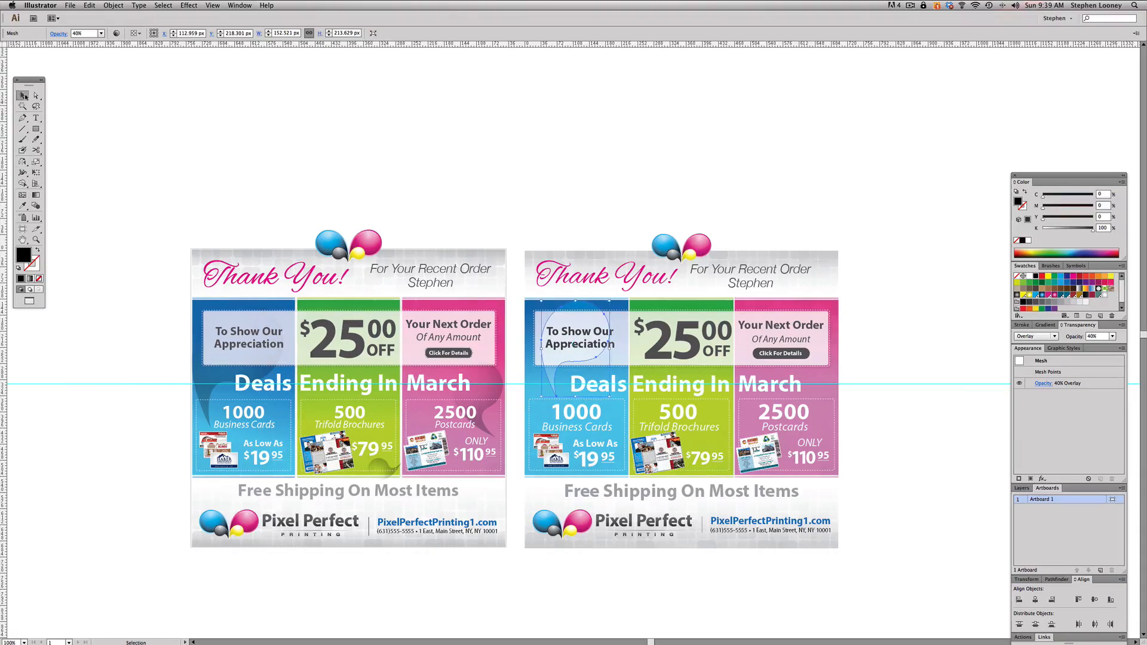
# - Shift the drop mesh down over the new flyer's blue panel and enlarge it to about 178 by 249 px
pyautogui.click(184, 398)
pyautogui.click(206, 392)
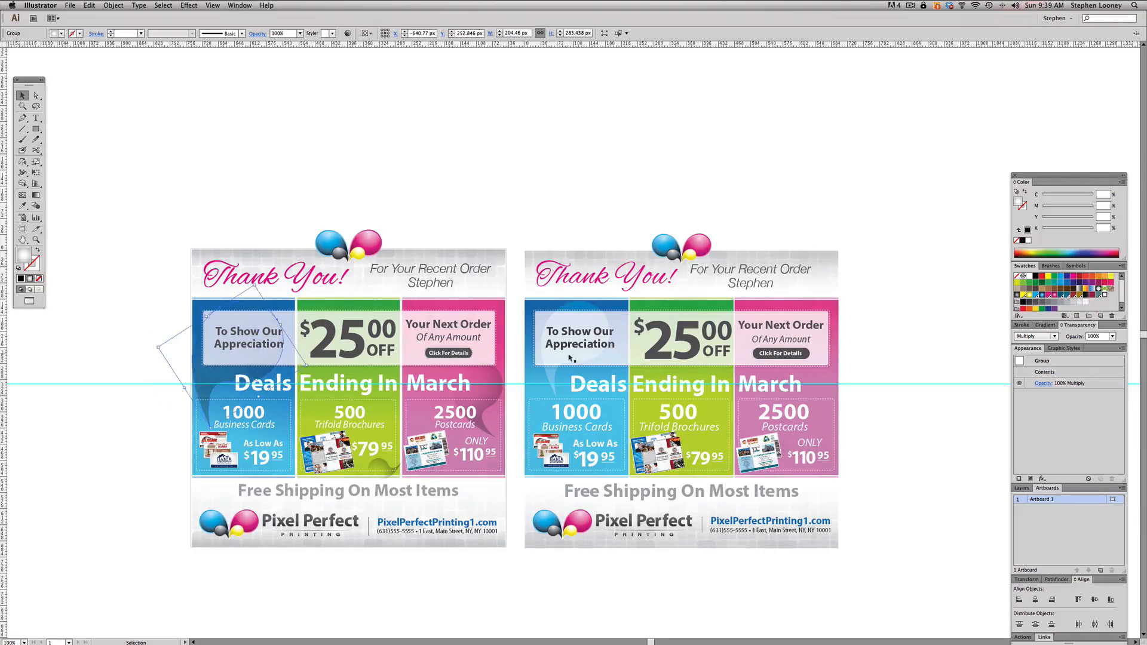
pyautogui.click(550, 378)
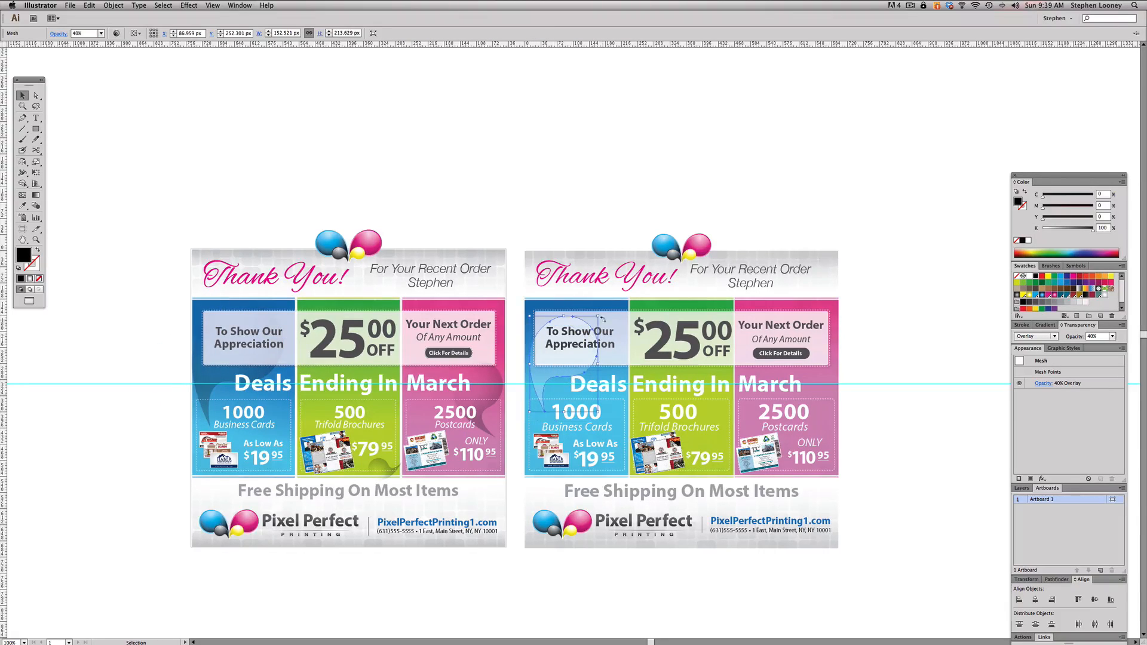
pyautogui.moveTo(597, 317); pyautogui.dragTo(608, 300)
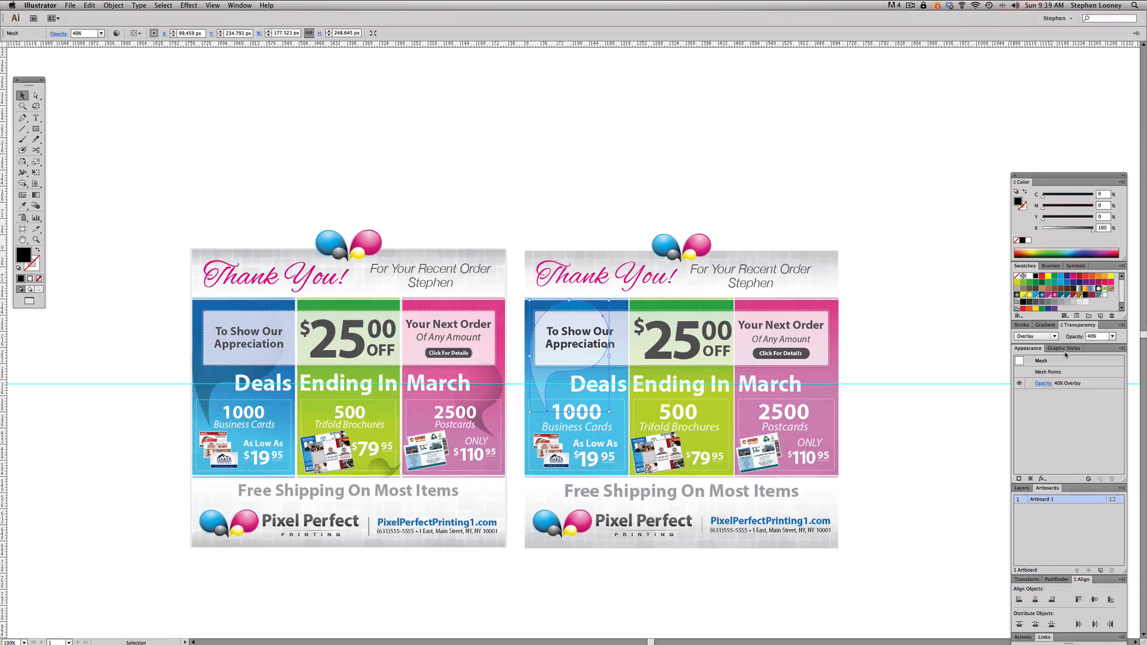
# - Copy the drop mesh onto the pink panel, shrink it to about 118 by 165 px, and rotate its tail toward the panel's outer edge
pyautogui.click(835, 216)
pyautogui.hscroll(1, 795, 225)
pyautogui.moveTo(469, 199); pyautogui.dragTo(841, 579)
pyautogui.moveTo(384, 324); pyautogui.dragTo(732, 375)
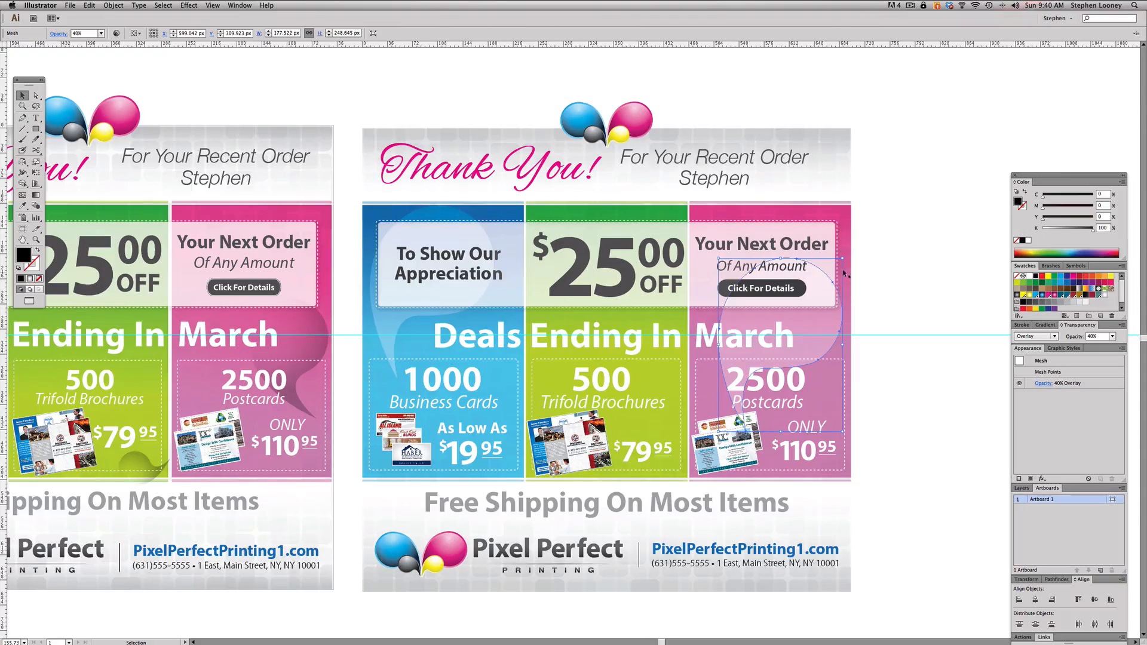
pyautogui.moveTo(843, 259); pyautogui.dragTo(804, 315)
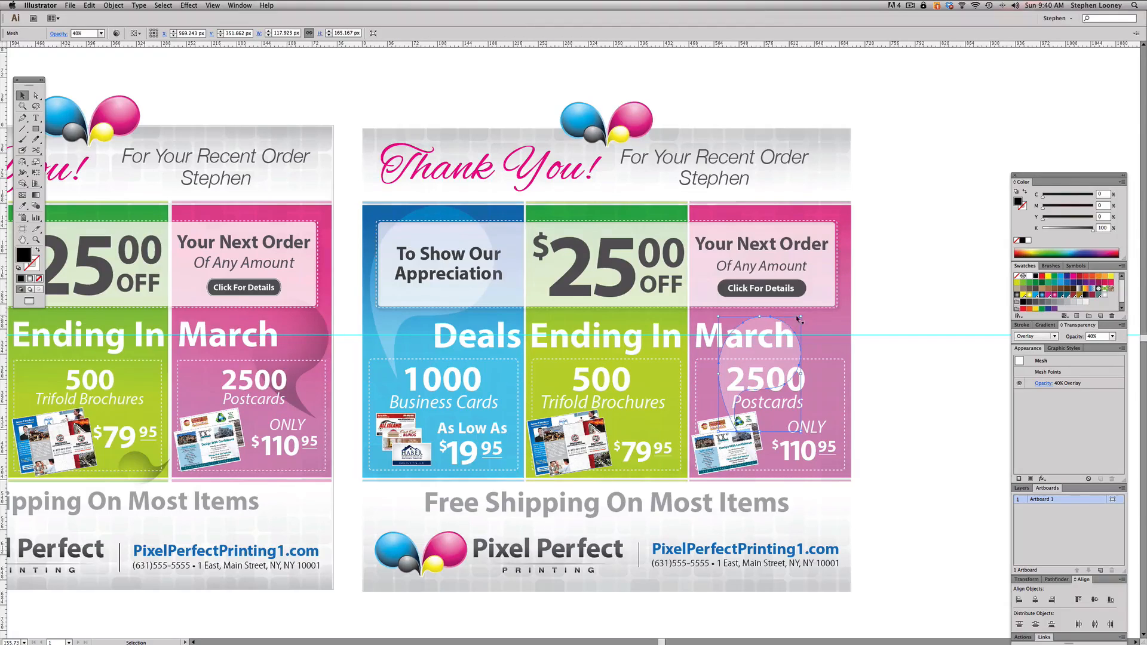
pyautogui.moveTo(805, 314); pyautogui.dragTo(853, 333)
pyautogui.press('super+minus')
pyautogui.press('super+minus')
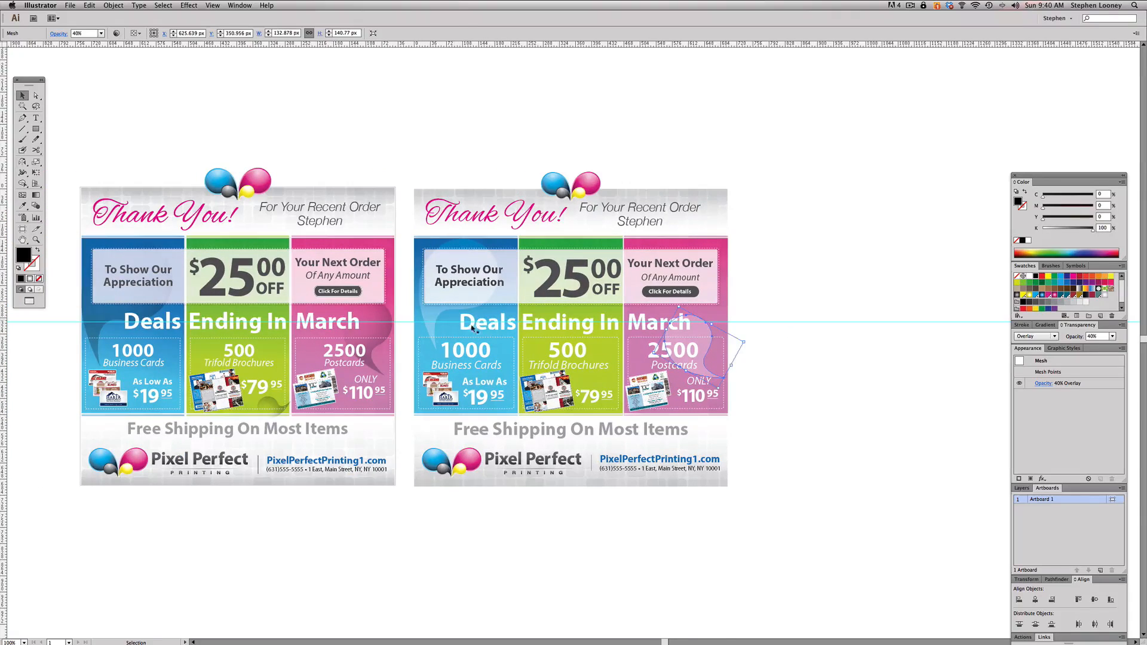
# - Set the blue and pink panels' drop meshes to Multiply blending at 10% opacity
pyautogui.press('a')
pyautogui.keyDown('shift'); pyautogui.click(433, 318); pyautogui.keyUp('shift')
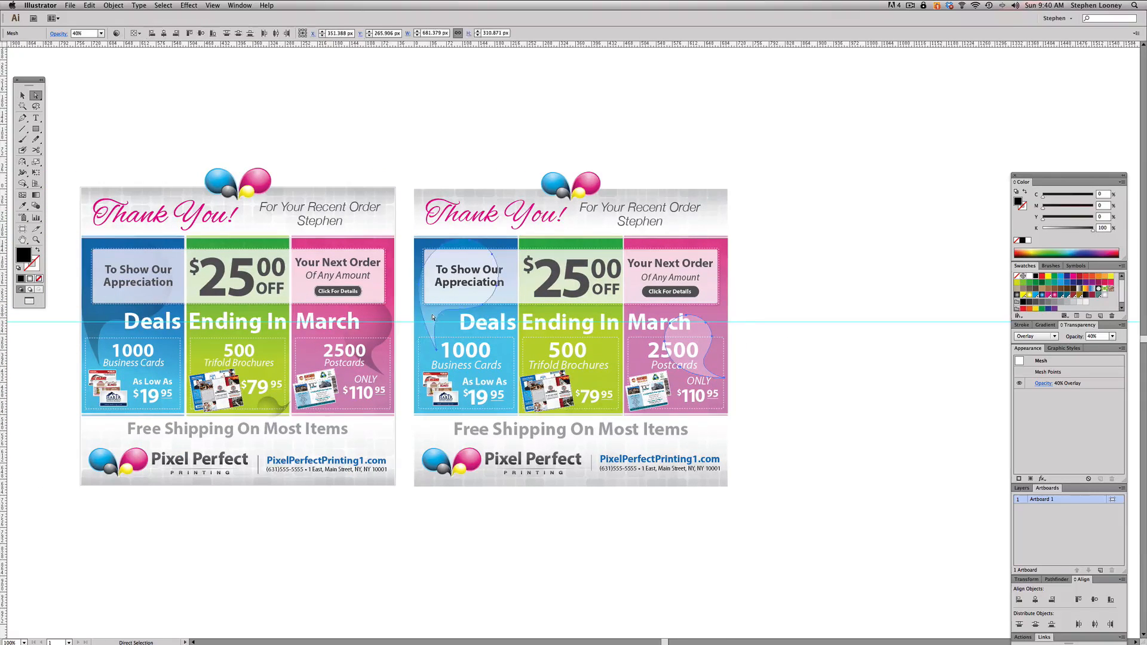
pyautogui.click(1035, 336)
pyautogui.click(1034, 358)
pyautogui.click(850, 308)
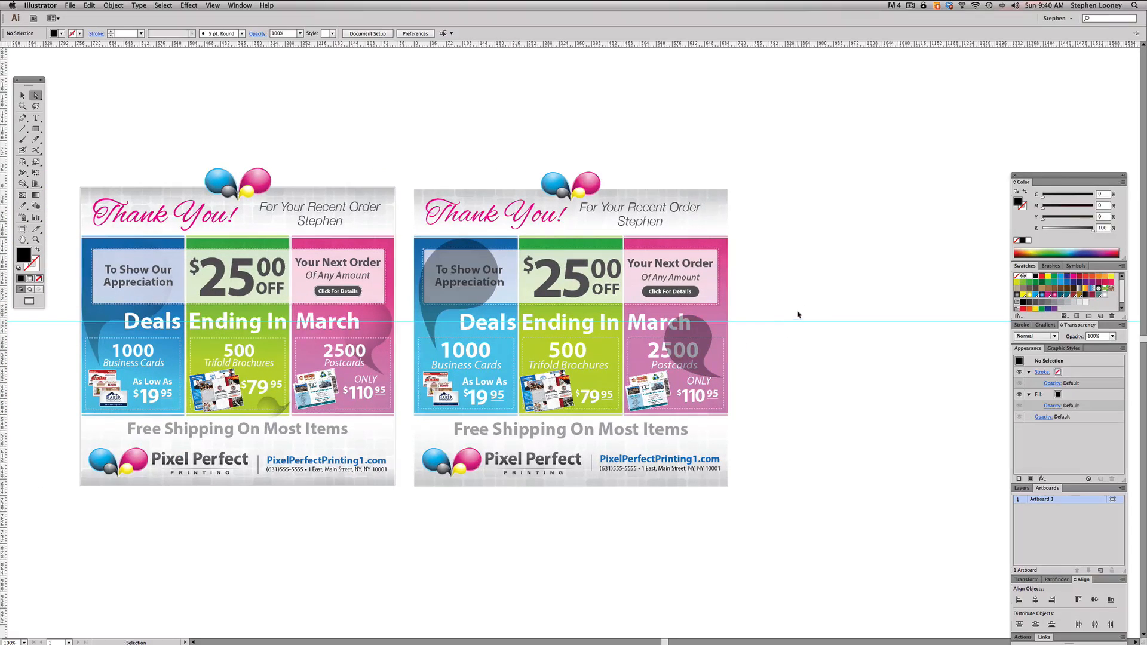
pyautogui.press('super+z')
pyautogui.press('super+shift+z')
pyautogui.click(1112, 337)
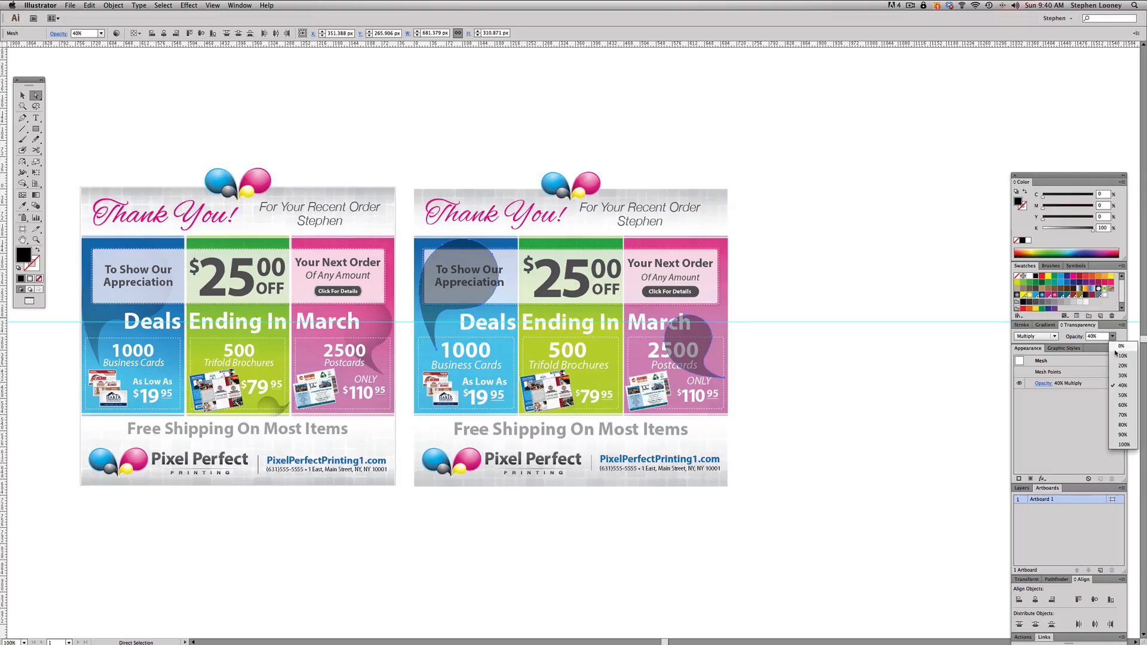
pyautogui.click(1116, 355)
pyautogui.click(901, 300)
# - Add a copy of the pink panel's drop mesh at the green panel's lower right corner and shrink it with Free Transform
pyautogui.moveTo(701, 246); pyautogui.dragTo(759, 241)
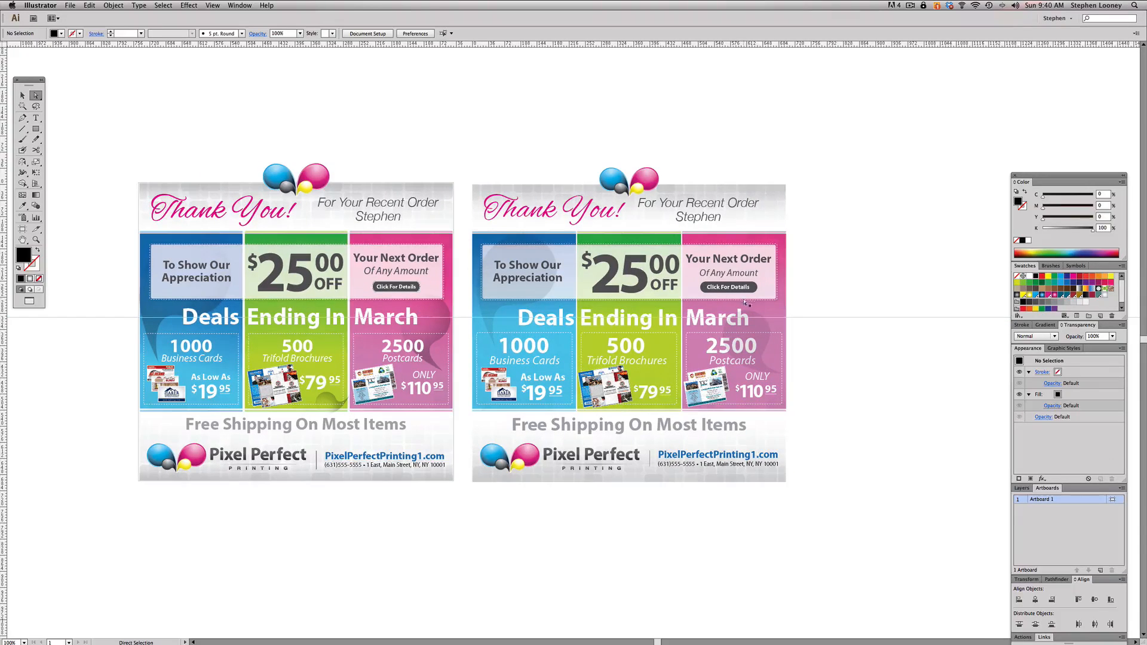
pyautogui.click(670, 414)
pyautogui.press('e')
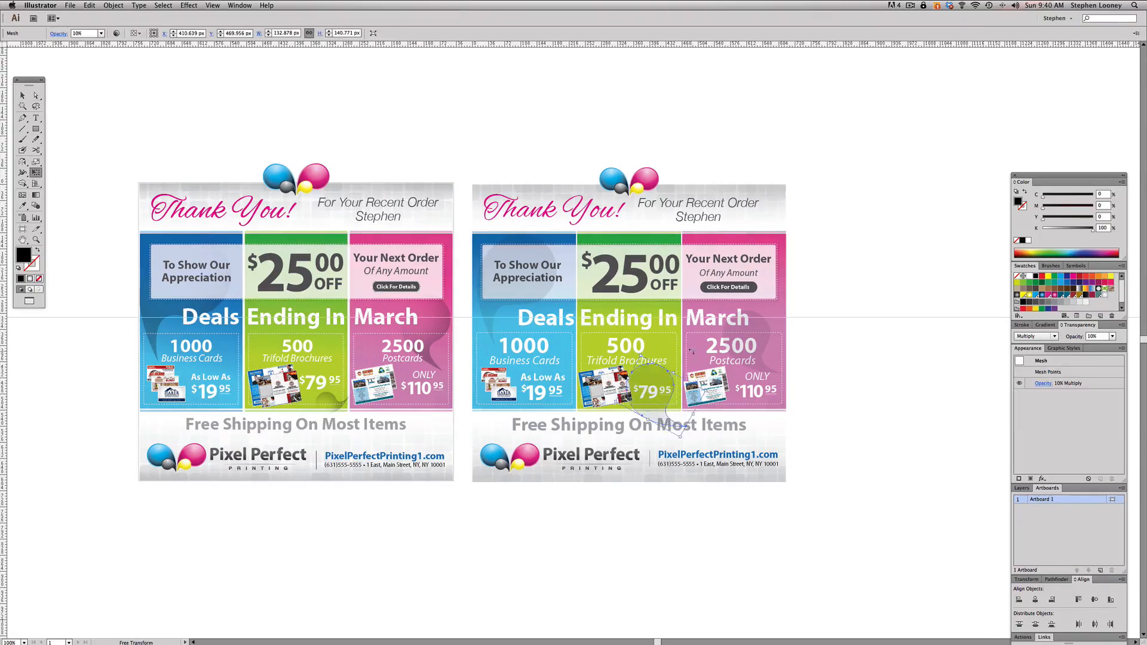
pyautogui.moveTo(715, 388); pyautogui.dragTo(676, 387)
pyautogui.press('a')
pyautogui.click(809, 348)
pyautogui.moveTo(787, 338); pyautogui.dragTo(833, 336)
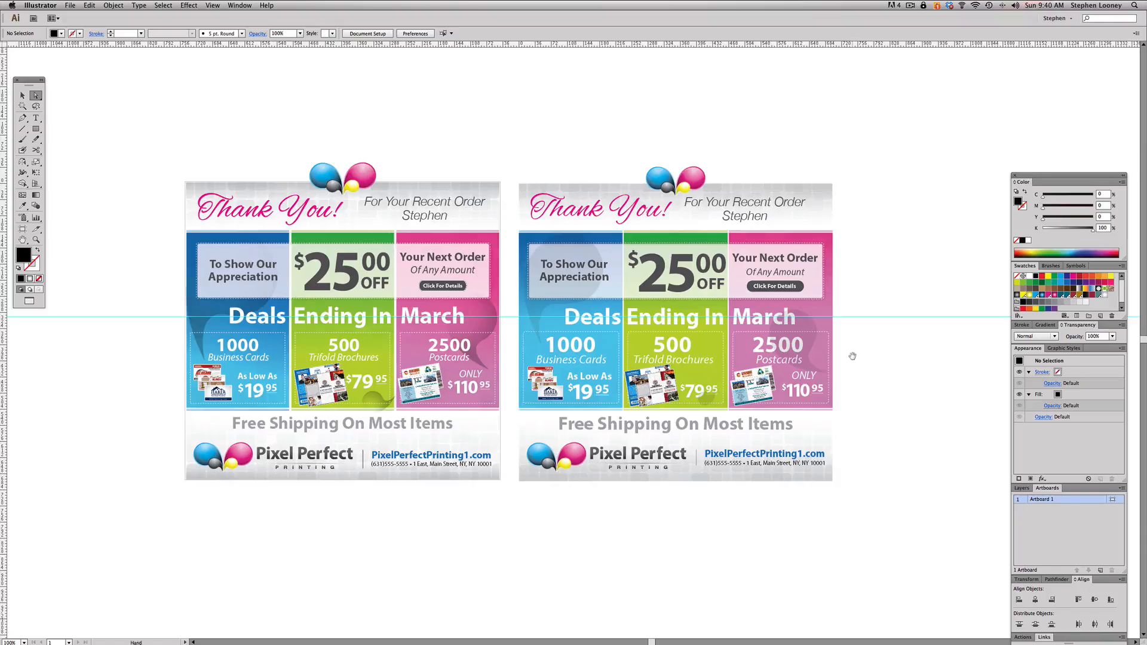
# - Frame the new flyer with an unfilled rectangle about 709 by 672 px, outlined with a 1 pt stroke in 10% black
pyautogui.scroll(-2, 852, 355)
pyautogui.click(36, 129)
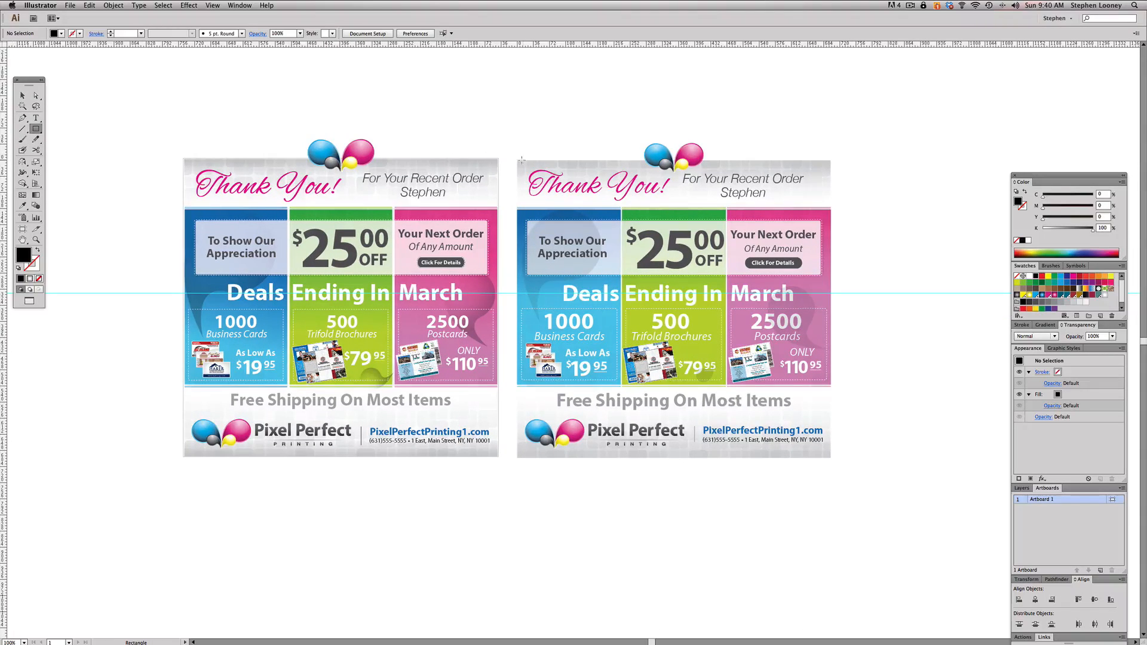
pyautogui.moveTo(523, 163); pyautogui.dragTo(832, 460)
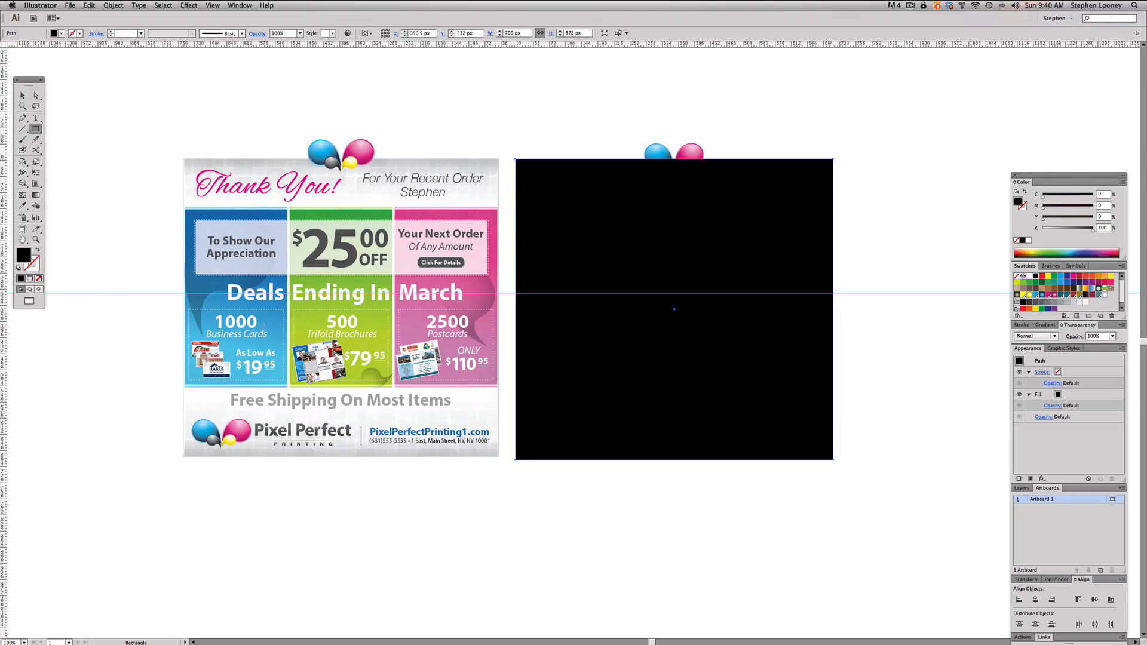
pyautogui.click(39, 279)
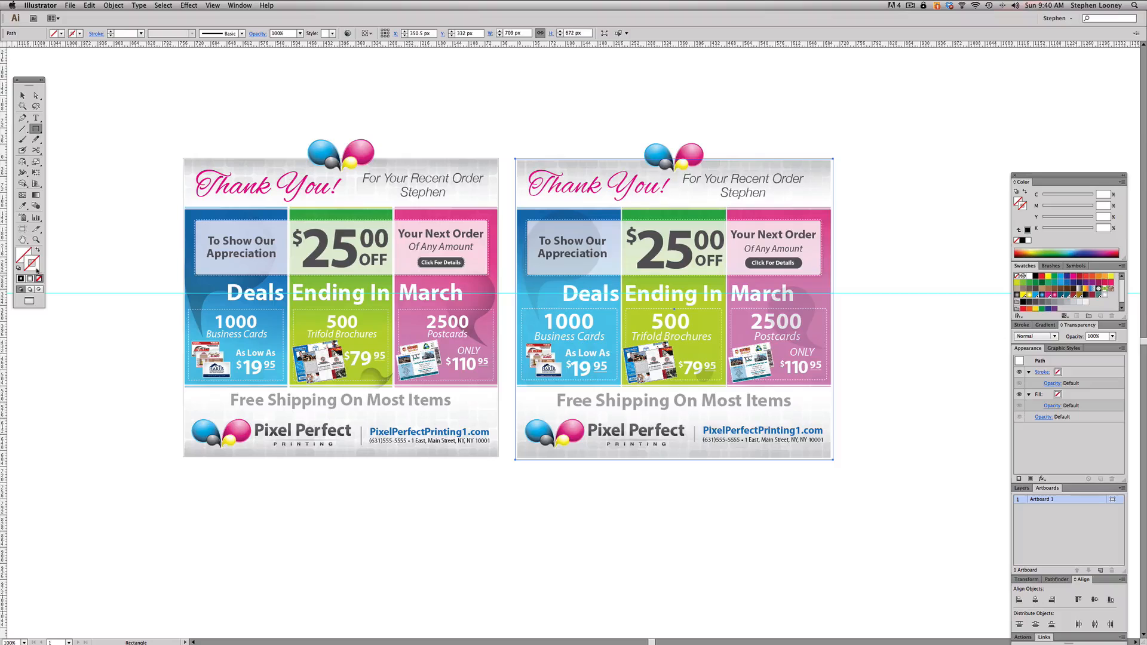
pyautogui.click(1080, 303)
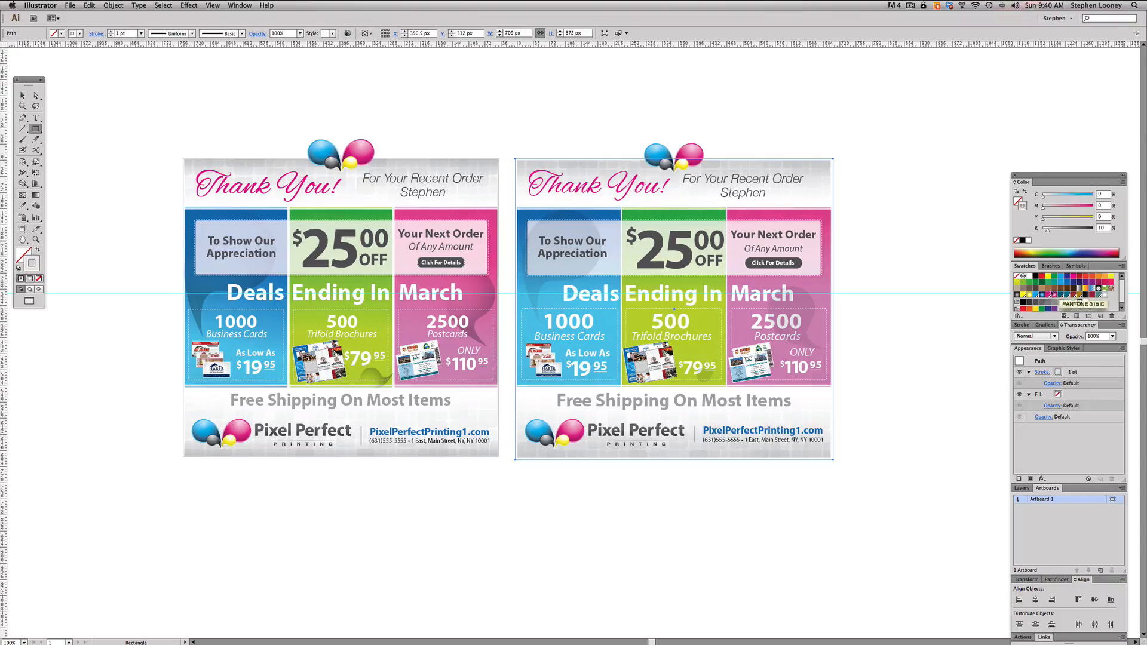
pyautogui.click(23, 96)
pyautogui.click(476, 115)
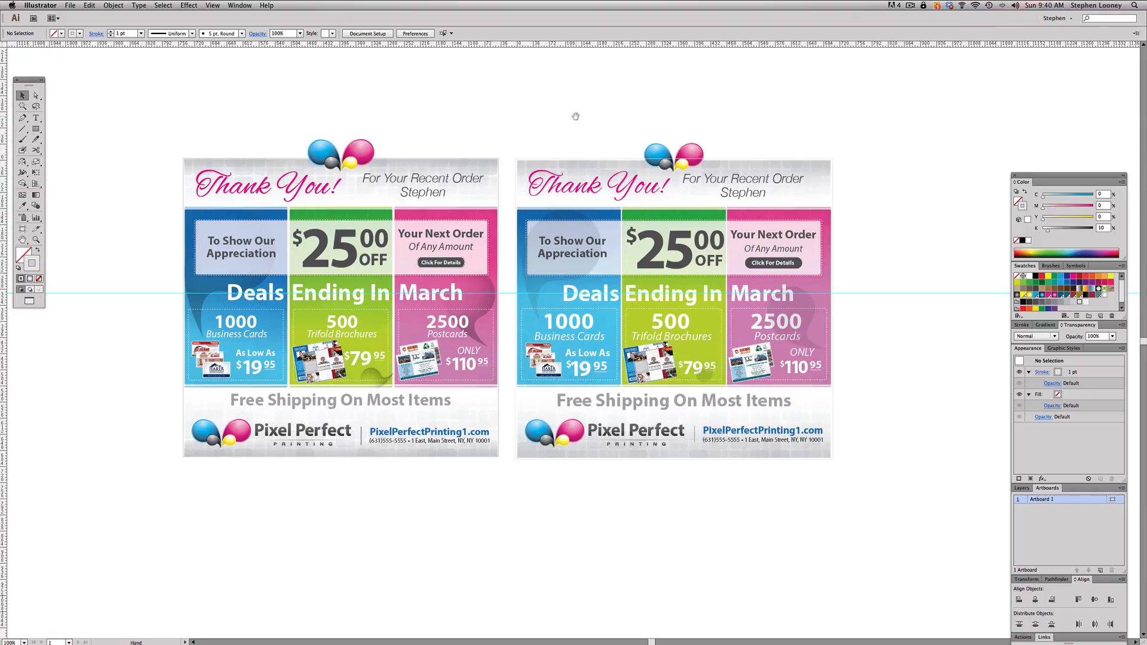
pyautogui.hscroll(2, 570, 117)
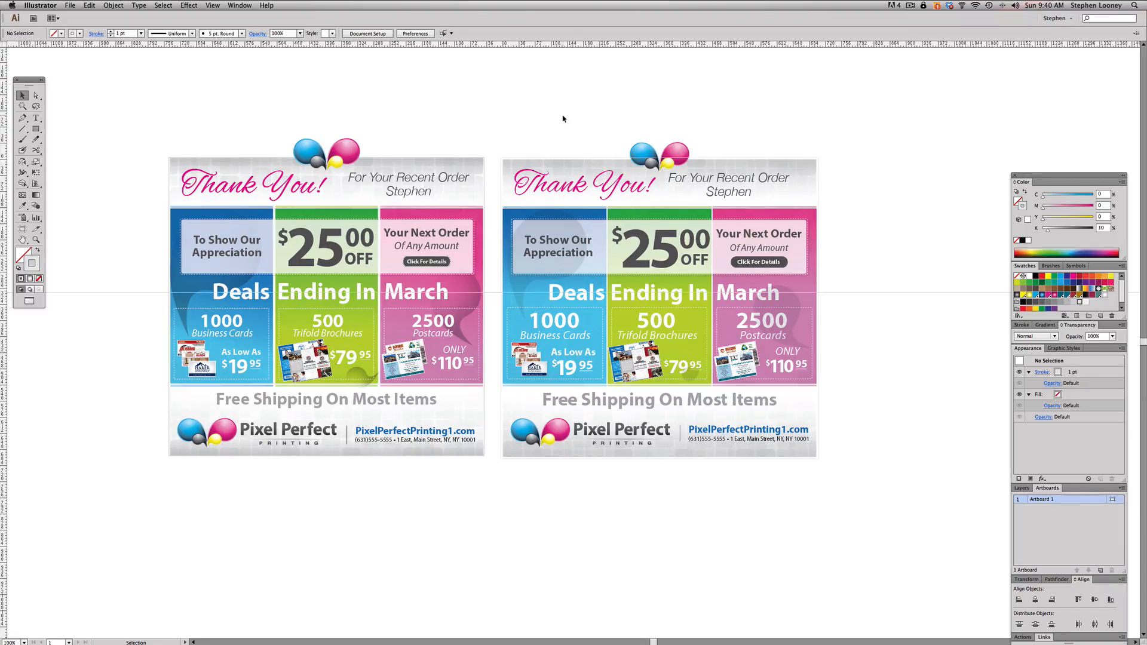